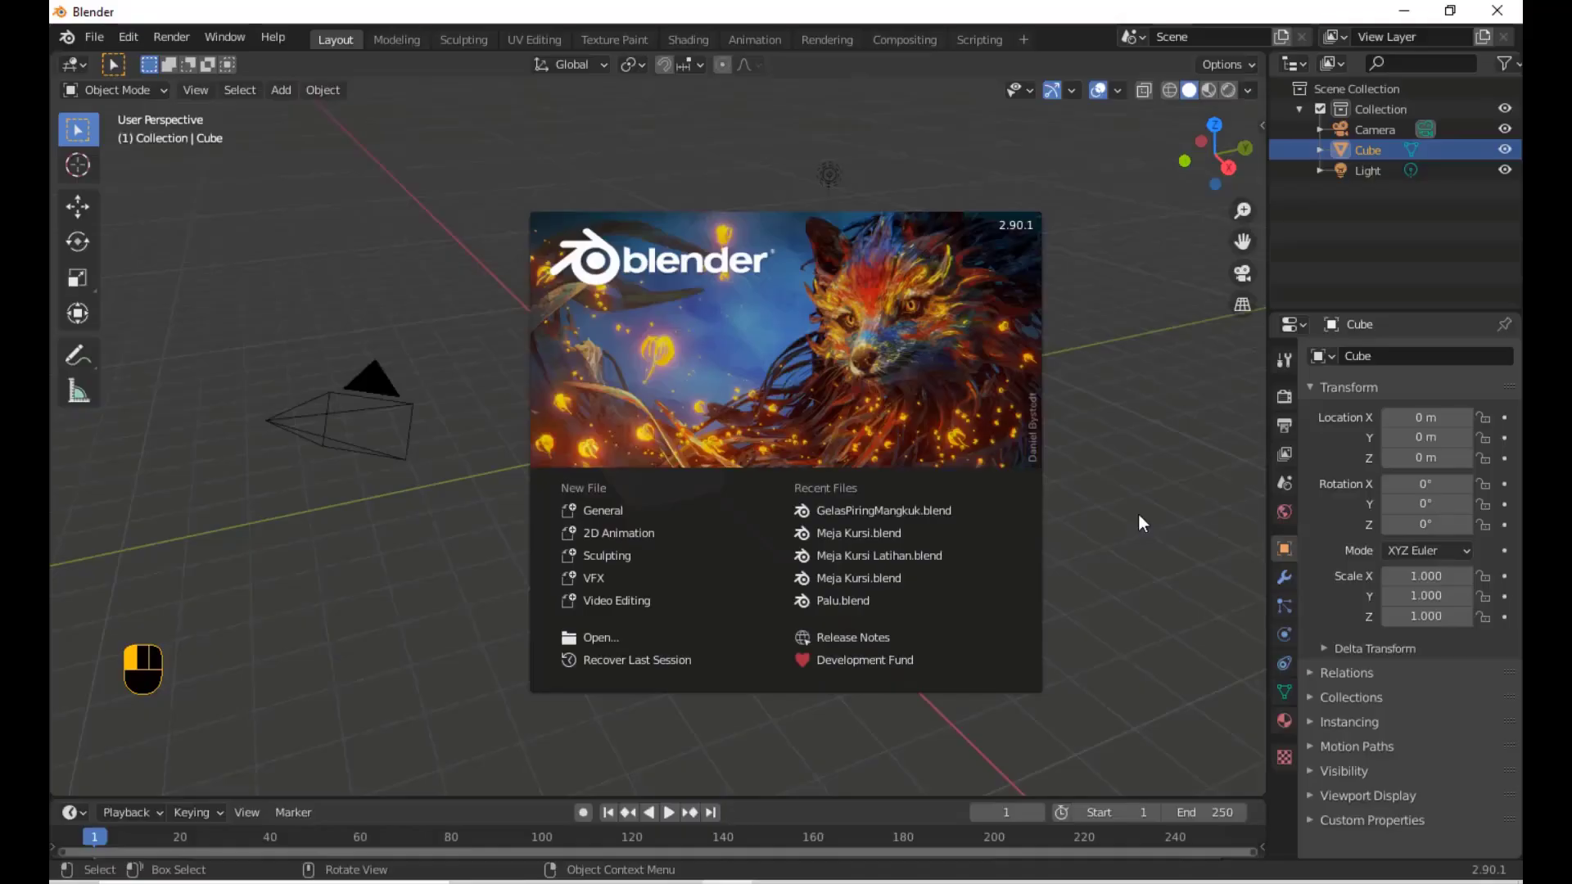
Delete the default cube and add a mesh cylinder at the scene origin
left_click(1137, 512)
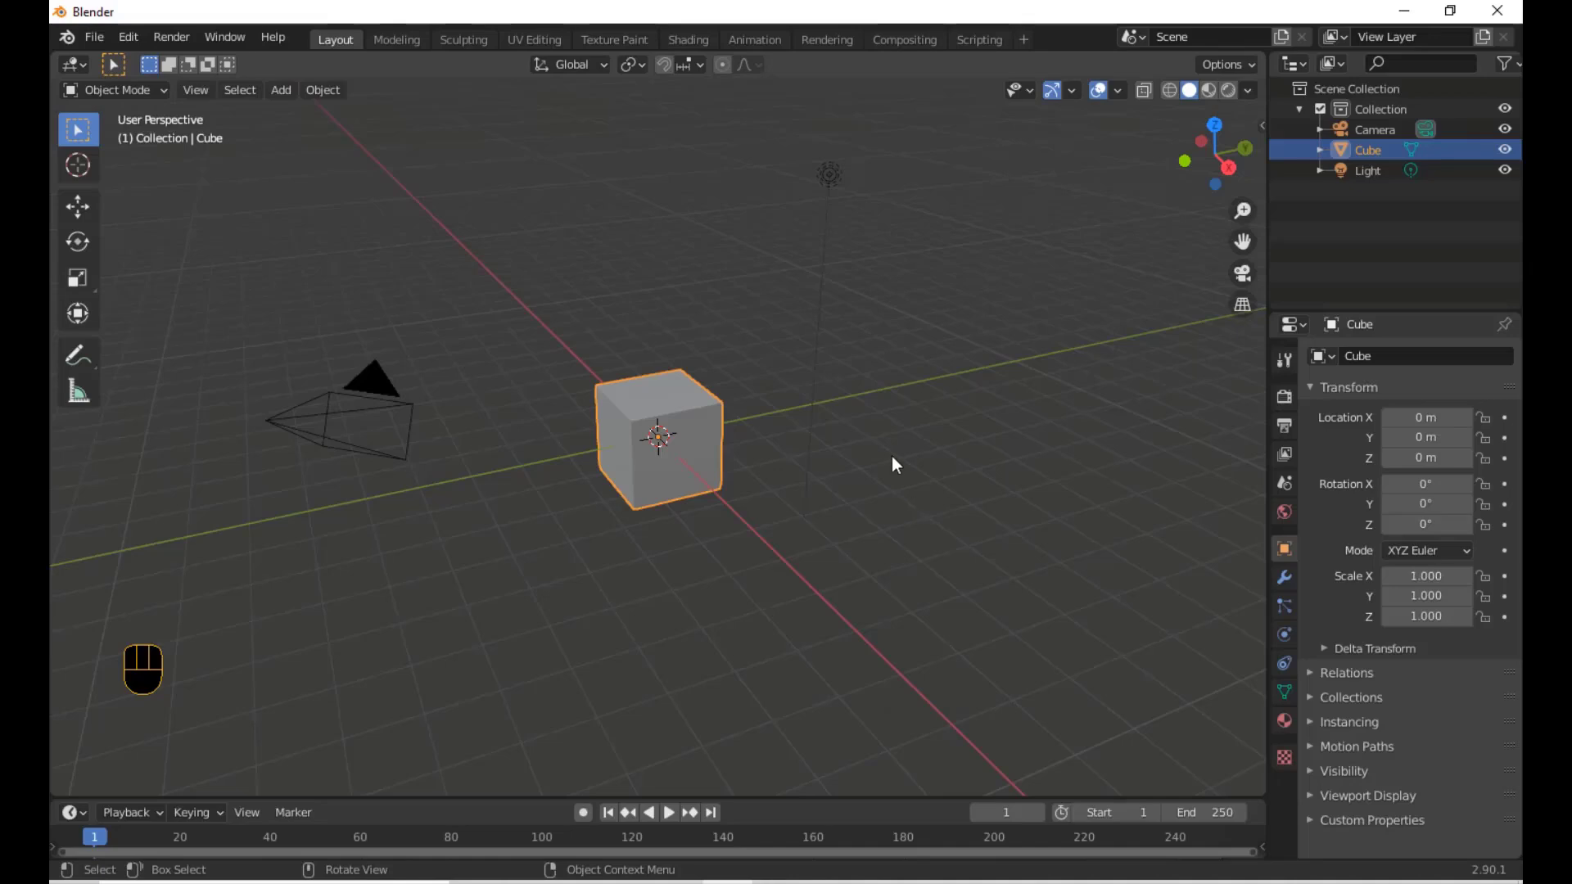
key("x")
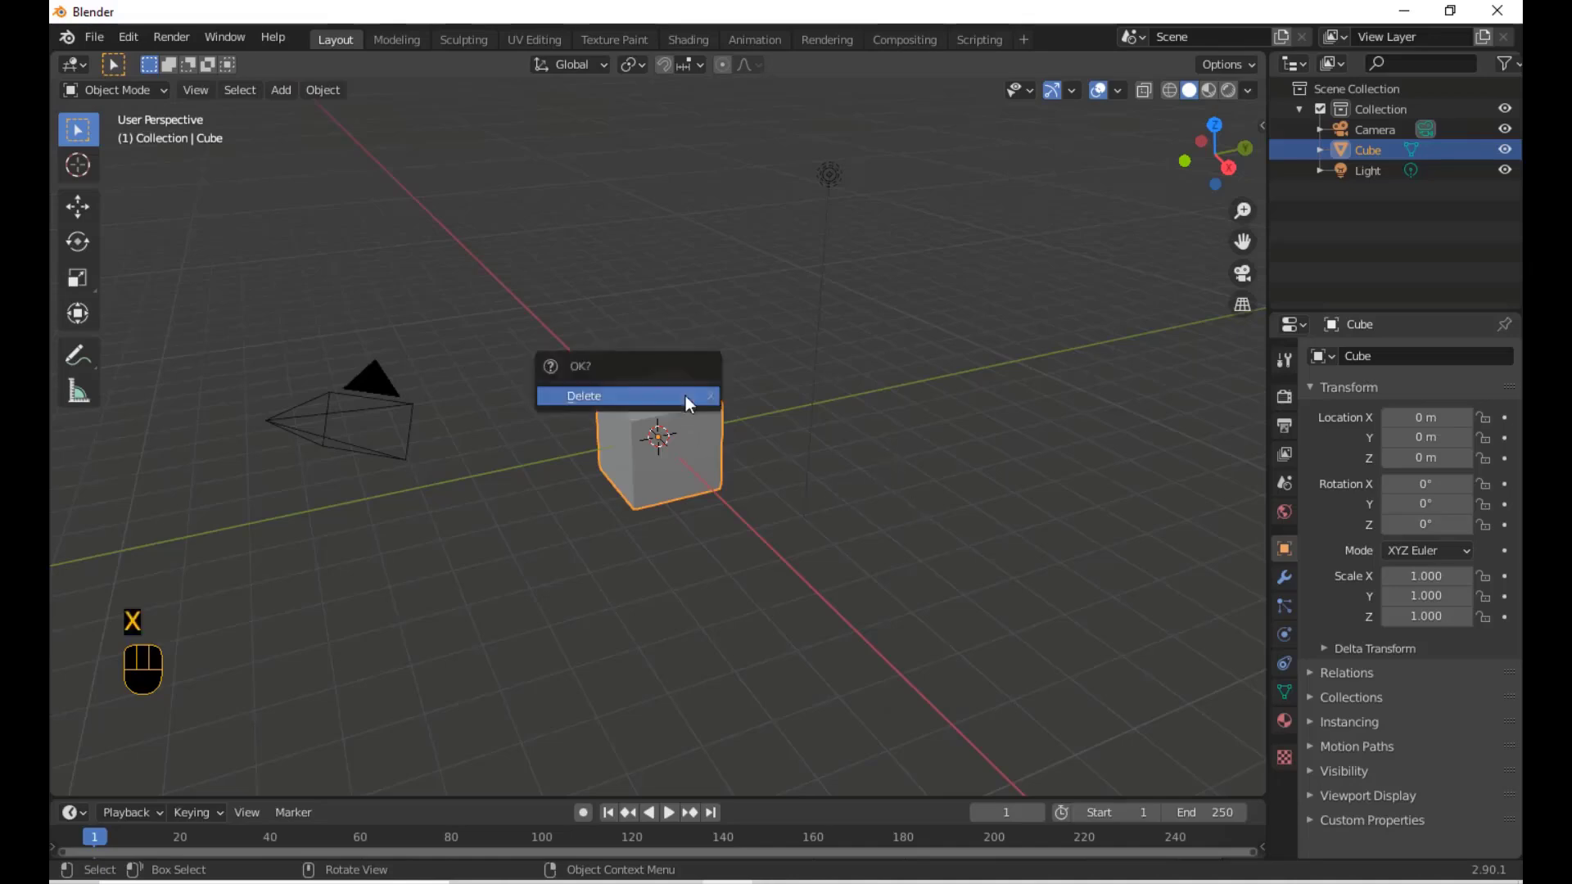
left_click(686, 395)
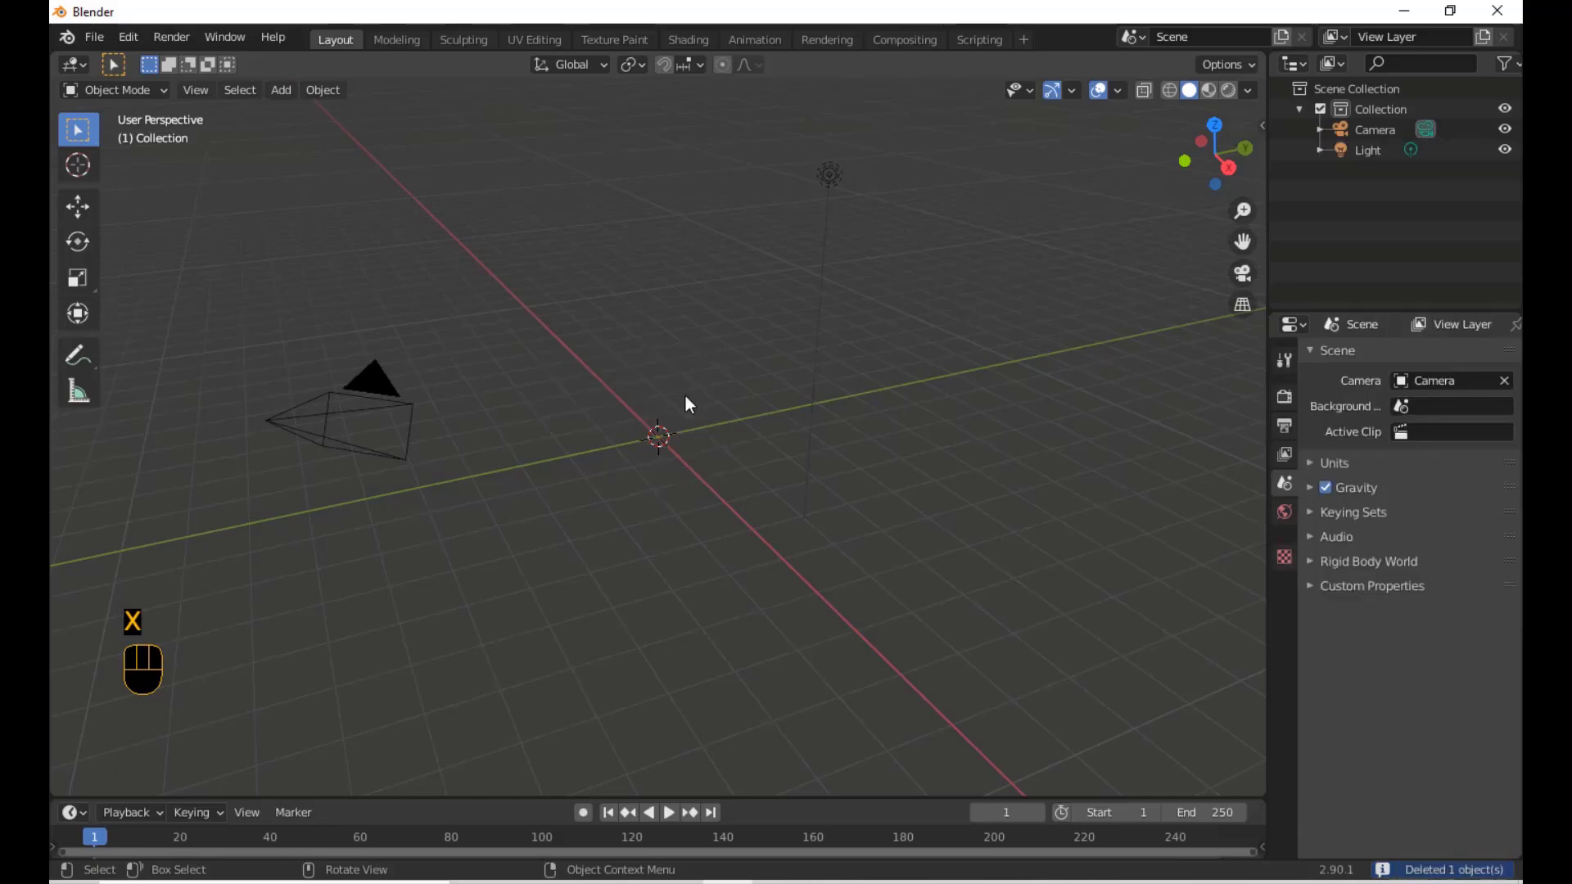
key("shift+a")
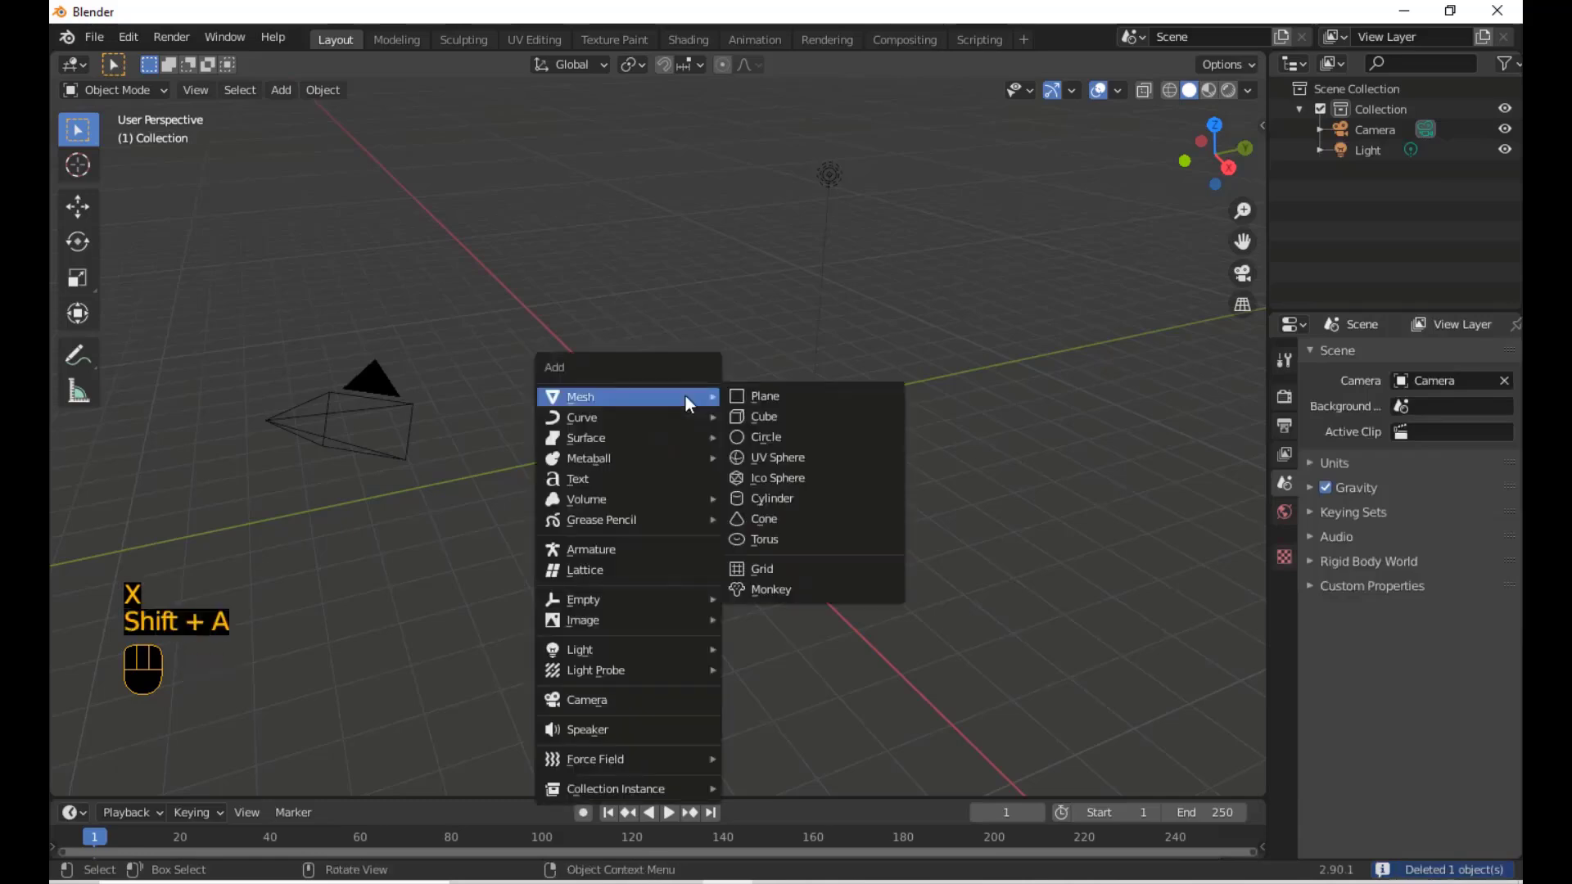
left_click(779, 501)
scroll(673, 430, "up", 3)
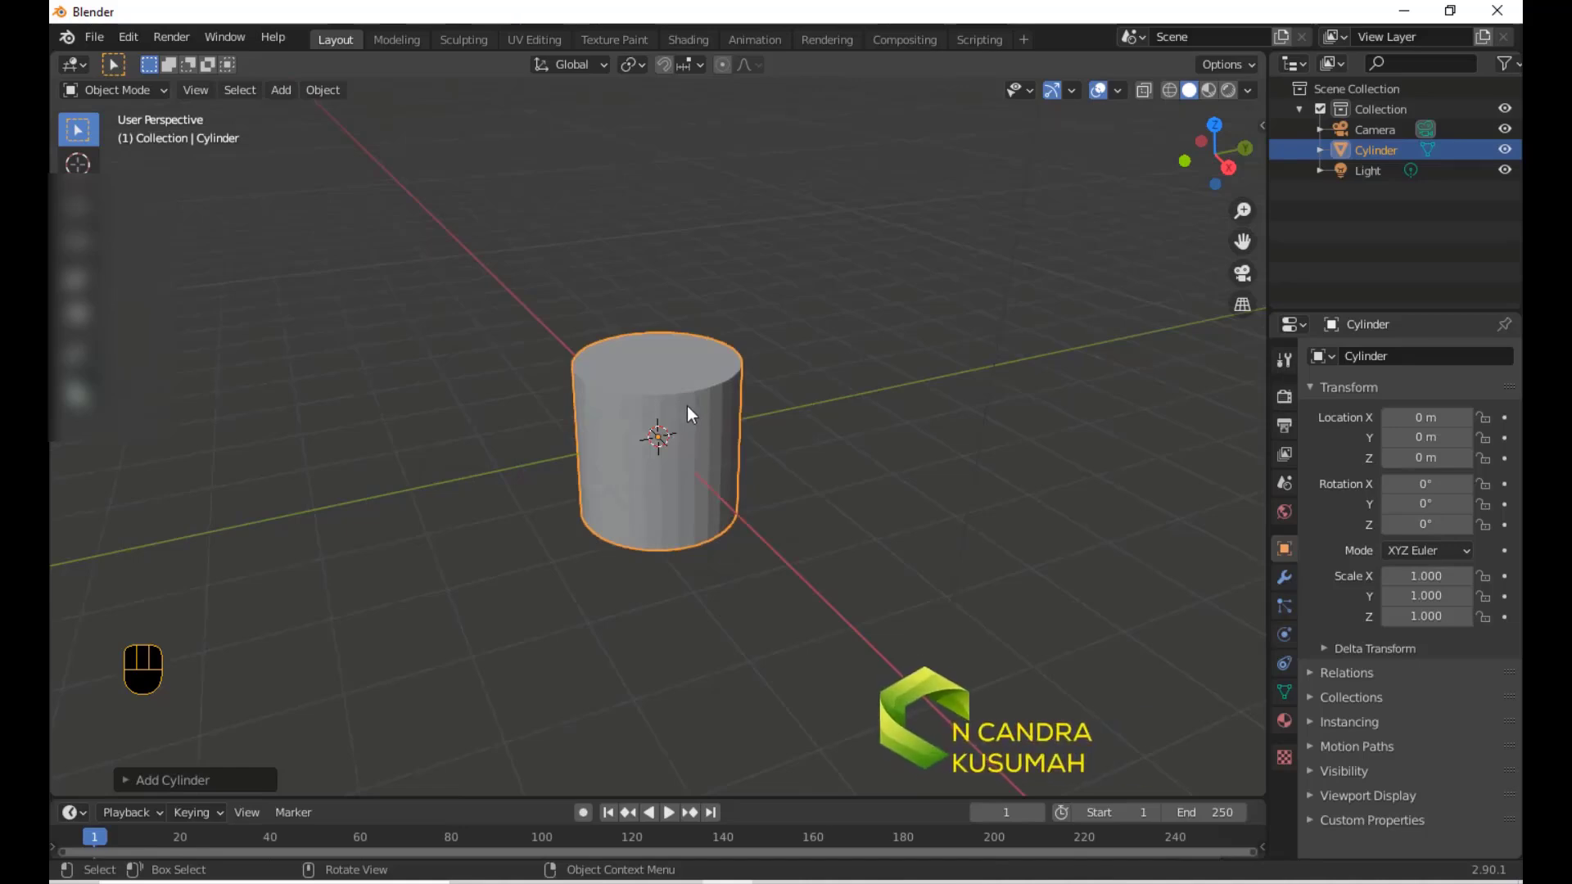
In front view, move the cylinder up along Z to about 1 m so its base rests on the ground line
key("KP_1")
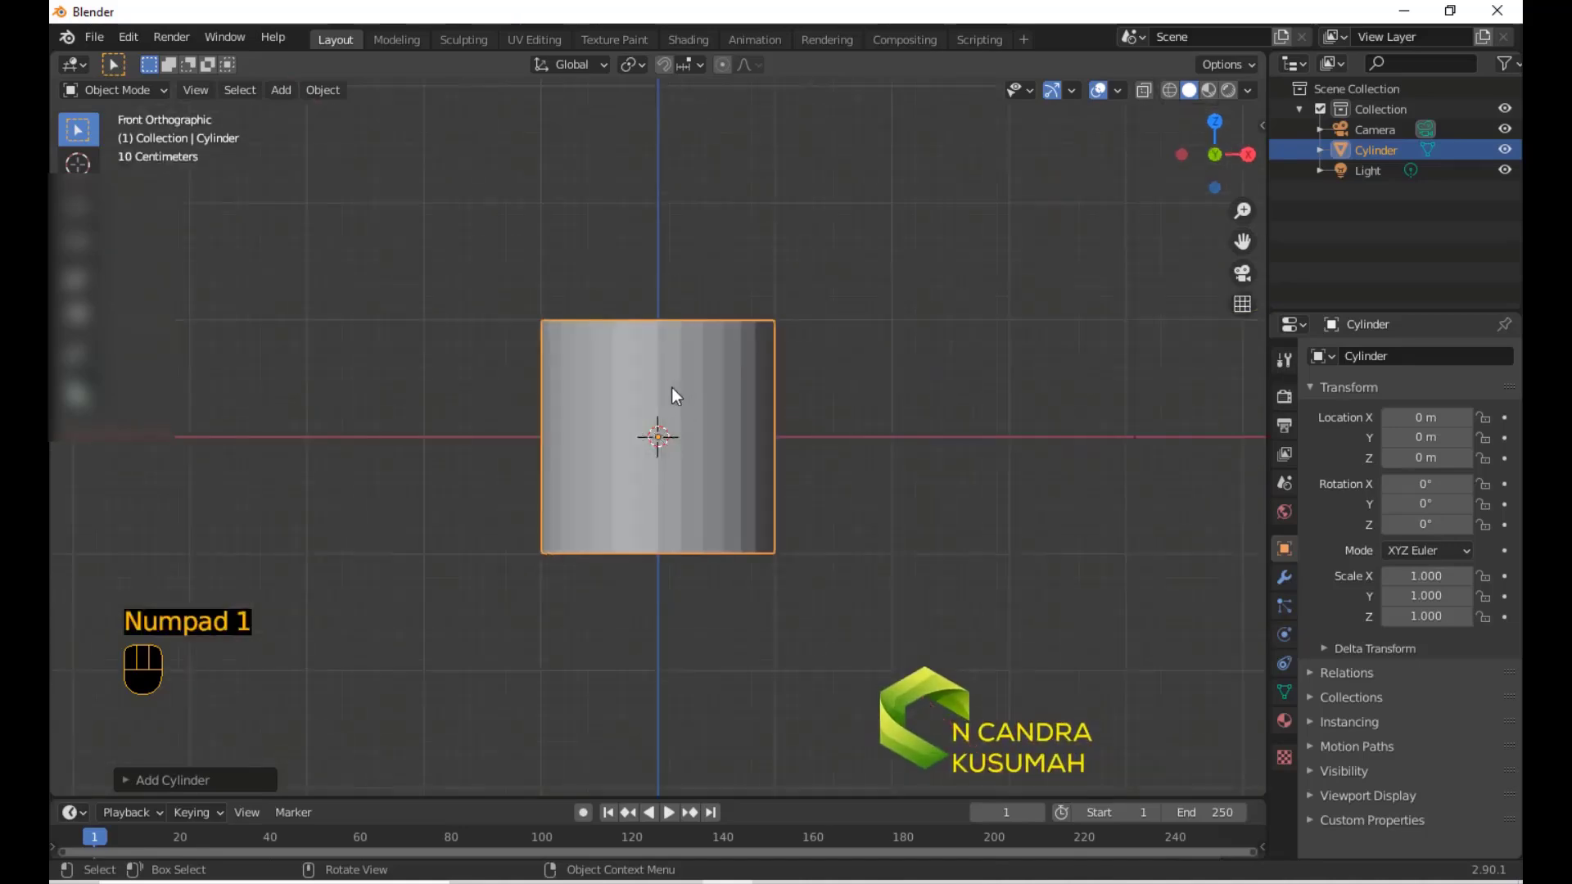
left_click(78, 207)
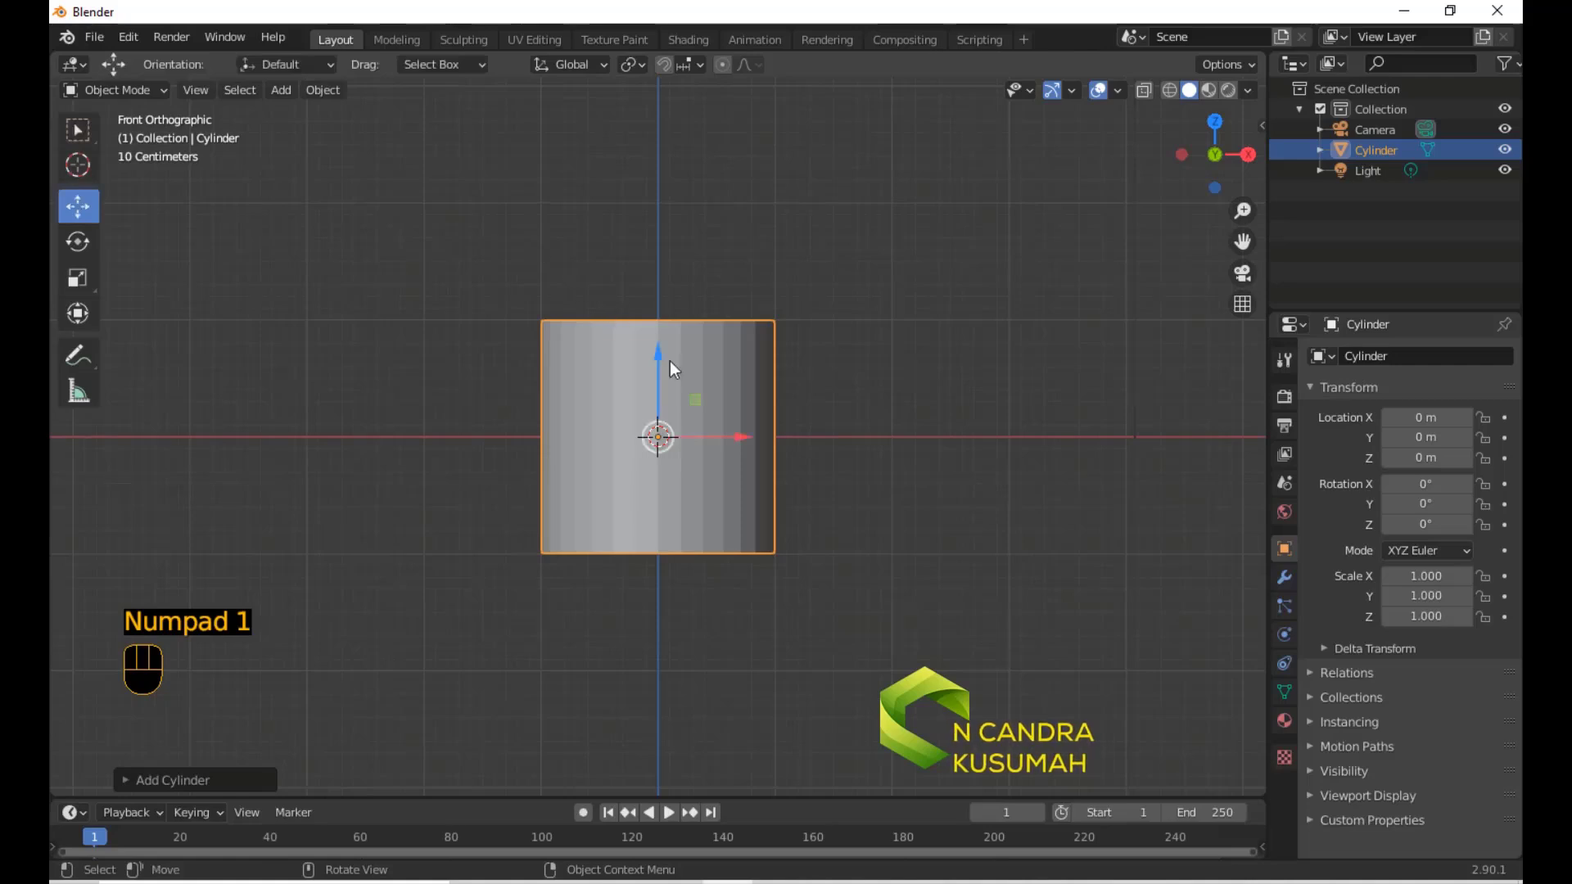
left_click_drag(663, 290, 1057, 307)
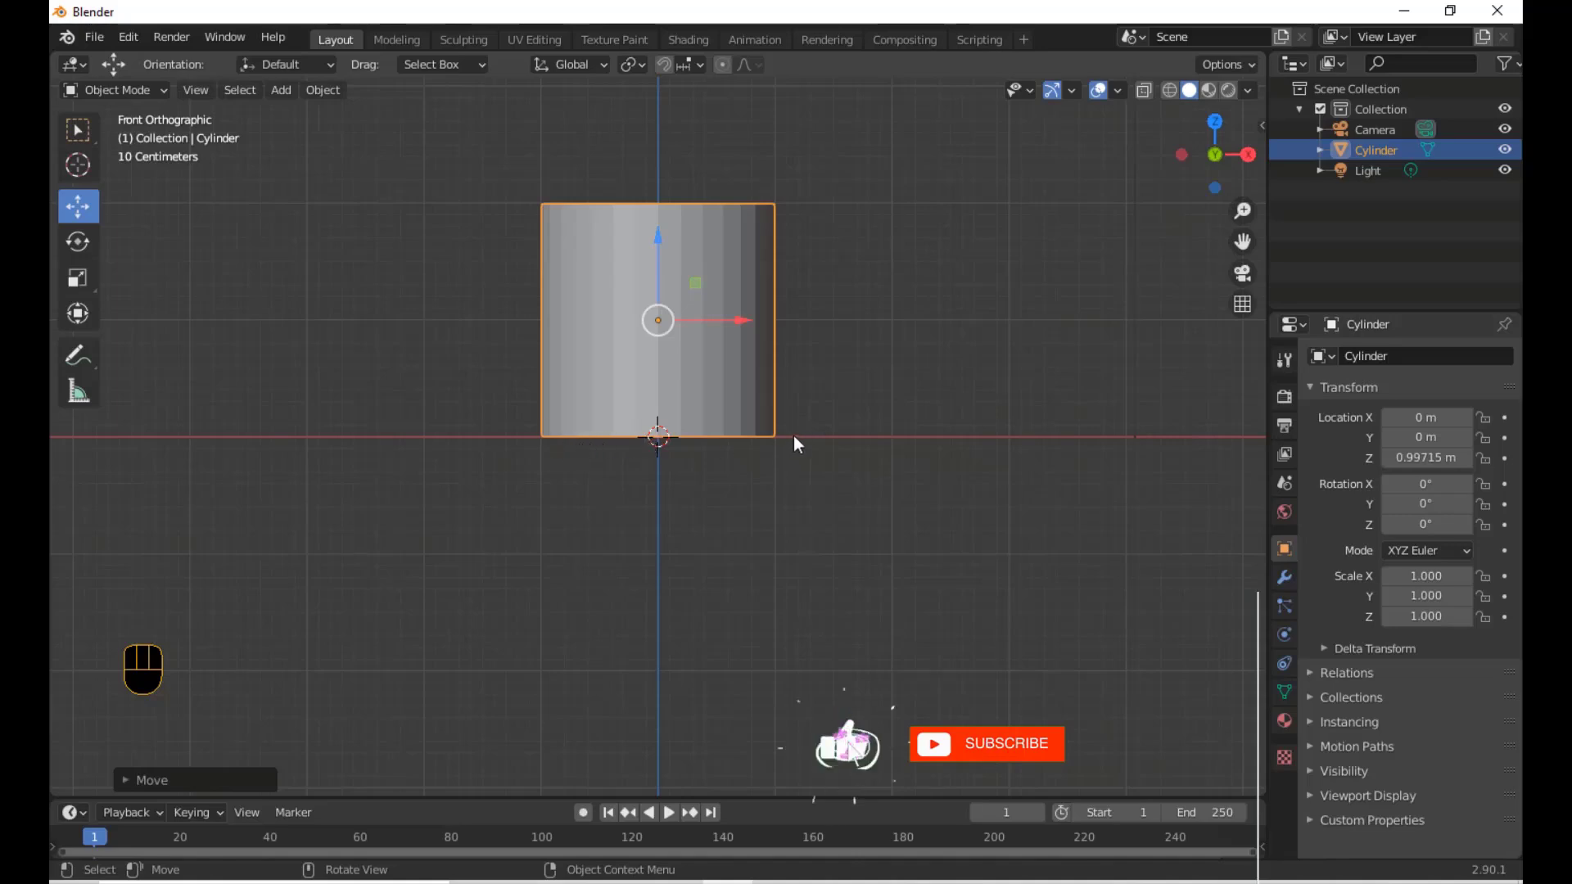
In Edit Mode with wireframe shading, raise the top ring of vertices along Z to make the cylinder nearly twice as tall
scroll(734, 312, "down", 3)
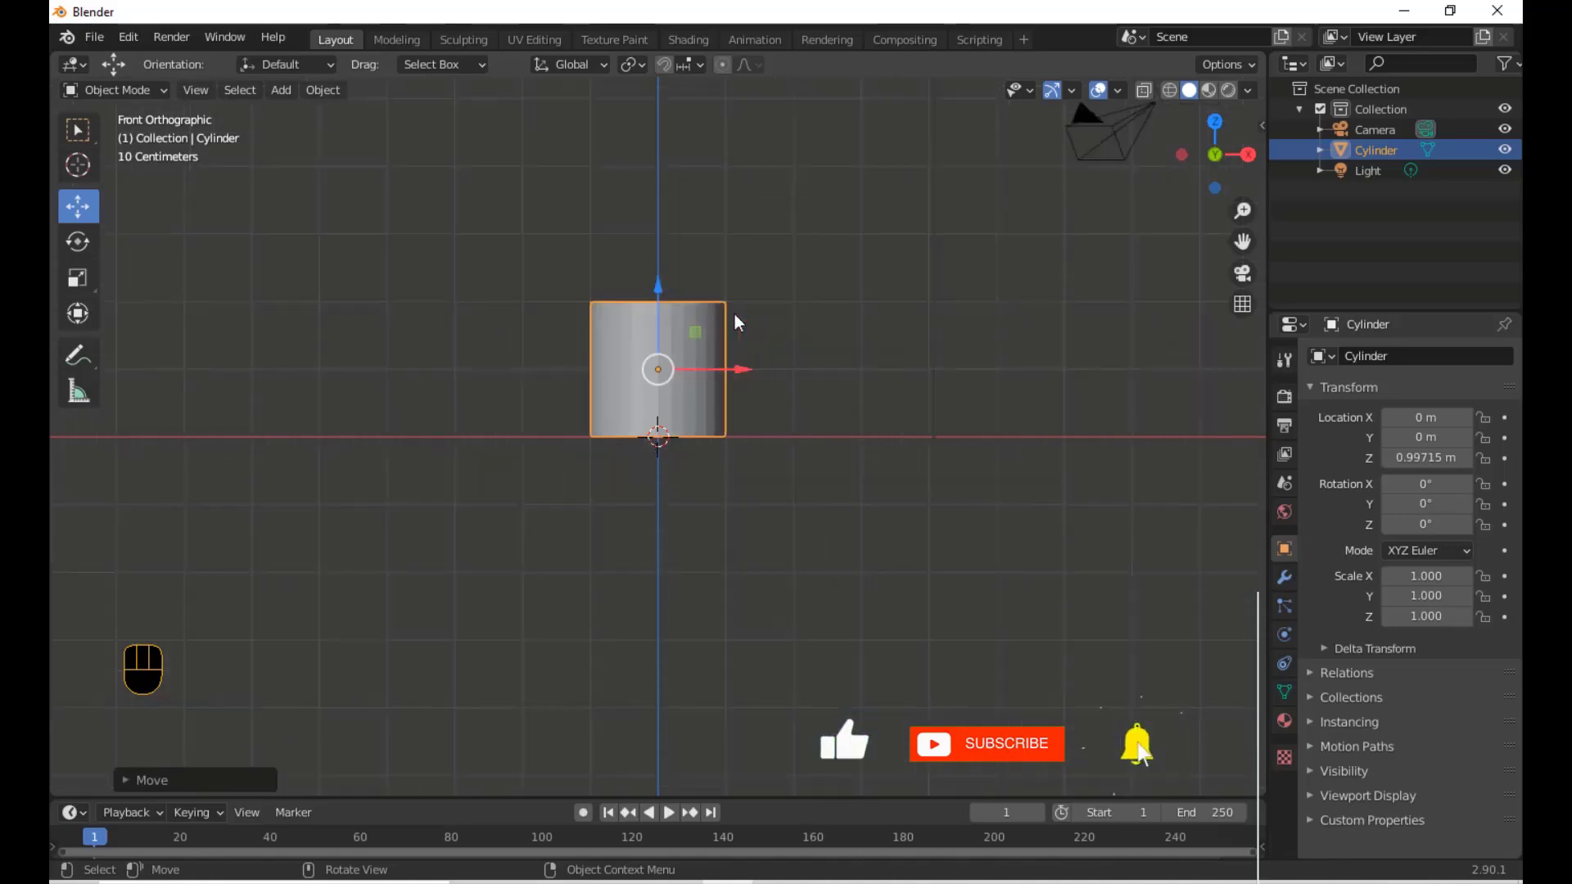
middle_click_drag(723, 318, 724, 416, "shift")
scroll(715, 416, "up", 1)
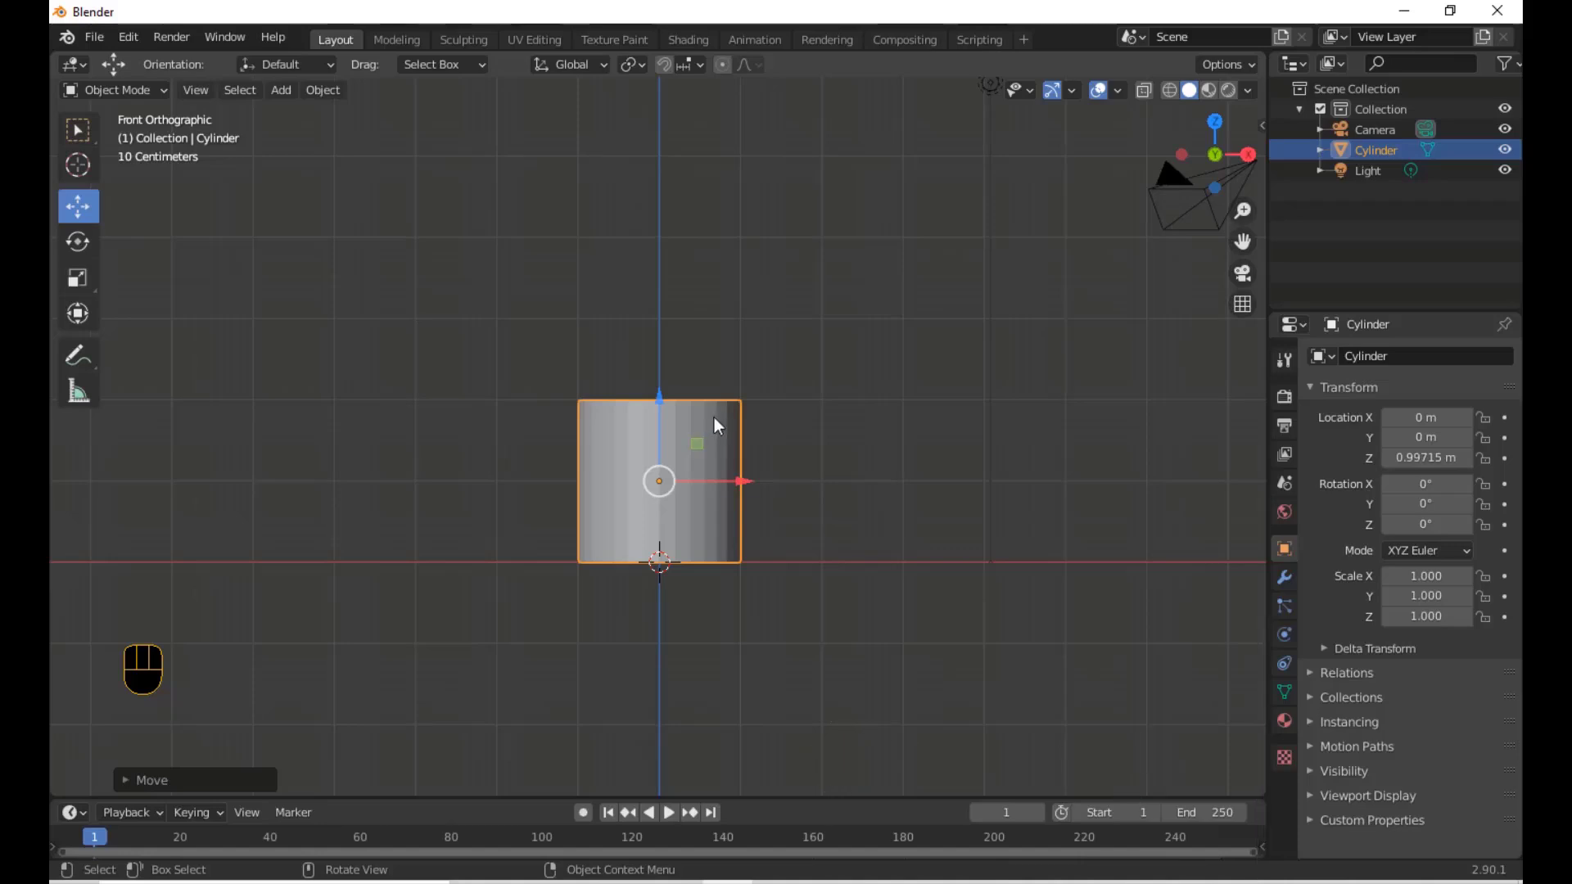
key("Tab")
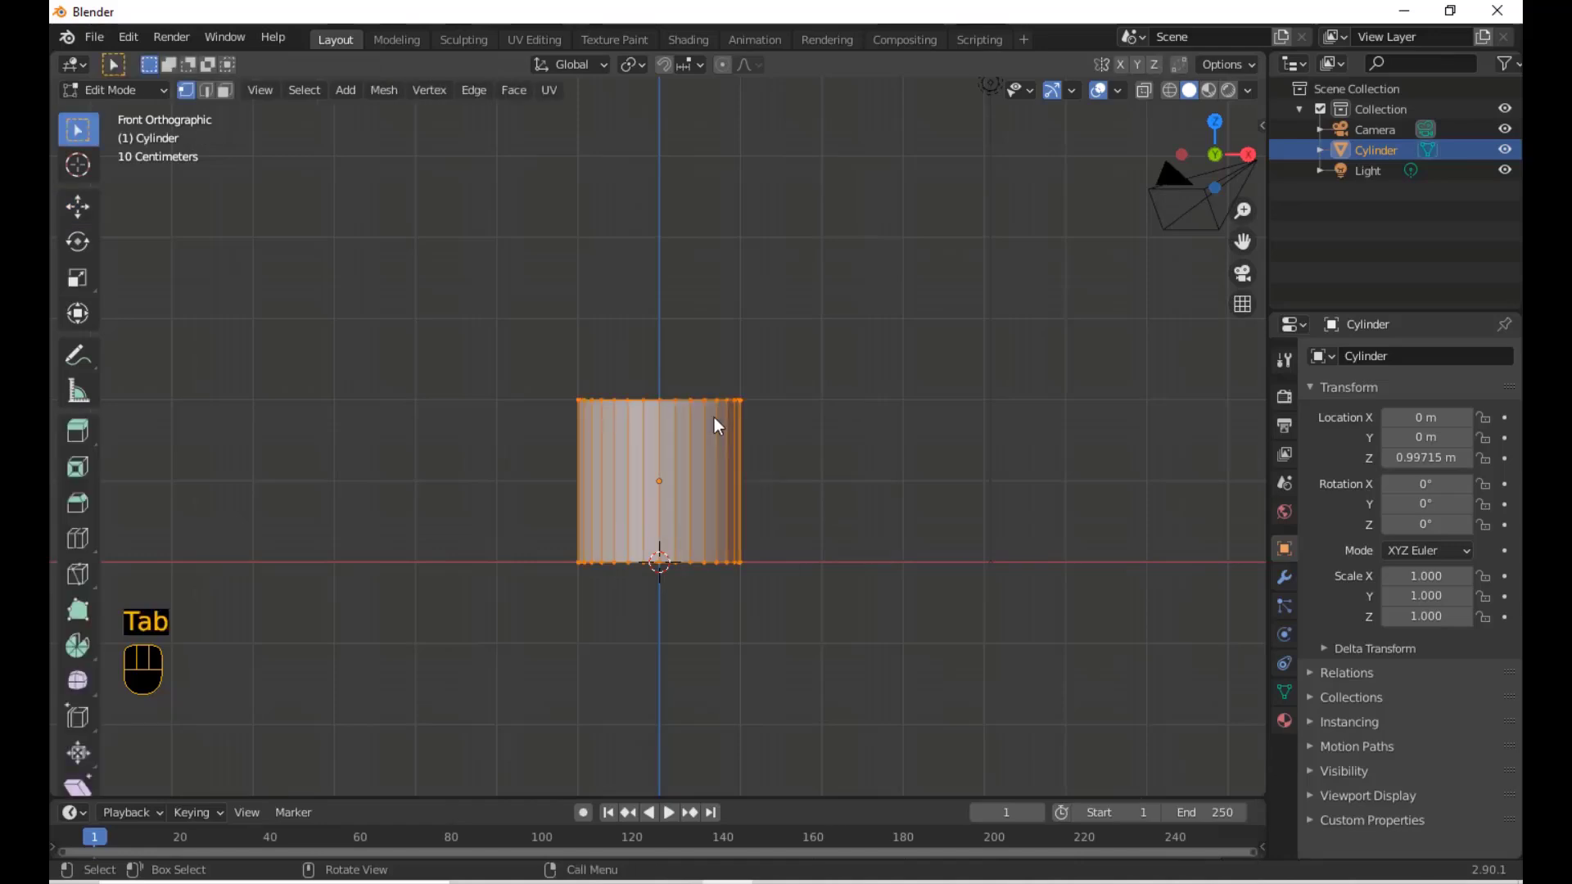
scroll(714, 417, "up", 2)
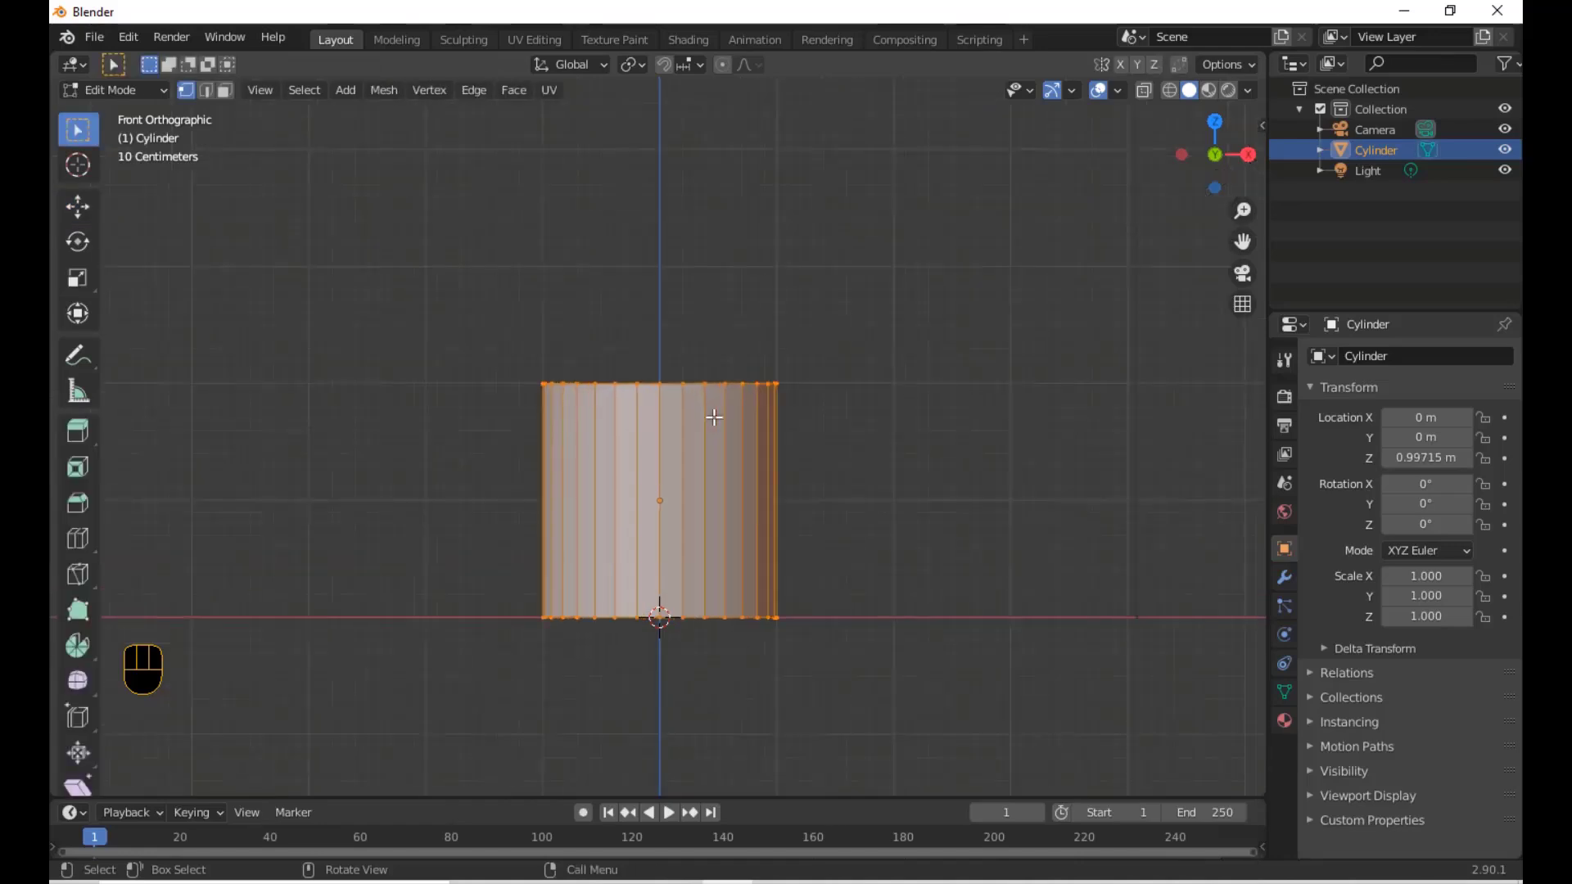
key("shift+z")
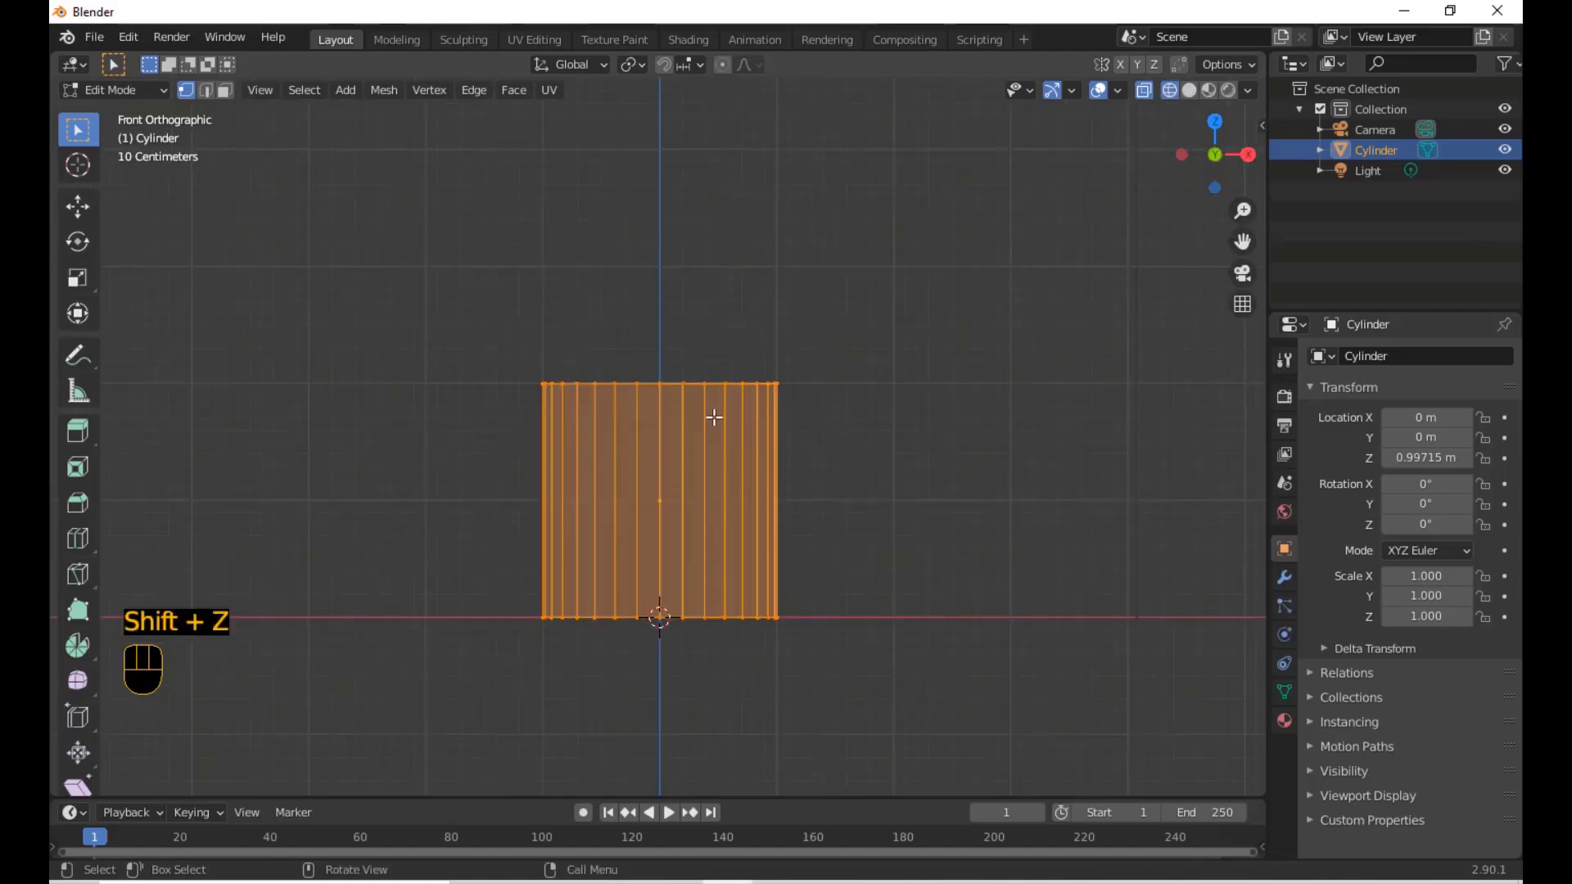
left_click_drag(444, 316, 1014, 393)
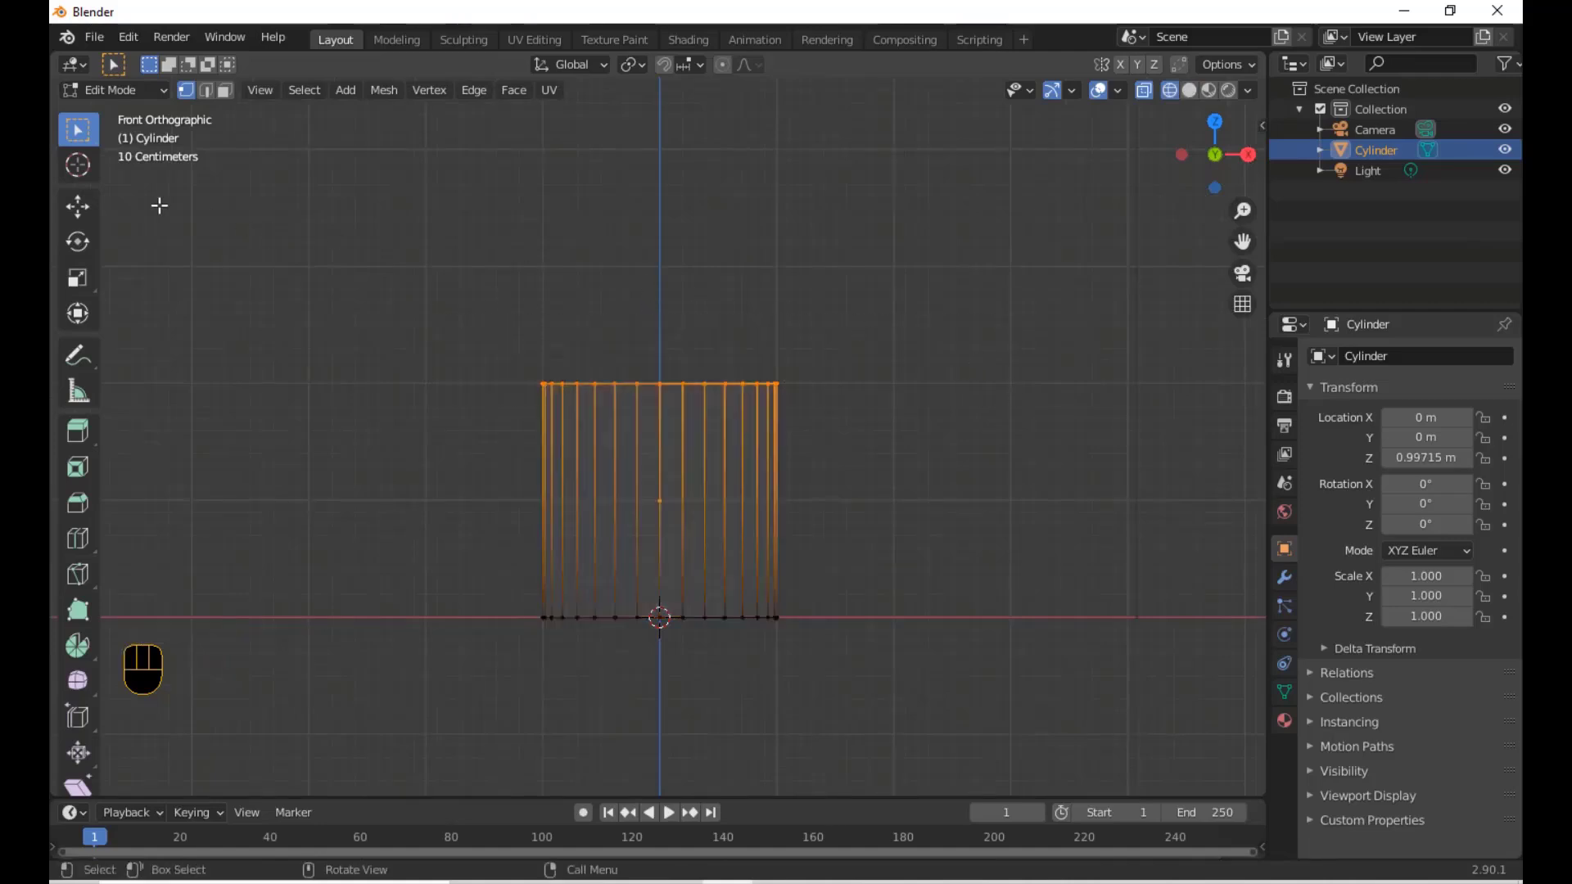
left_click(78, 206)
left_click_drag(663, 310, 673, 117)
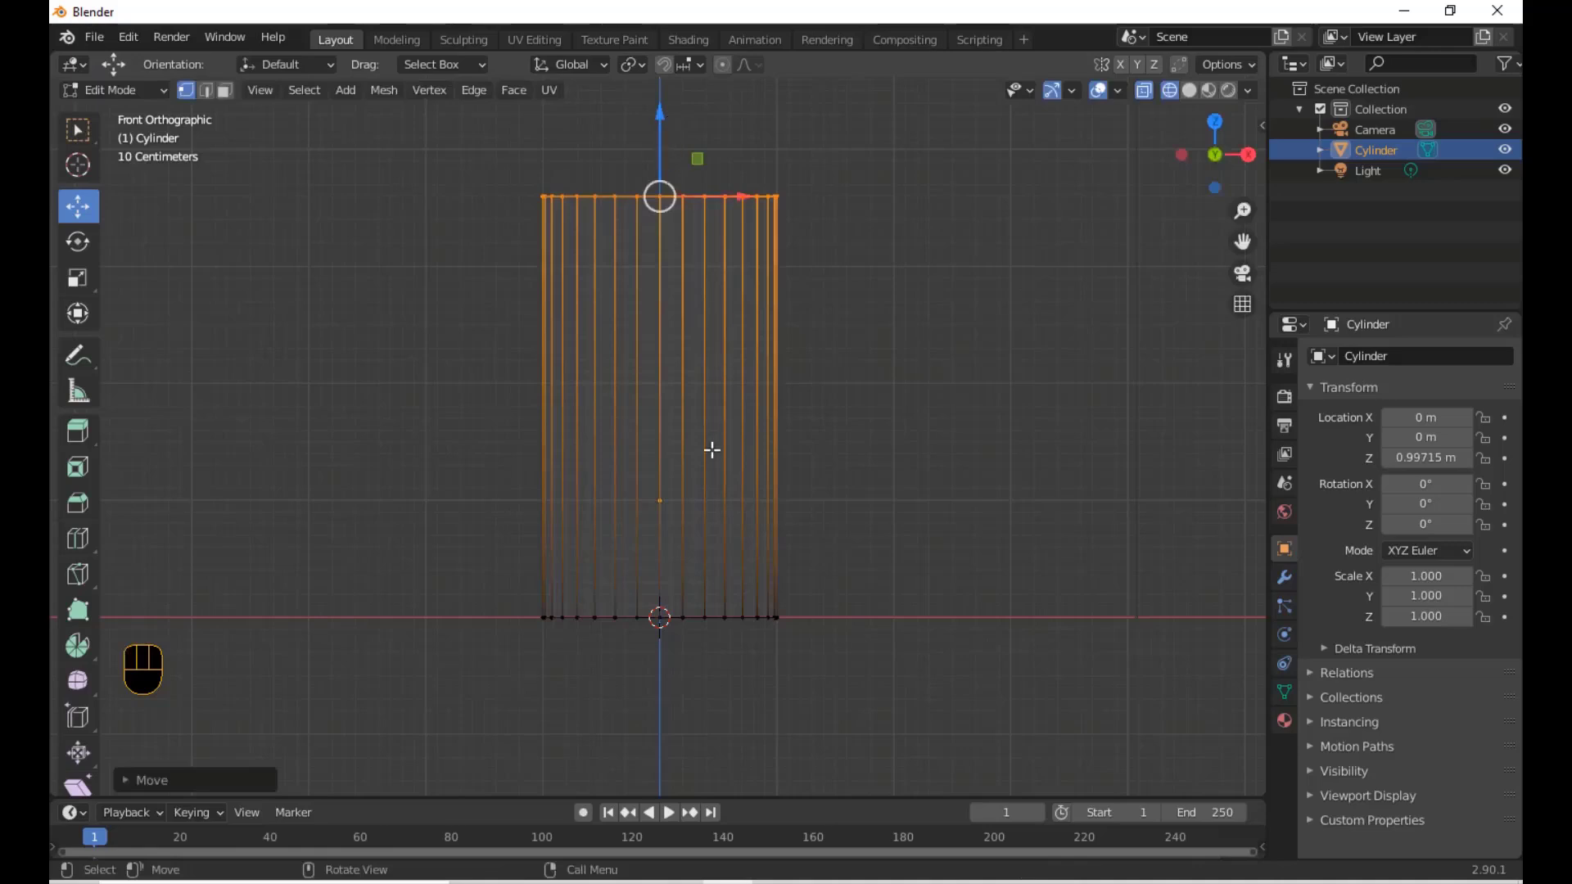
Add four evenly spaced horizontal loop cuts around the cylinder's side
key("ctrl")
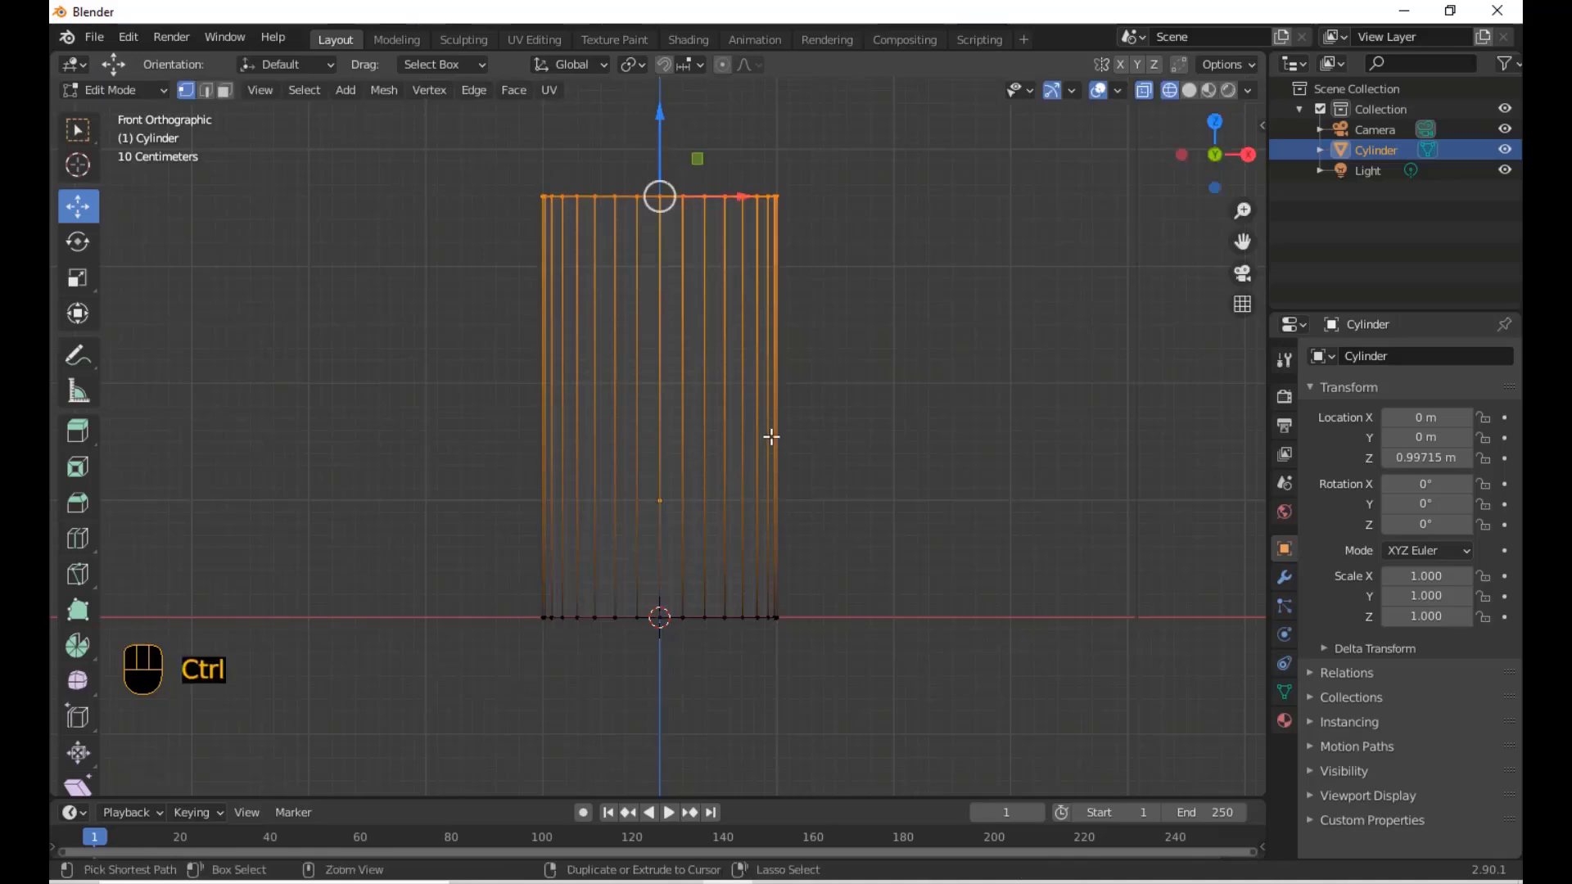
key("ctrl+r")
scroll(771, 436, "up", 1)
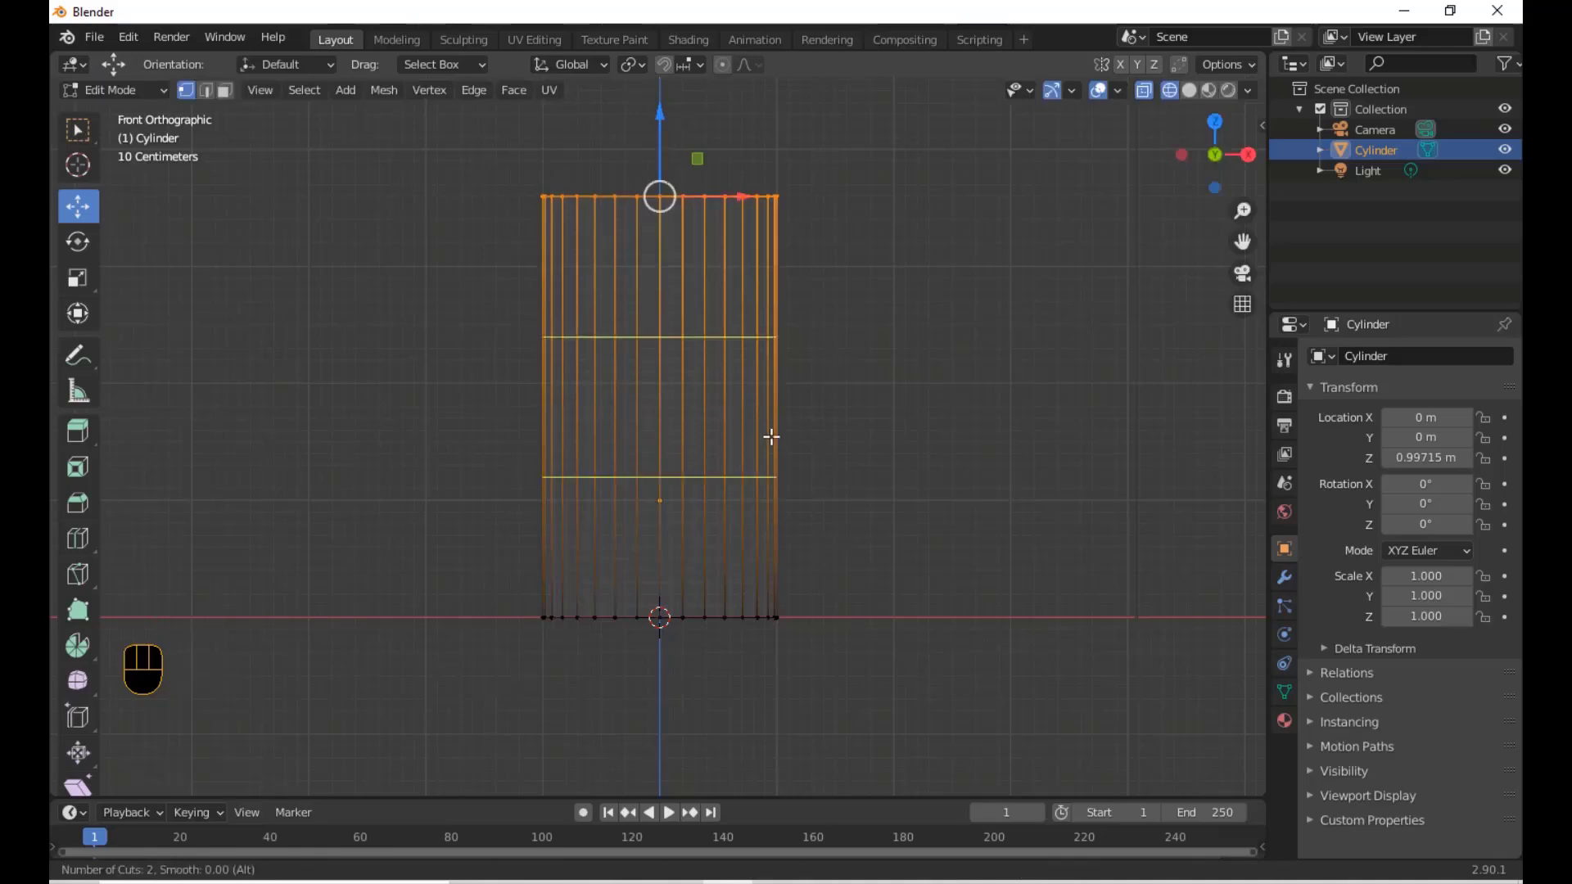
scroll(771, 436, "up", 1)
scroll(771, 436, "up", 1)
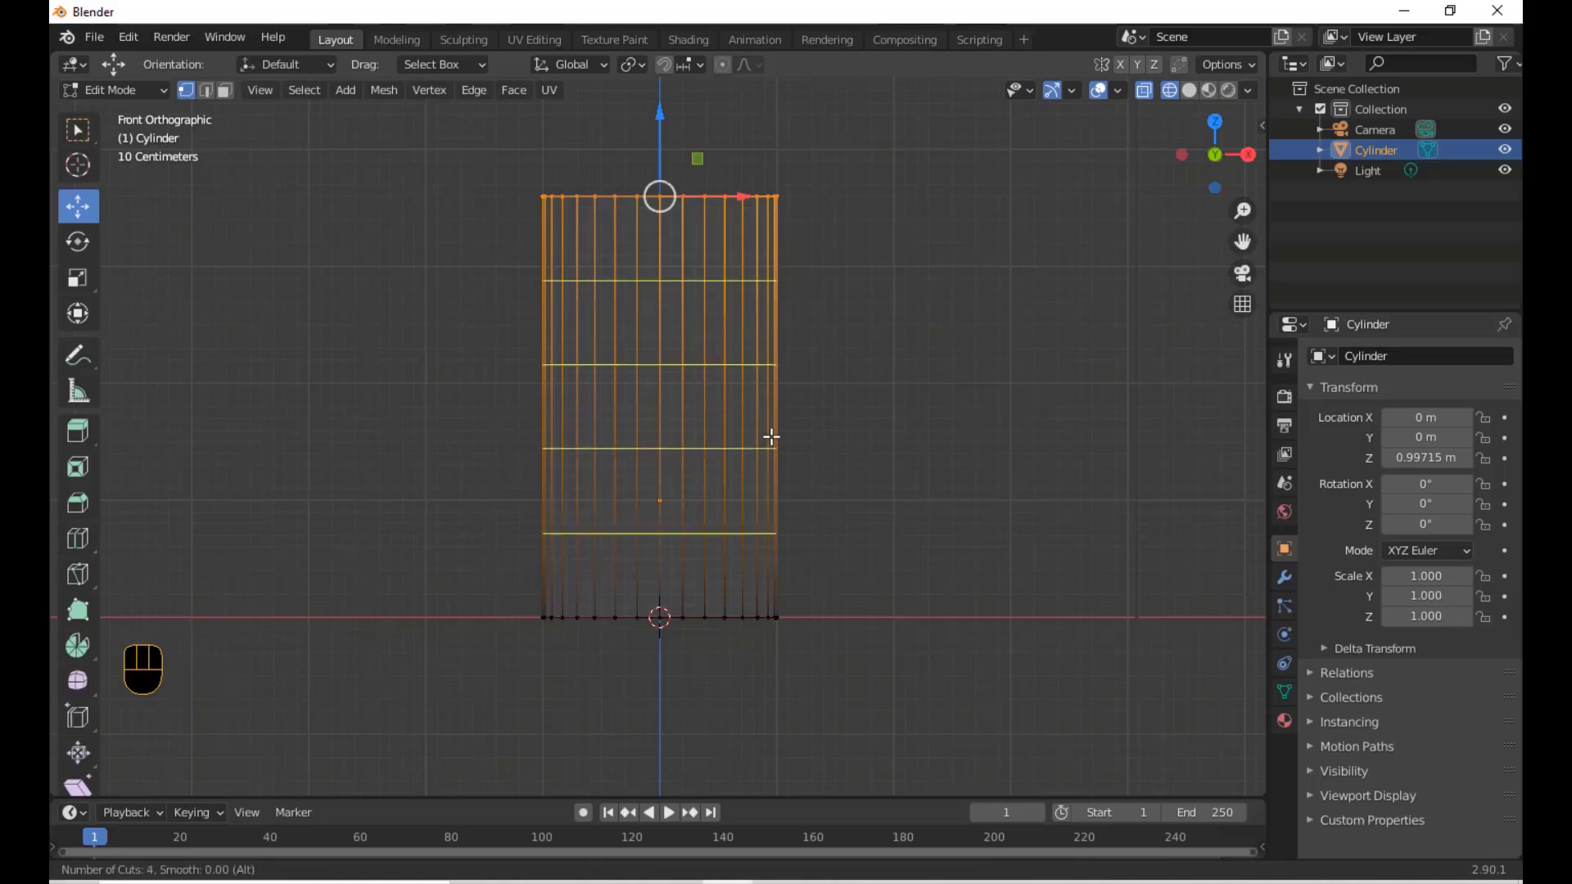
left_click(771, 436)
left_click(770, 436)
key("a")
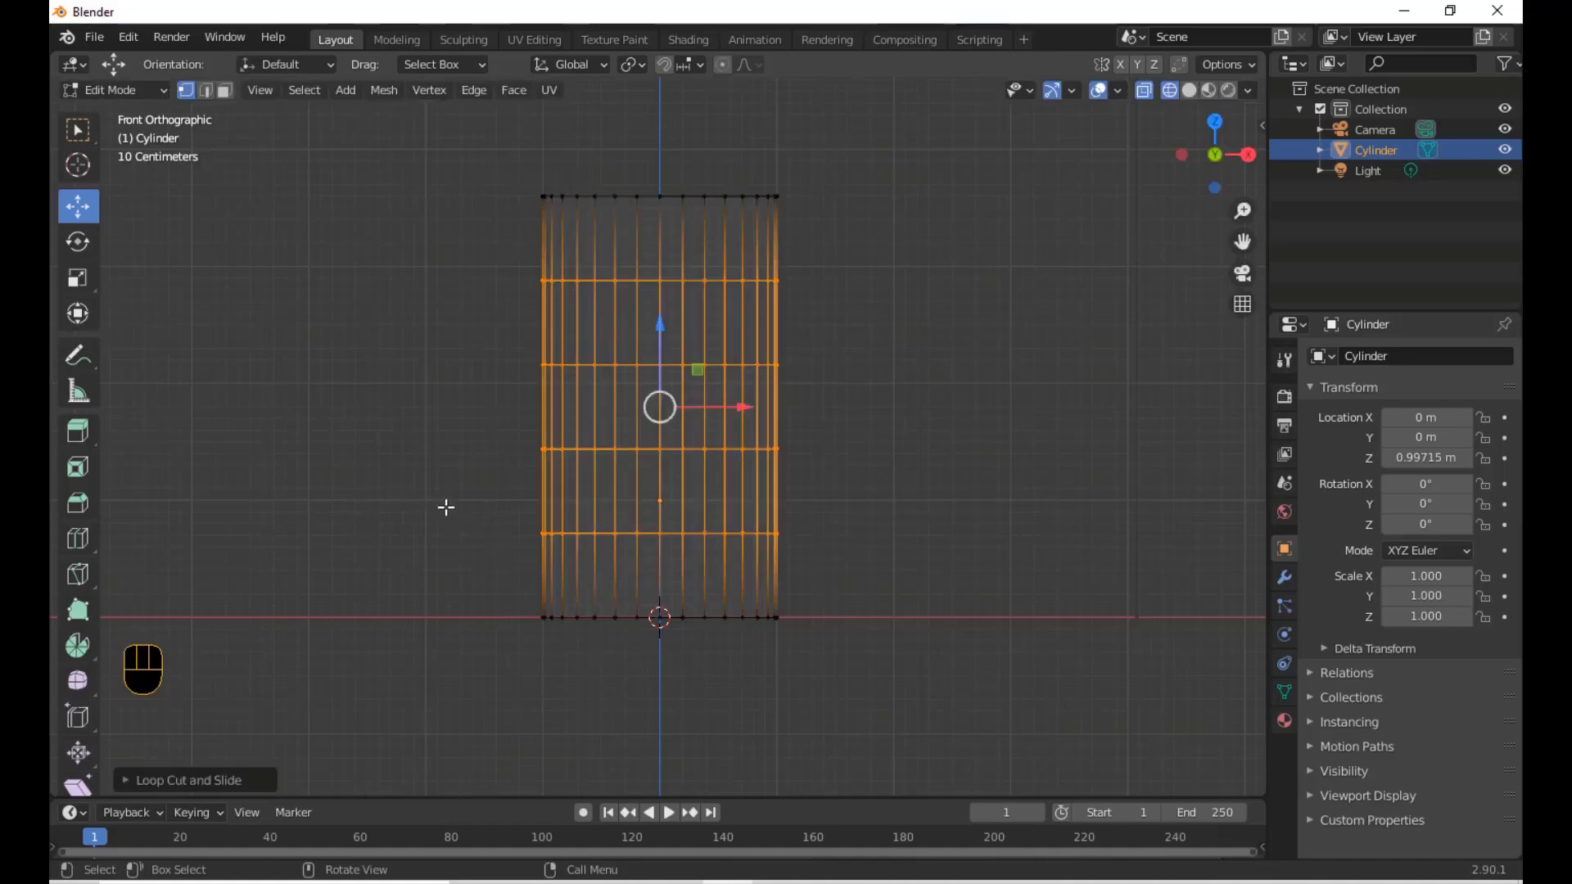
Lower the bottommost loop cut close to the base and raise the other three loops slightly along Z
left_click_drag(445, 505, 857, 550)
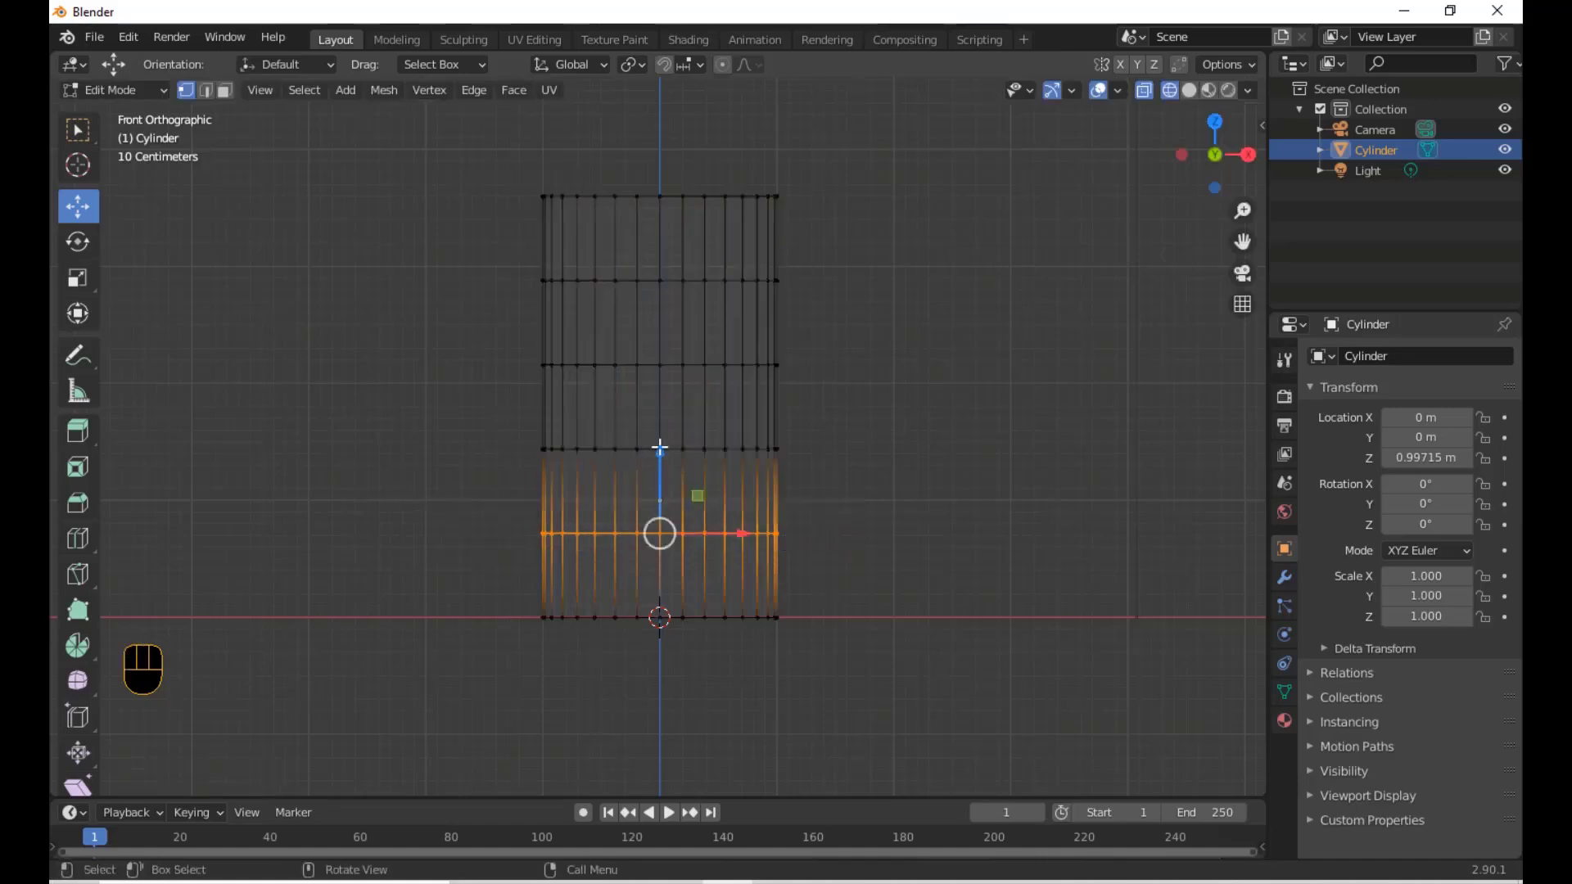
left_click_drag(660, 448, 657, 490)
left_click_drag(452, 240, 870, 479)
left_click_drag(660, 284, 664, 238)
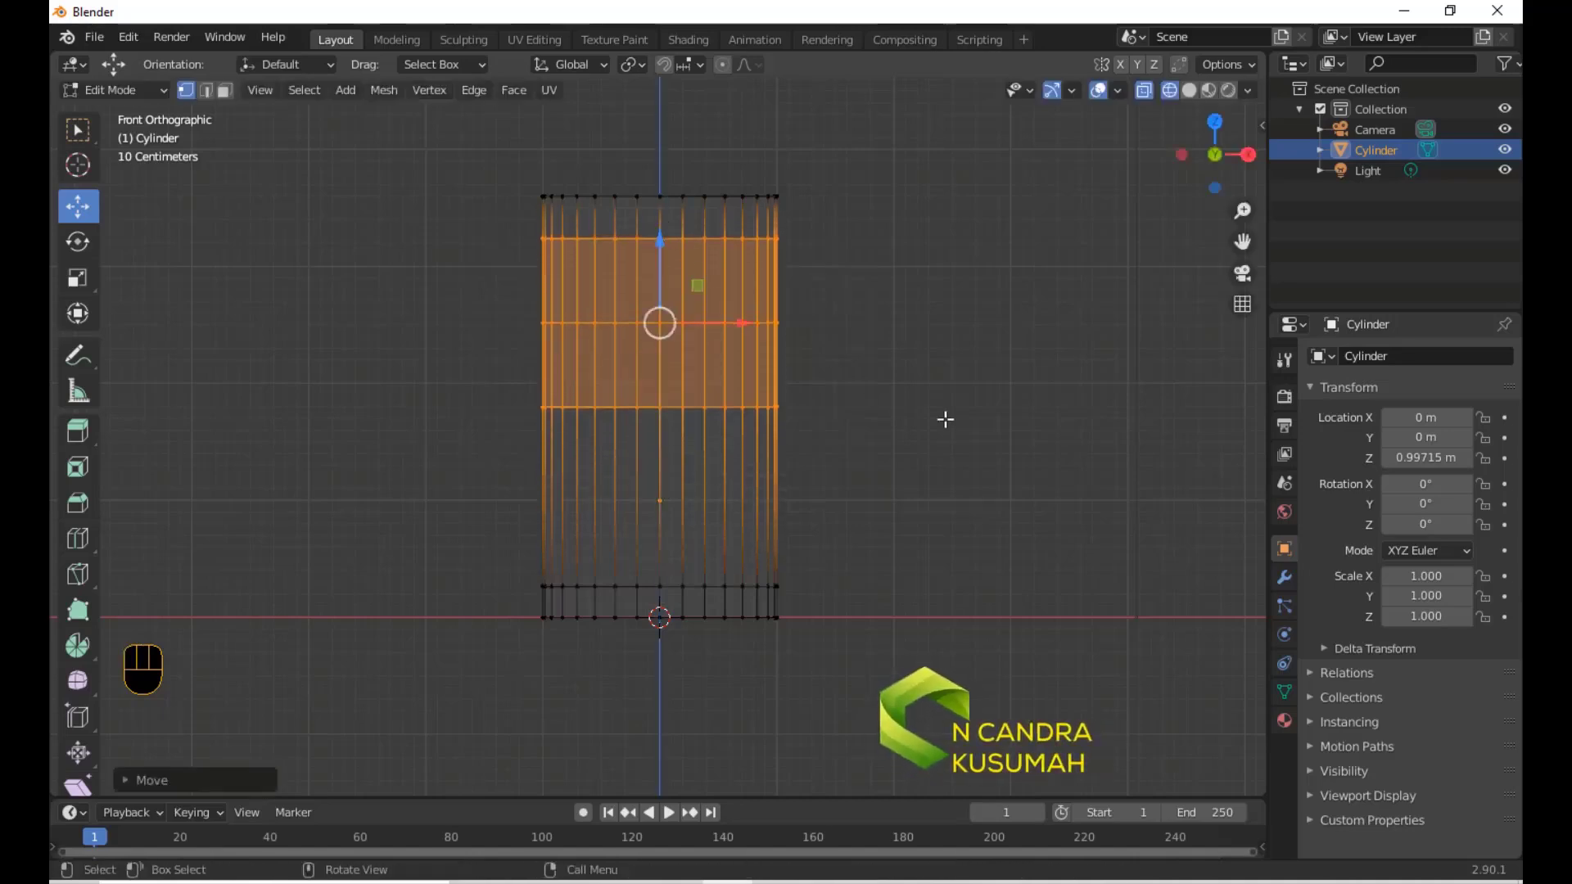
Scale the two lowest loop cuts to about 0.1 with Z locked to form the glass's narrow stem
left_click(493, 375)
left_click_drag(473, 379, 895, 604)
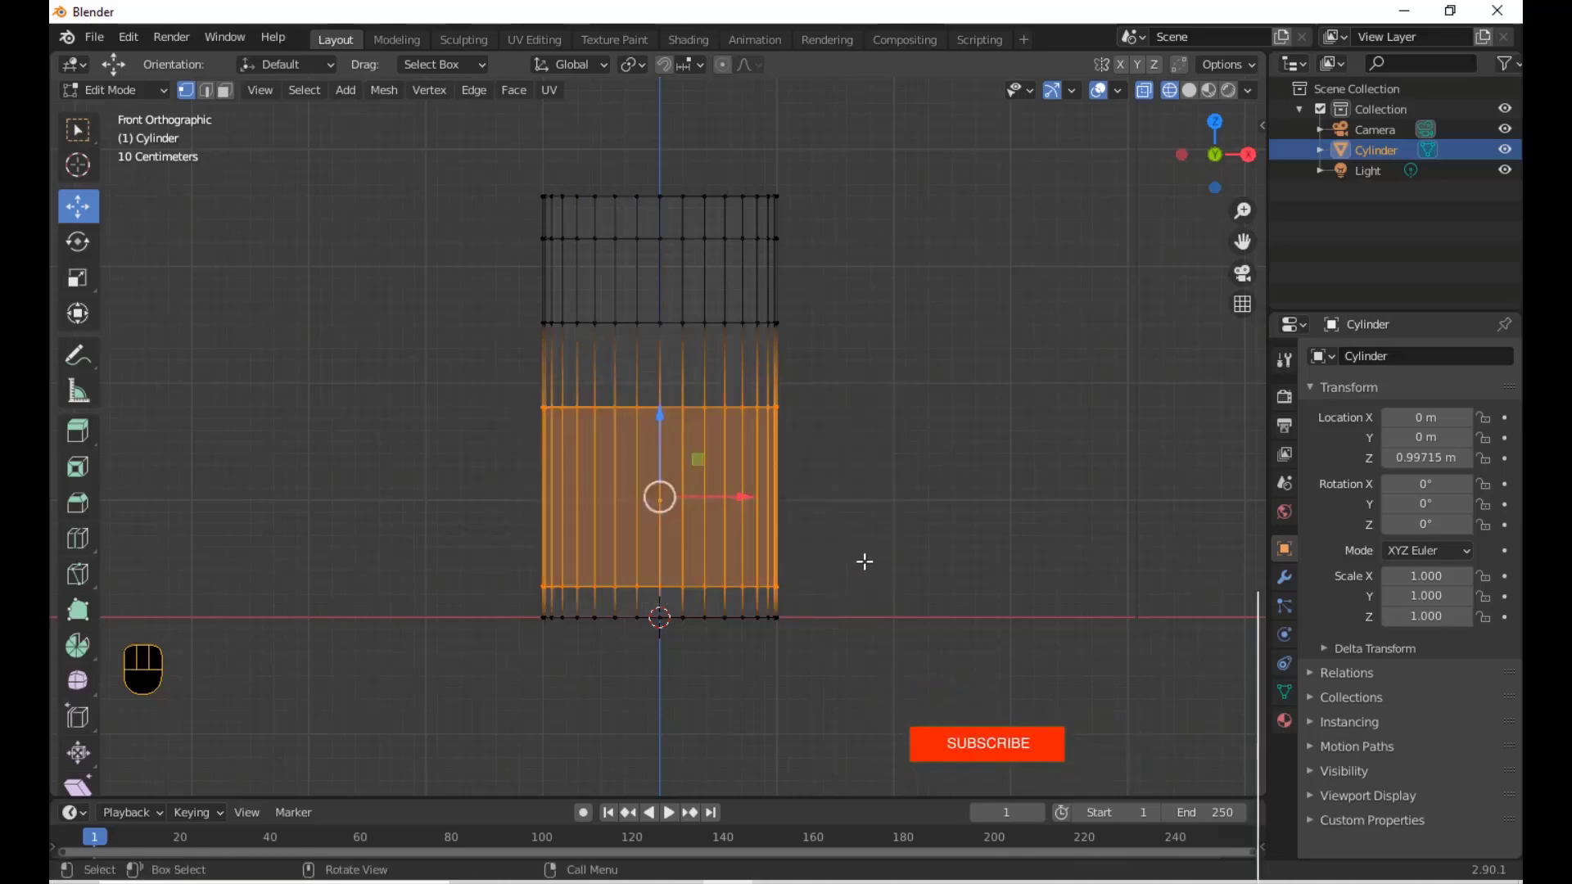
key("s")
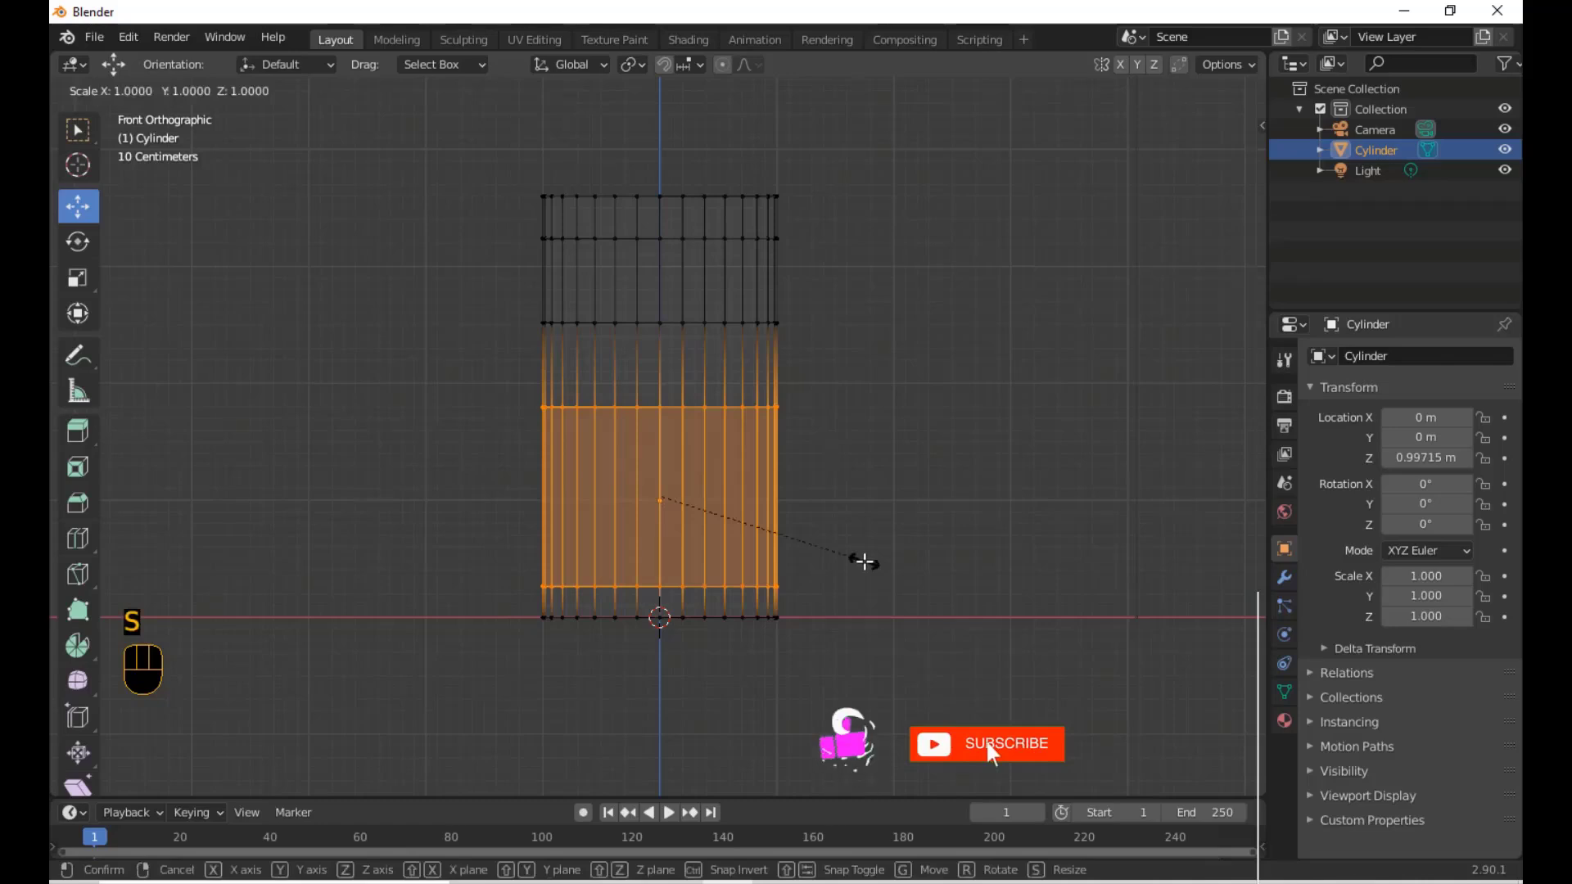
key("shift+z")
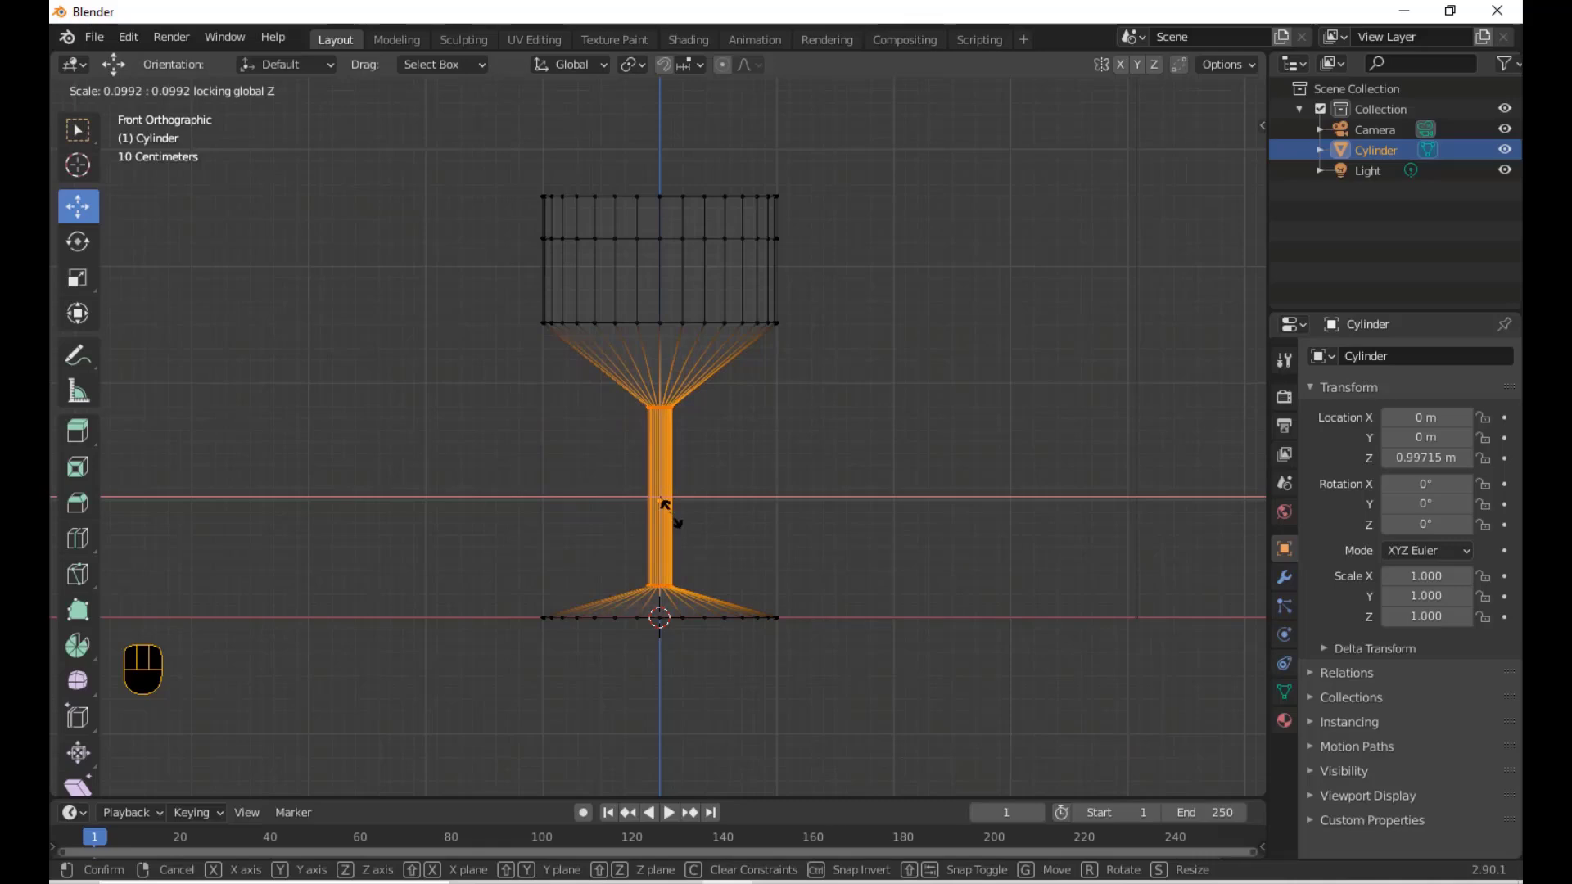
left_click(665, 506)
Raise the glass's top rim slightly along Z and scale it inward a little
left_click(495, 160)
middle_click_drag(495, 160, 513, 255, "shift")
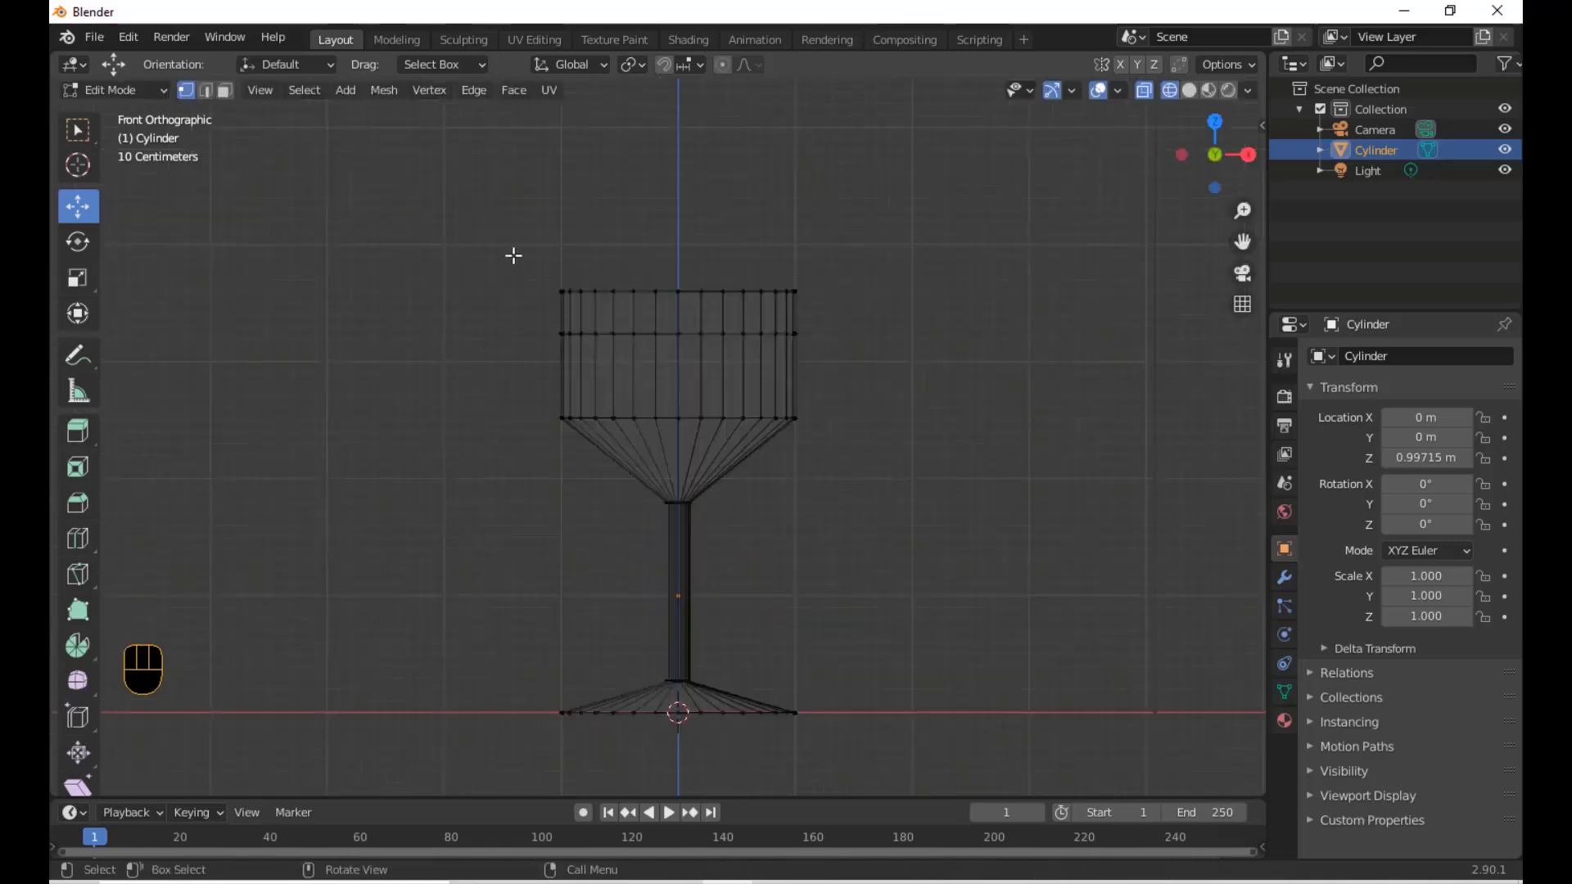
left_click_drag(513, 256, 954, 312)
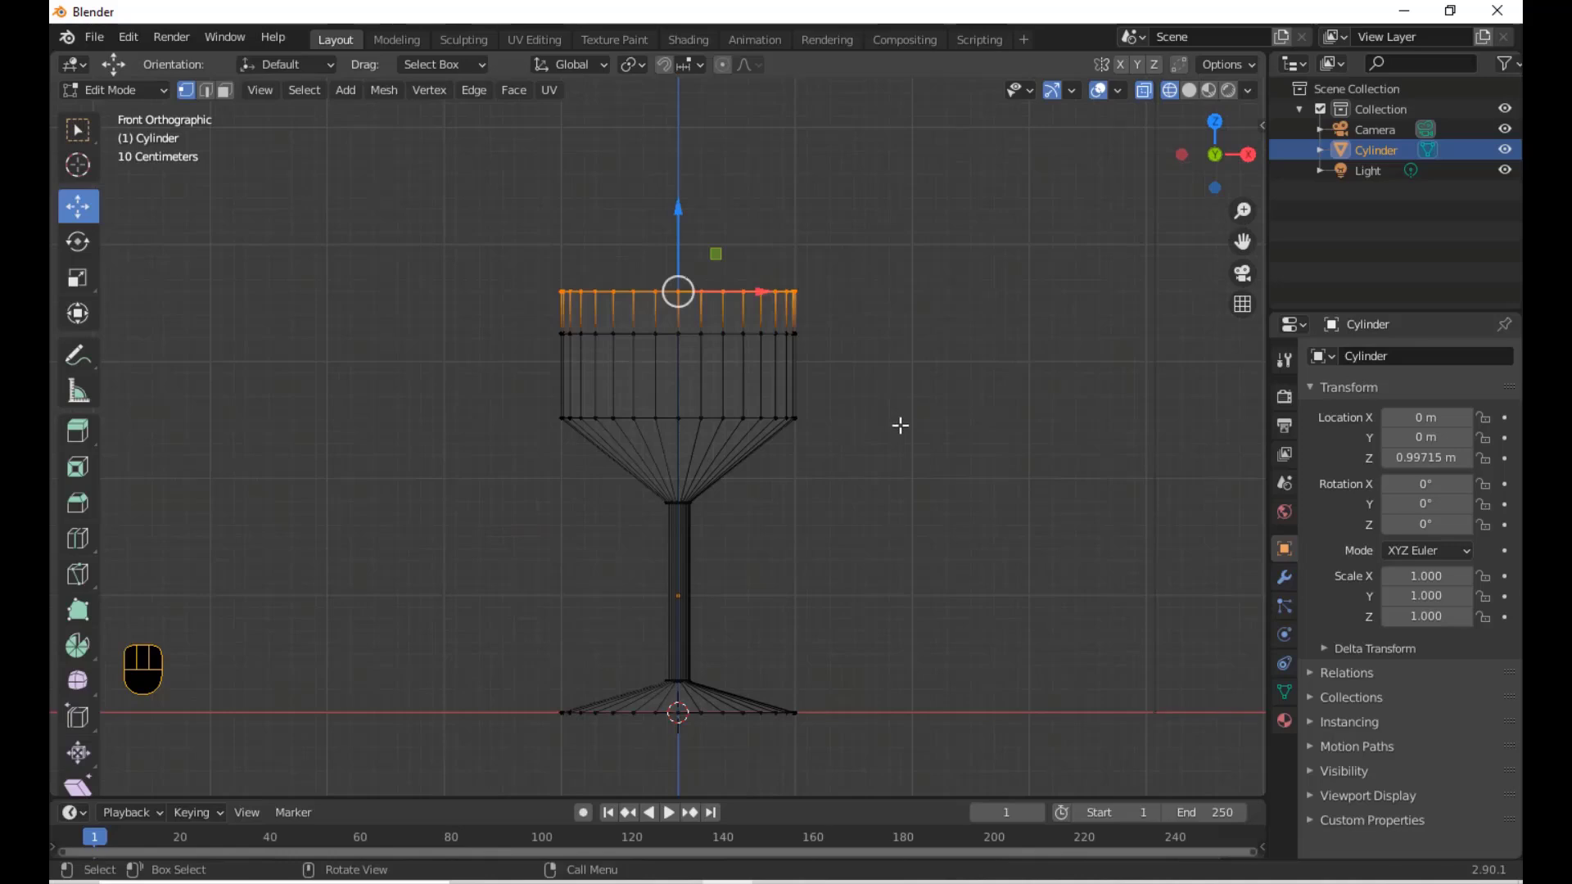
left_click_drag(678, 210, 679, 182)
key("s")
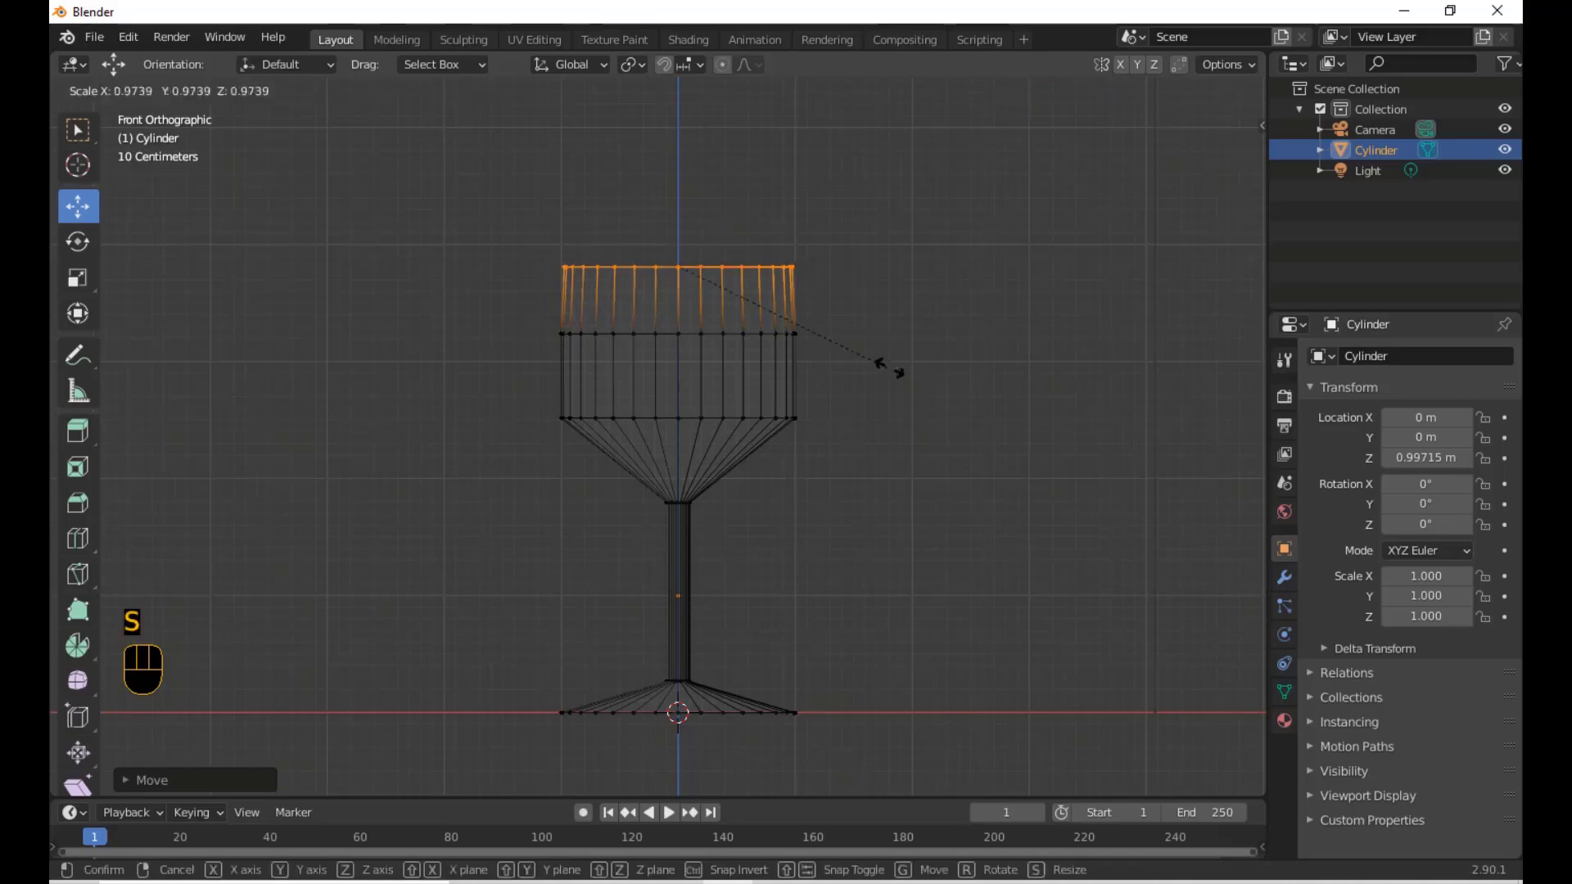
left_click(887, 365)
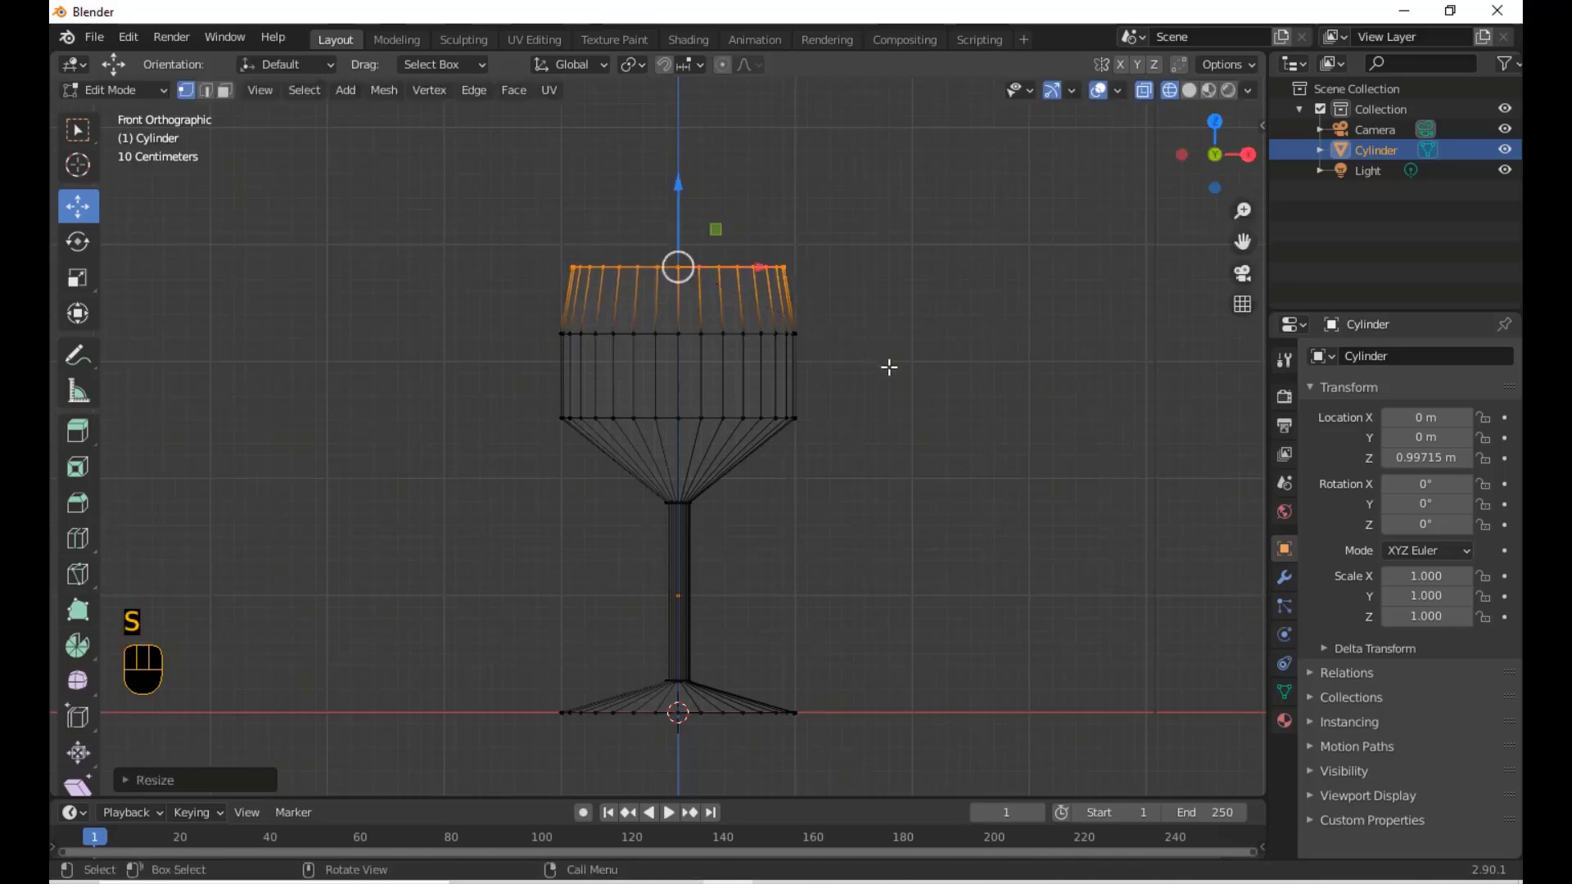
Bevel the edge loop just below the rim with a width of about 0.401 m and 3 segments
left_click(526, 318)
left_click_drag(489, 304, 965, 367)
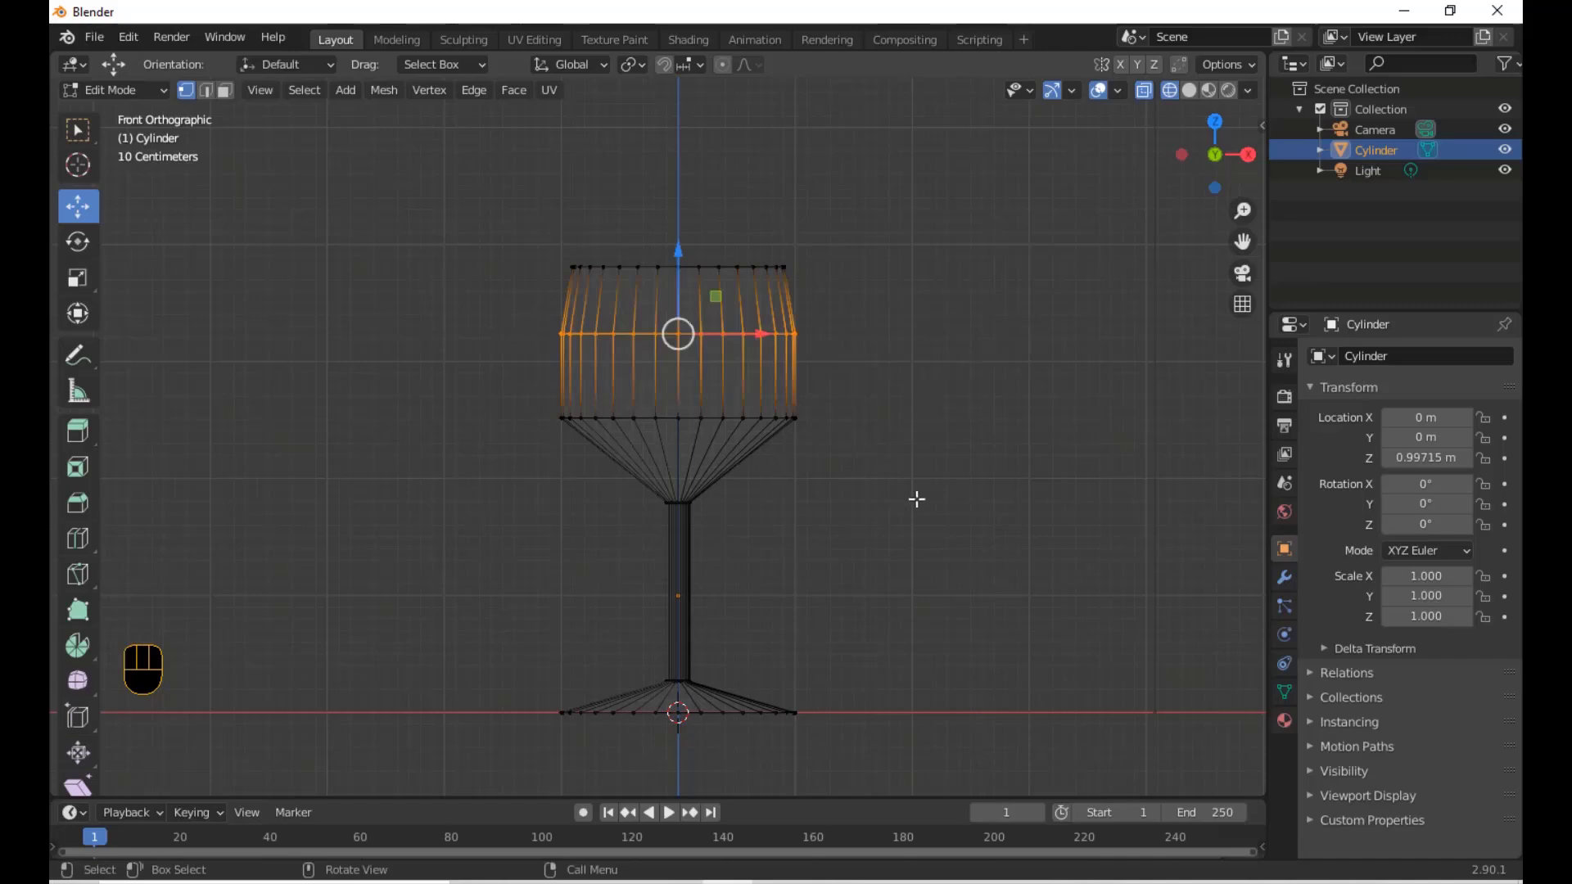
key("ctrl")
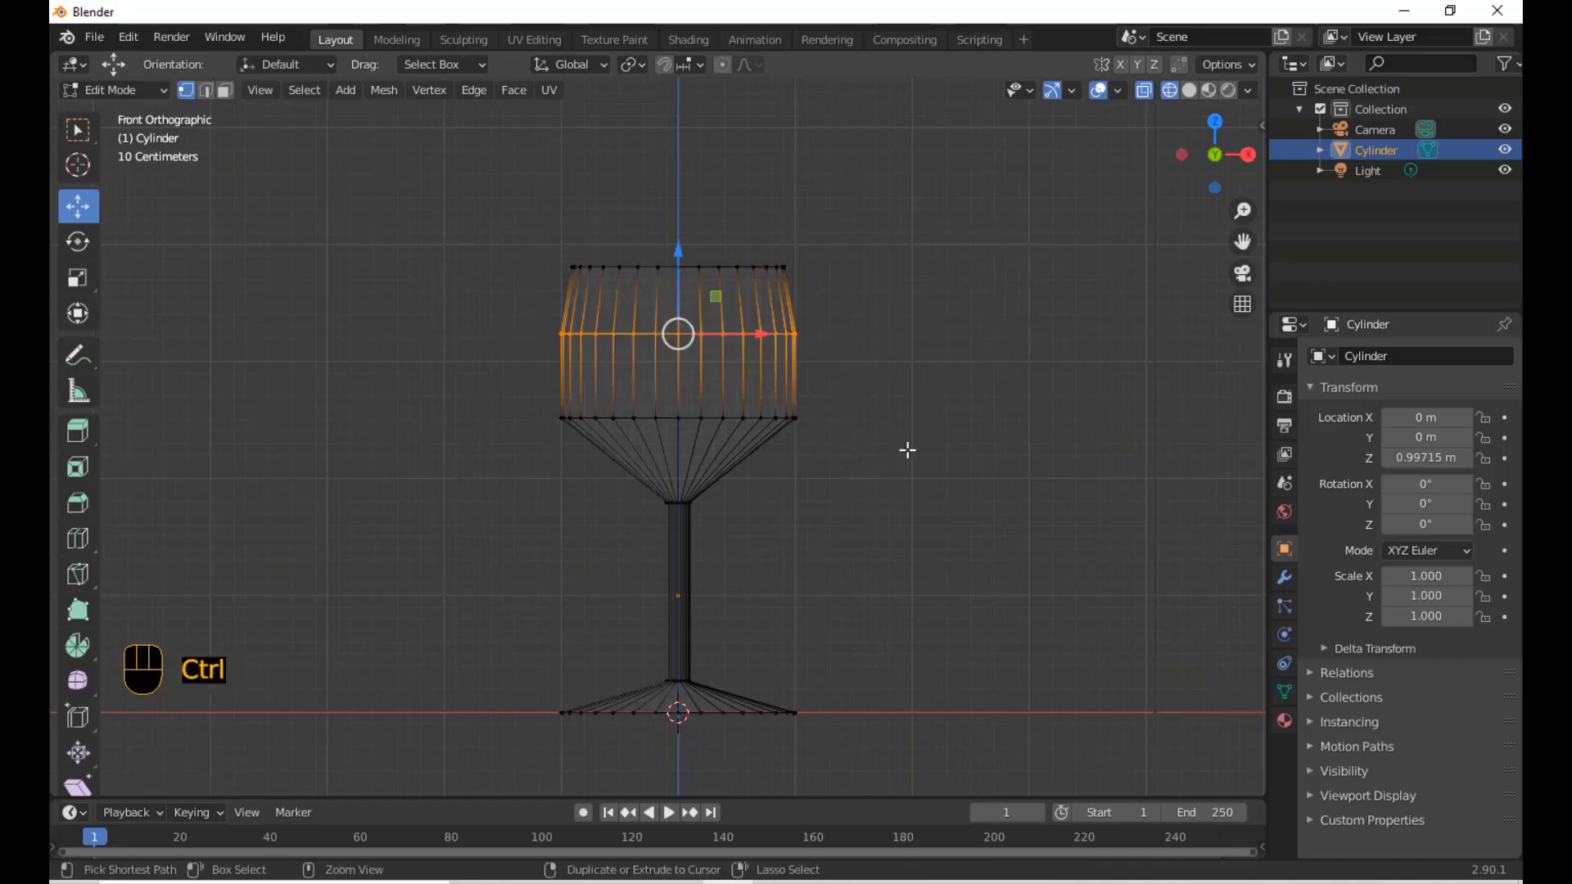
key("ctrl+b")
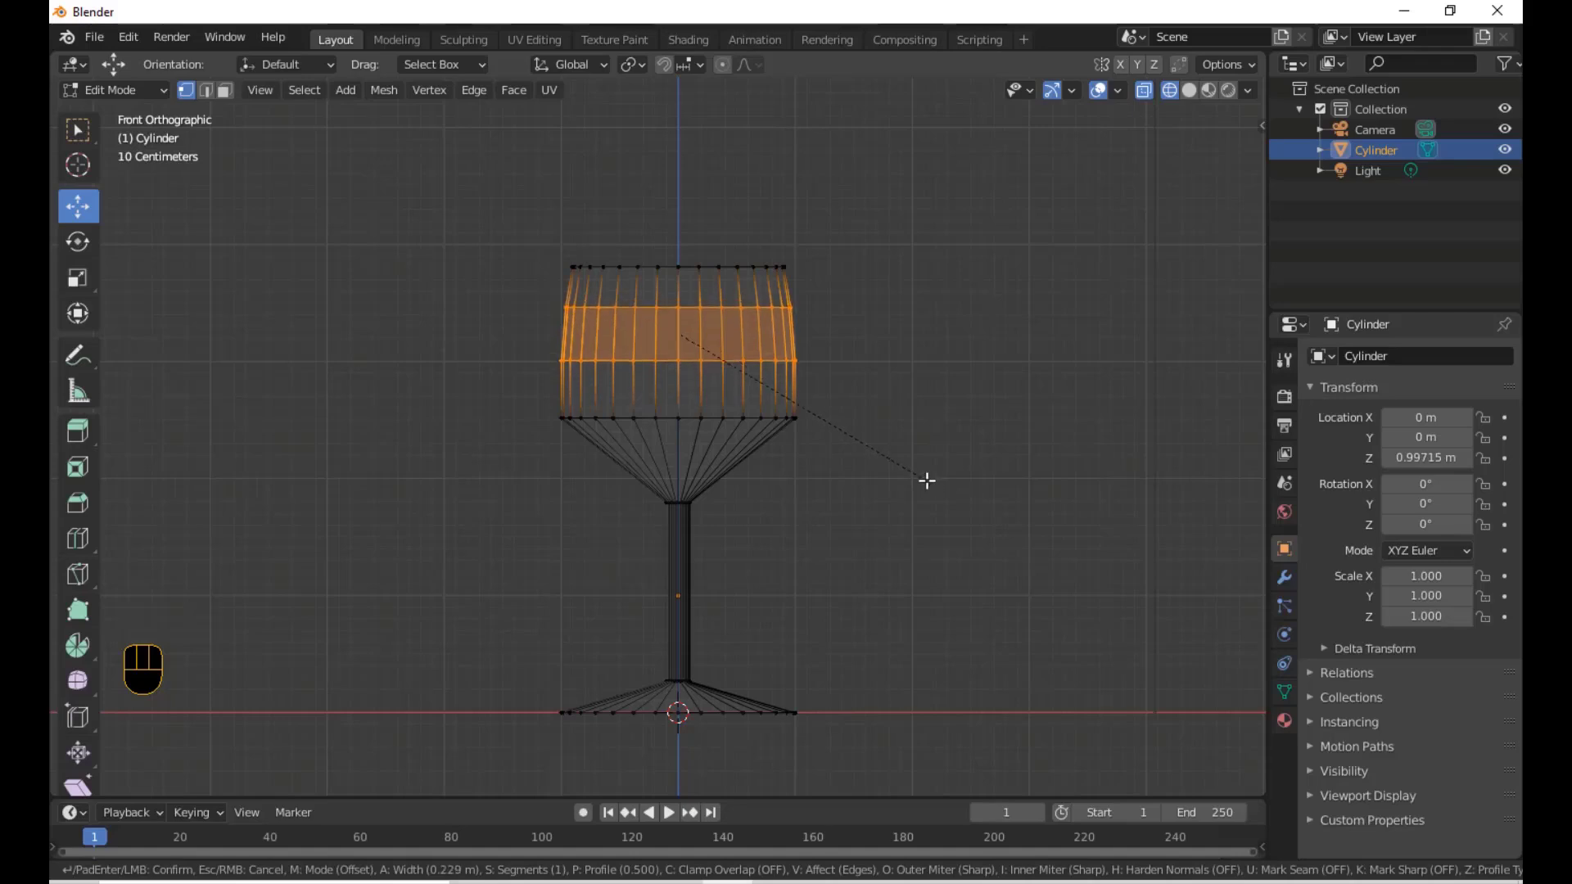
scroll(927, 480, "up", 2)
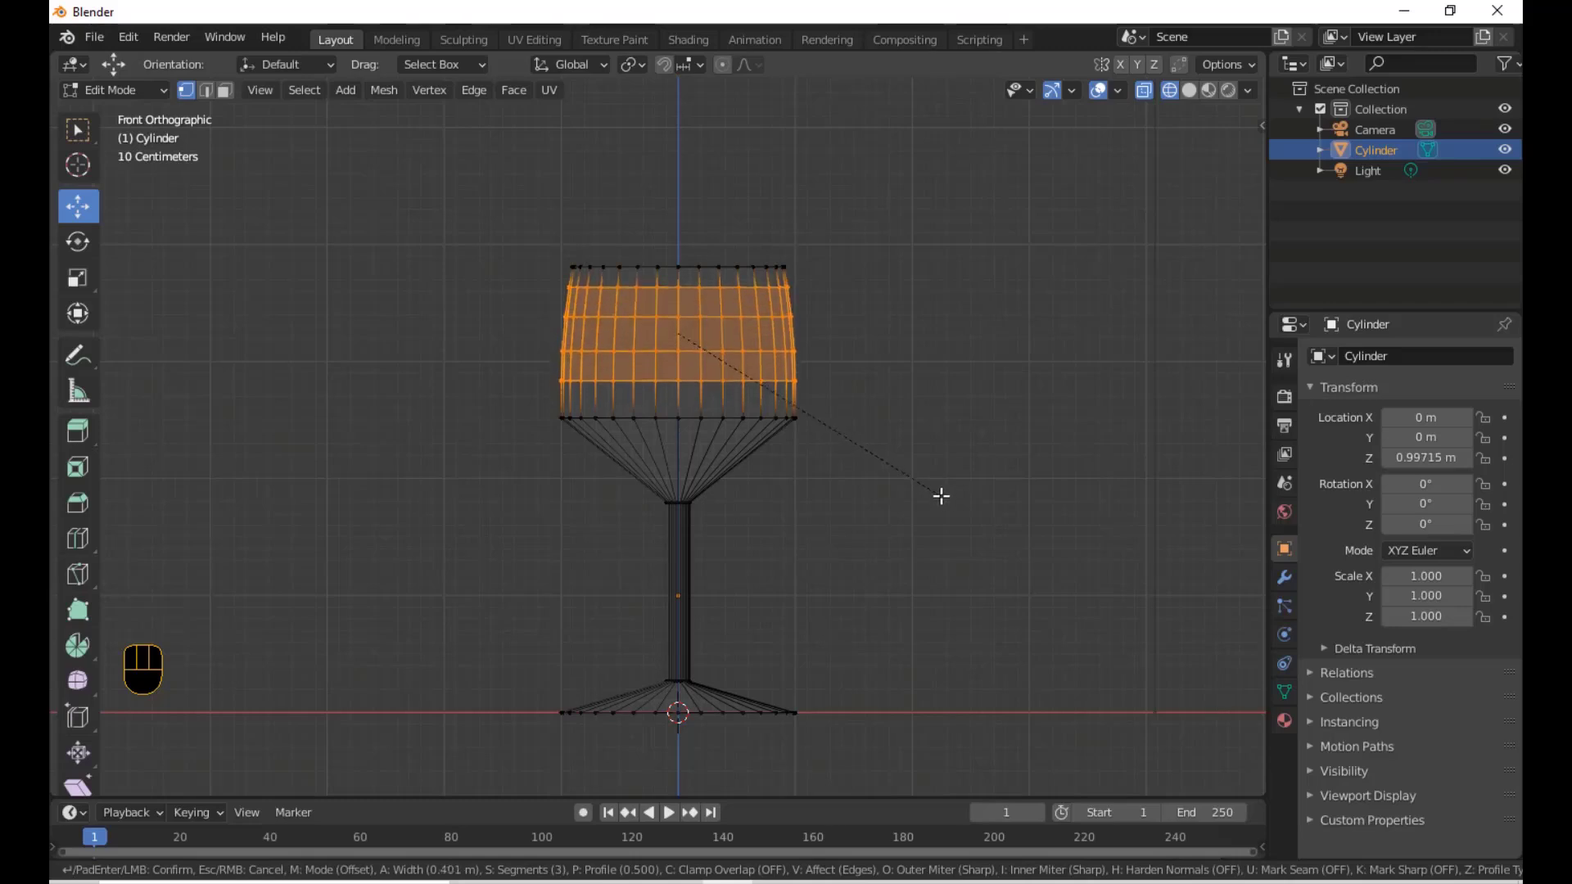
scroll(941, 496, "up", 1)
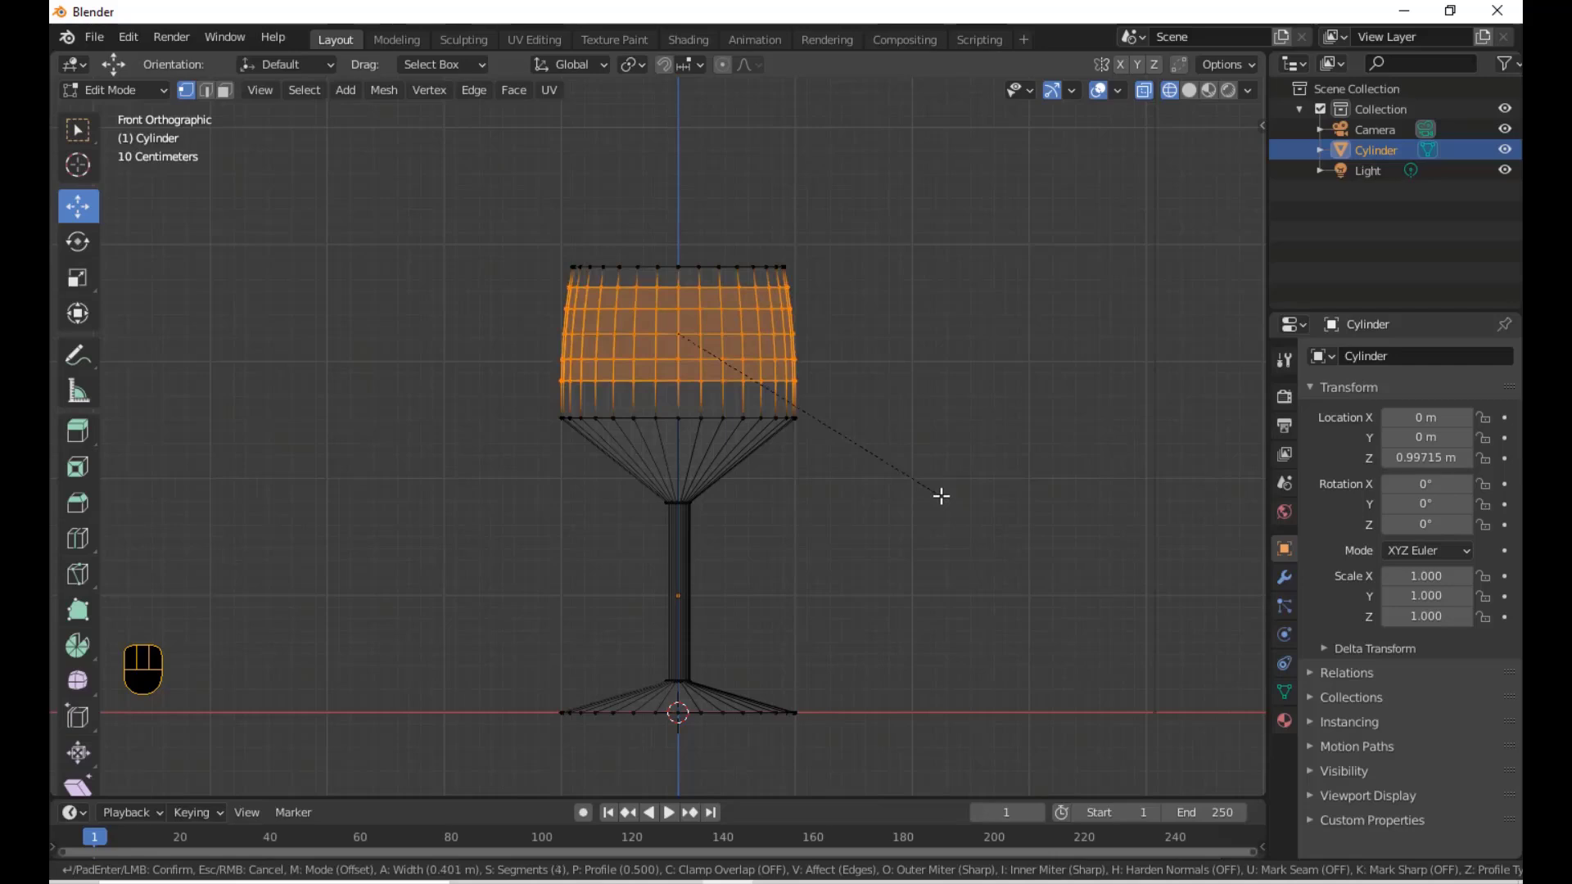
scroll(942, 496, "up", 1)
scroll(940, 496, "down", 2)
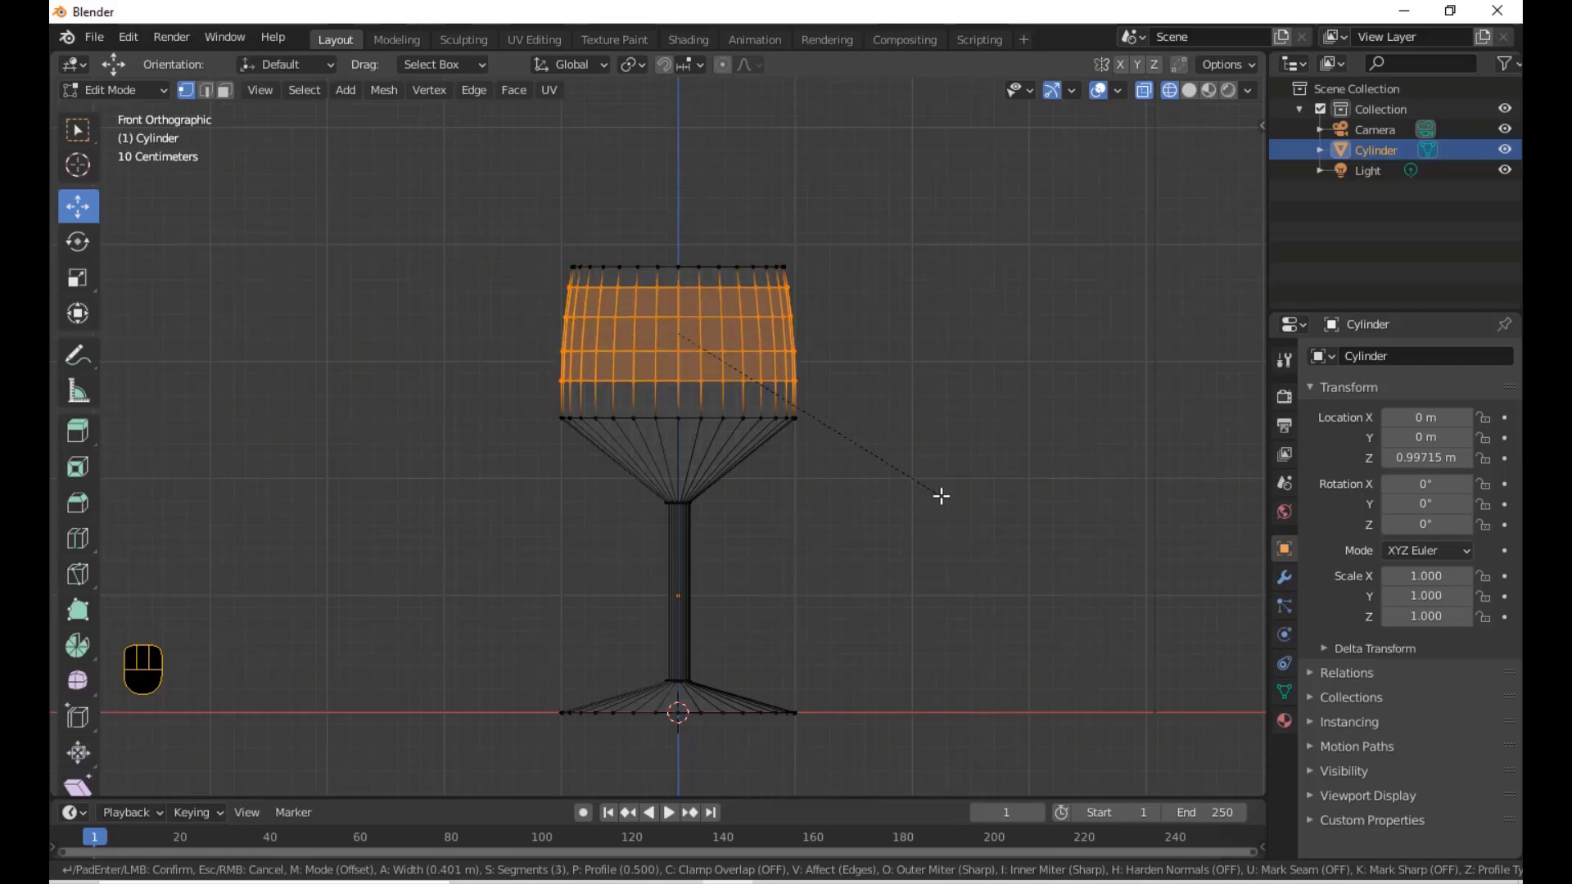
left_click(940, 496)
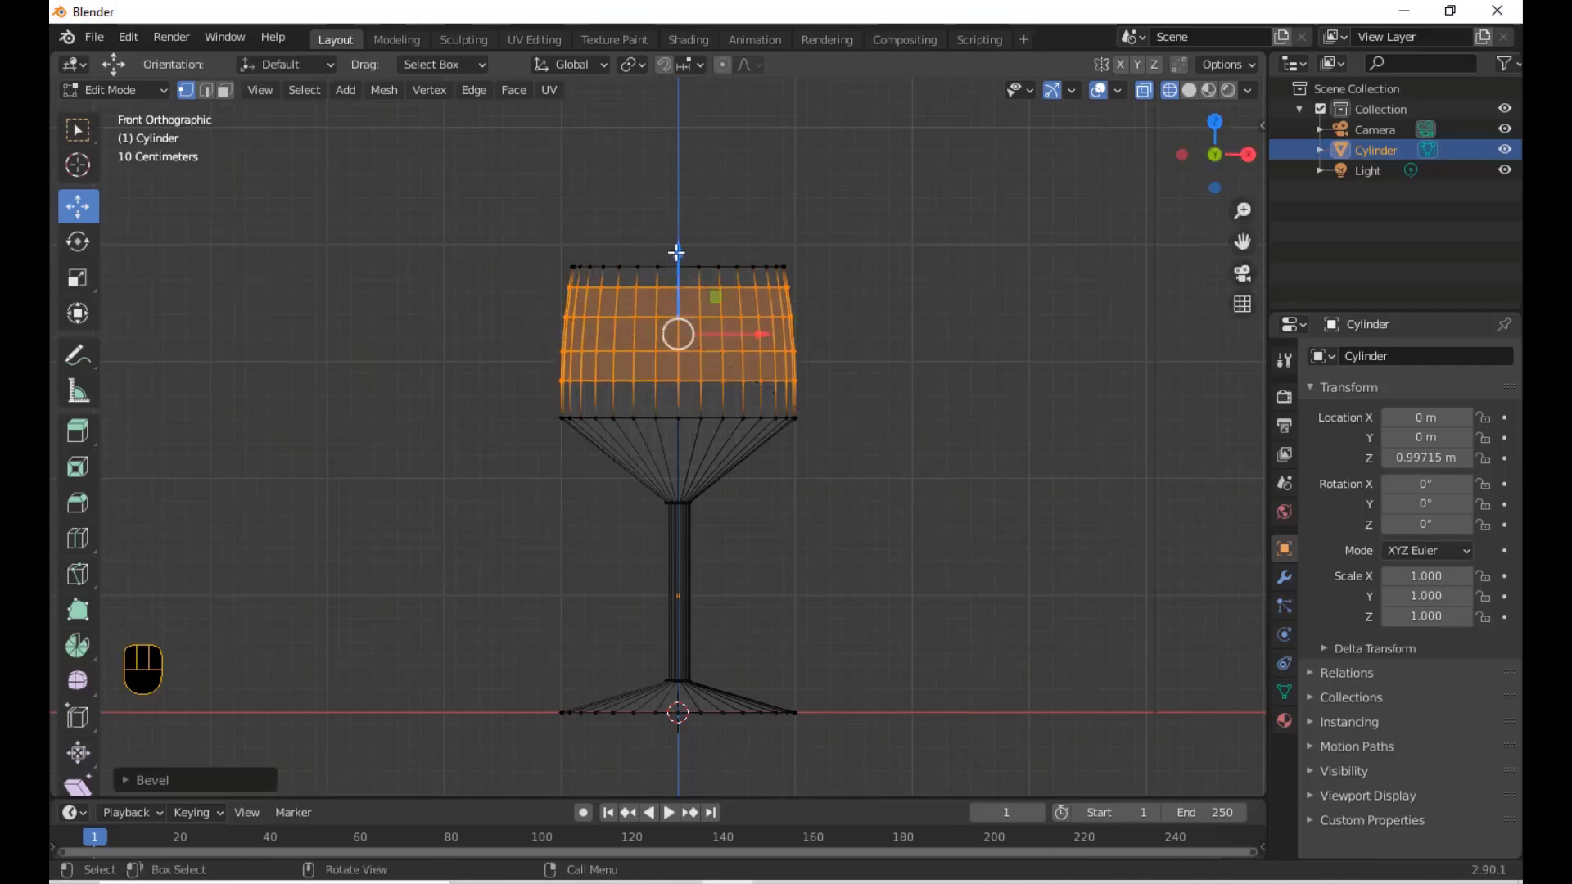
Bevel the edge loop at the bottom of the bowl about 0.28 m wide with 3 segments and lower it slightly along Z
left_click_drag(678, 251, 680, 252)
left_click_drag(505, 400, 902, 453)
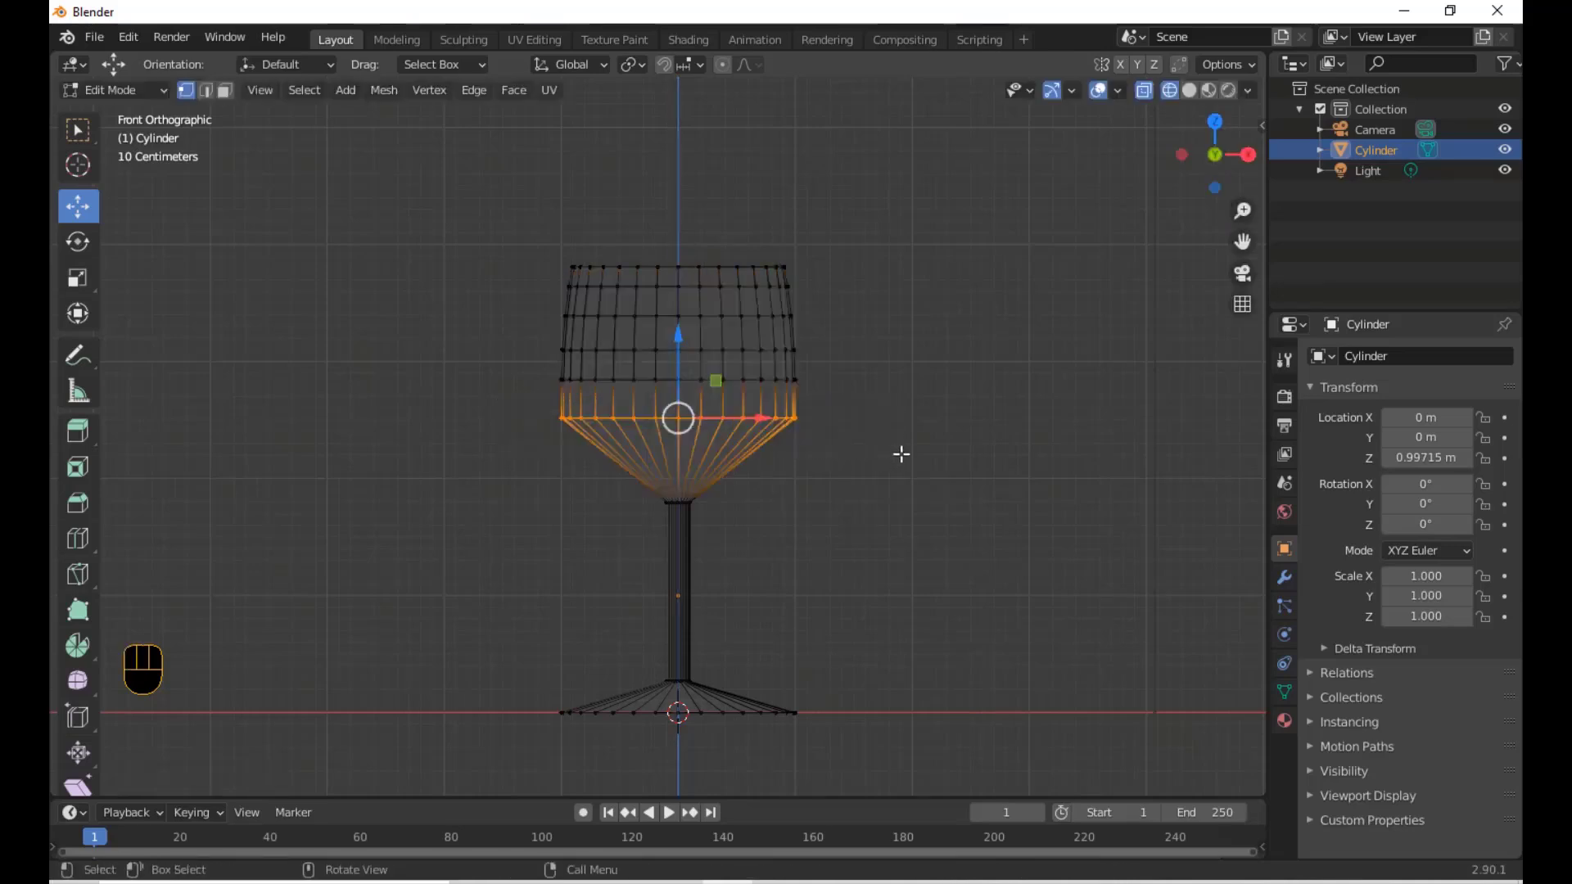
key("ctrl")
key("ctrl+b")
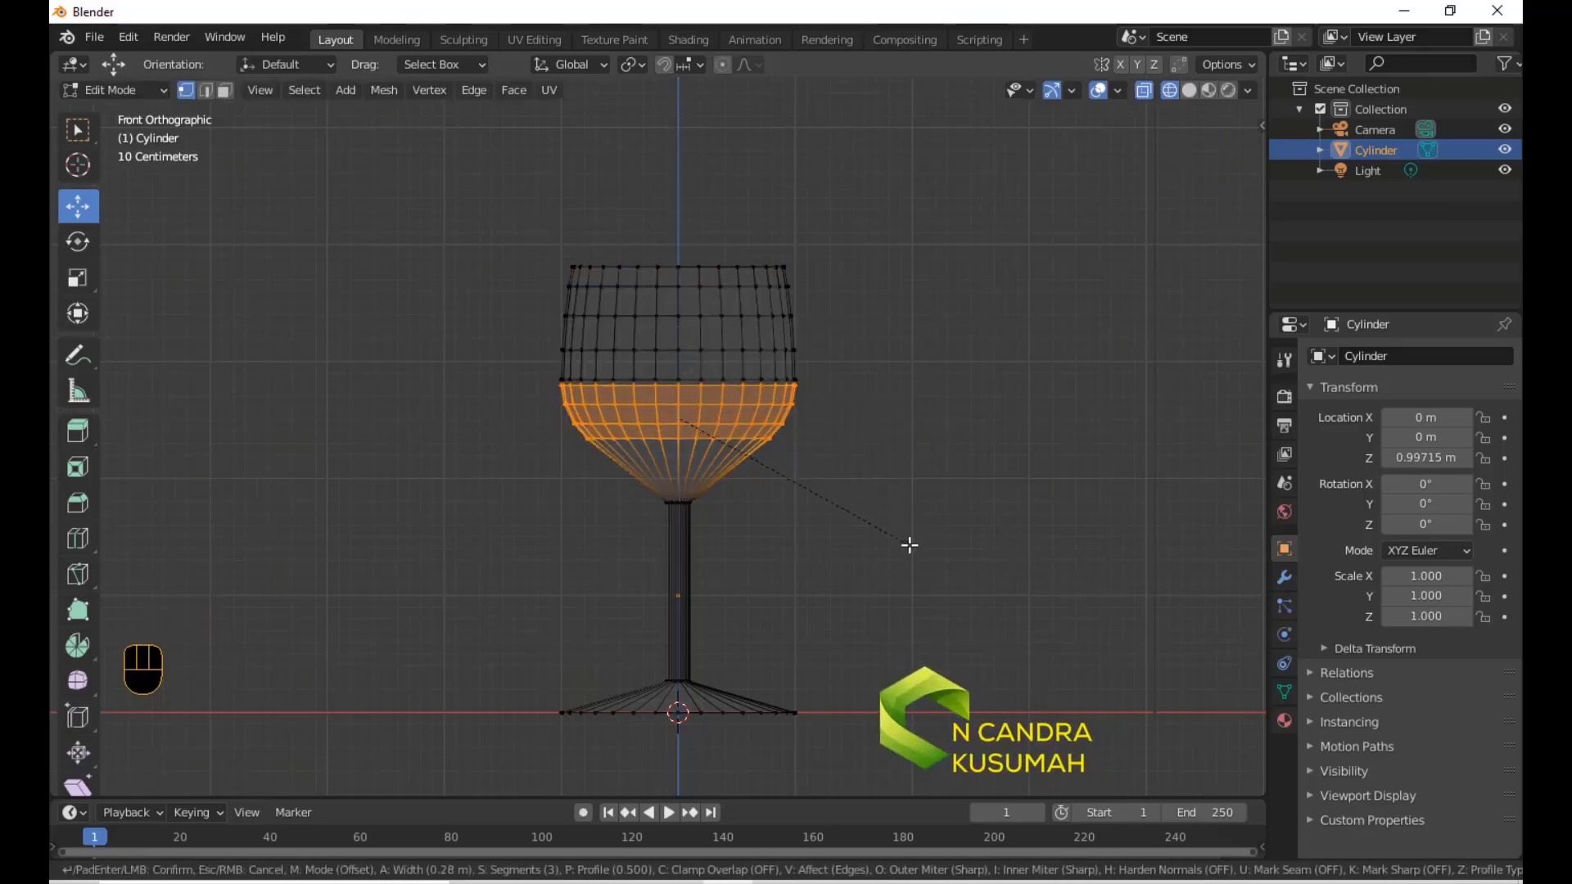
left_click(909, 545)
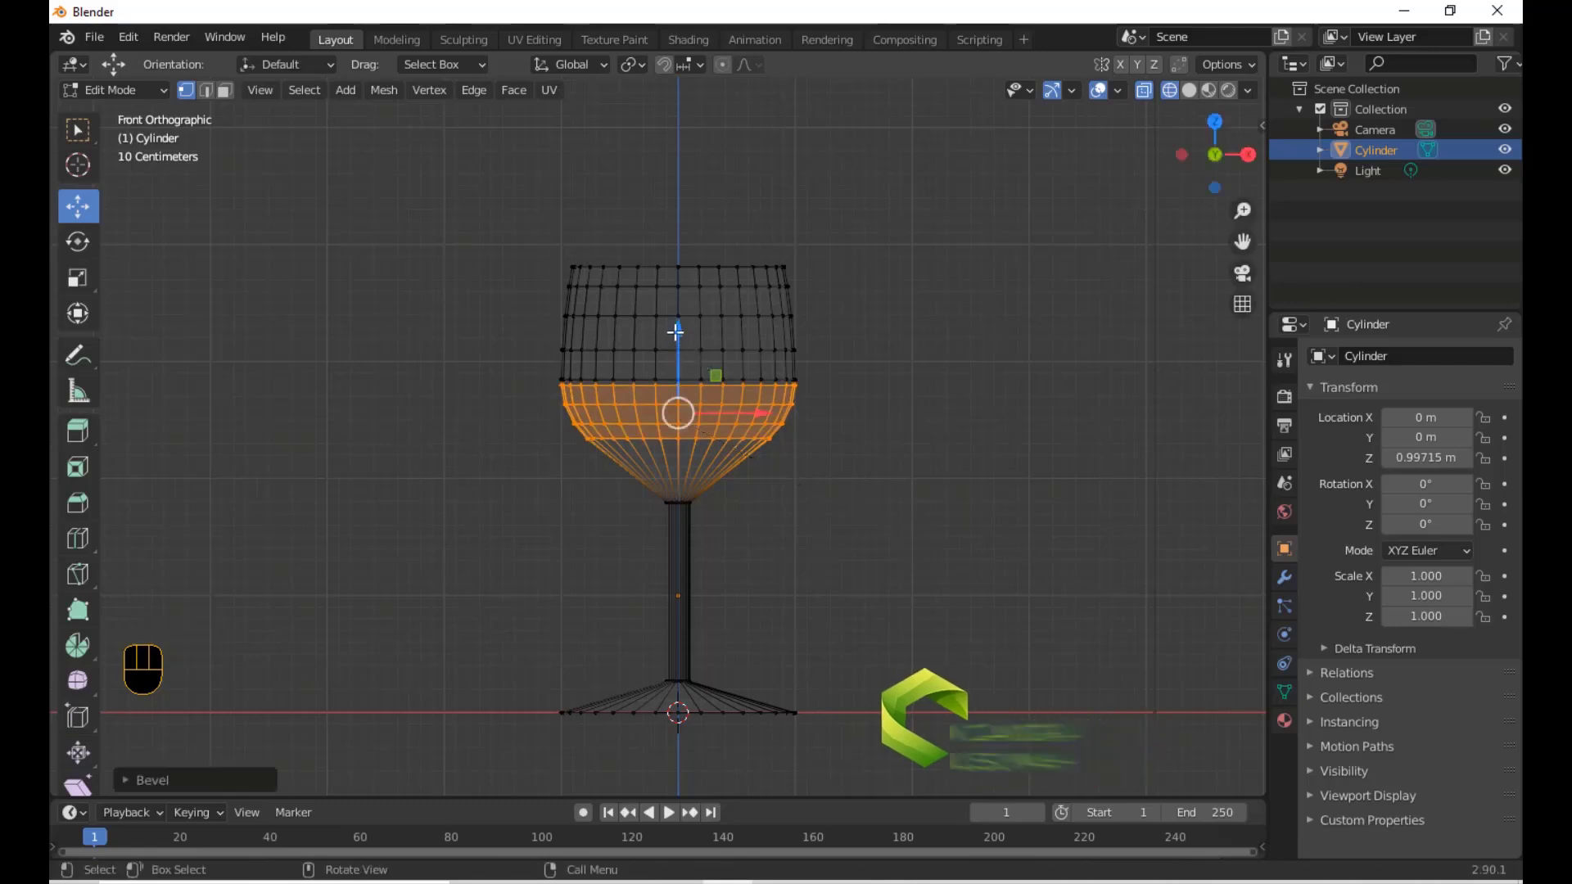
left_click_drag(675, 332, 686, 350)
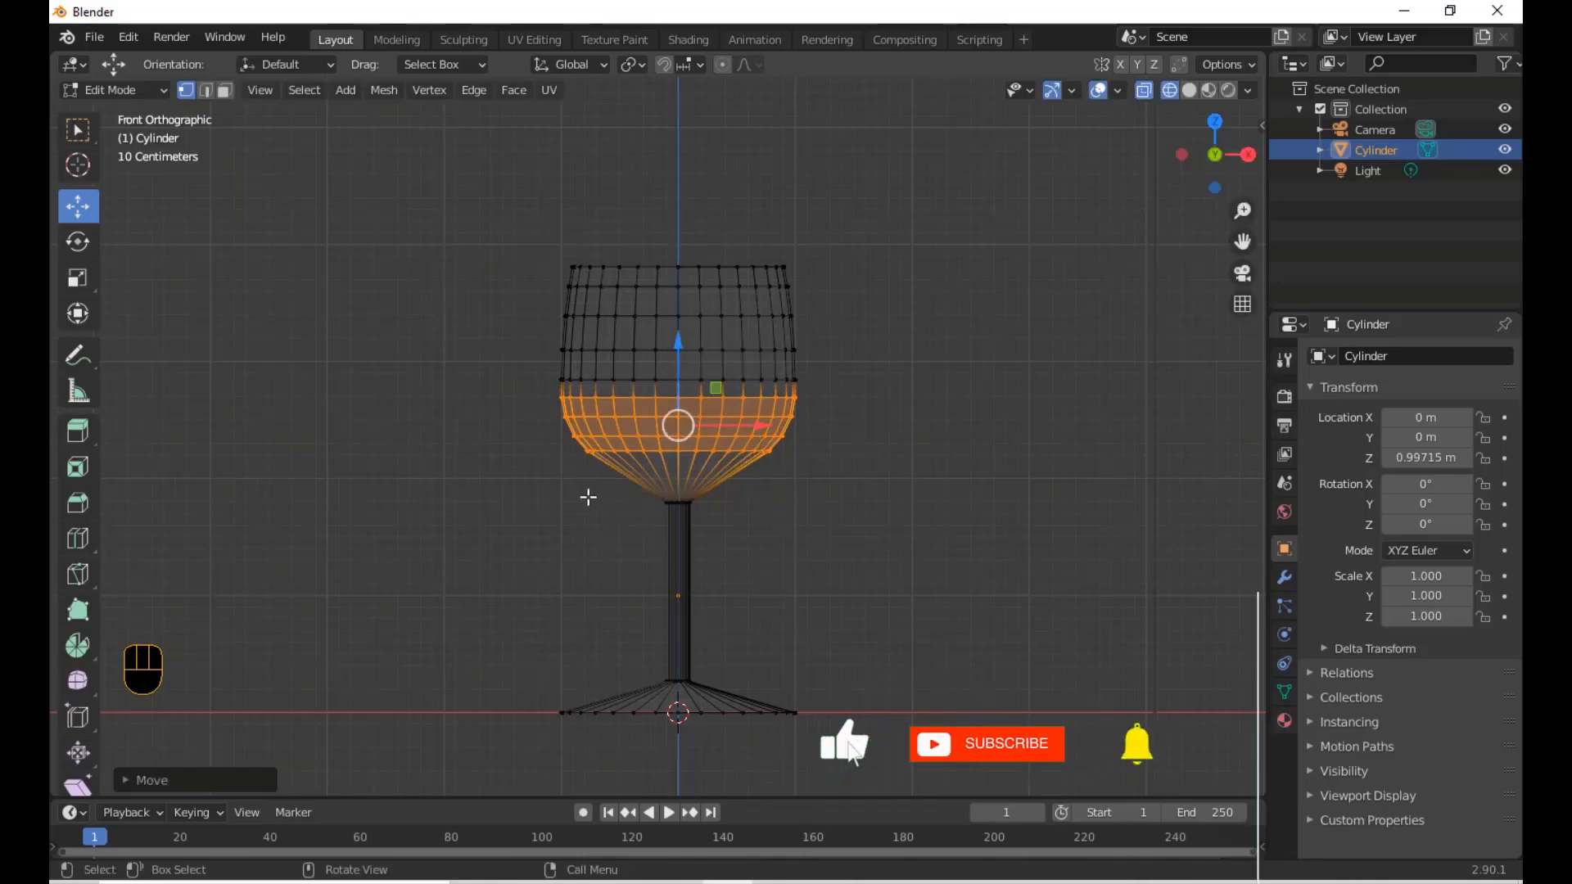
Bevel the edge loop at the top of the stem with 3 segments to blend it into the bowl
left_click_drag(604, 485, 791, 546)
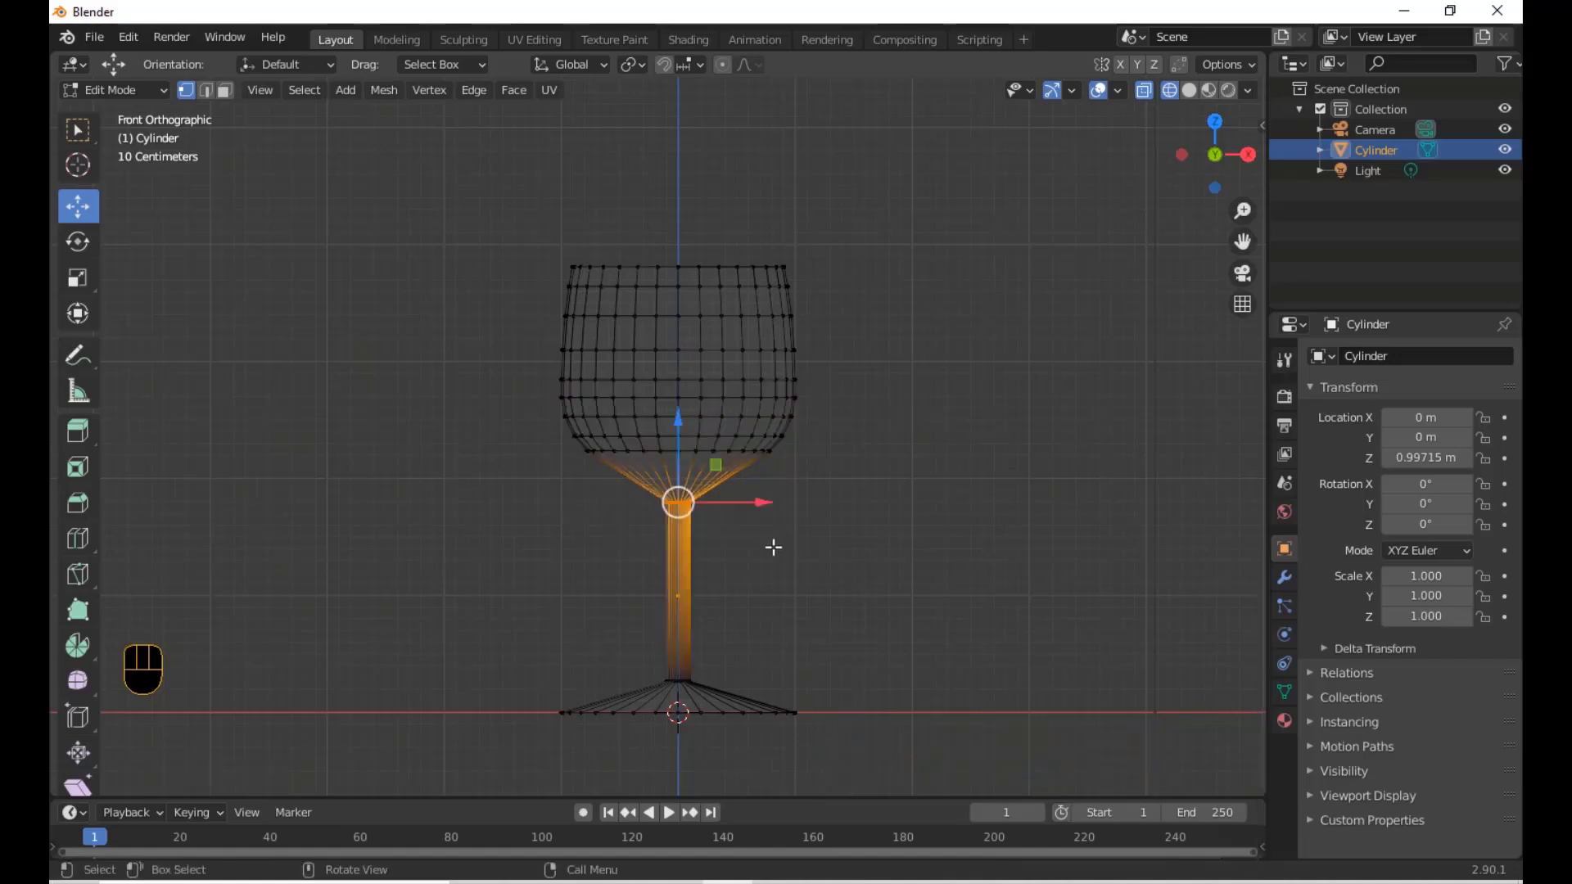
key("ctrl")
key("ctrl+b")
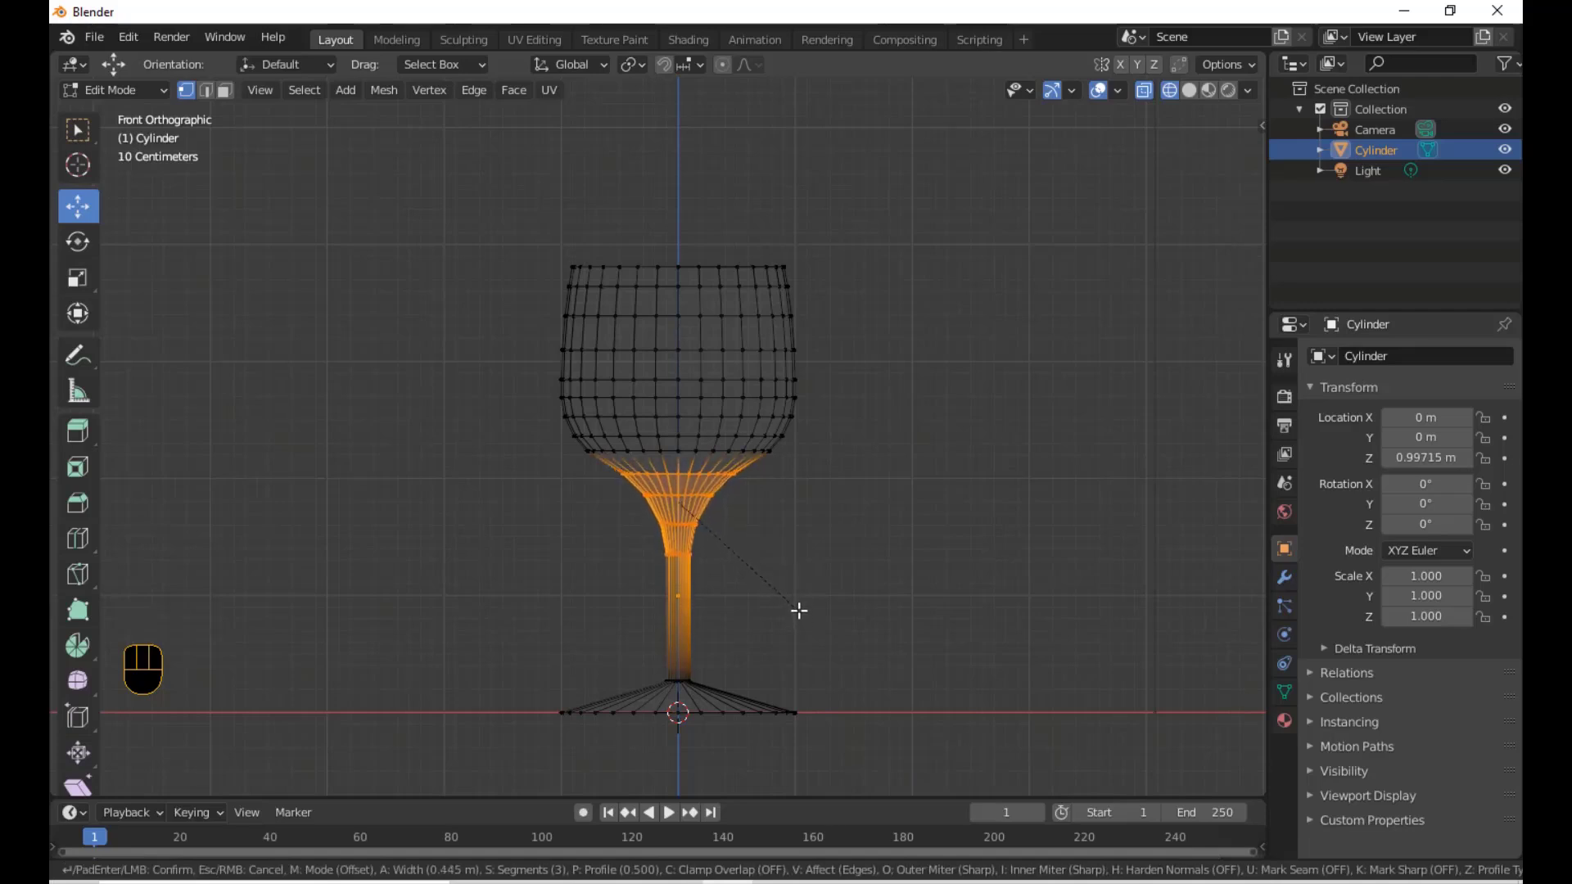
left_click(793, 590)
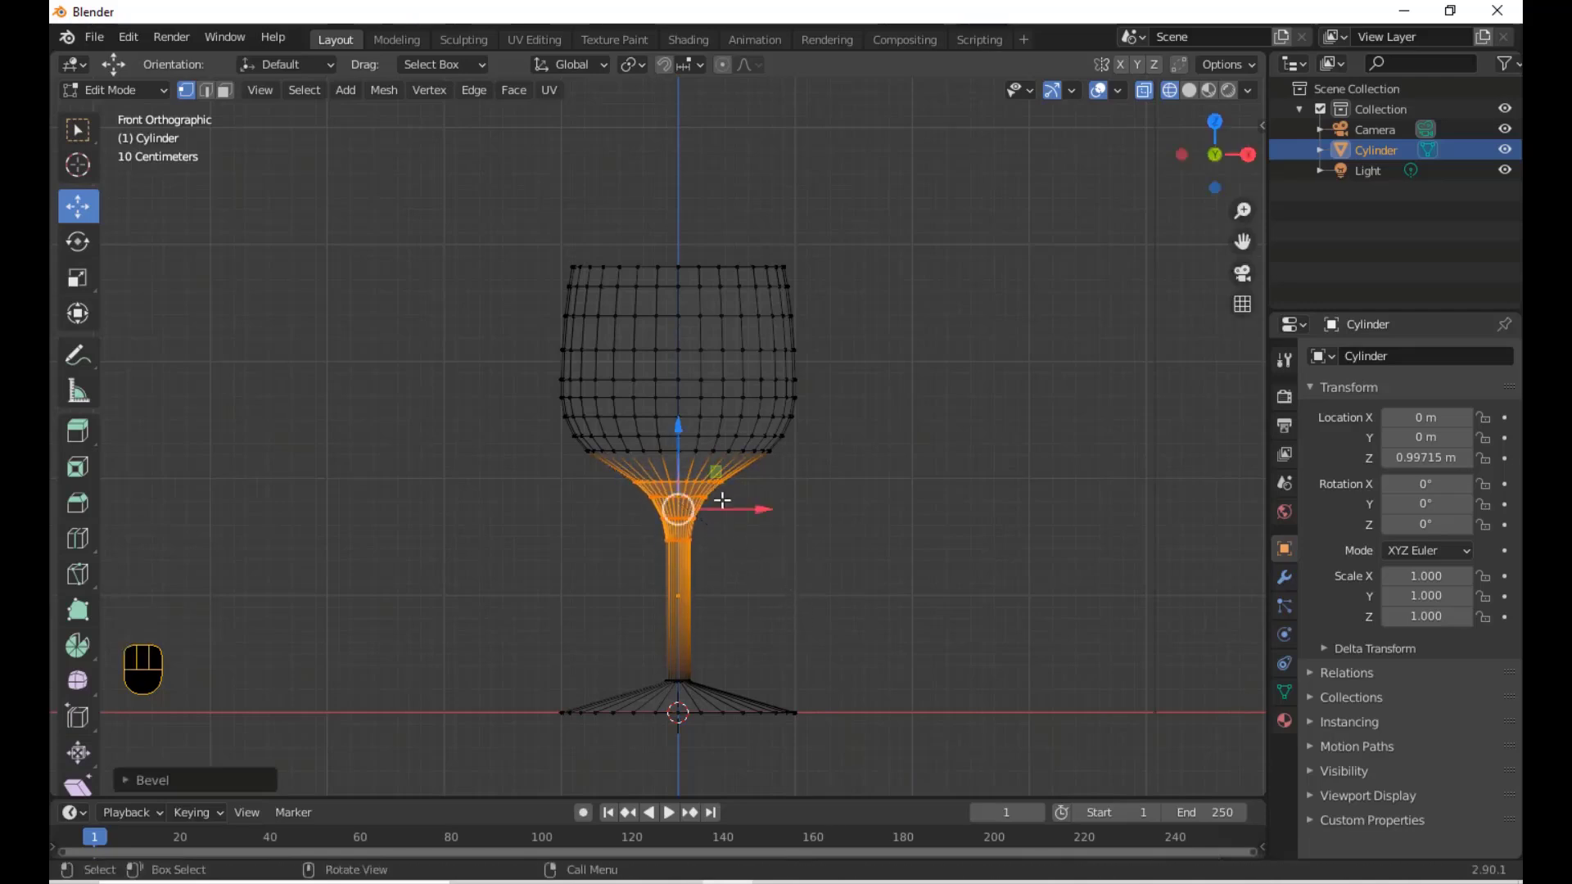
mouse_move(683, 429)
left_mouse_down()
mouse_move(680, 410)
mouse_move(683, 422)
left_mouse_up()
Lower the bottommost ring of the bowl's bevel slightly along Z and scale it to about 0.79
left_click(694, 448, "alt")
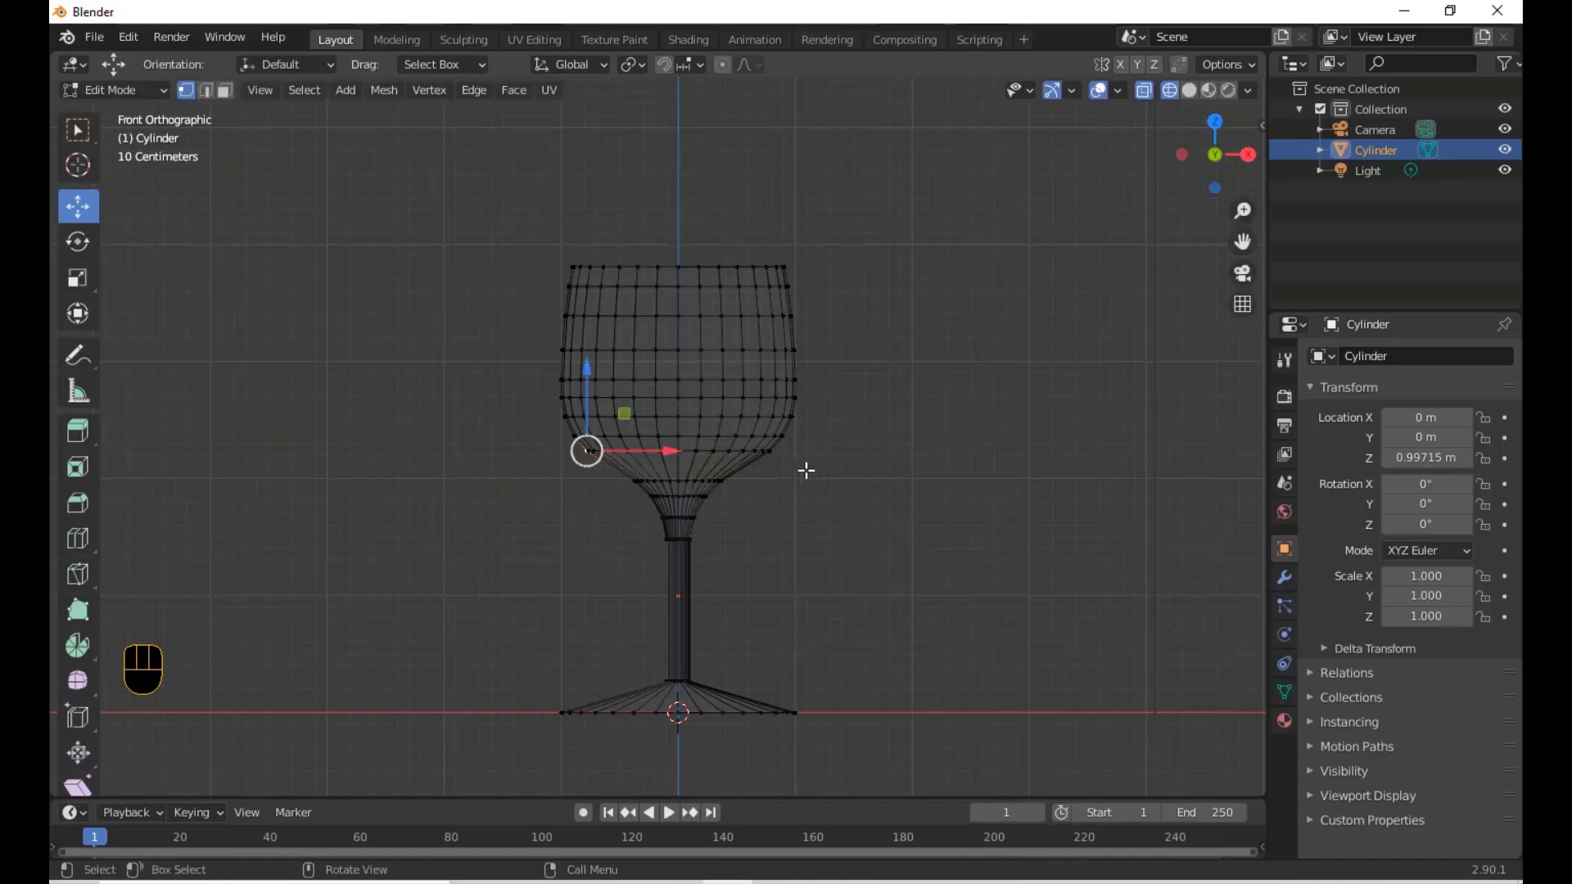
scroll(794, 473, "up", 2)
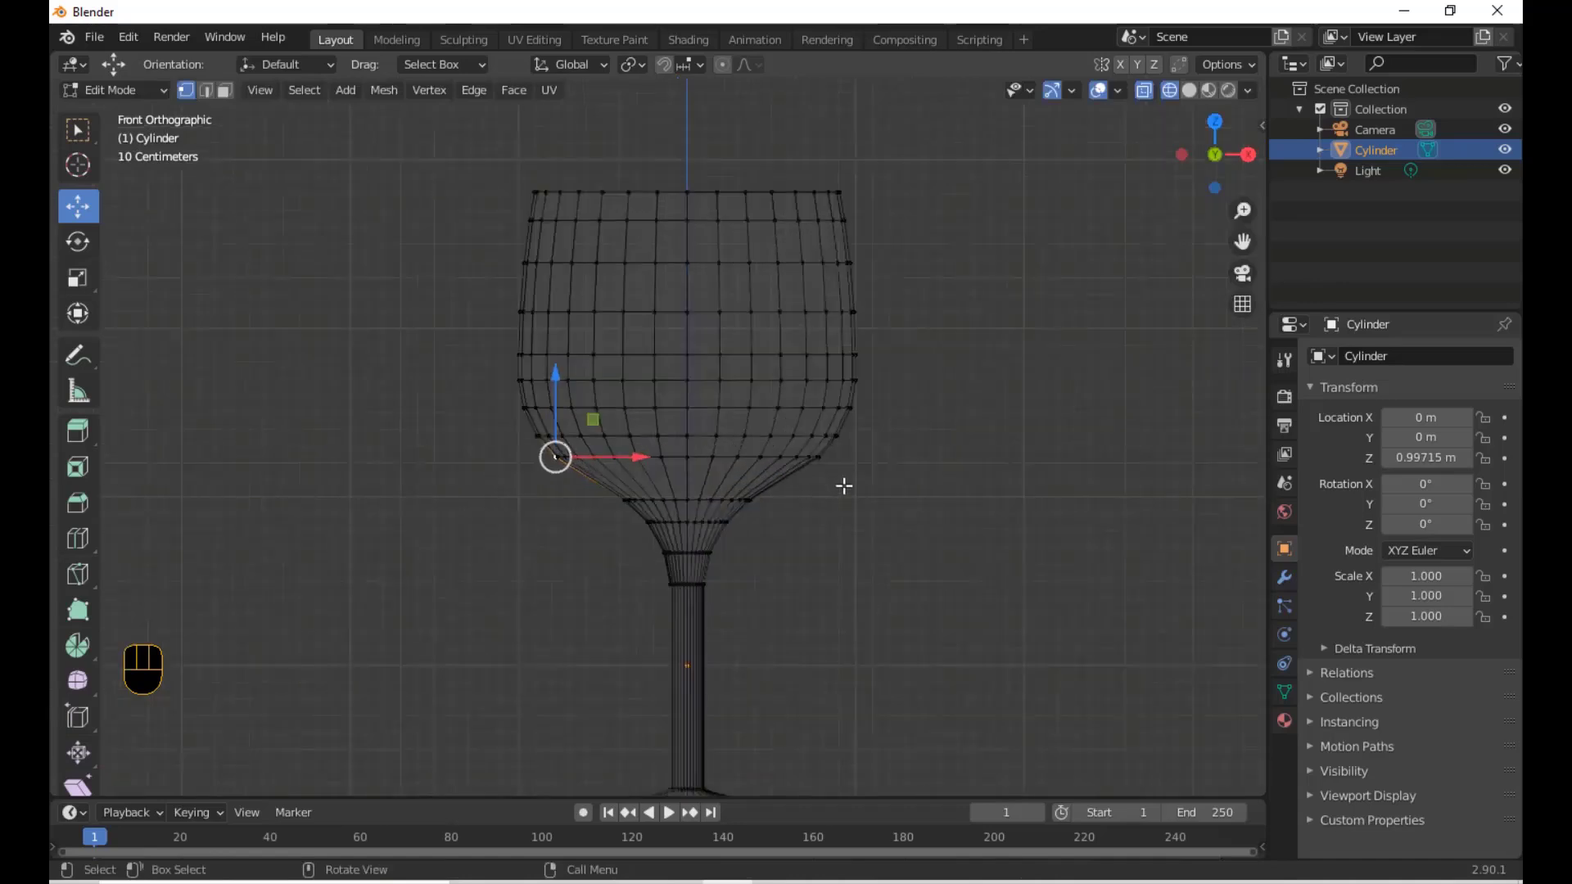
left_click_drag(844, 486, 501, 441)
left_click_drag(688, 373, 687, 396)
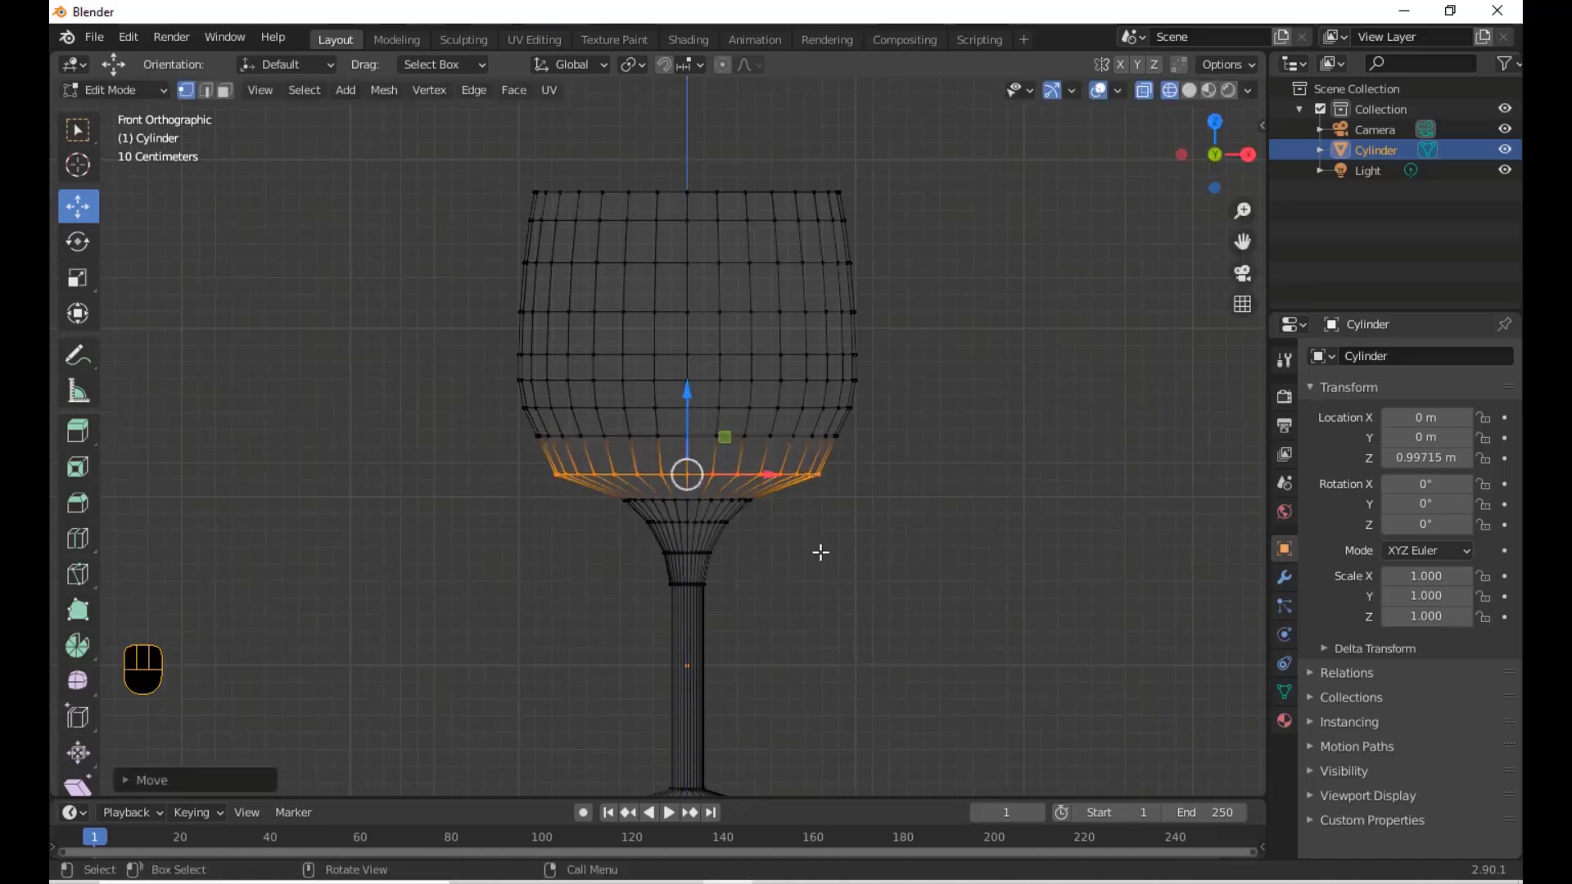
key("s")
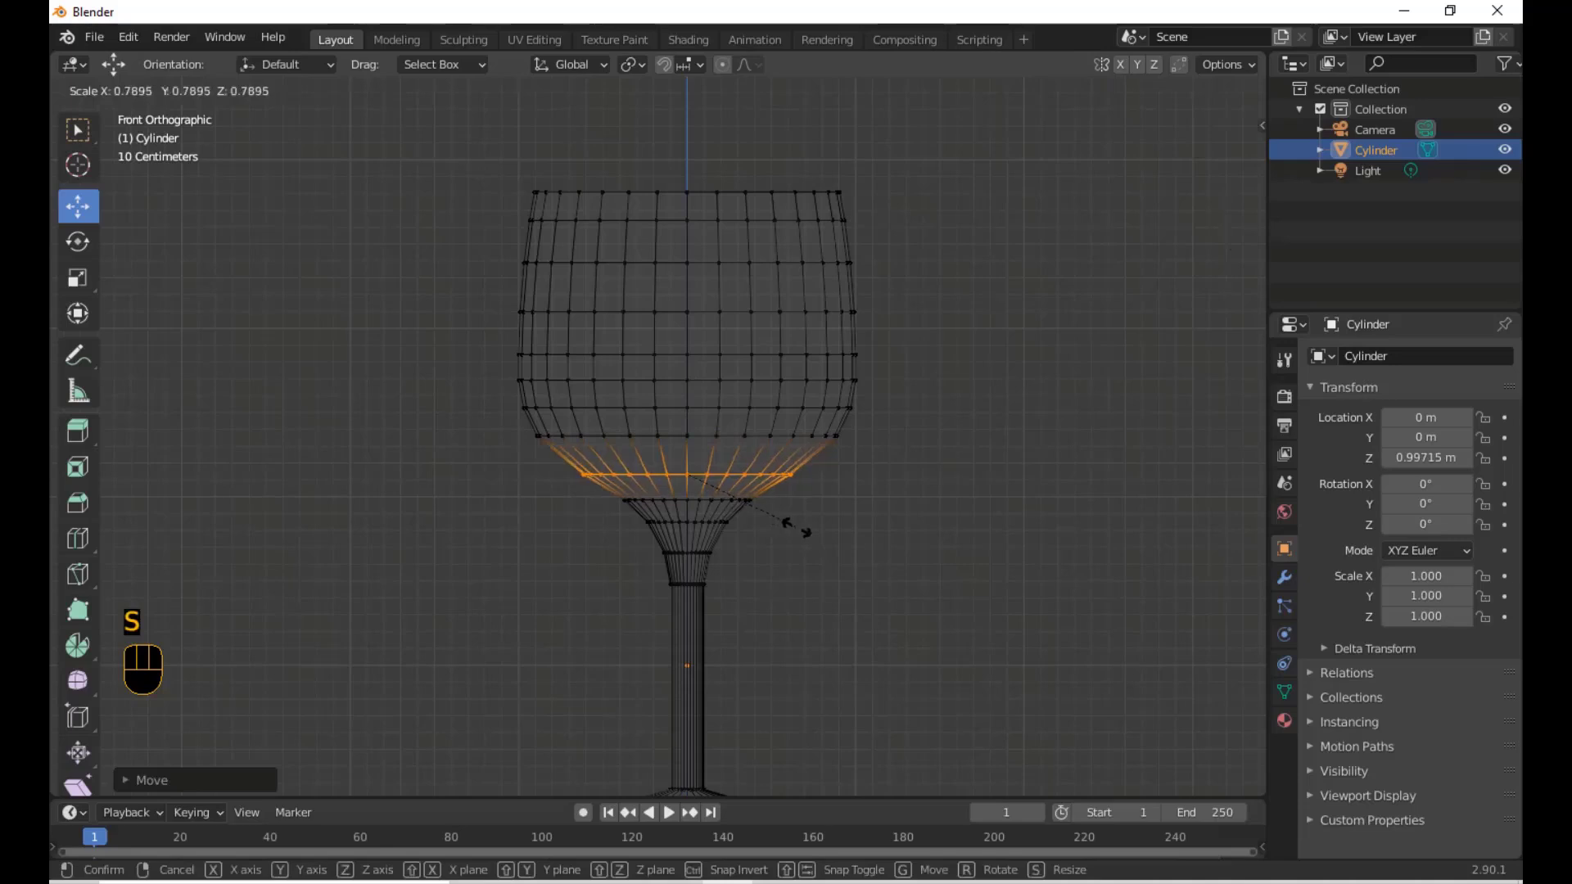
left_click(789, 526)
Lower the second-lowest ring of the bowl's bevel slightly along Z and scale it inward a little
left_click_drag(501, 421, 897, 462)
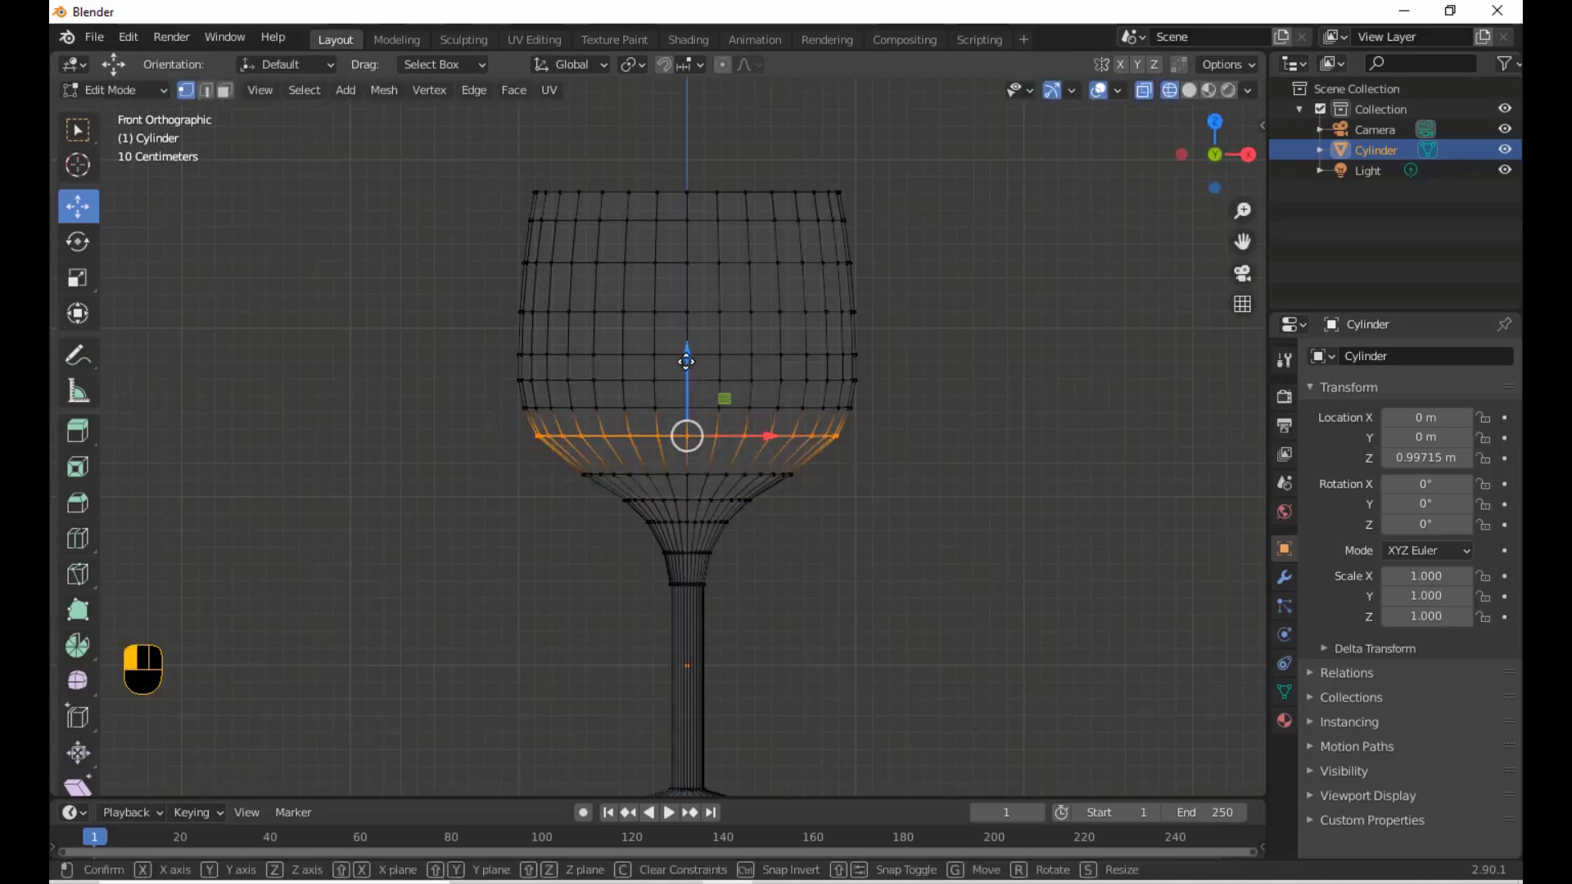
left_click_drag(686, 354, 686, 370)
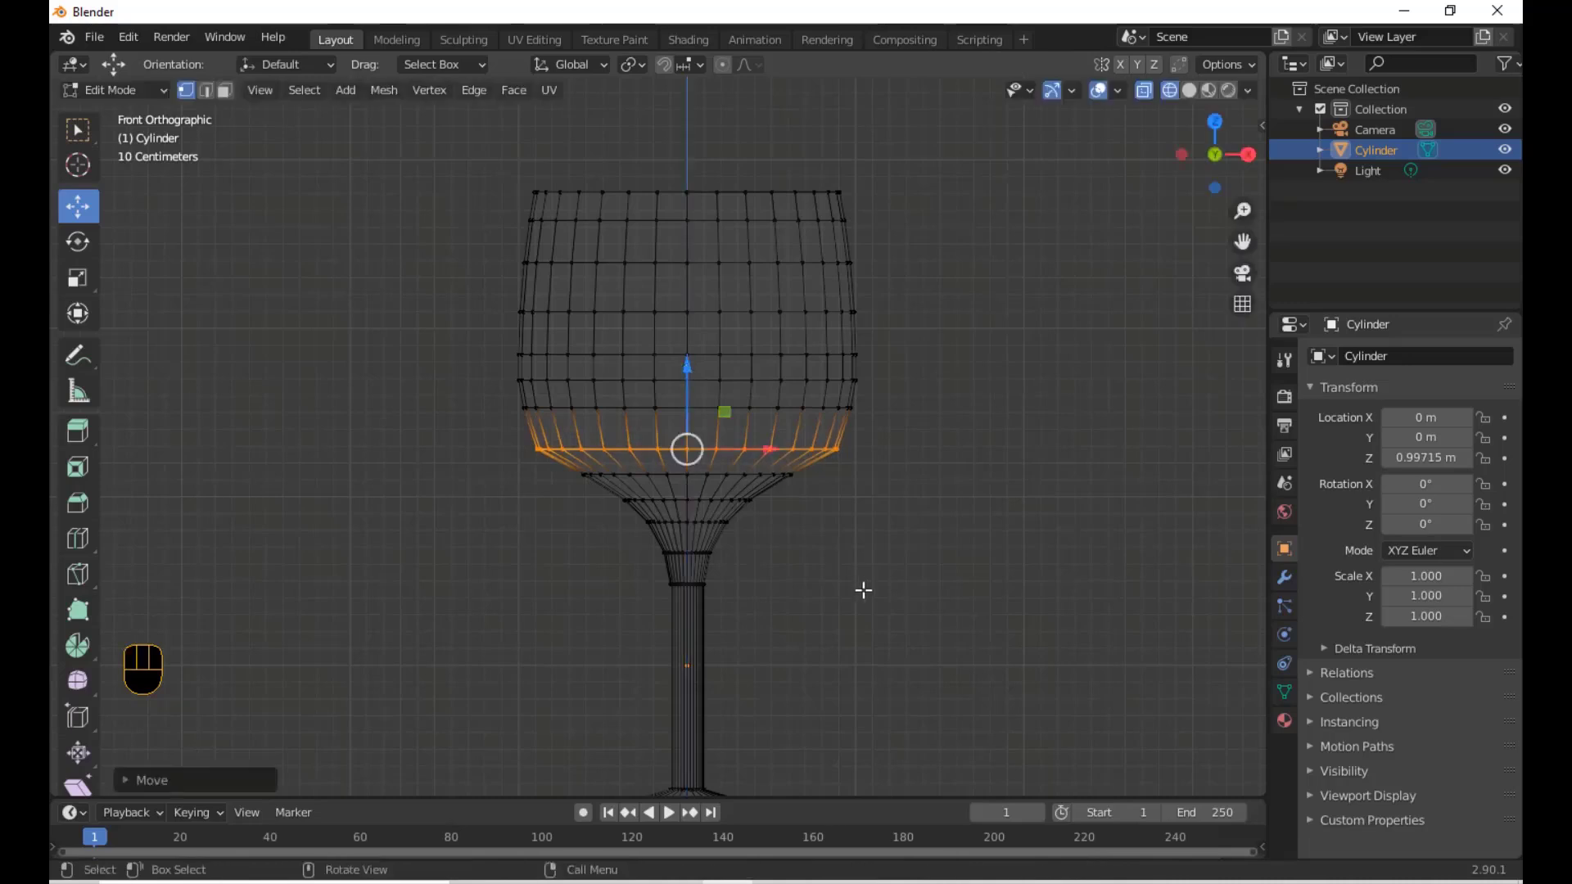
key("s")
left_click(827, 557)
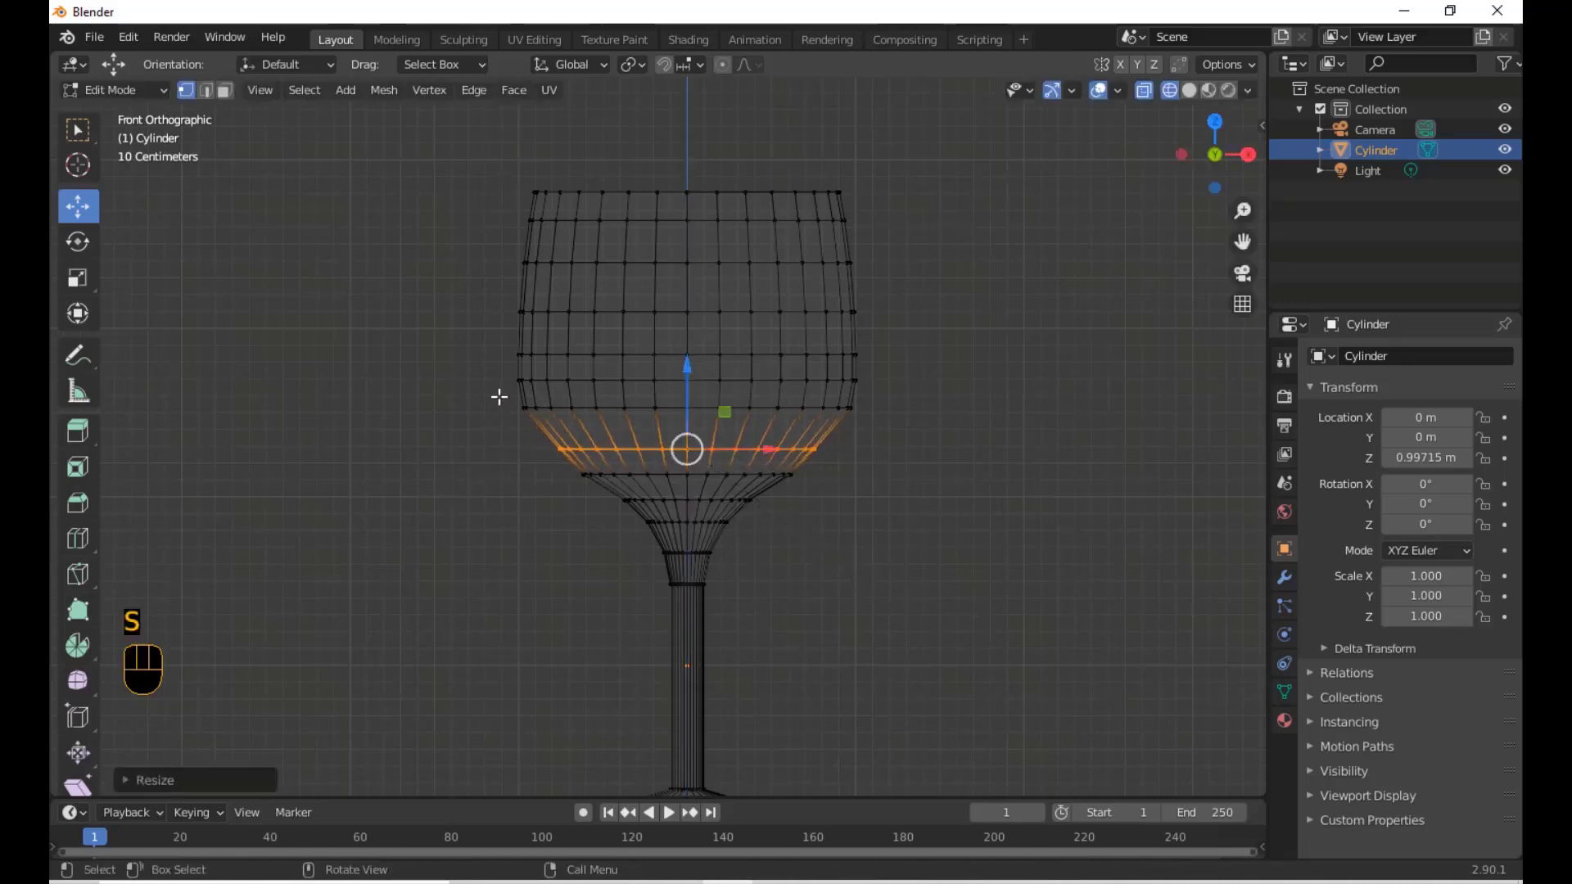
Lower the third-lowest ring of the bowl's bevel slightly along Z and scale it inward to round the curve
left_click_drag(499, 396, 950, 430)
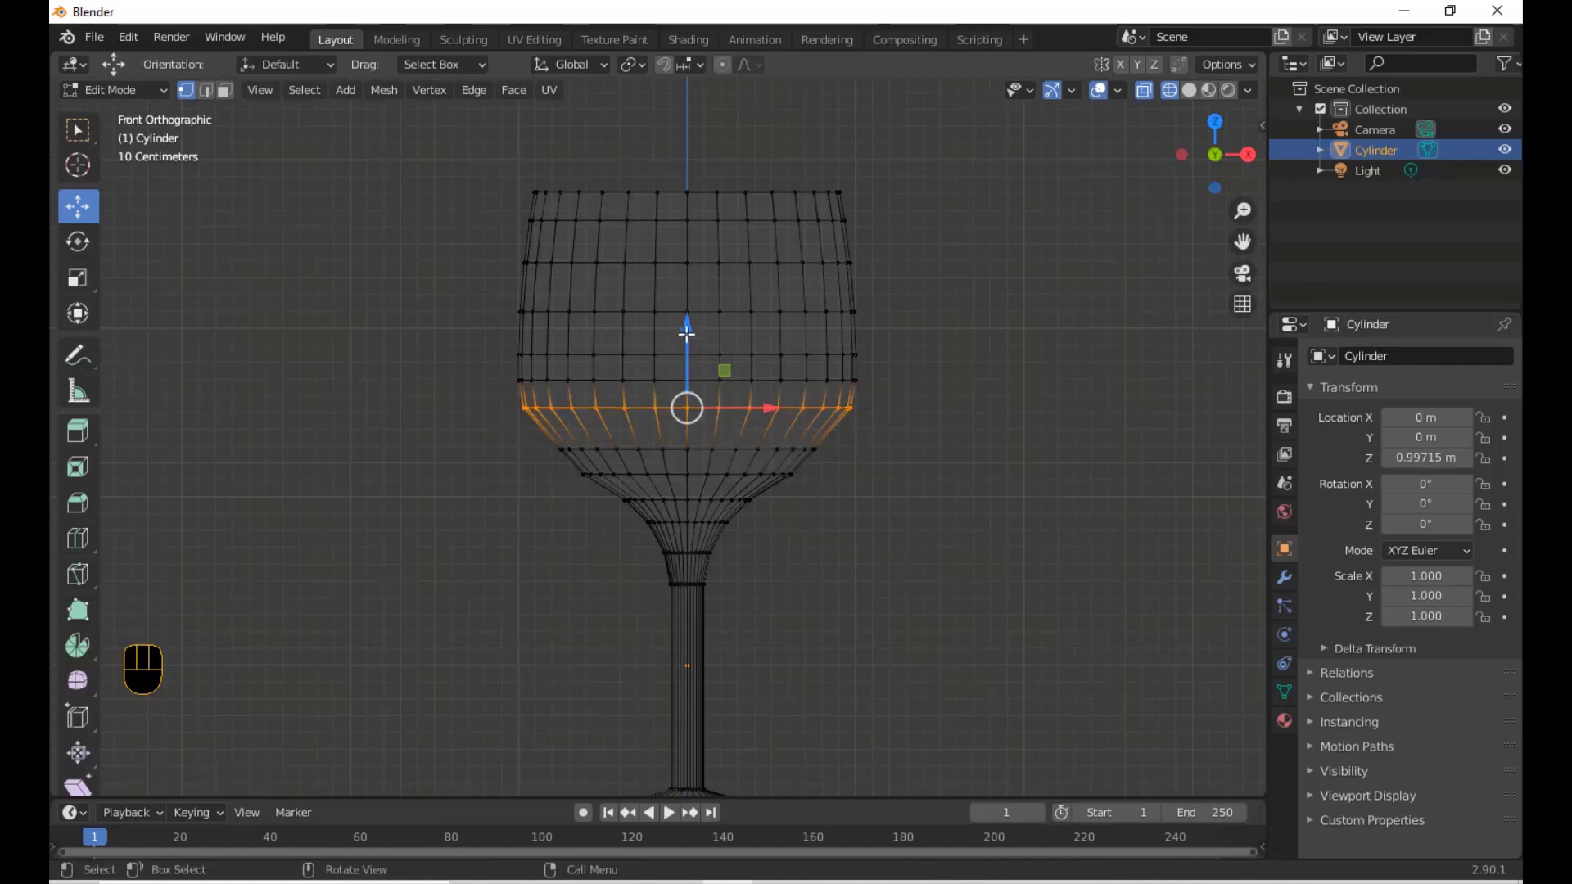
left_click_drag(686, 333, 686, 344)
key("s")
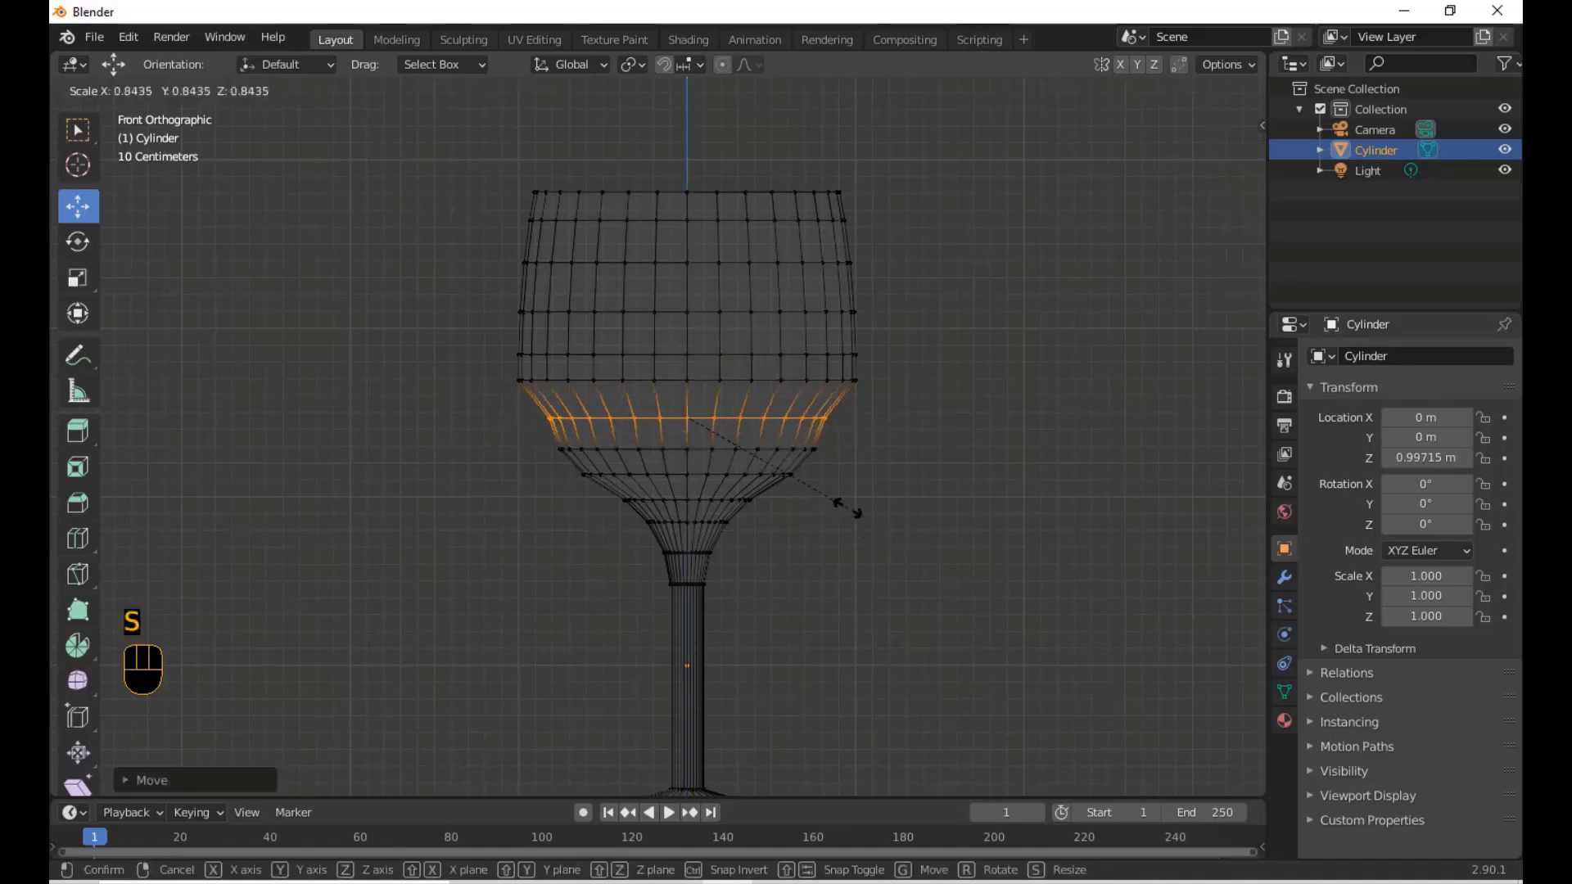
left_click(859, 516)
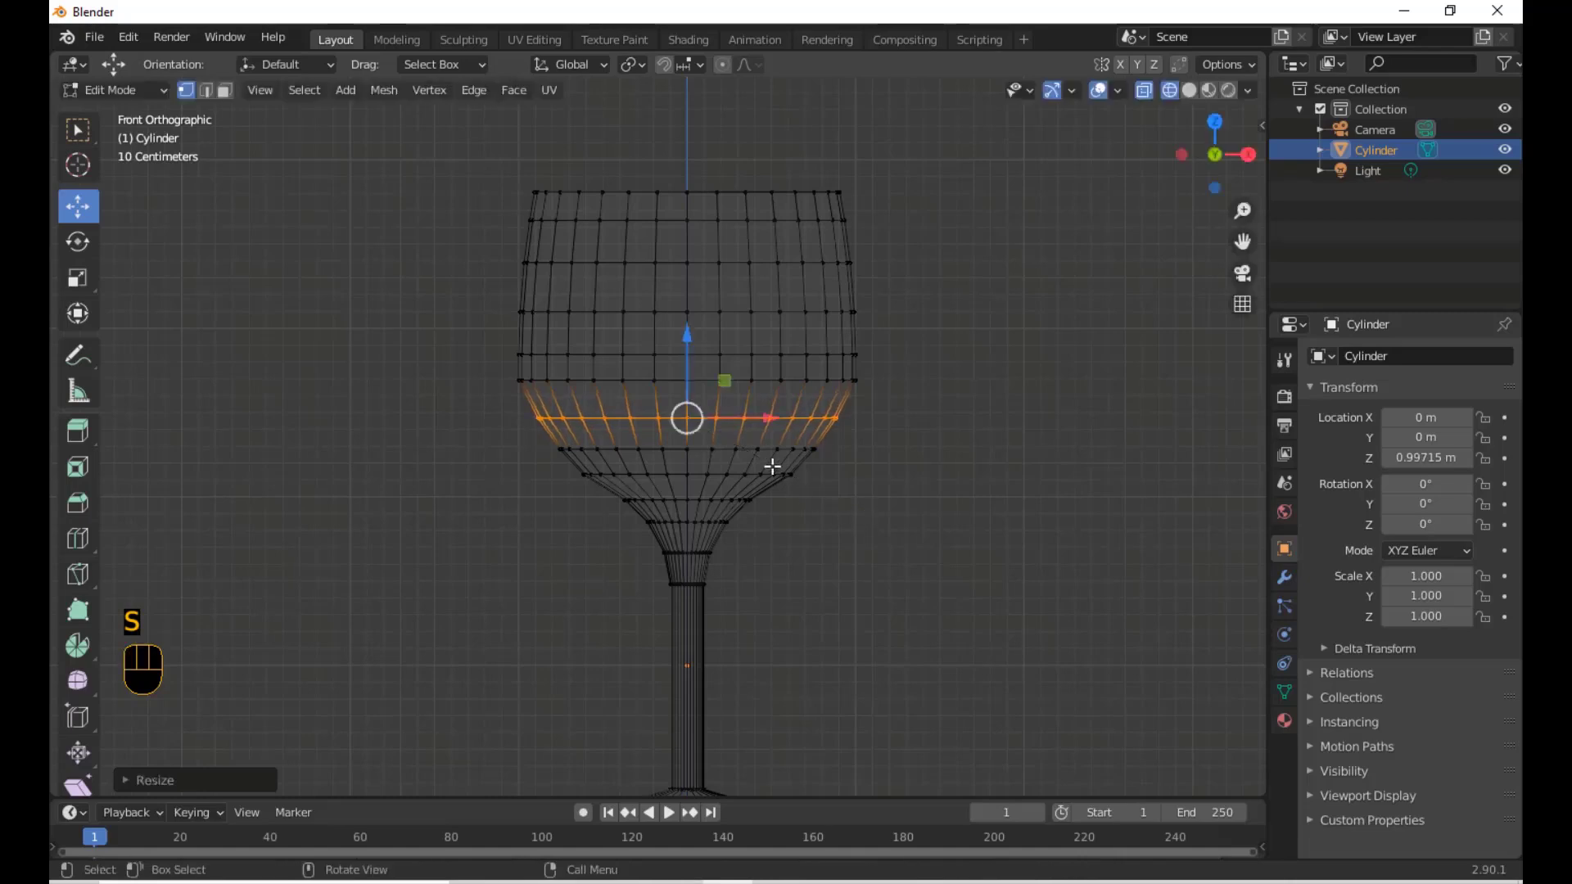
key("s")
left_click(888, 566)
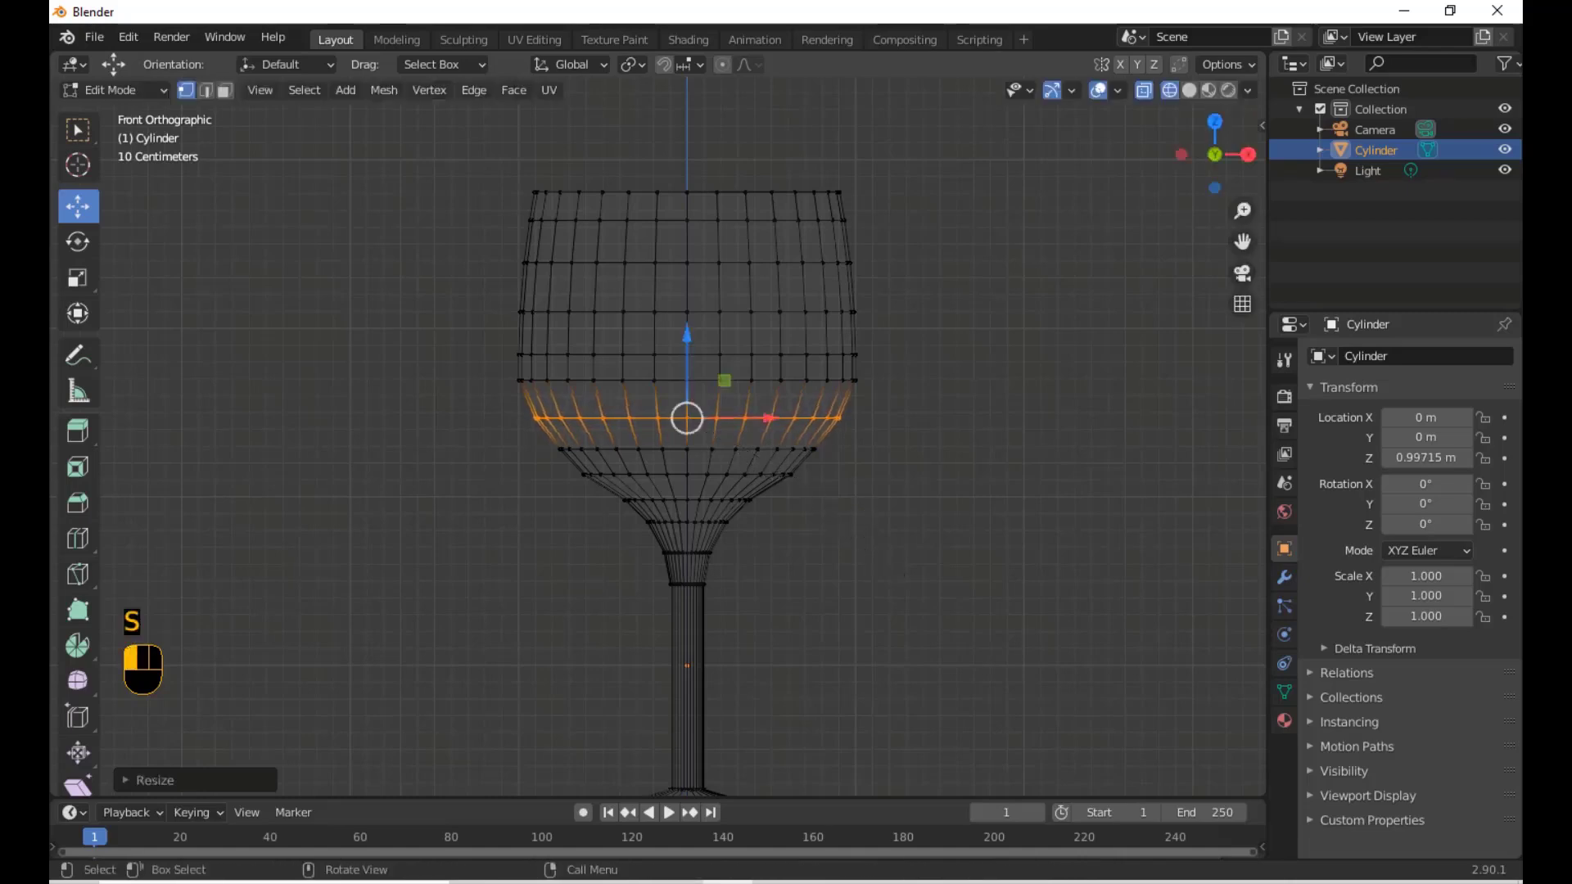
Scale the two rings where the bowl narrows toward the stem to about 0.95
left_click_drag(554, 460, 935, 503)
key("s")
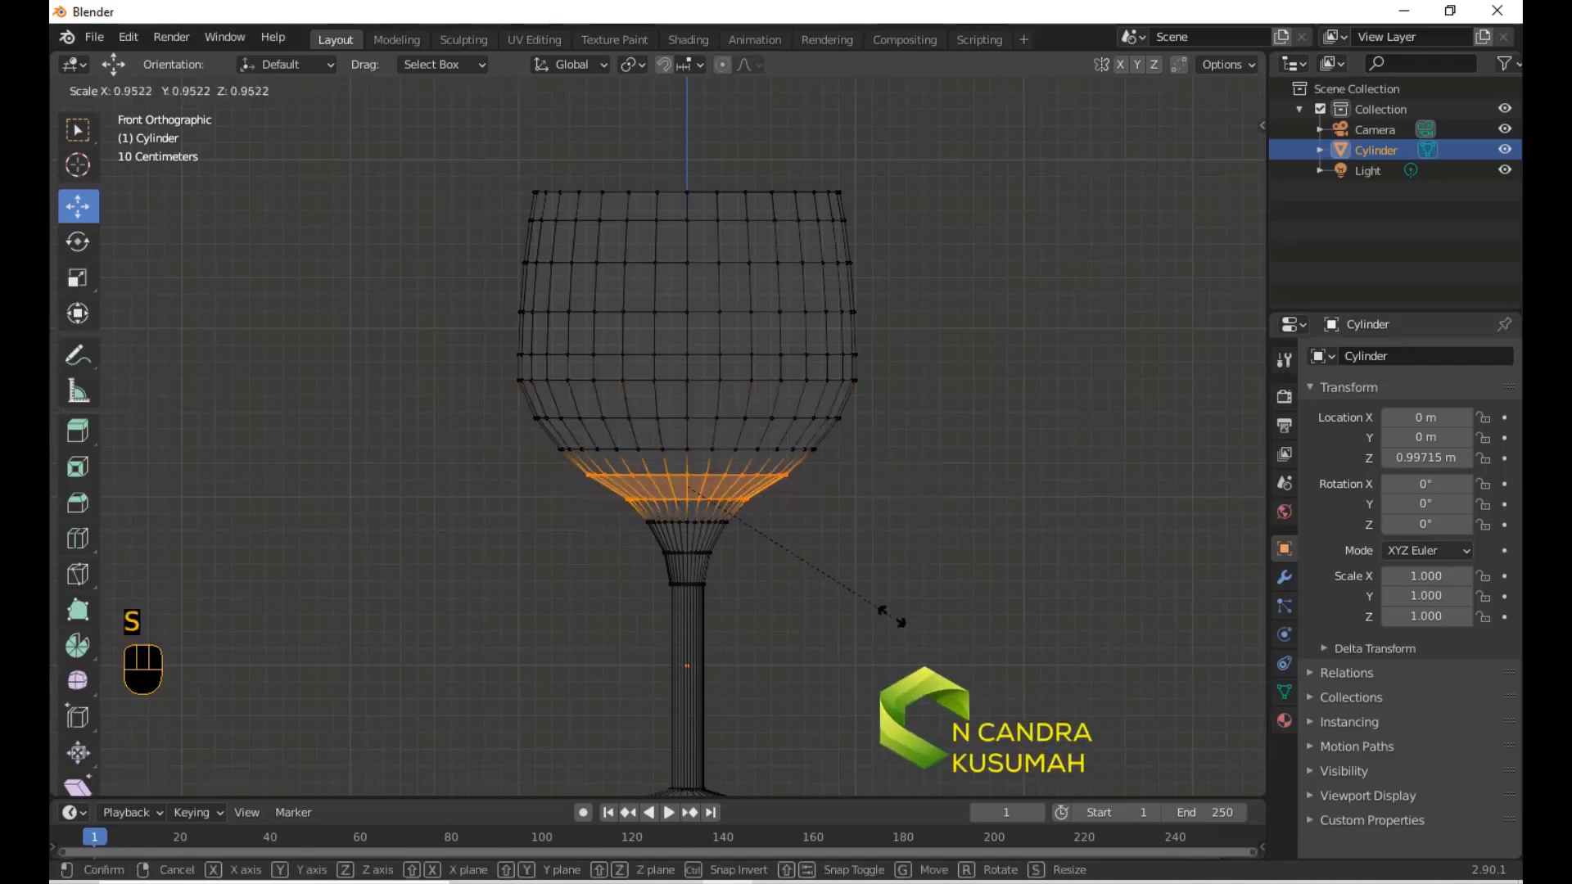
left_click(891, 615)
Bevel the edge loop where the stem meets the base about 0.25 m wide with 3 segments
scroll(807, 576, "down", 2)
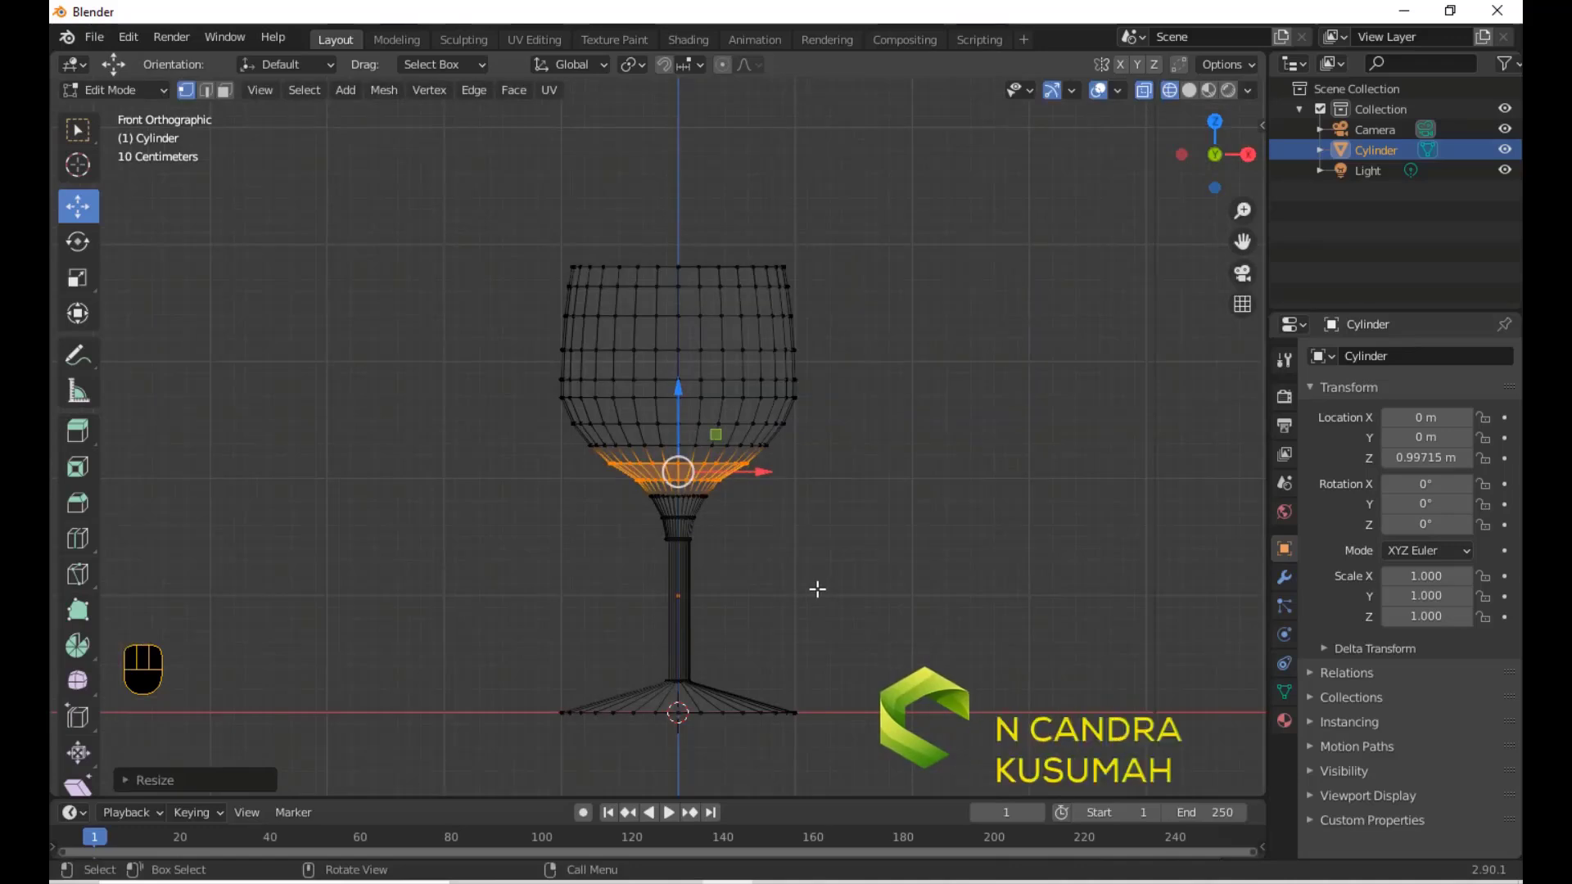
middle_click_drag(817, 589, 832, 456, "shift")
scroll(844, 486, "up", 2)
scroll(845, 486, "up", 1)
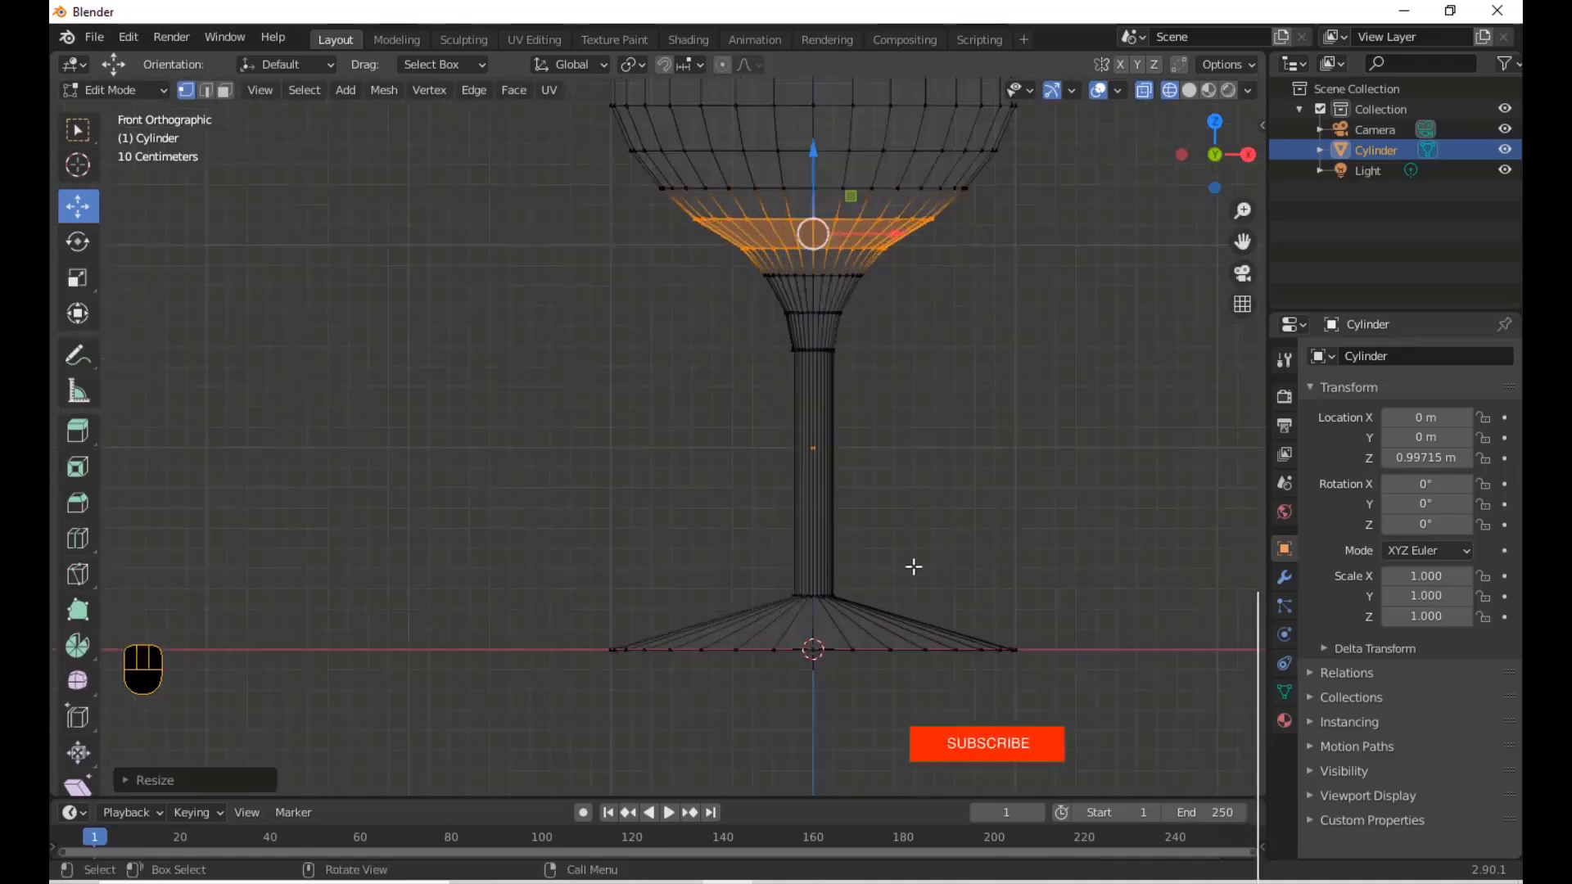
left_click_drag(717, 569, 992, 605)
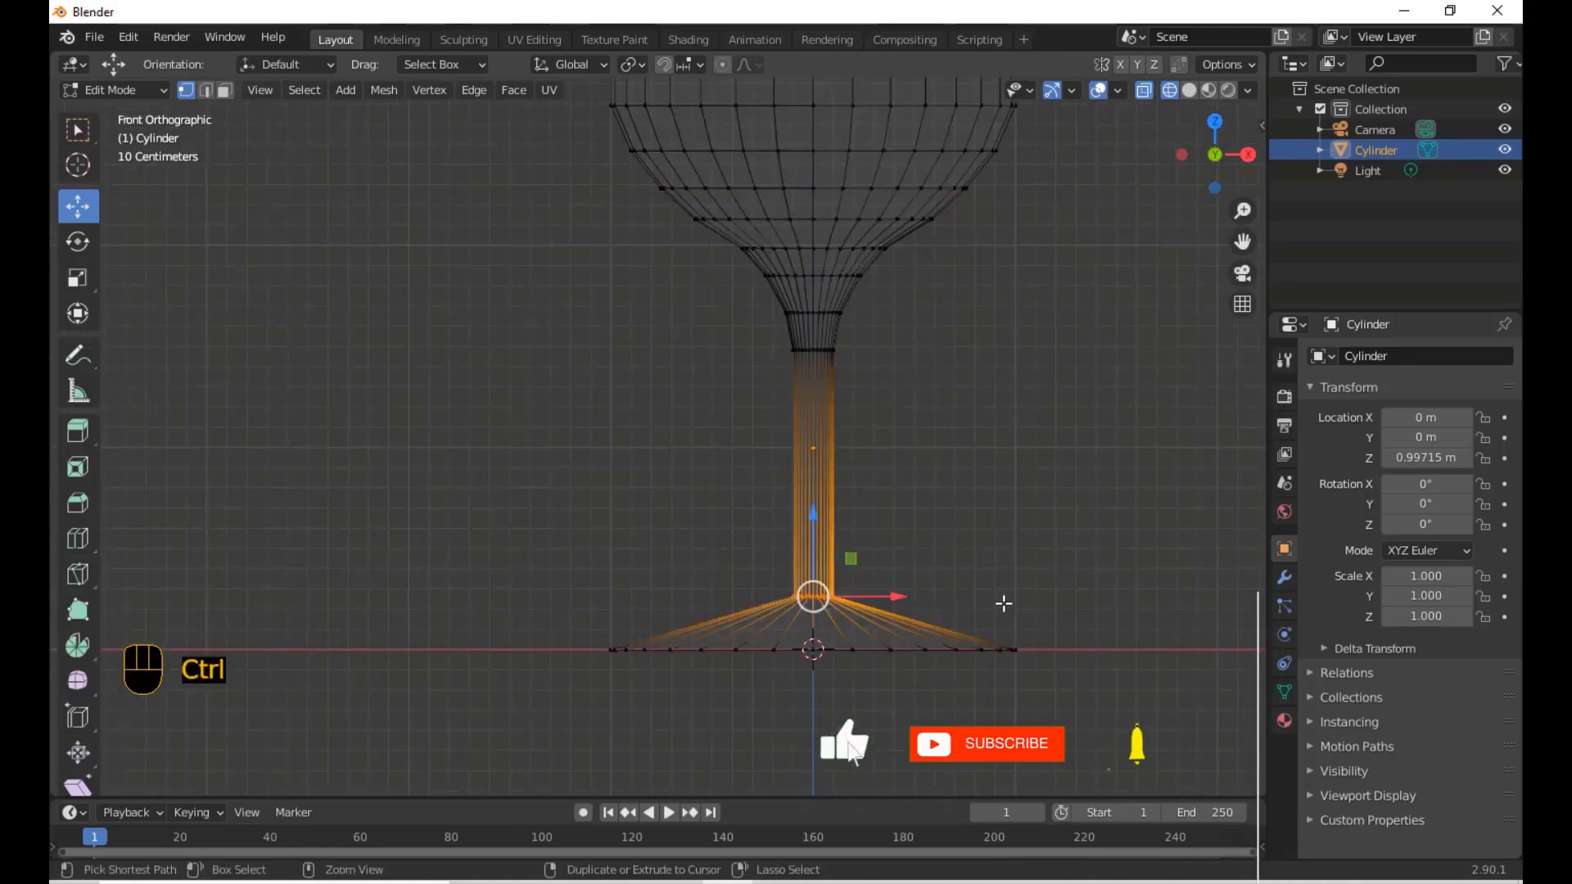
key("ctrl+b")
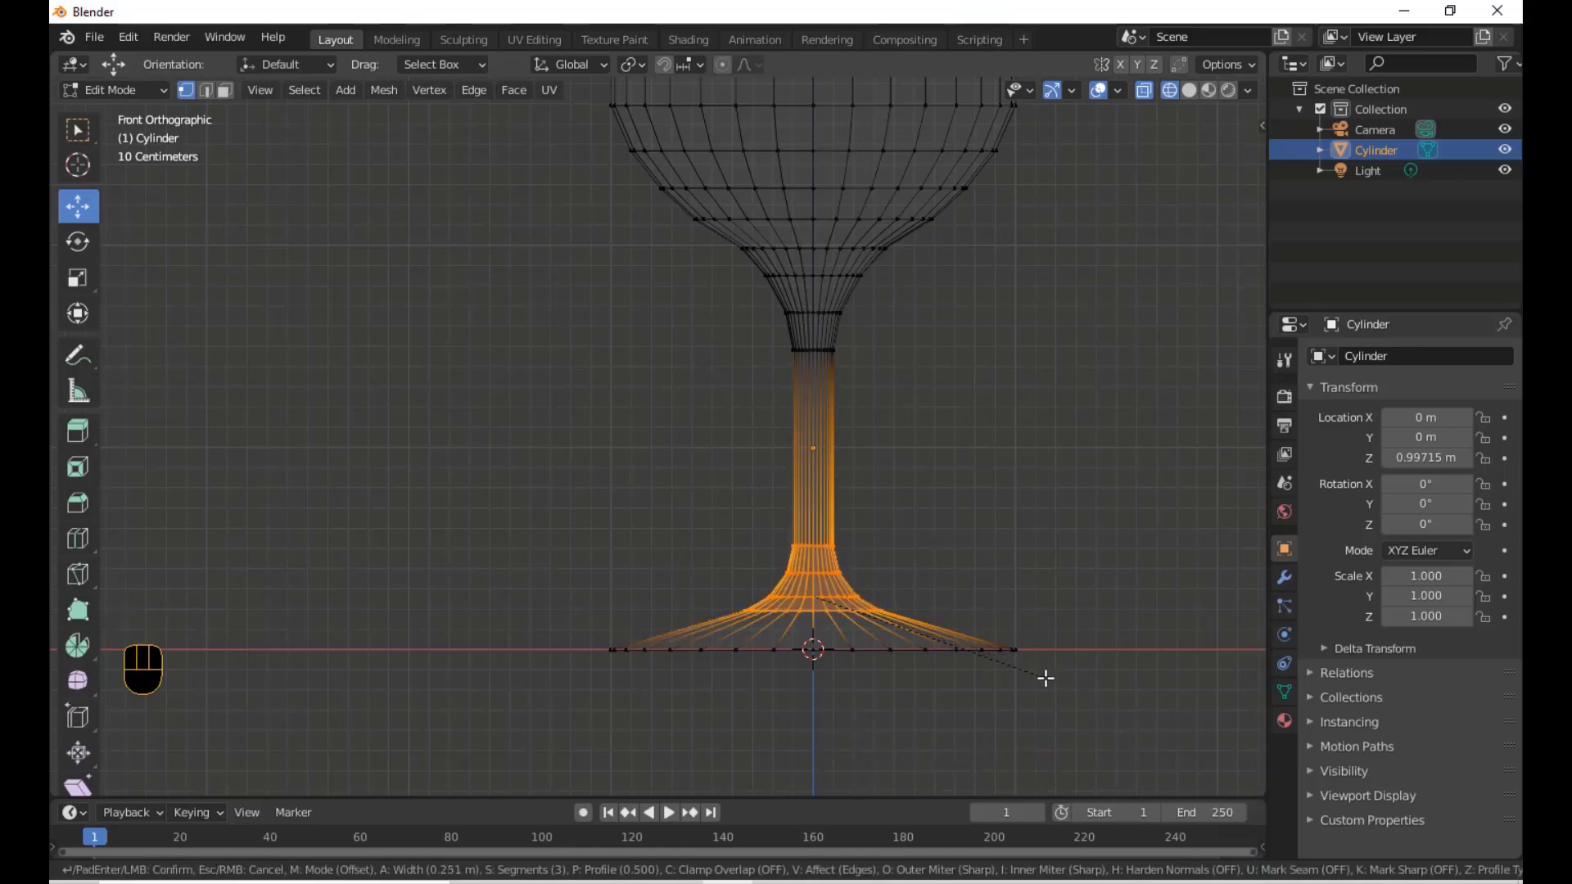
left_click(1043, 677)
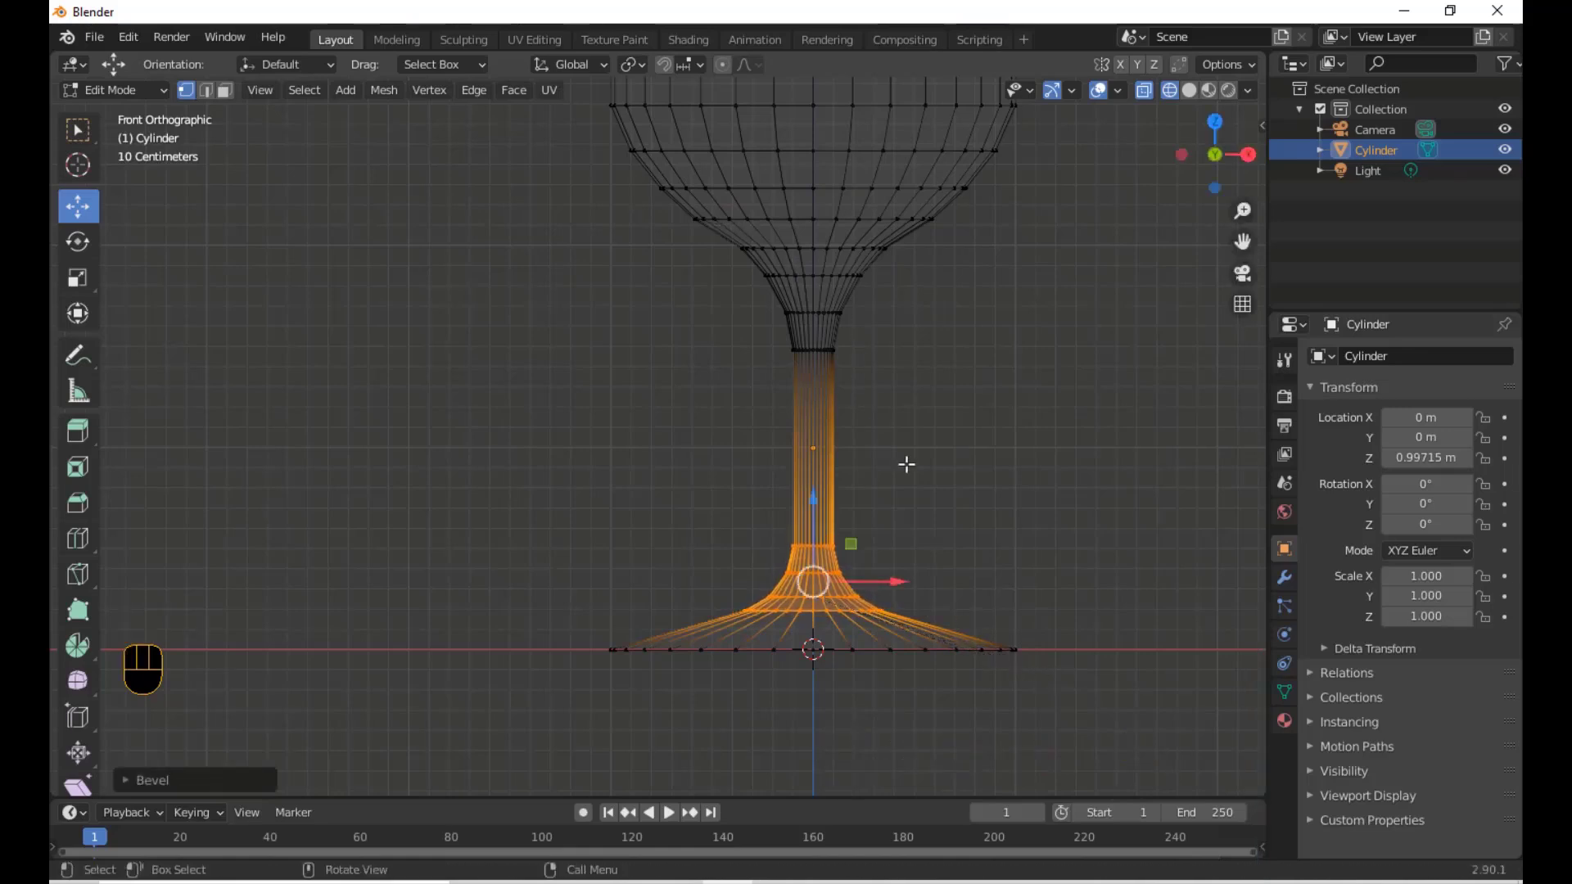
Check the wireframe of the whole glass, return to the front view and switch the viewport to solid shading
scroll(960, 497, "down", 4)
middle_click_drag(895, 414, 833, 560, "shift")
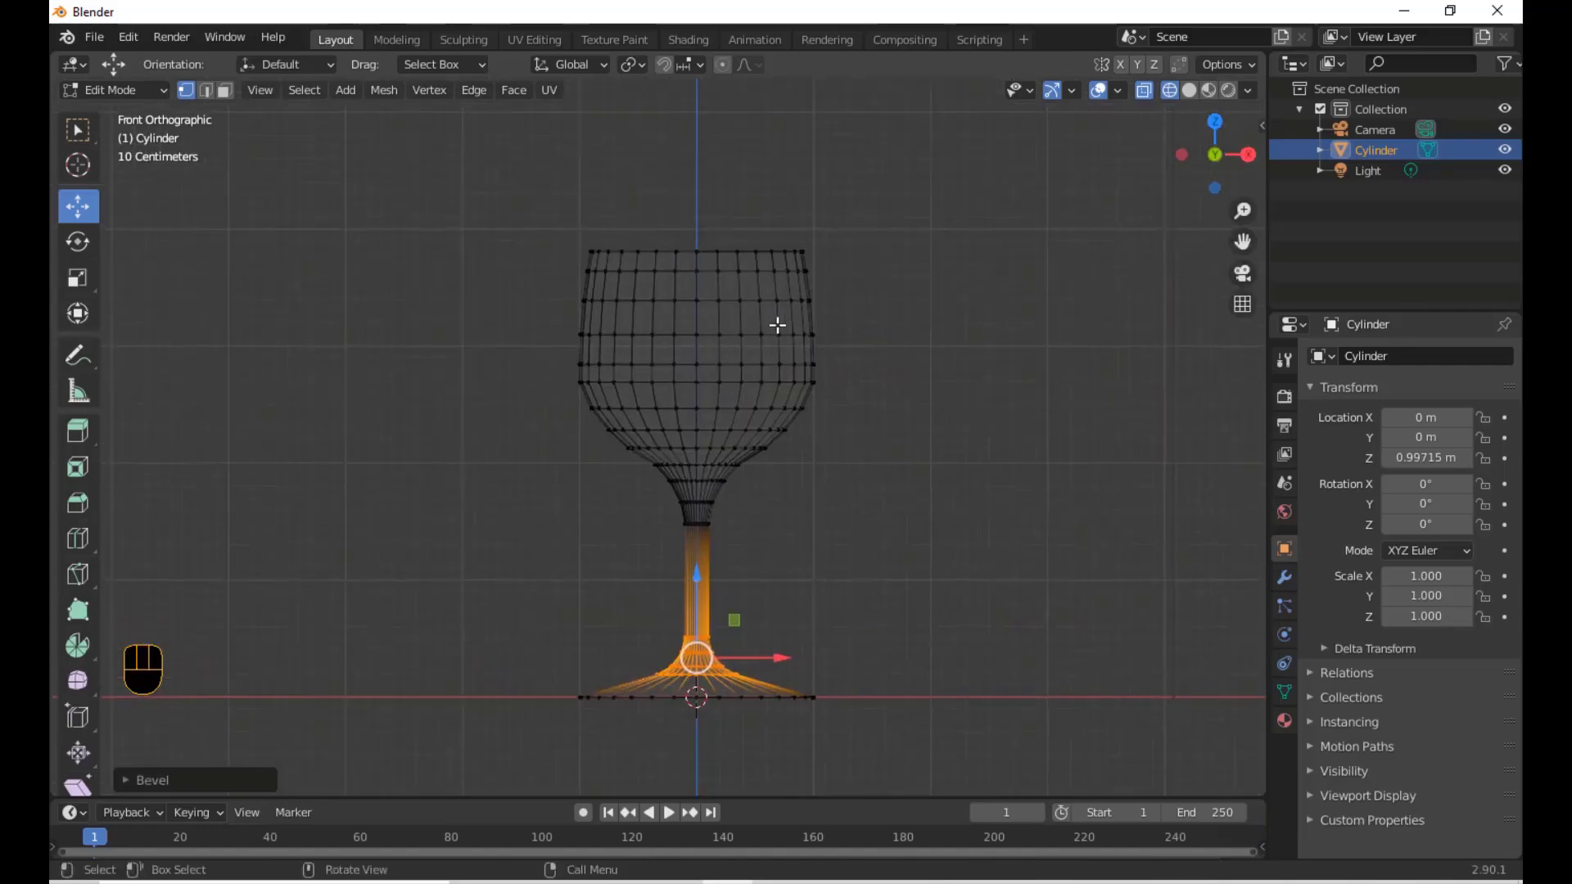
middle_click_drag(795, 497, 817, 432)
scroll(815, 433, "up", 5)
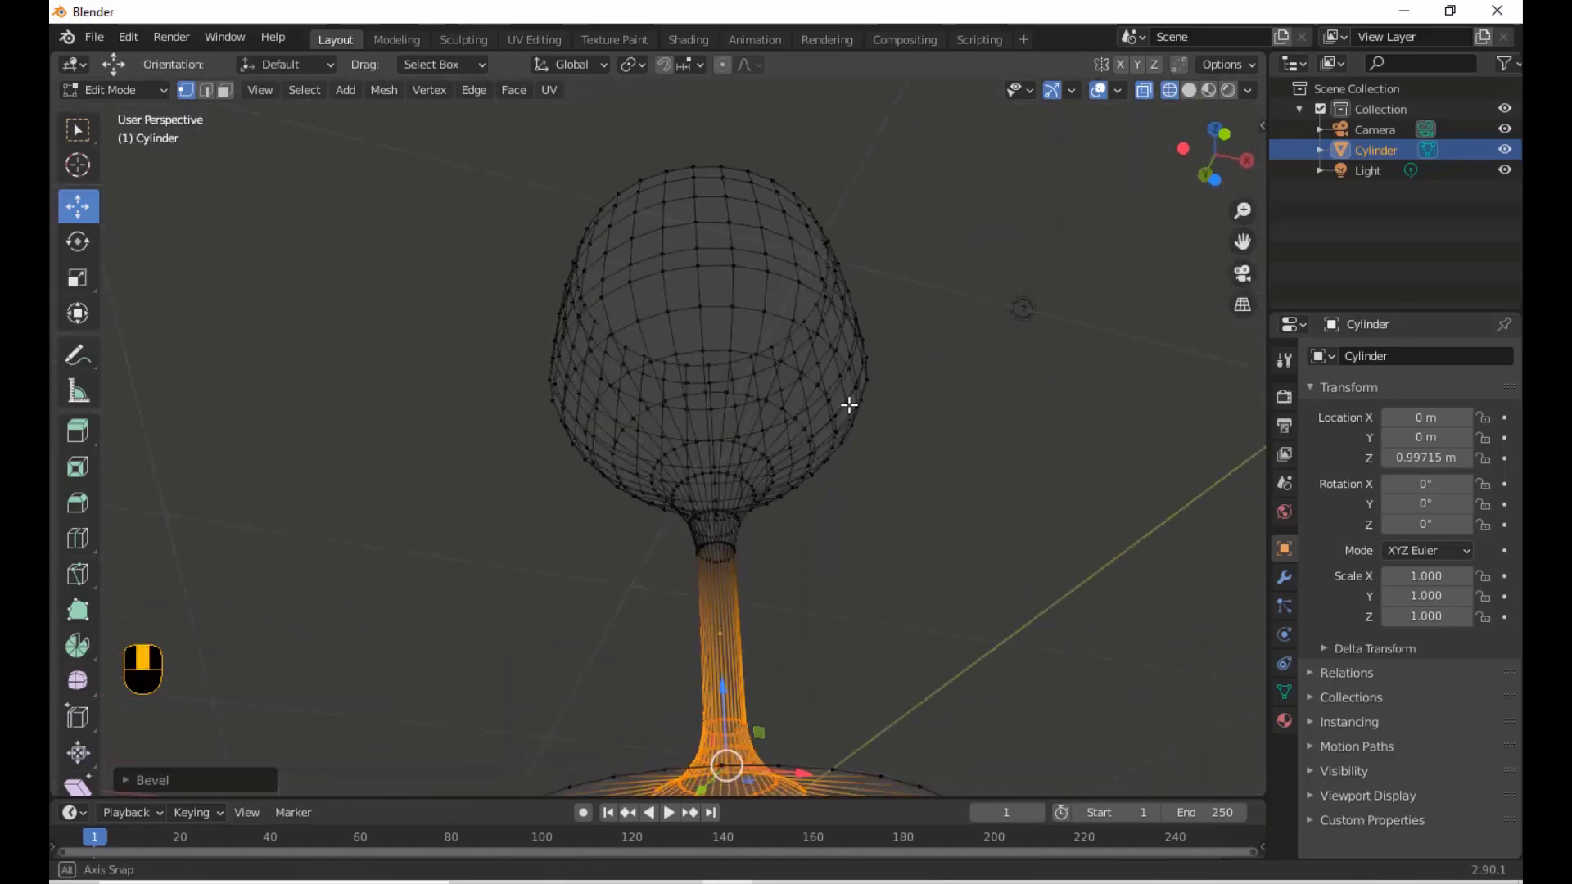
scroll(843, 437, "down", 5)
key("KP_1")
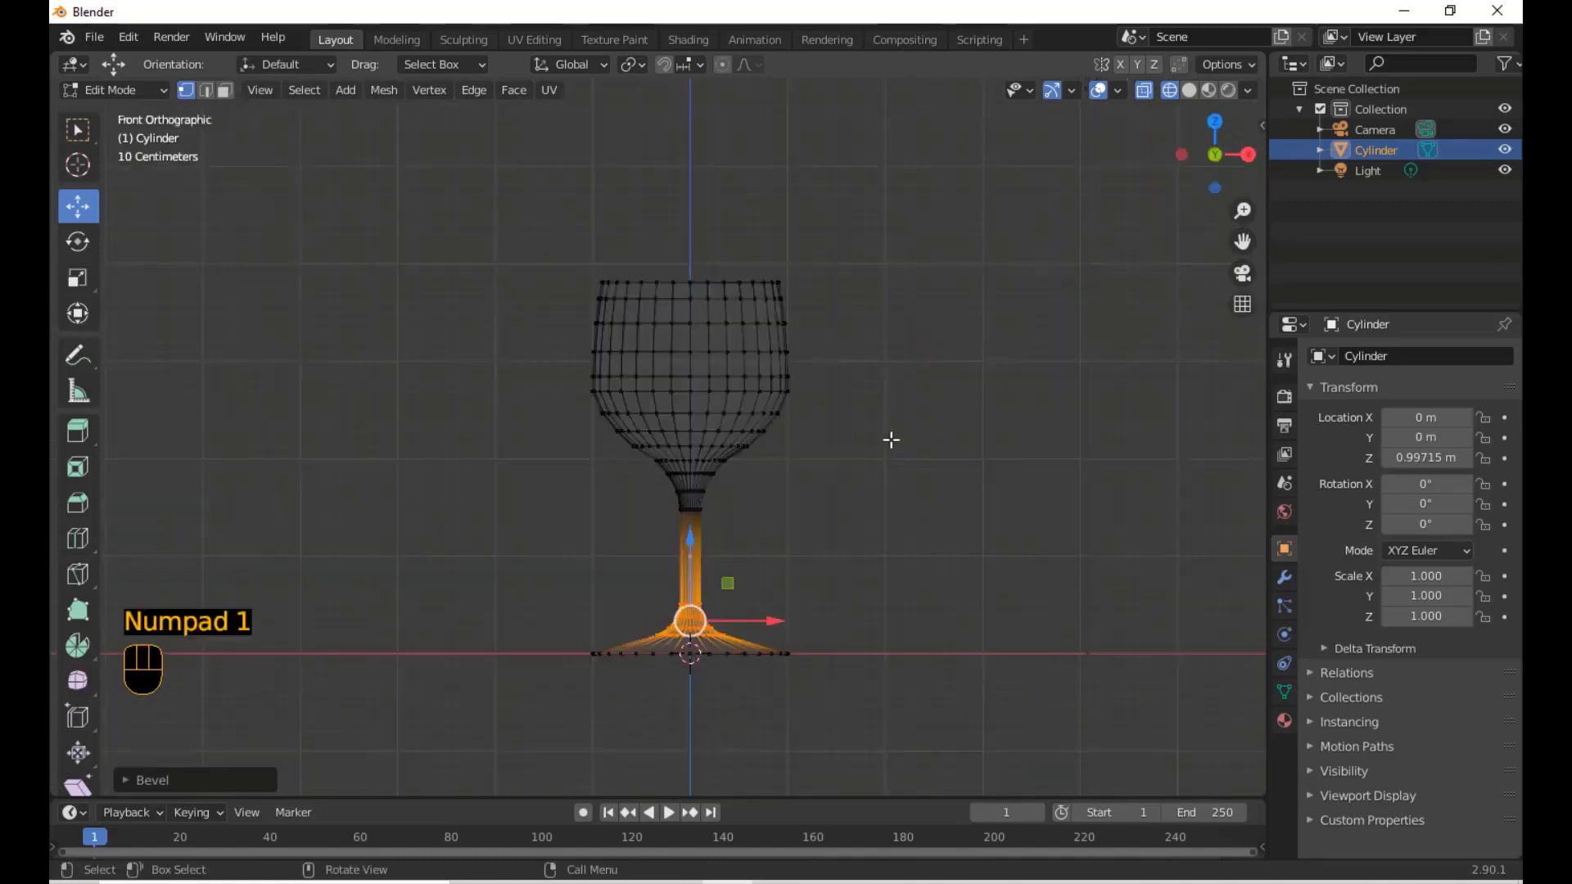
key("shift")
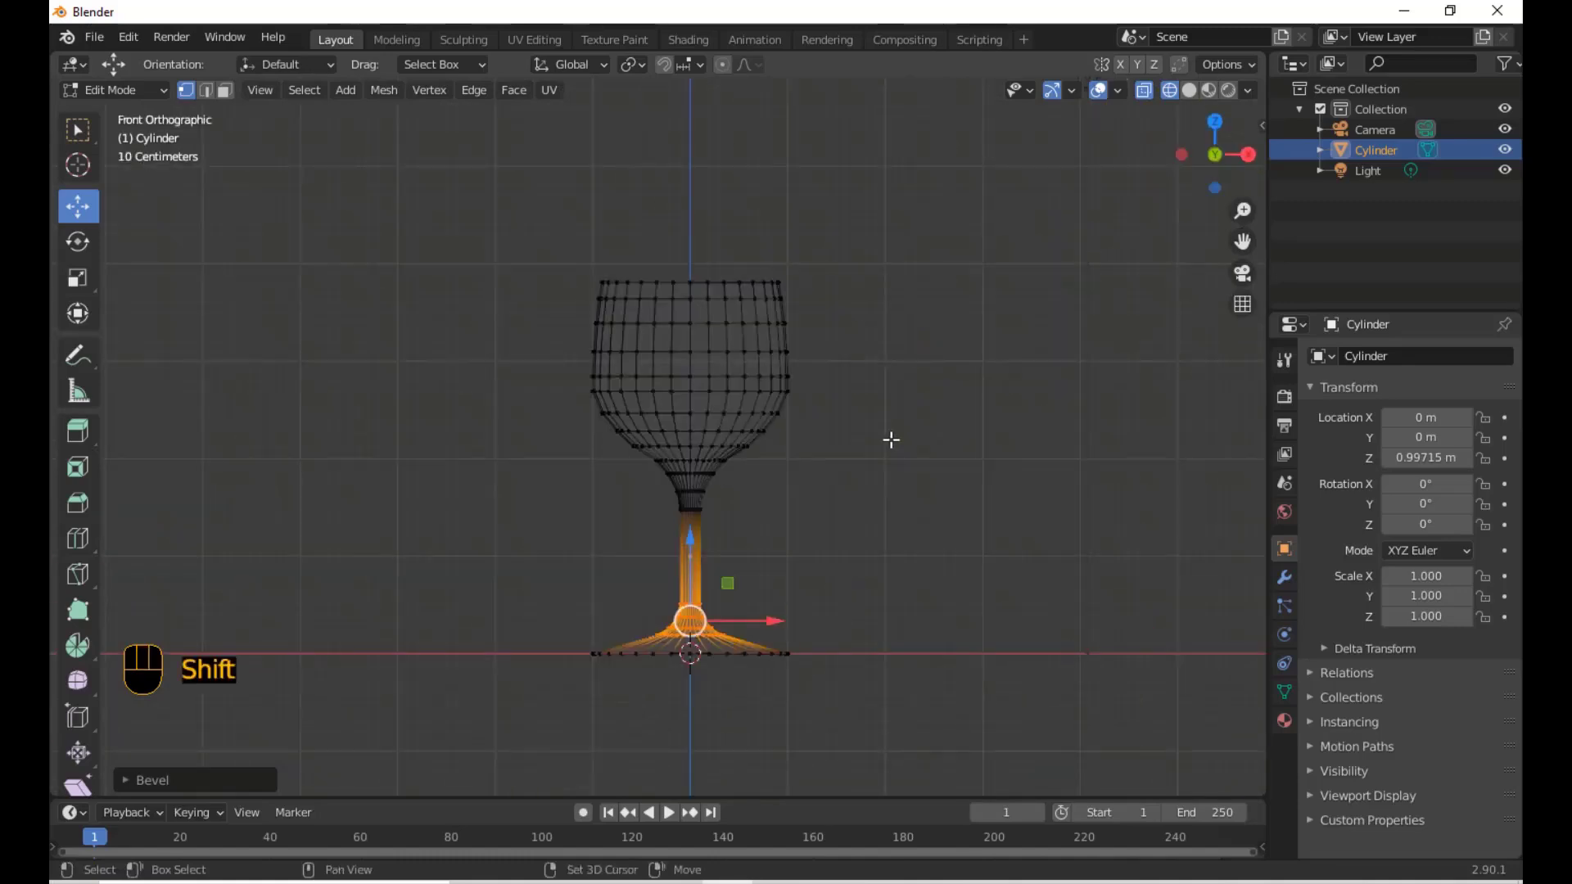
key("shift+z")
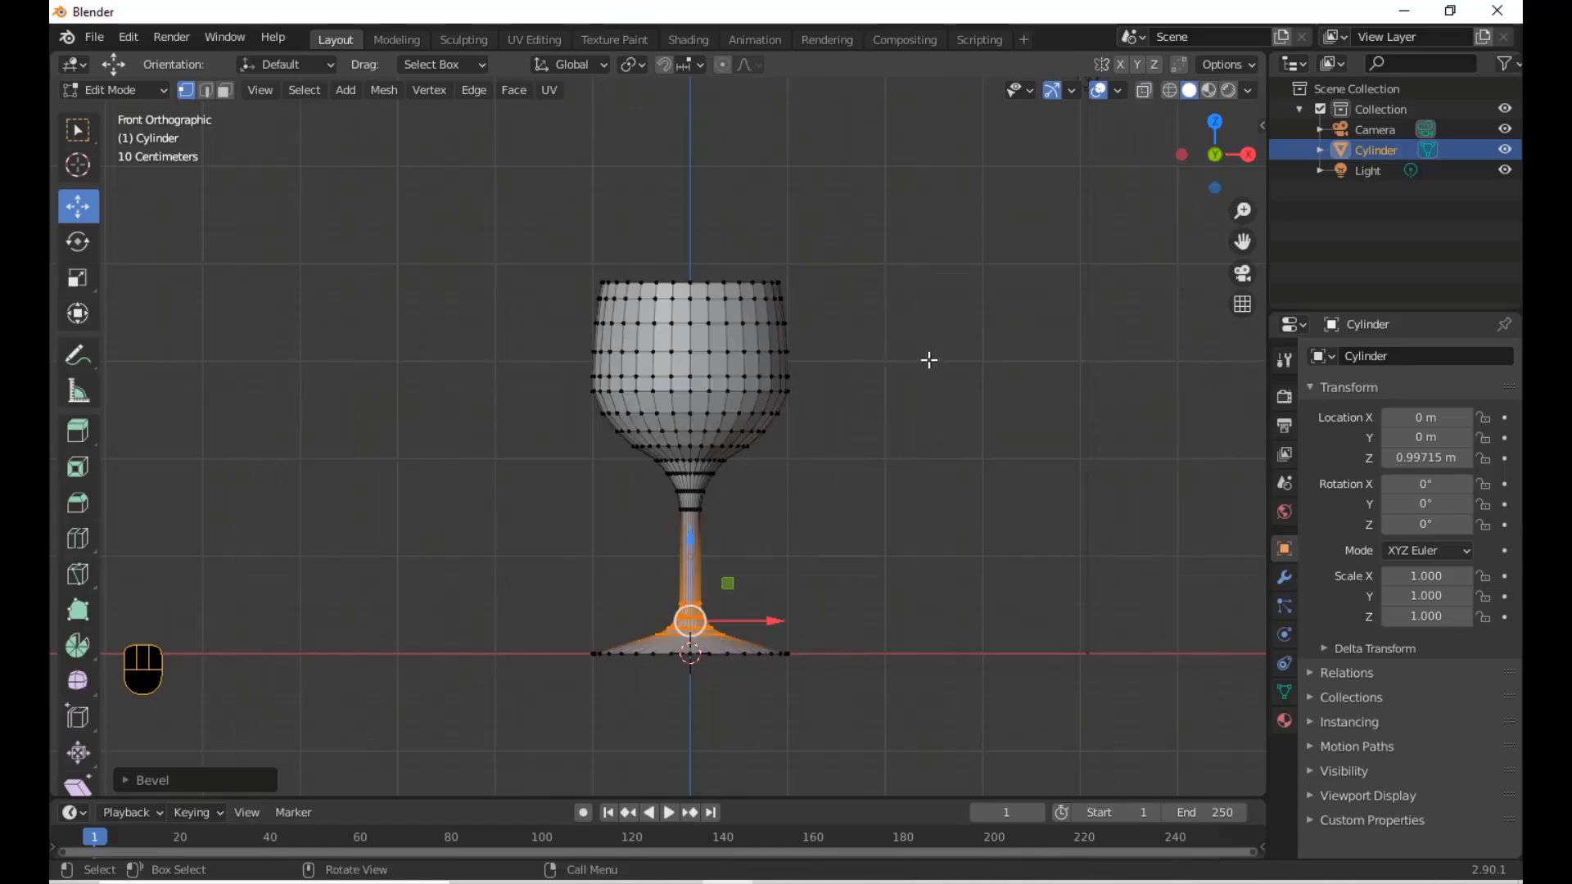
Apply Shade Smooth to the glass in Object Mode
key("Tab")
middle_click_drag(827, 351, 860, 390)
scroll(737, 417, "up", 3)
right_click(694, 347)
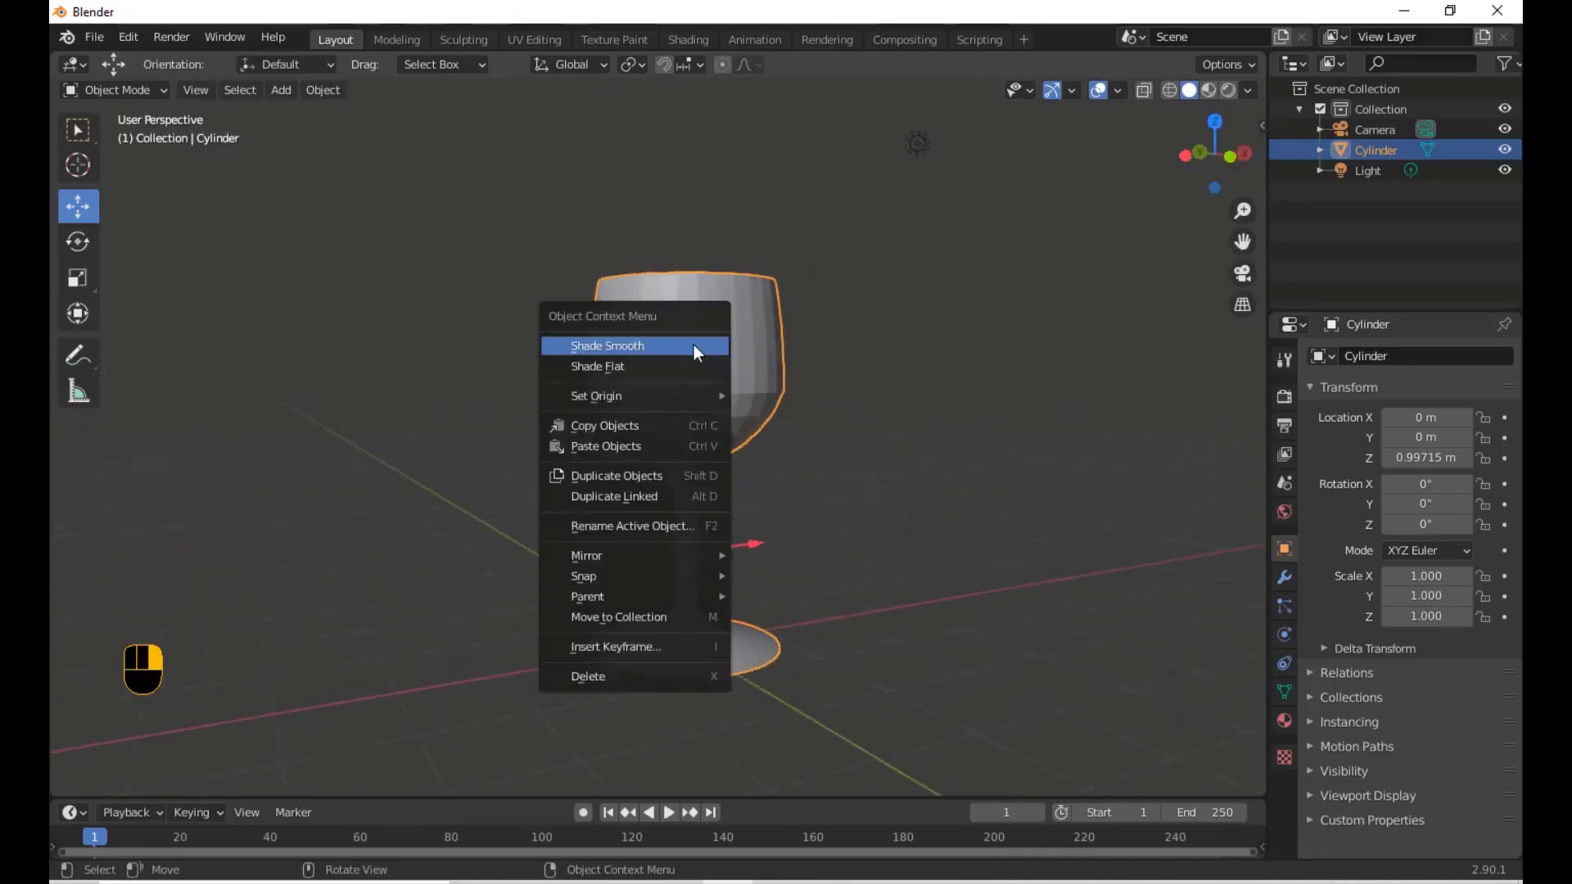
left_click(694, 347)
Delete the face that closes the top of the bowl and return to Object Mode
scroll(828, 346, "up", 2)
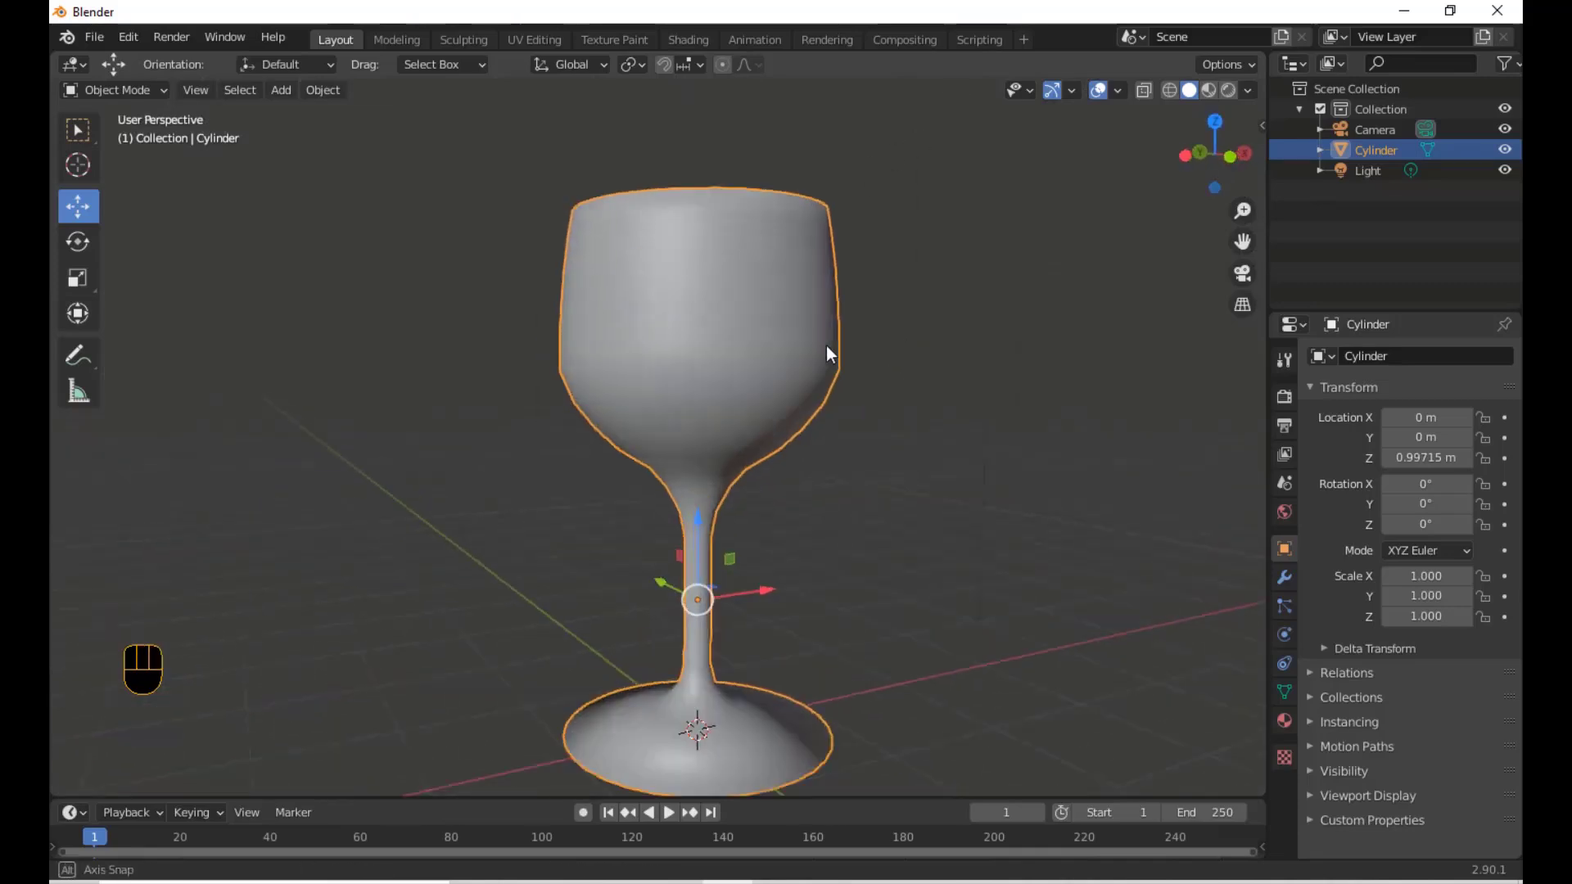
middle_click_drag(827, 347, 813, 414)
scroll(810, 409, "down", 3)
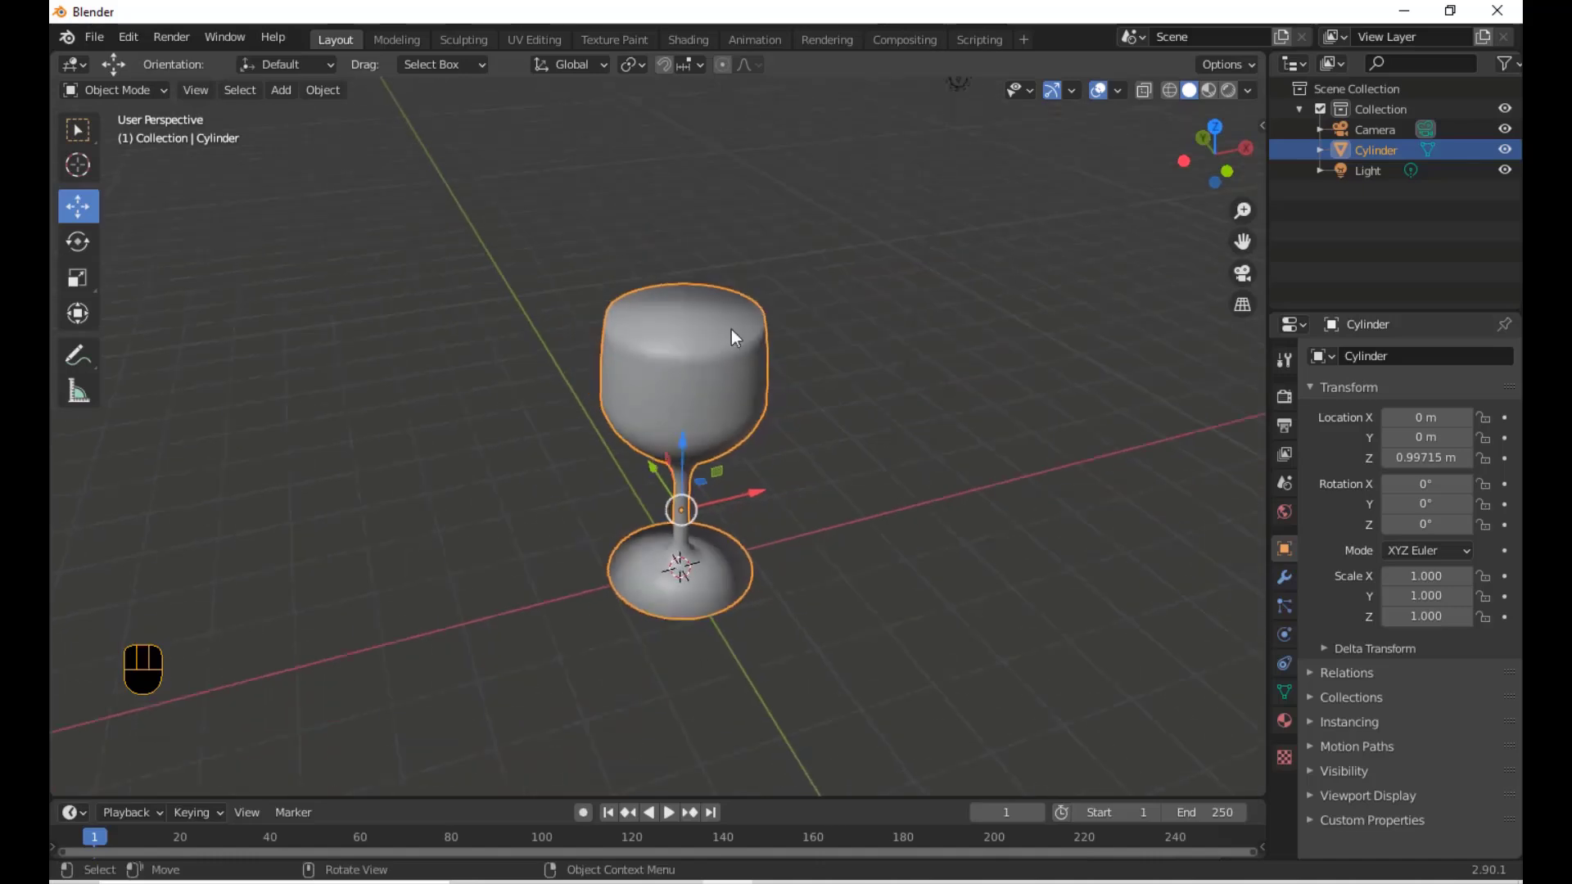
mouse_move(730, 329)
middle_mouse_down()
mouse_move(725, 370)
mouse_move(712, 321)
middle_mouse_up()
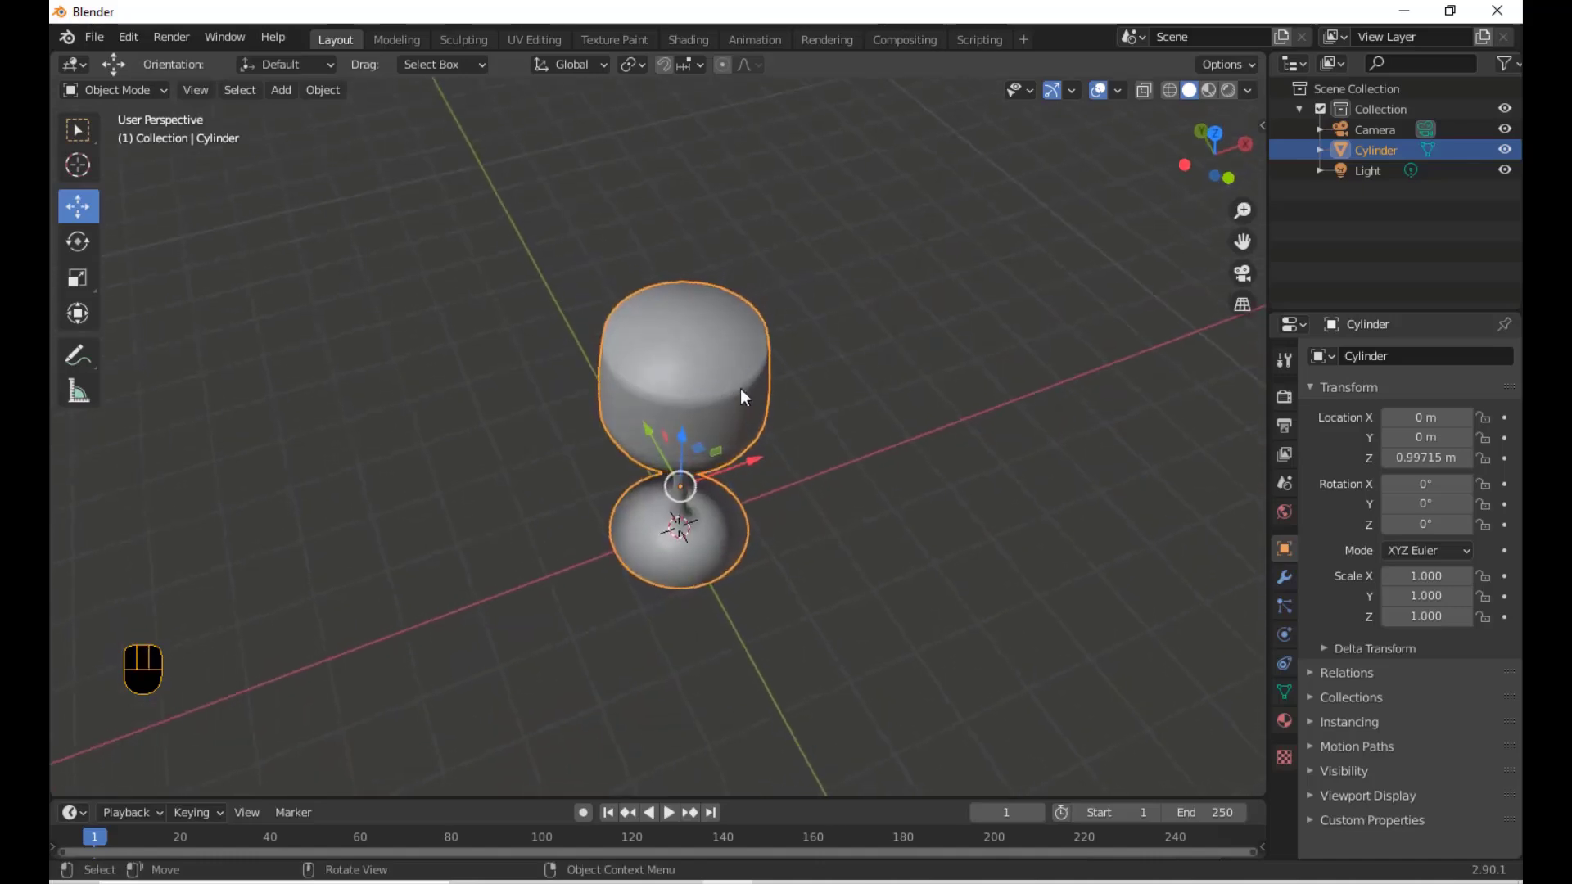
key("Tab")
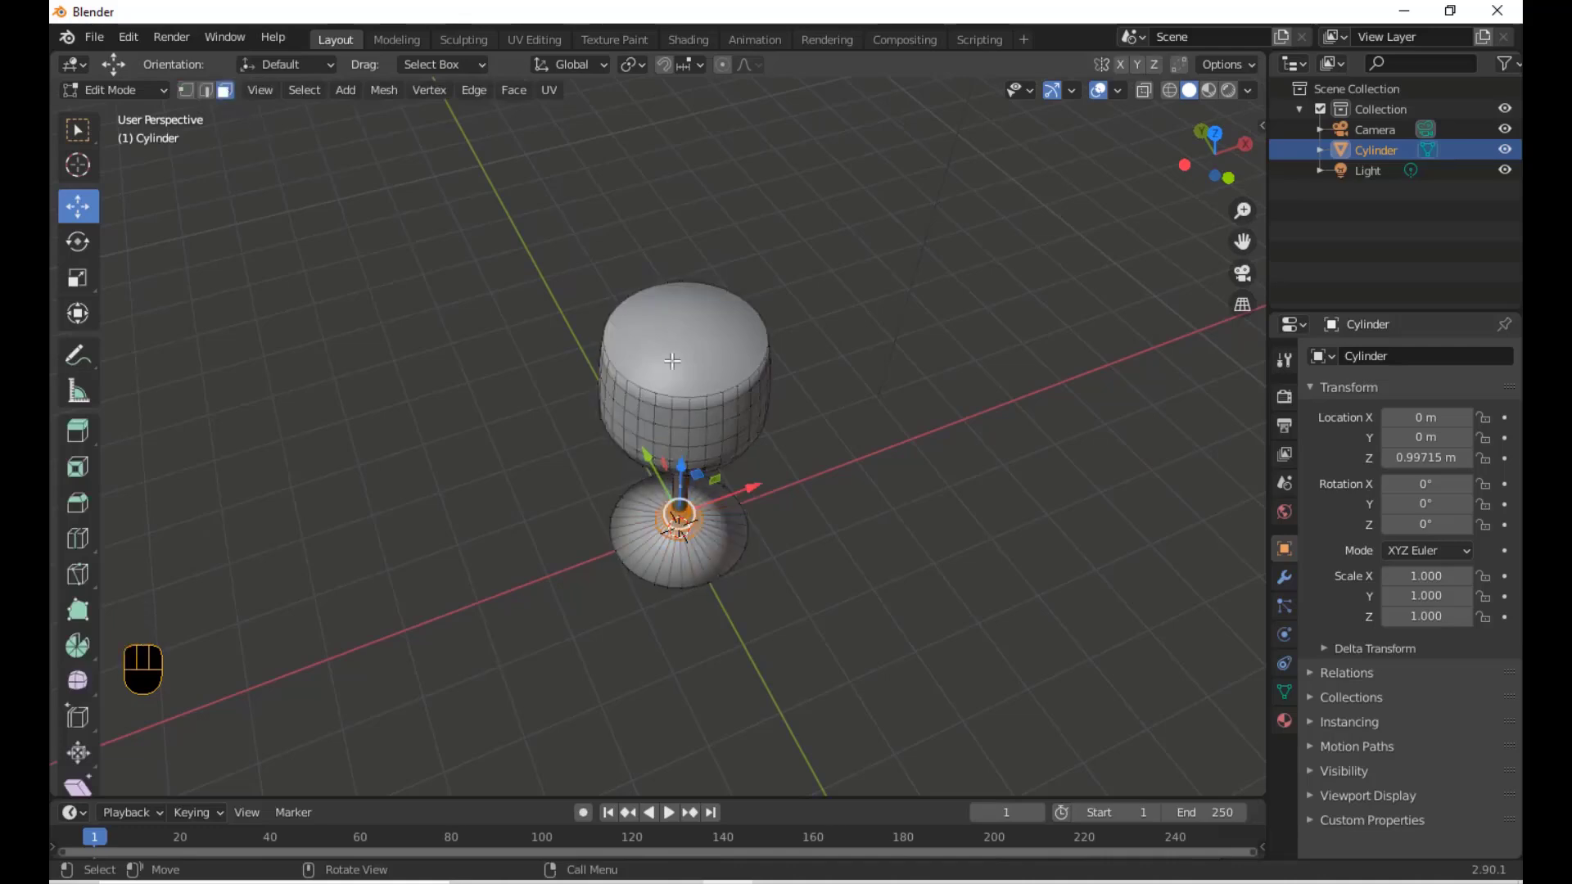
left_click(225, 90)
left_click(746, 309)
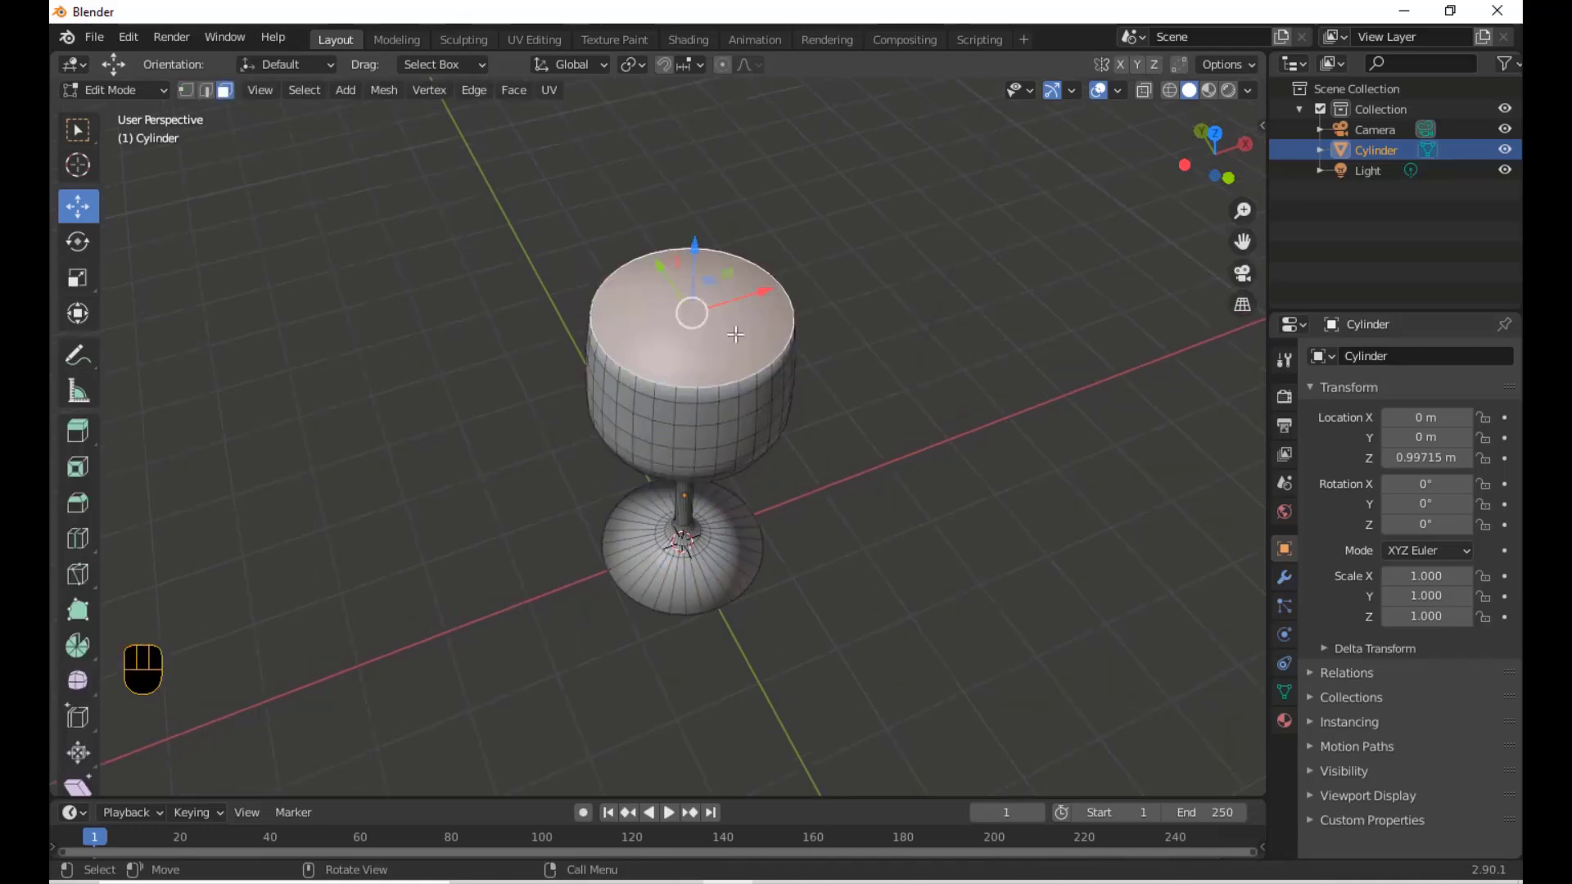
key("x")
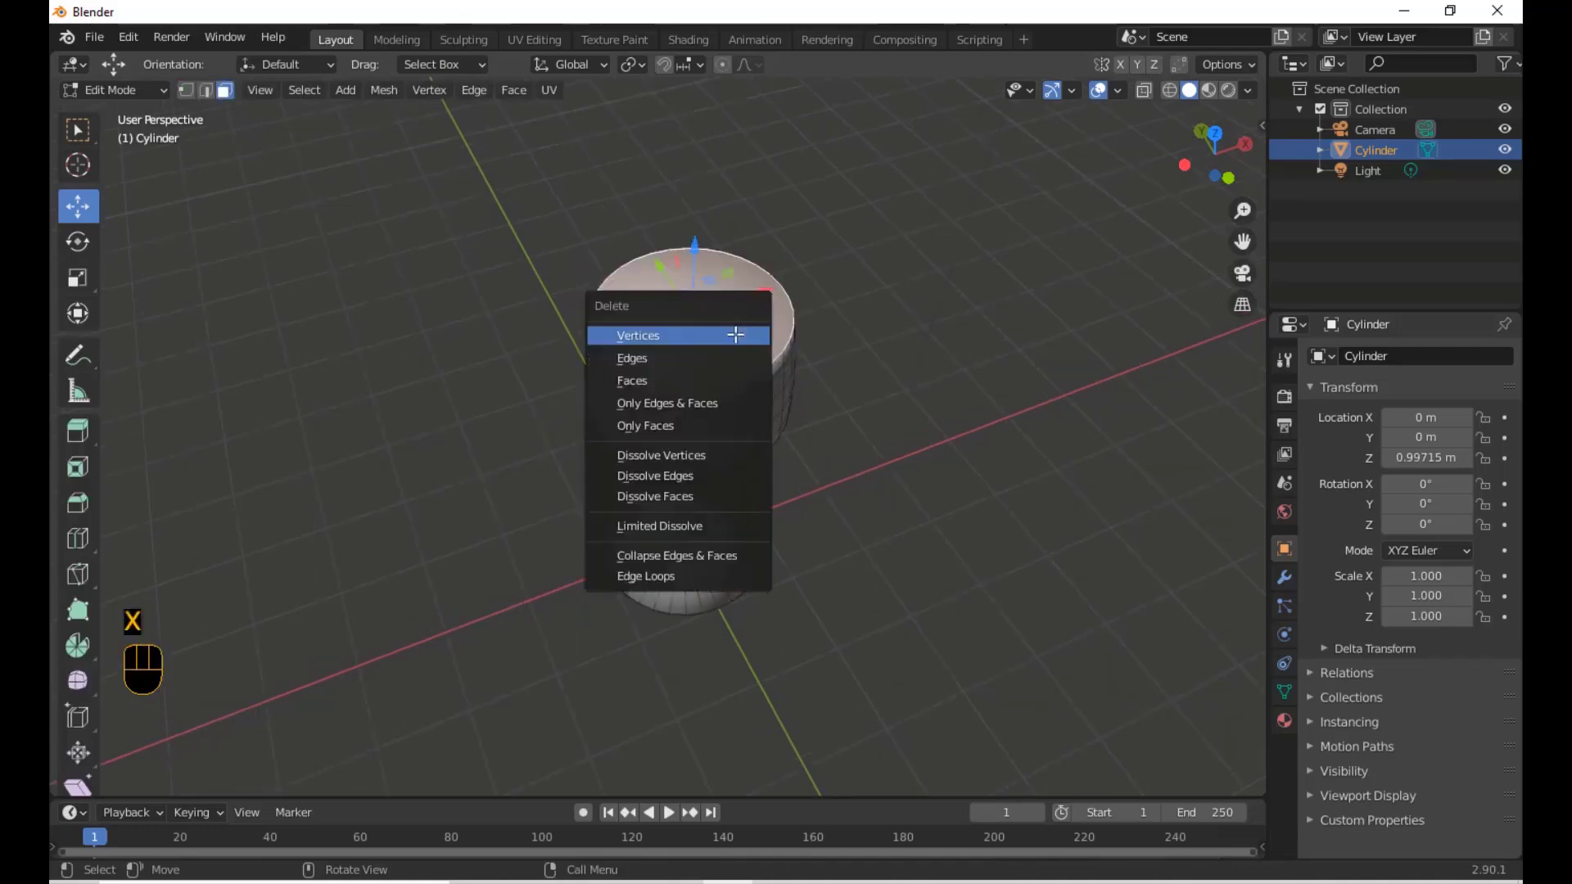
left_click(650, 378)
scroll(767, 378, "up", 3)
mouse_move(767, 379)
middle_mouse_down()
mouse_move(772, 361)
mouse_move(771, 407)
mouse_move(701, 449)
mouse_move(827, 330)
mouse_move(803, 322)
mouse_move(770, 365)
middle_mouse_up()
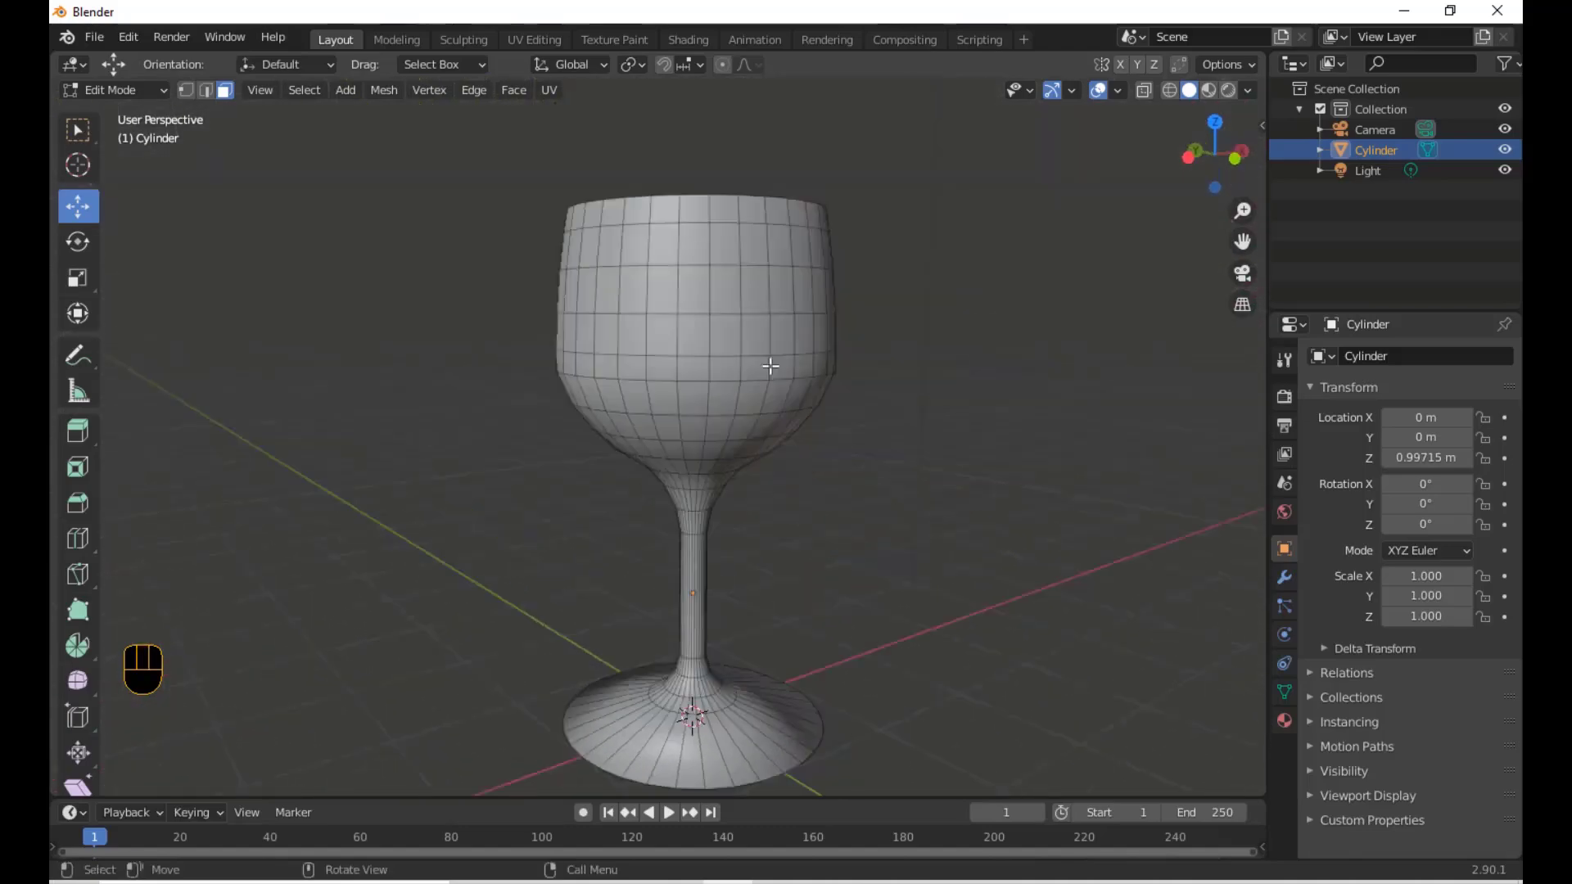
key("Tab")
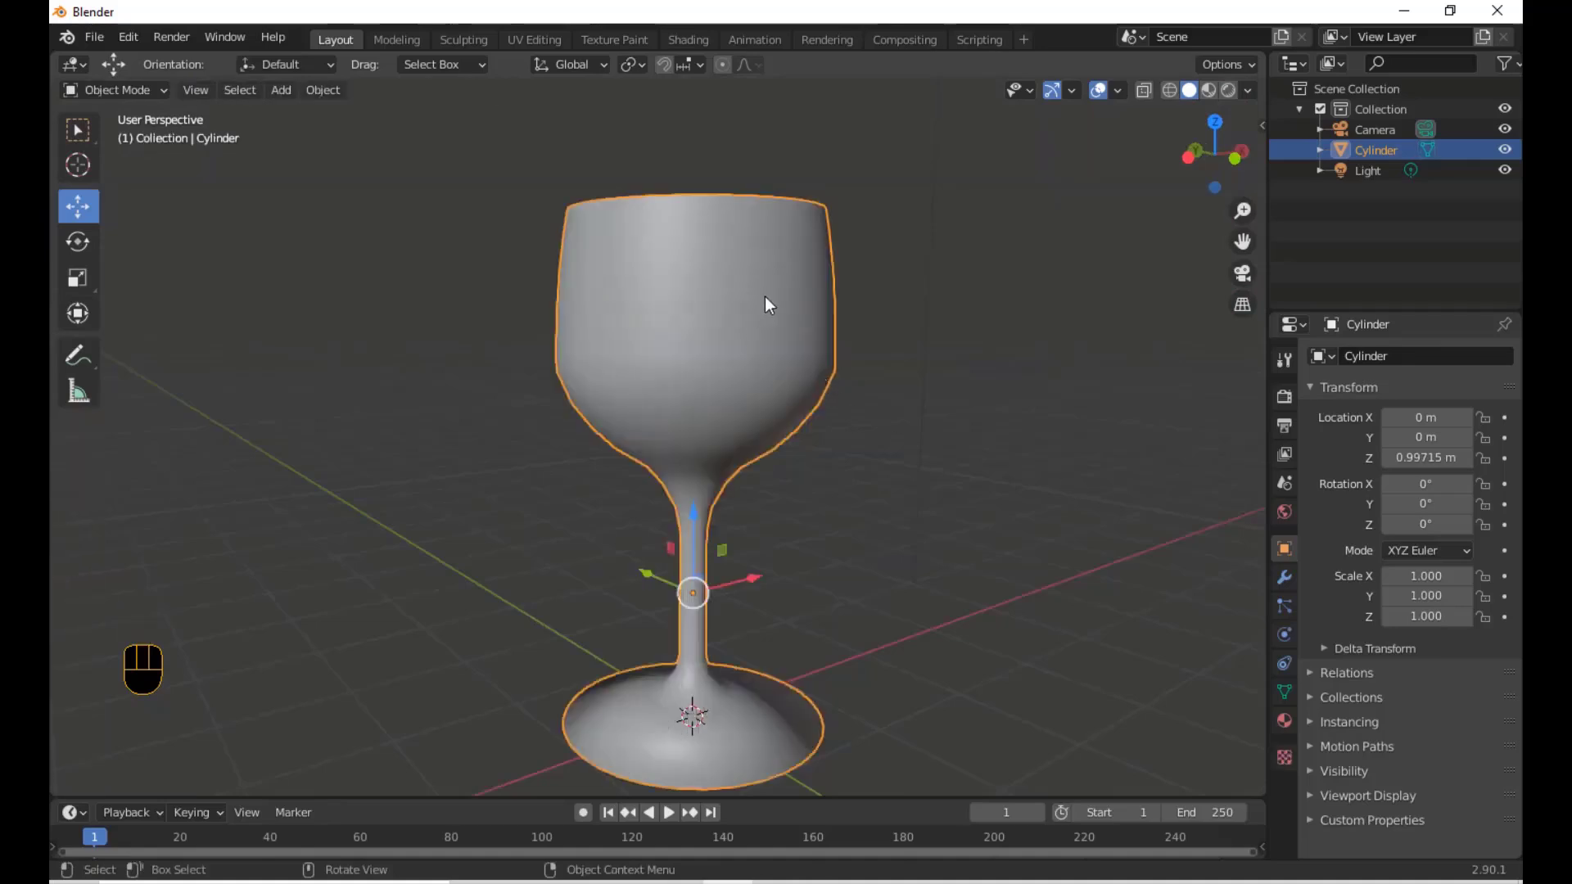
Add a Subdivision Surface modifier to the glass
scroll(765, 298, "down", 1)
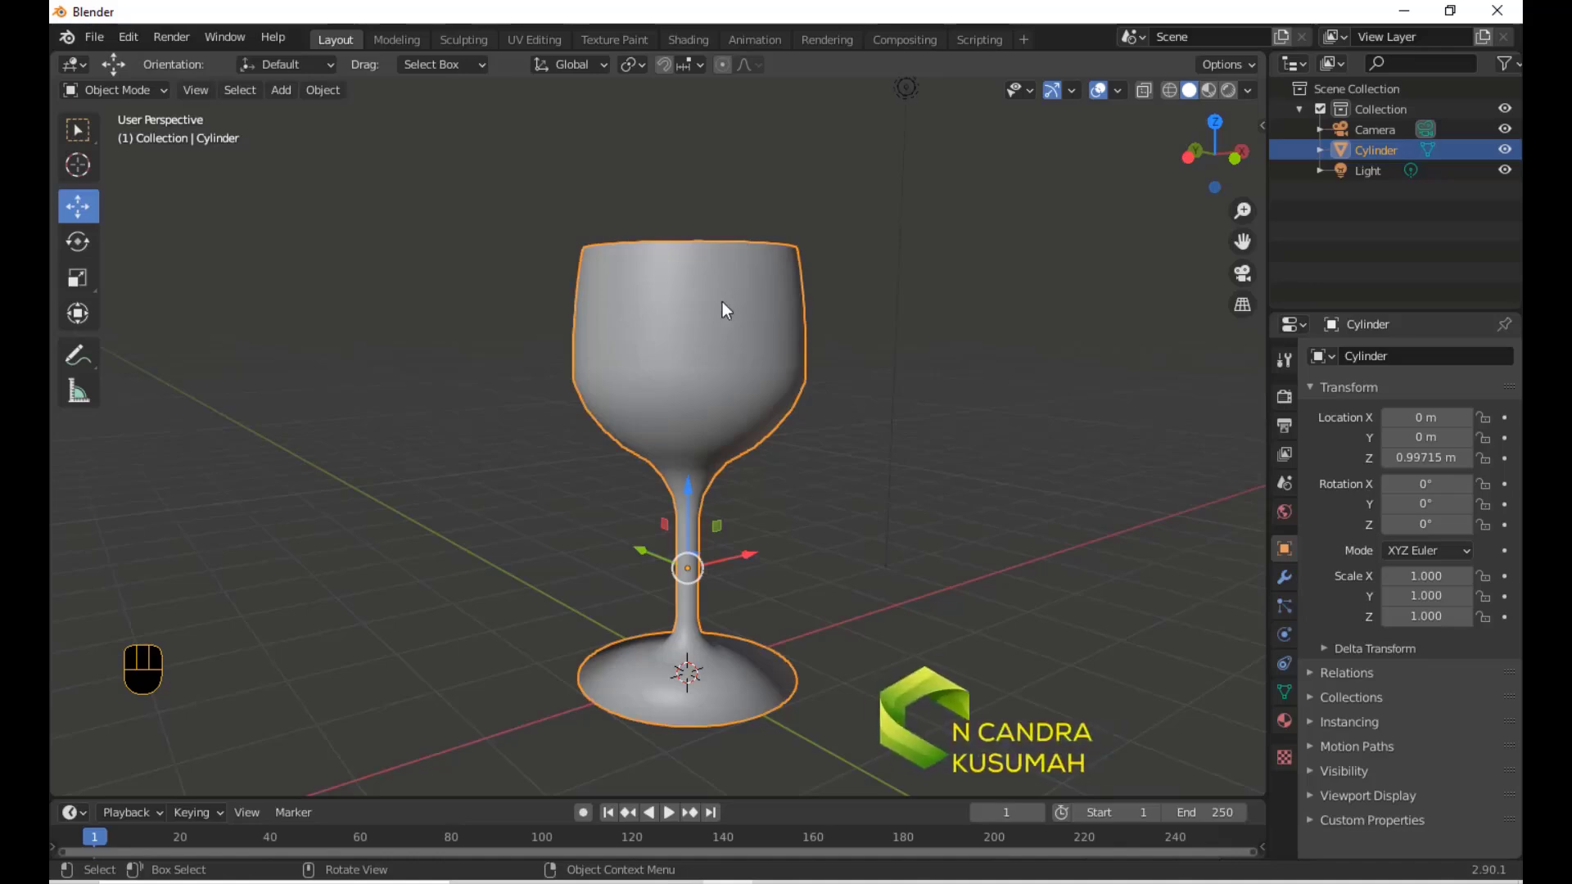
middle_click_drag(739, 303, 747, 381)
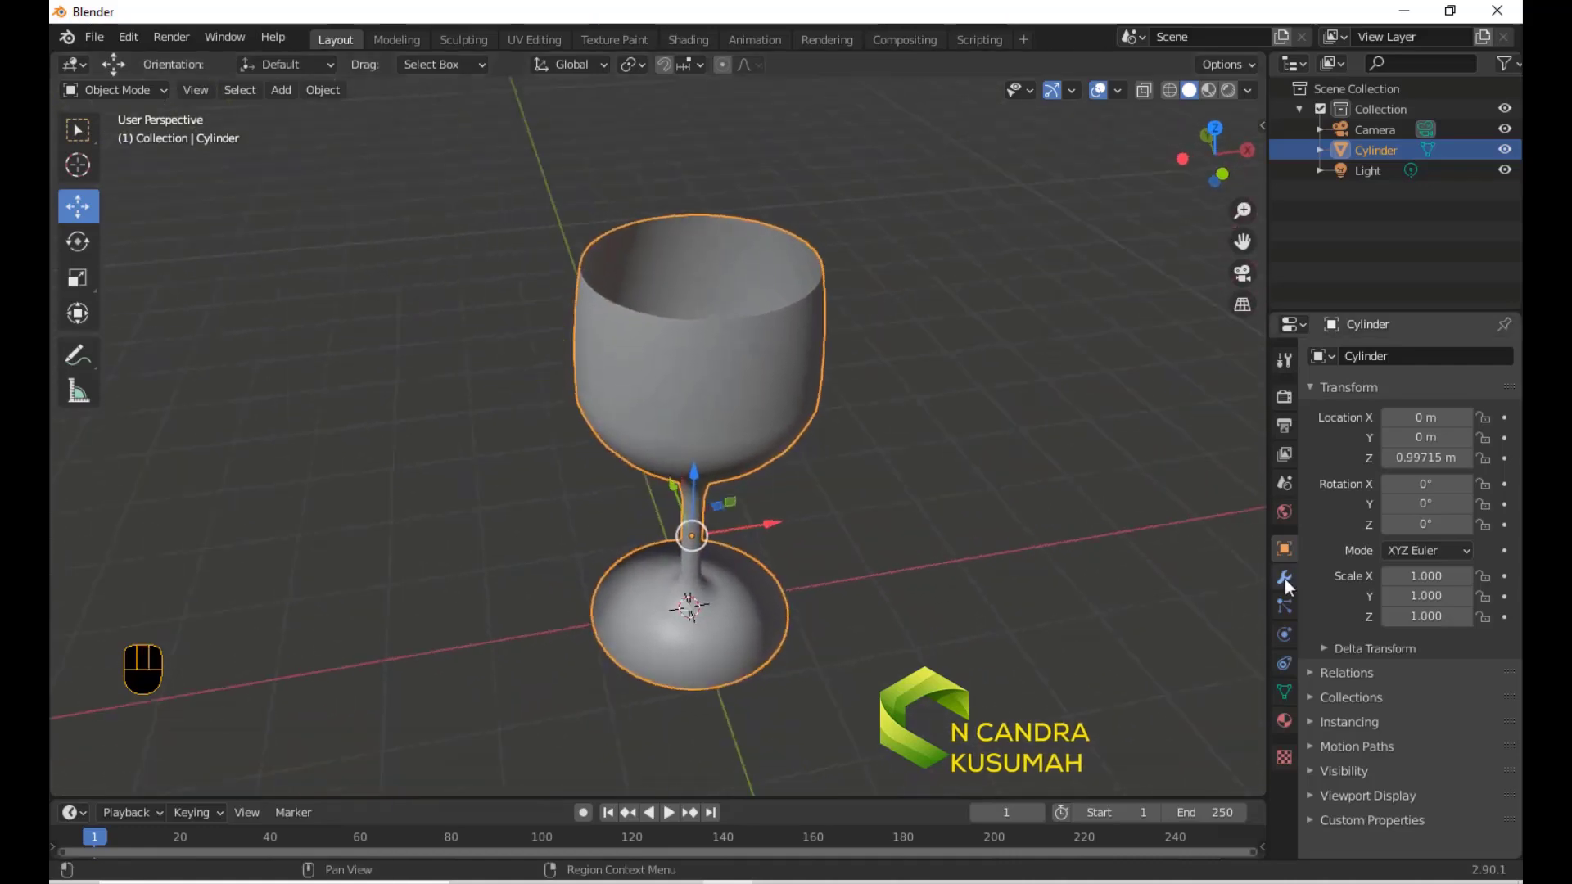
left_click(1284, 578)
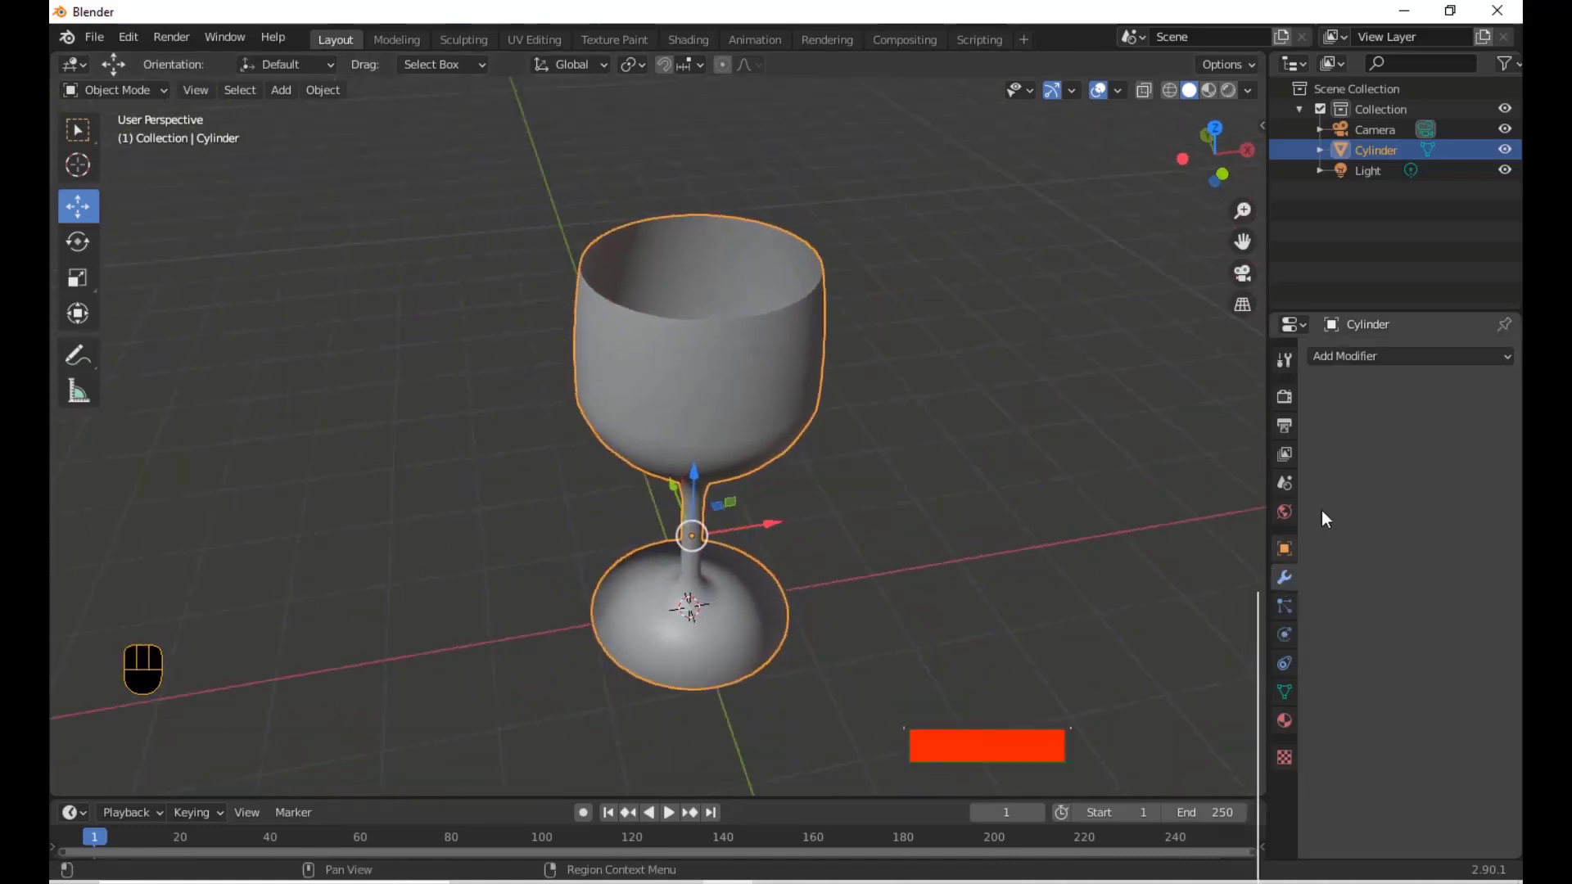
left_click(1454, 356)
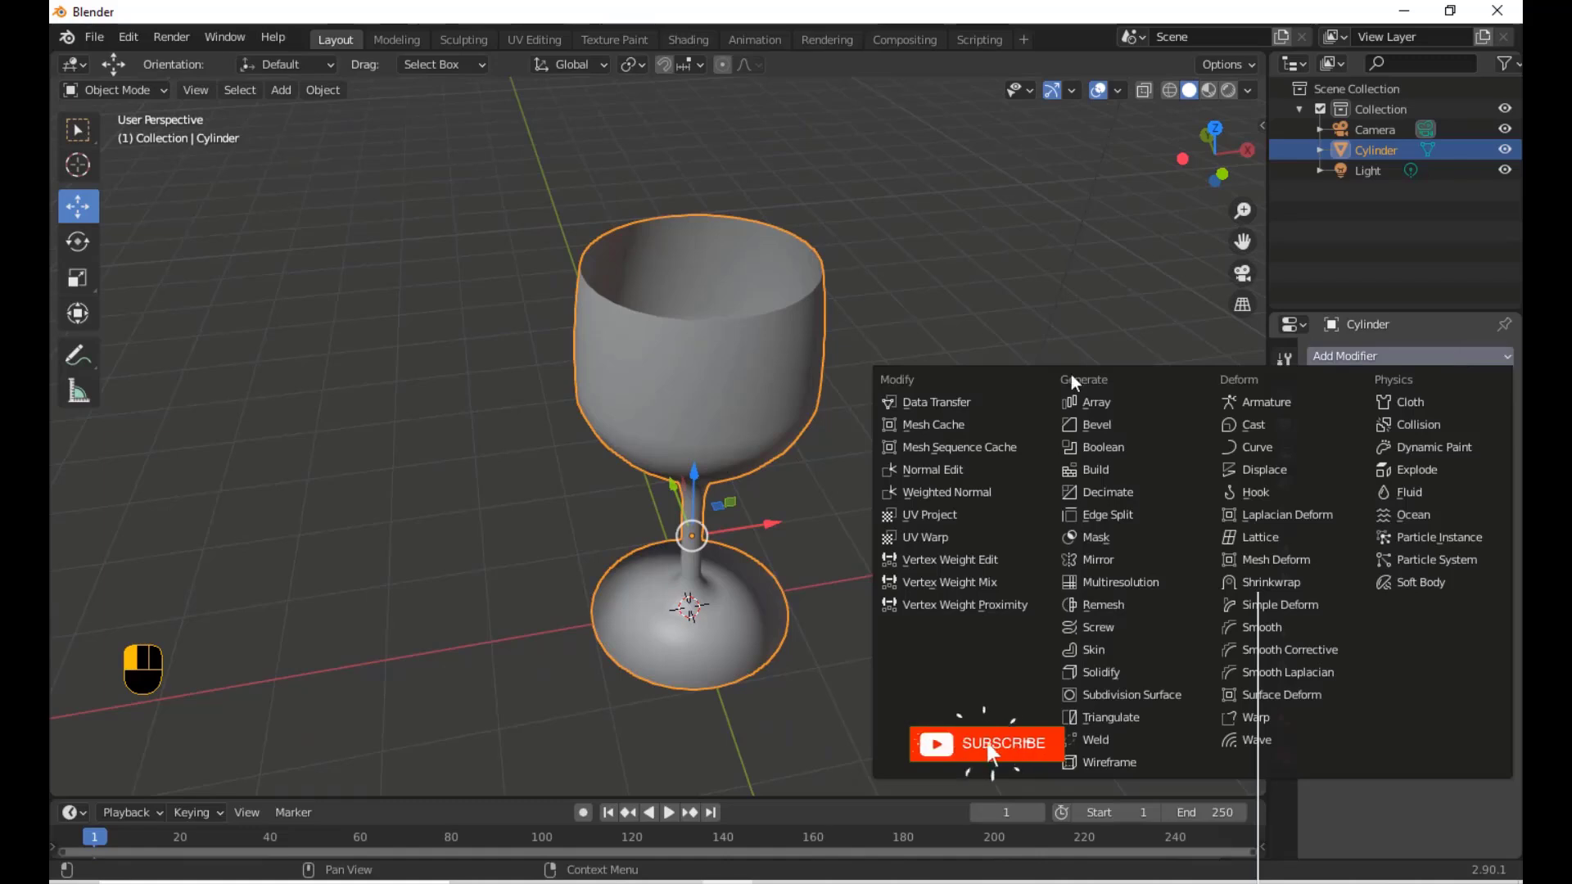
left_click(1120, 694)
Examine the subdivided glass up close, from the bowl and stem down to the rim of the base
scroll(719, 332, "up", 3)
middle_click_drag(719, 333, 708, 260)
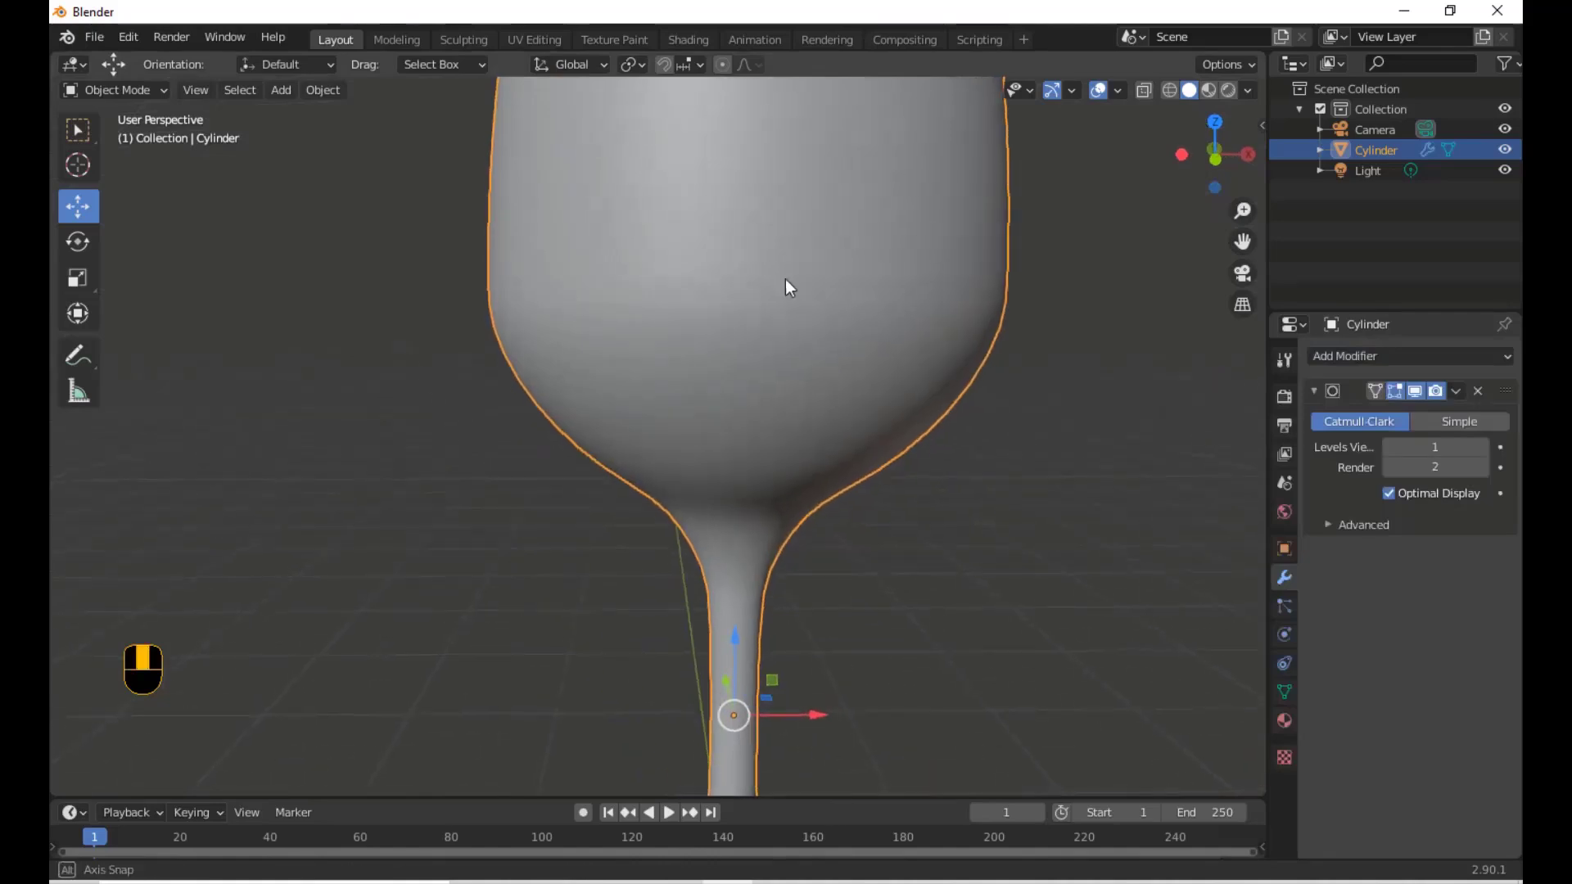
scroll(790, 286, "down", 5)
middle_click_drag(706, 636, 724, 588, "shift")
scroll(721, 489, "up", 3)
scroll(755, 508, "up", 2)
middle_click_drag(757, 509, 845, 512)
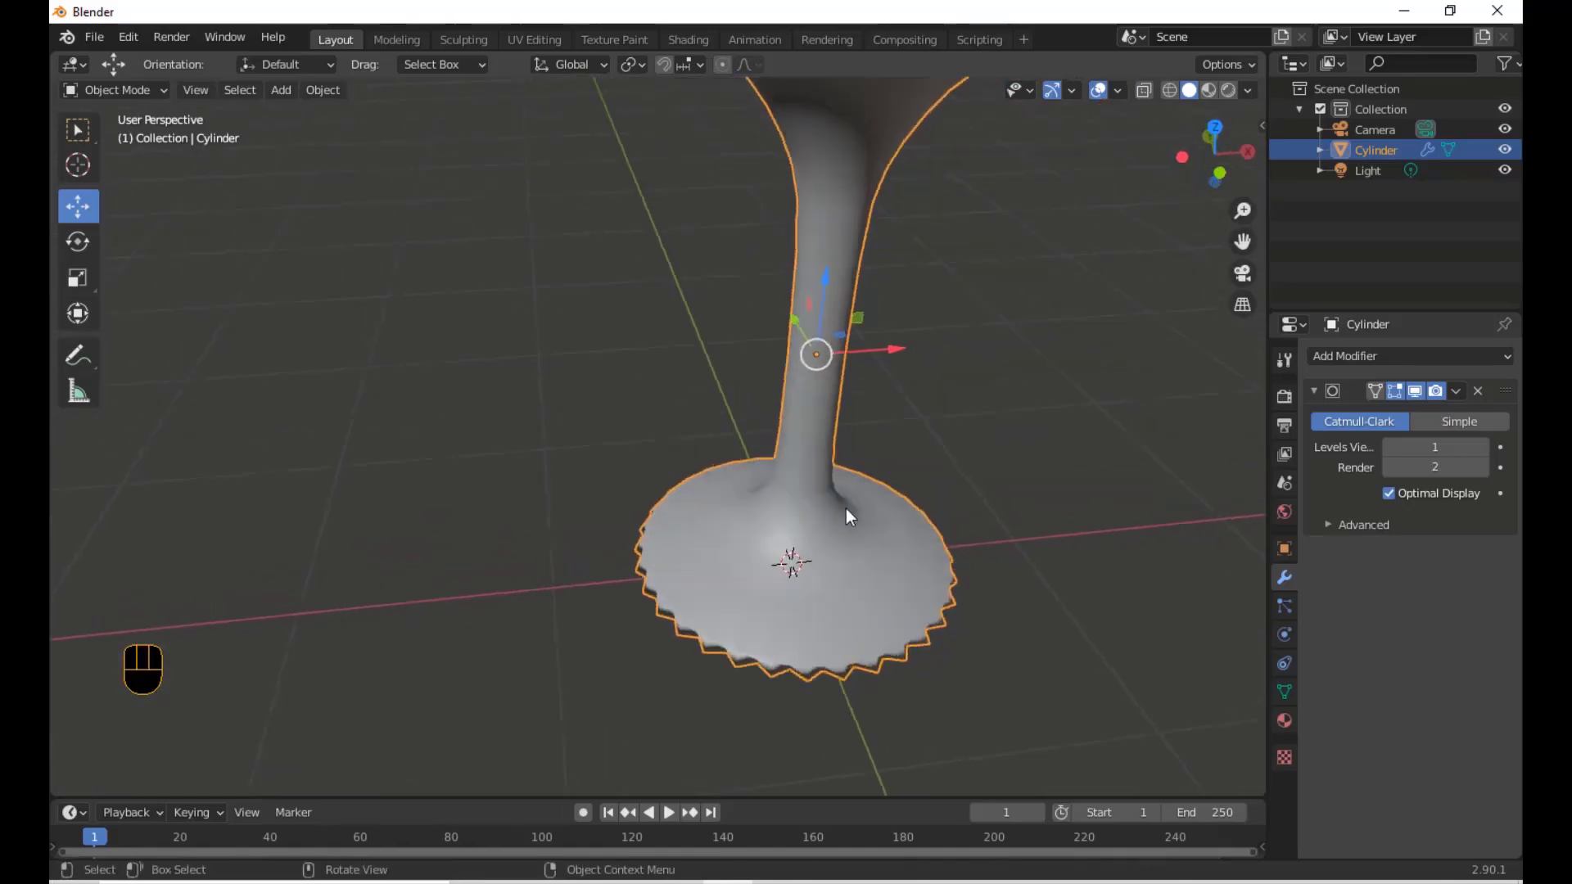
scroll(845, 524, "down", 2)
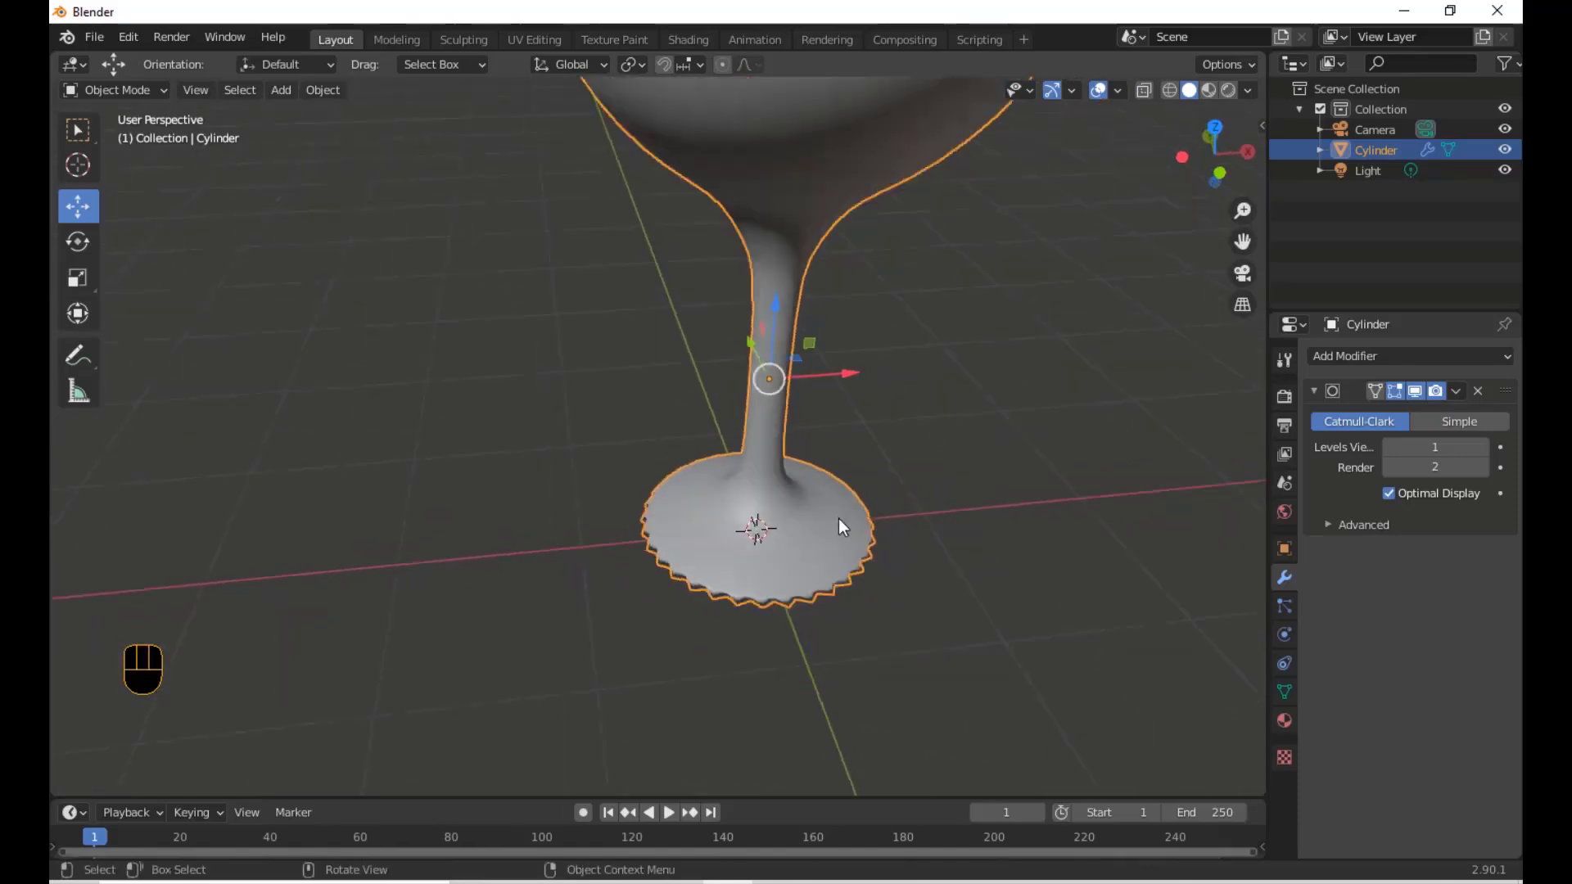
Delete the underside face of the glass's base in Edit Mode and return to Object Mode
key("Tab")
mouse_move(838, 518)
middle_mouse_down()
mouse_move(834, 401)
mouse_move(846, 580)
mouse_move(837, 520)
middle_mouse_up()
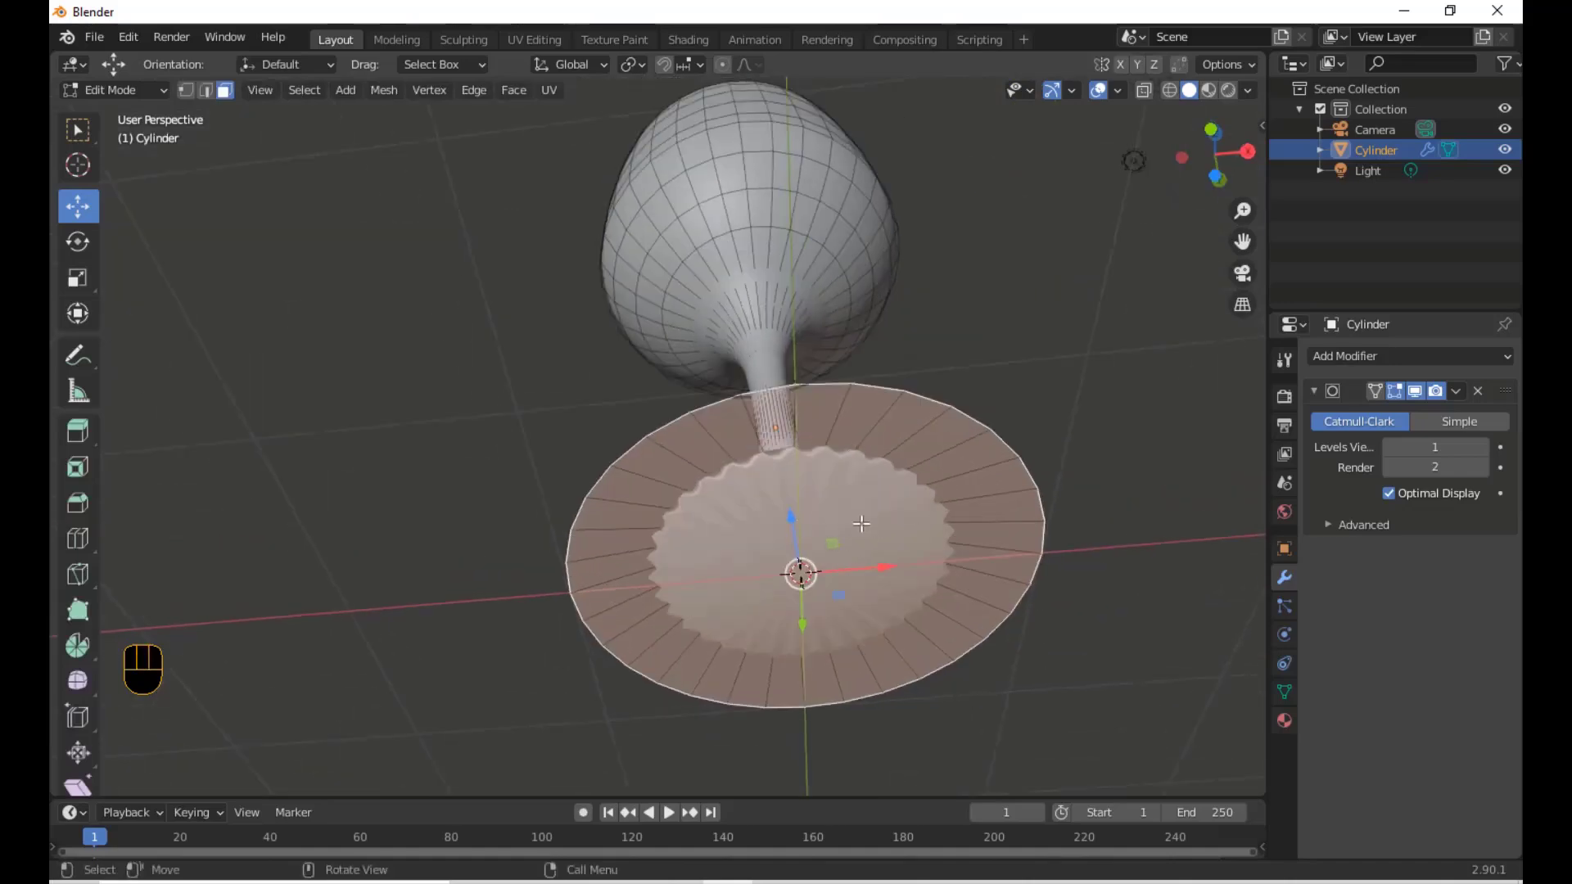
key("x")
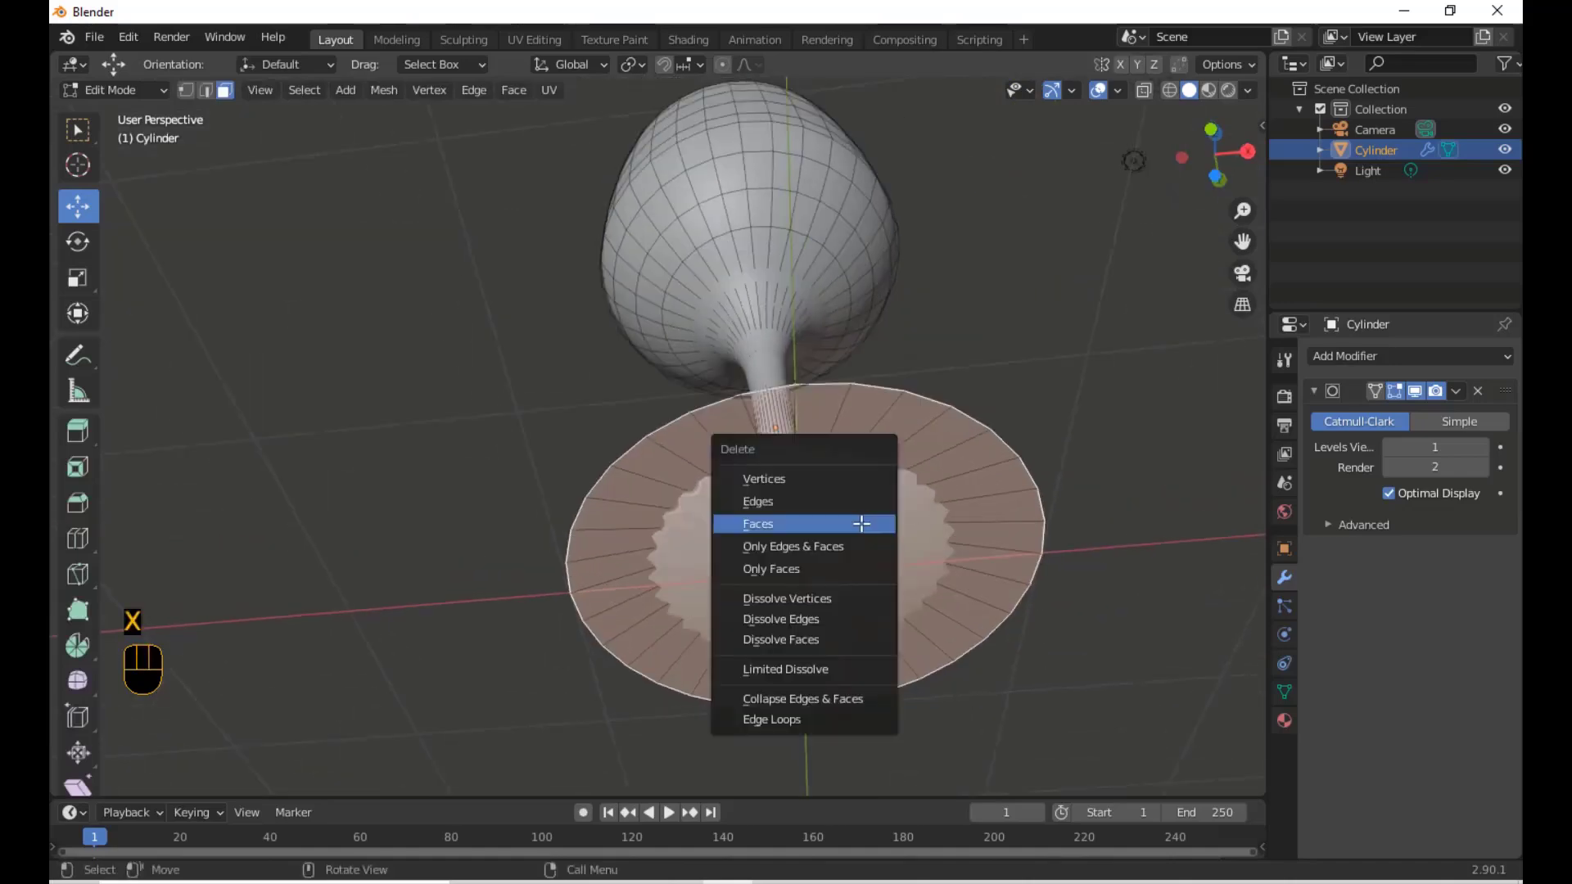
left_click(790, 524)
middle_click_drag(790, 524, 803, 581)
key("Tab")
scroll(811, 488, "up", 3)
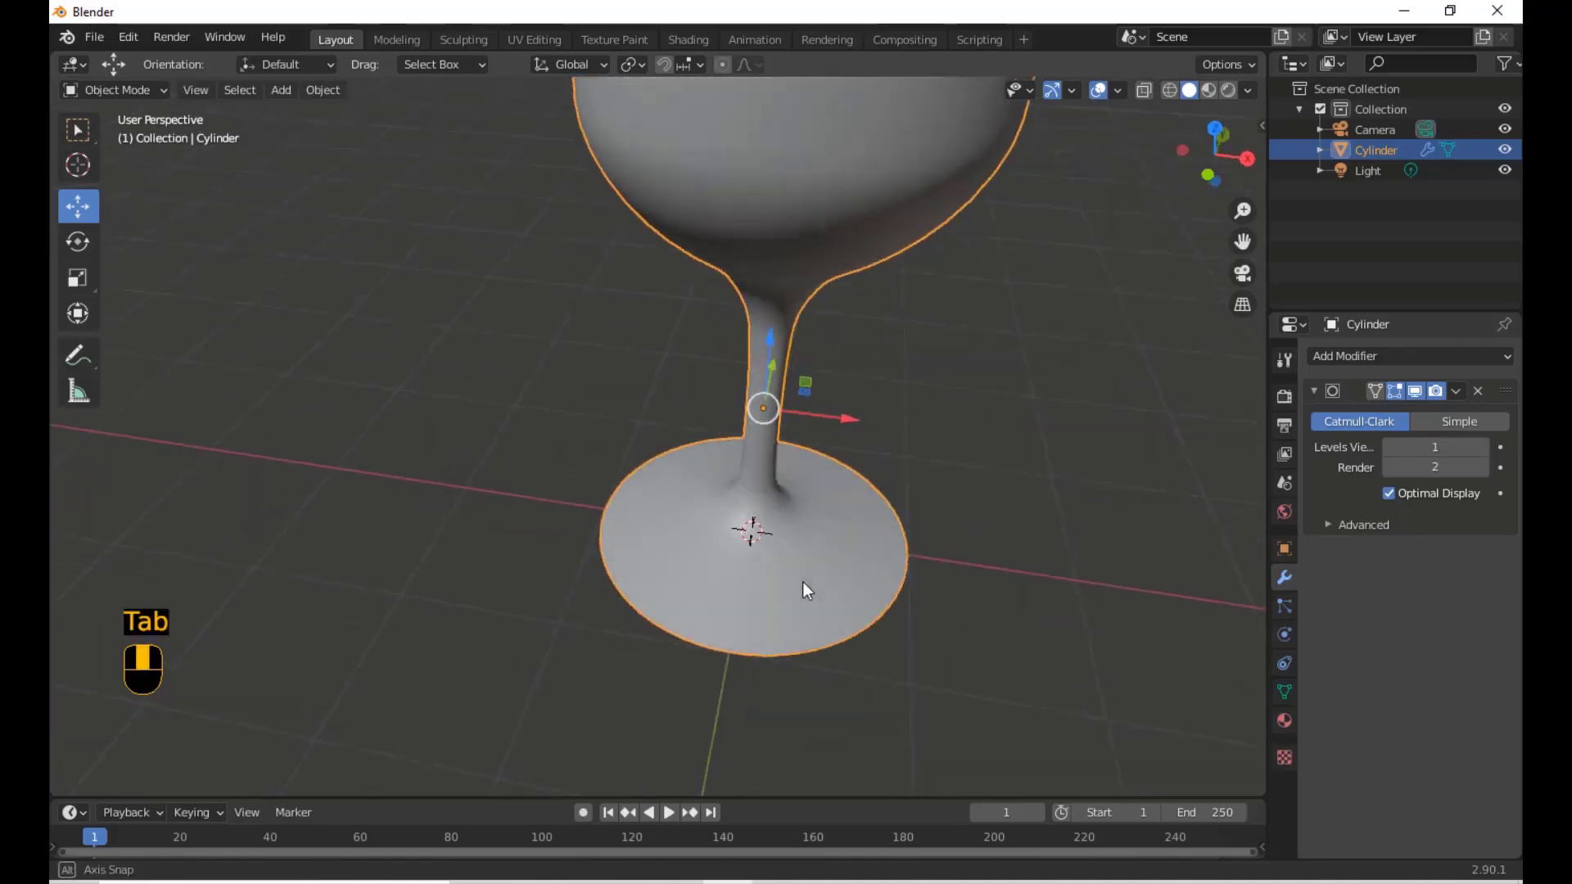
Add a Solidify modifier to the glass while in Edit Mode
scroll(827, 509, "down", 5)
middle_click_drag(823, 493, 839, 443)
key("Tab")
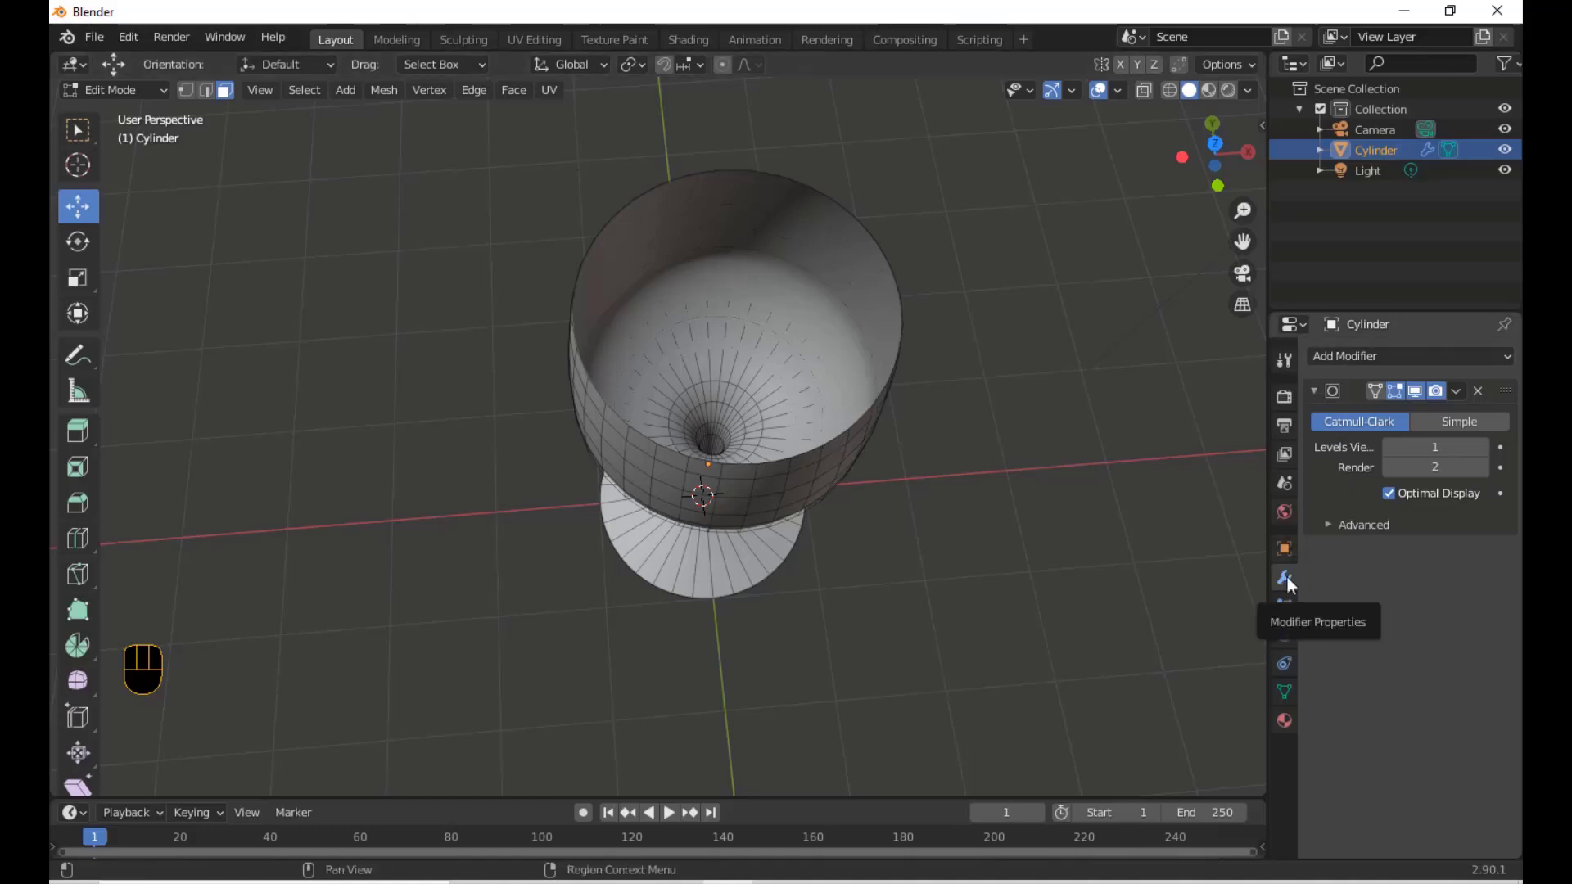
left_click(1472, 354)
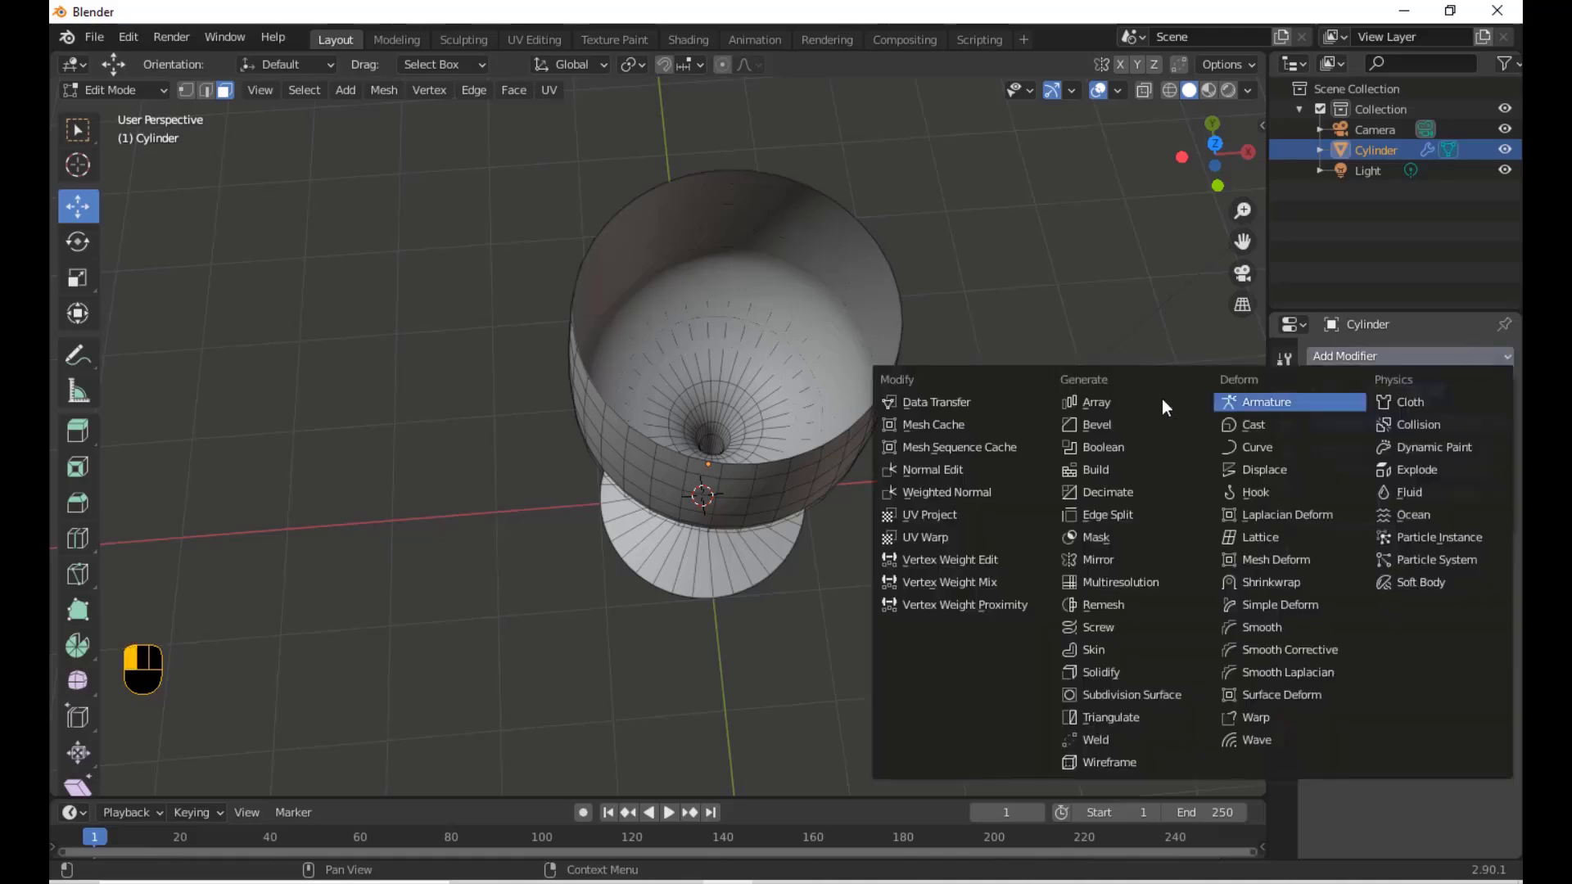
left_click(1111, 680)
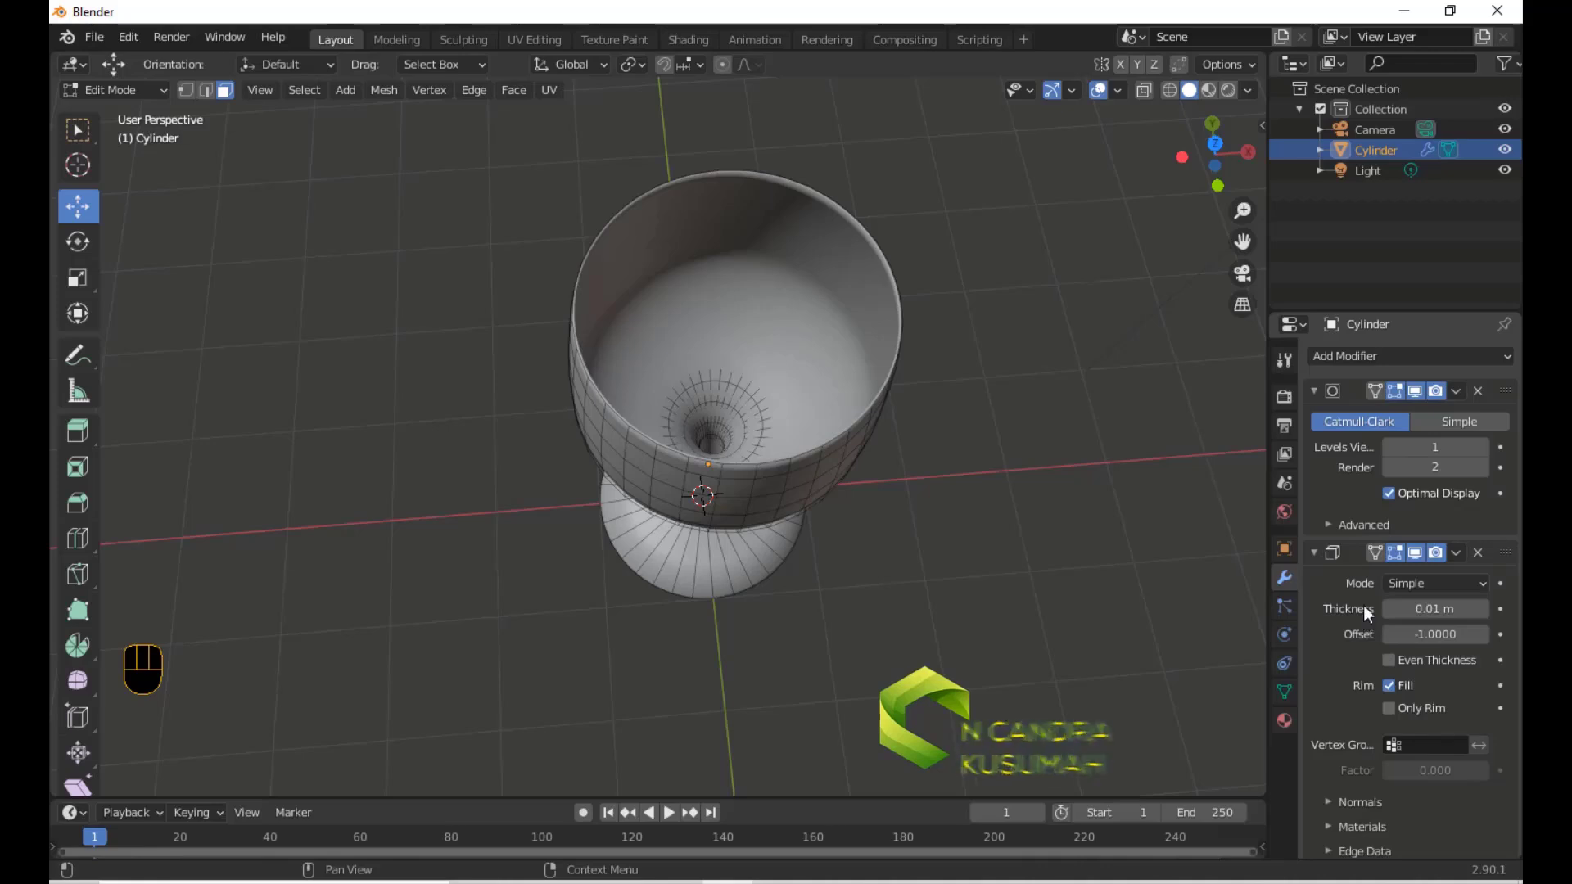
Set the Solidify modifier's thickness to 0.03 m
left_click(1480, 608)
left_click(1483, 609)
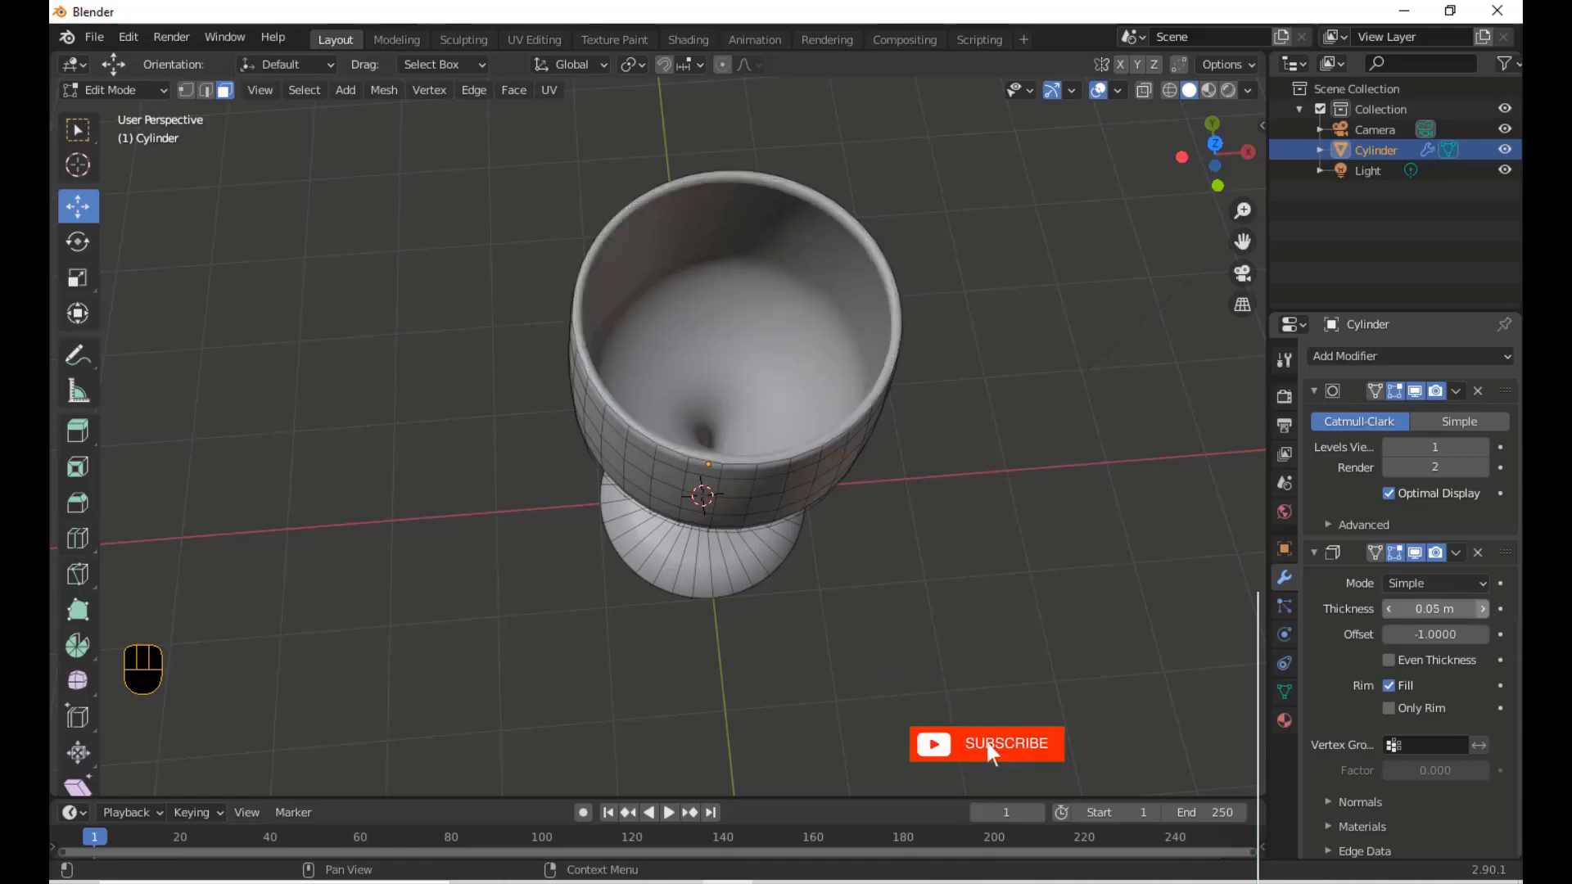
left_click(1483, 608)
left_click(1483, 608)
scroll(909, 413, "up", 2)
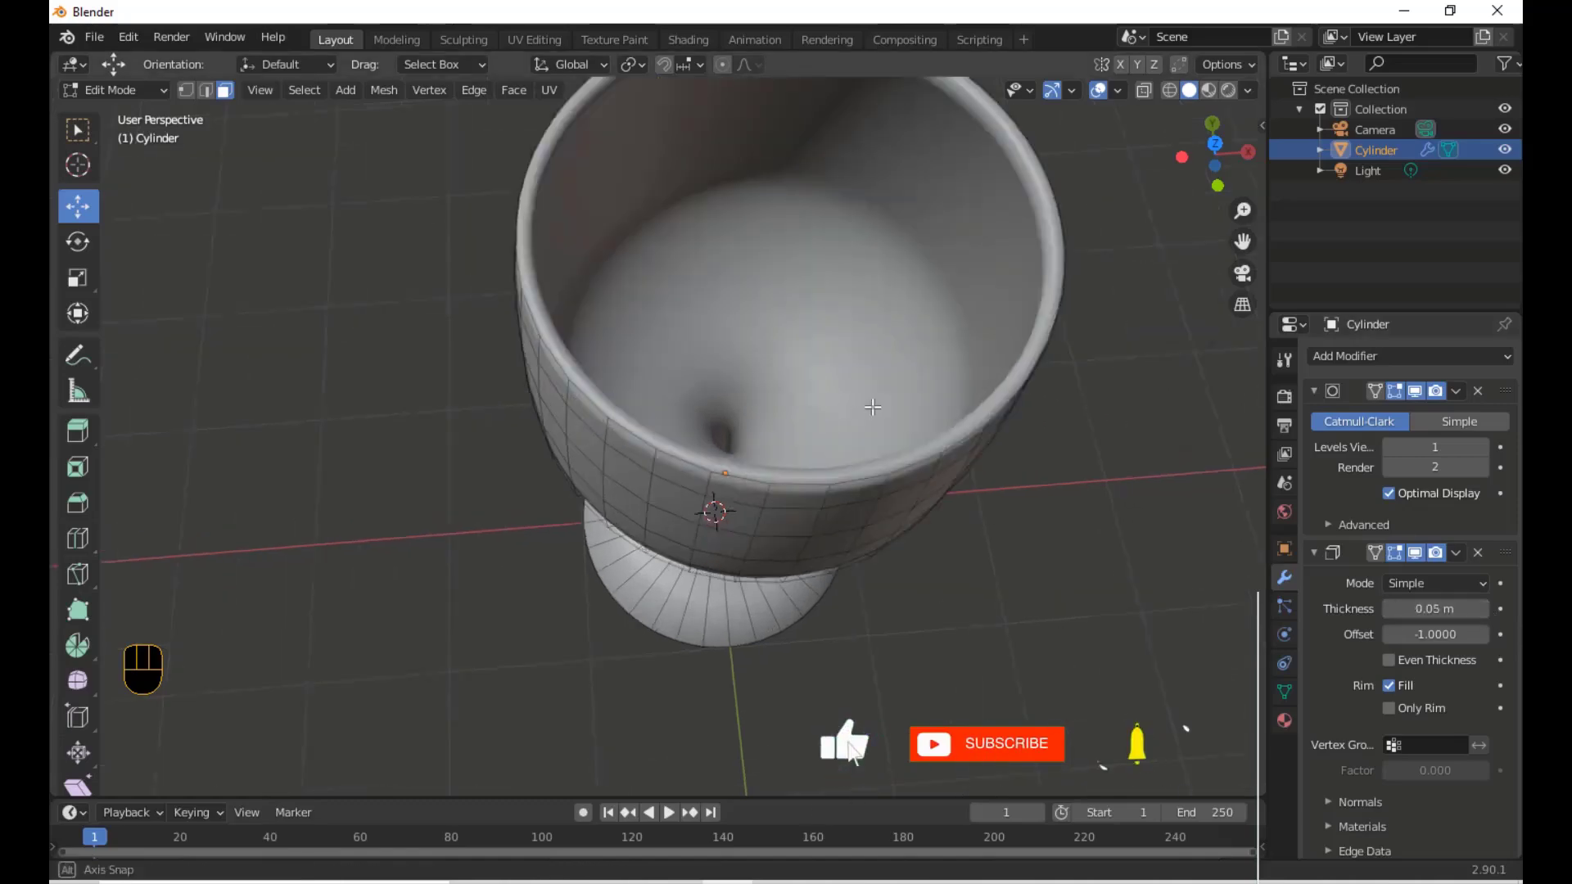
middle_click_drag(909, 413, 876, 395)
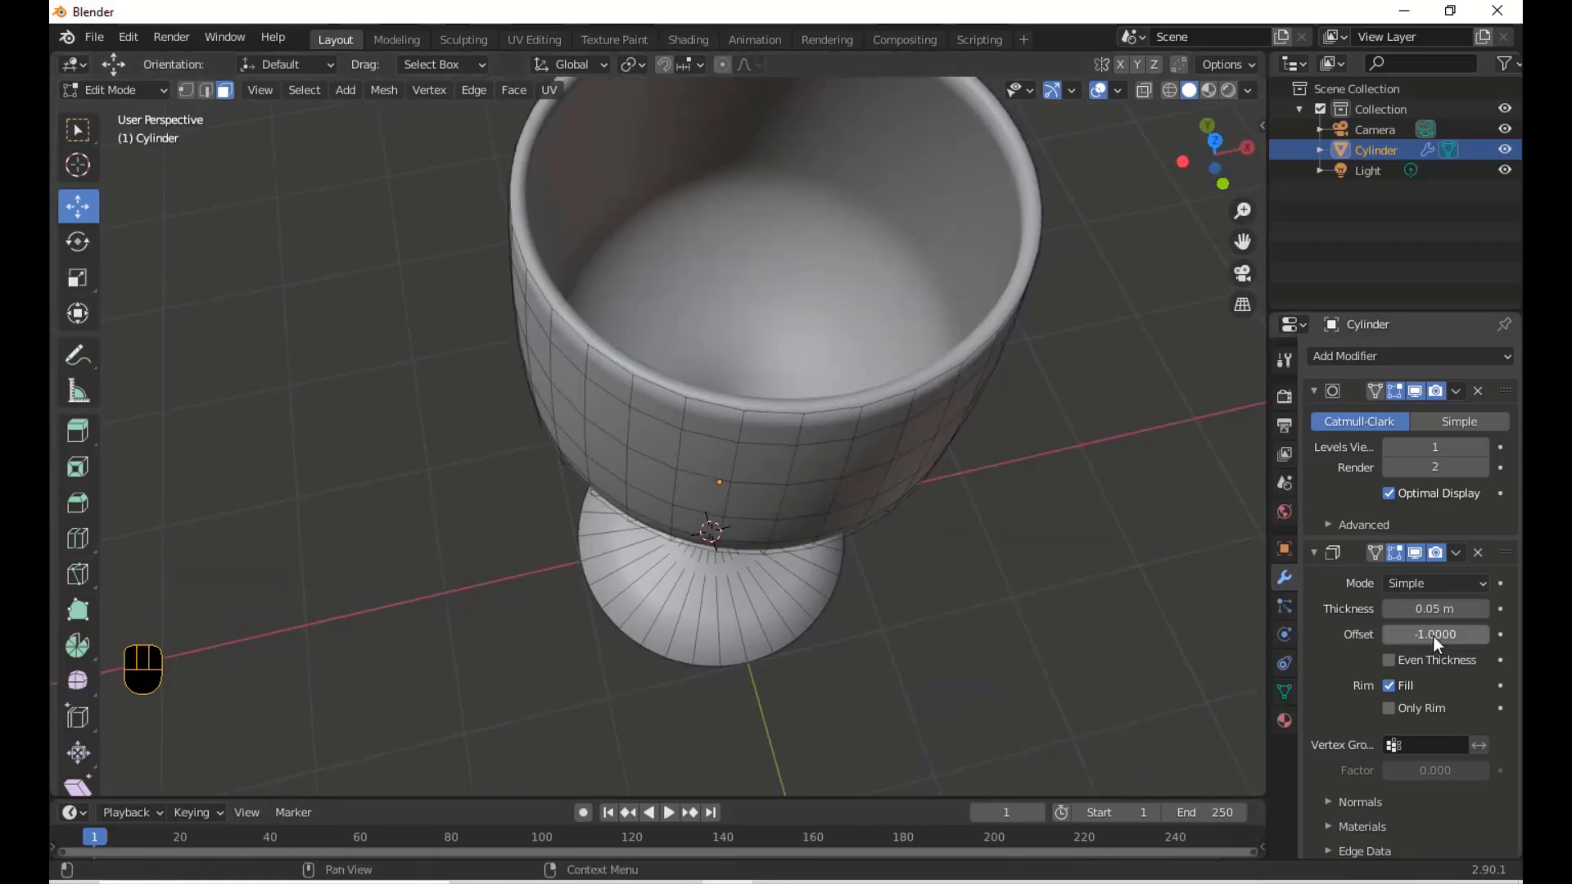
left_click(1389, 609)
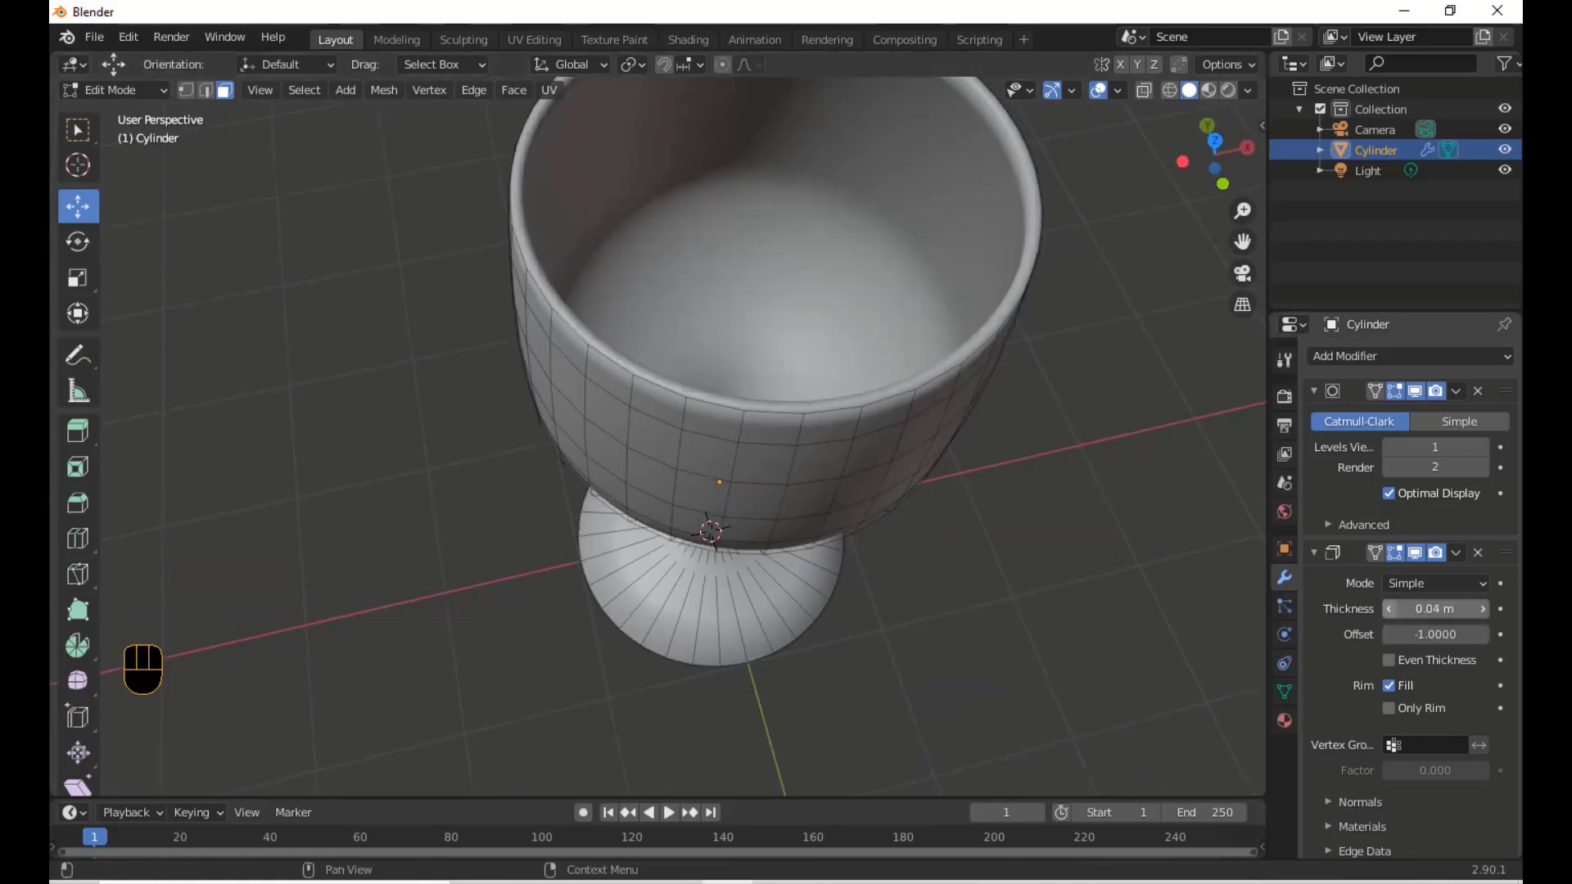
left_click(1389, 609)
Return to Object Mode, check the thickened glass from the front and at an angle, and deselect it
mouse_move(870, 431)
middle_mouse_down()
mouse_move(827, 350)
mouse_move(894, 455)
mouse_move(874, 473)
mouse_move(863, 351)
mouse_move(863, 412)
middle_mouse_up()
scroll(895, 455, "down", 5)
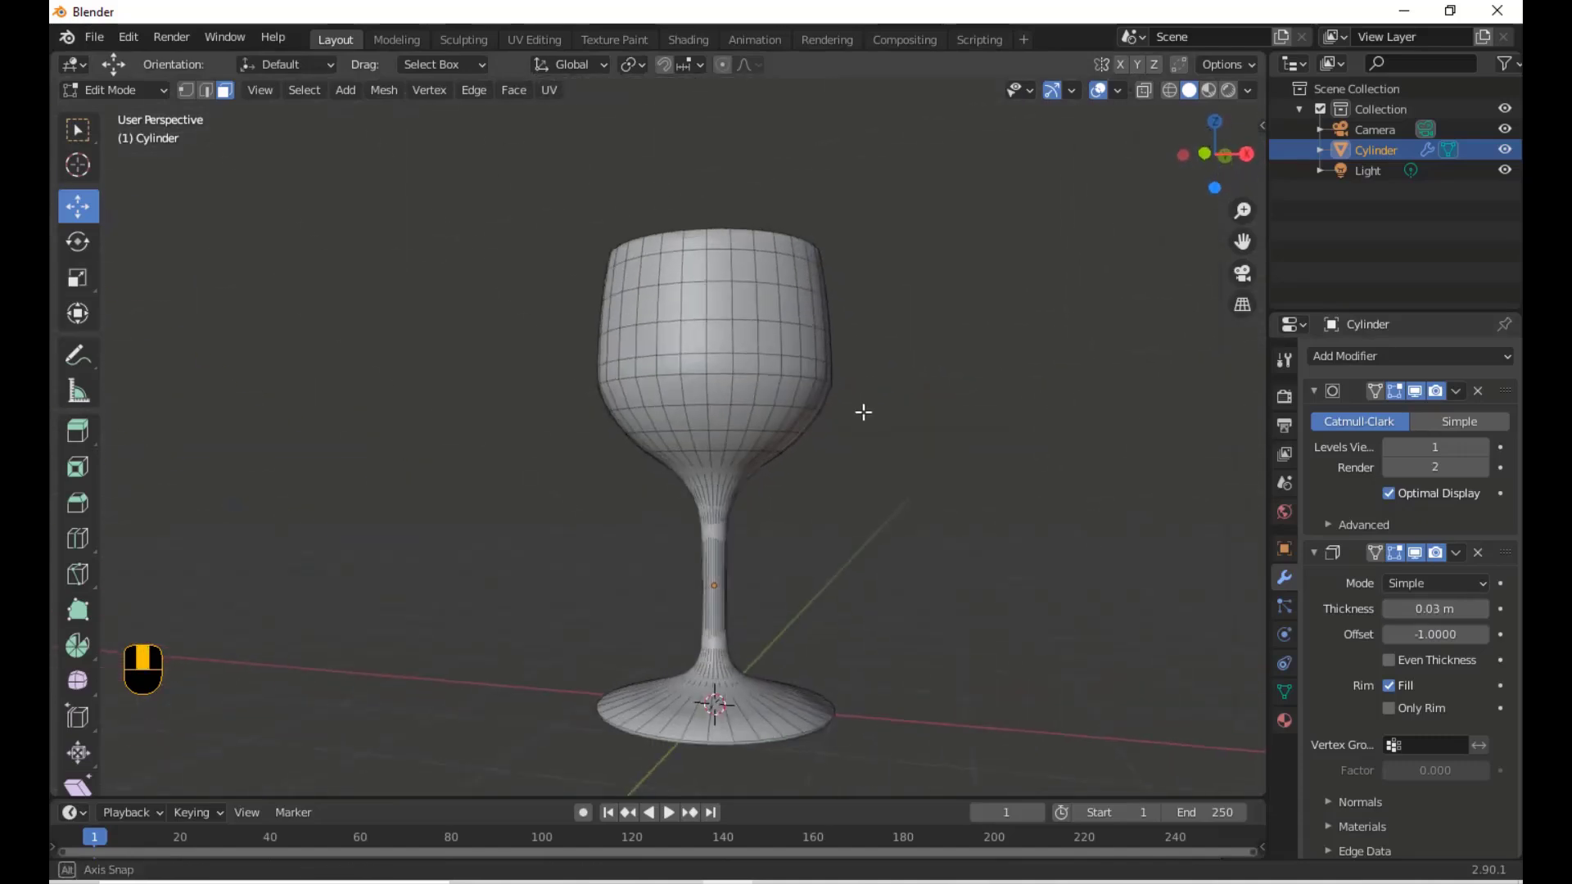
middle_click_drag(762, 361, 764, 385)
key("KP_1")
key("Tab")
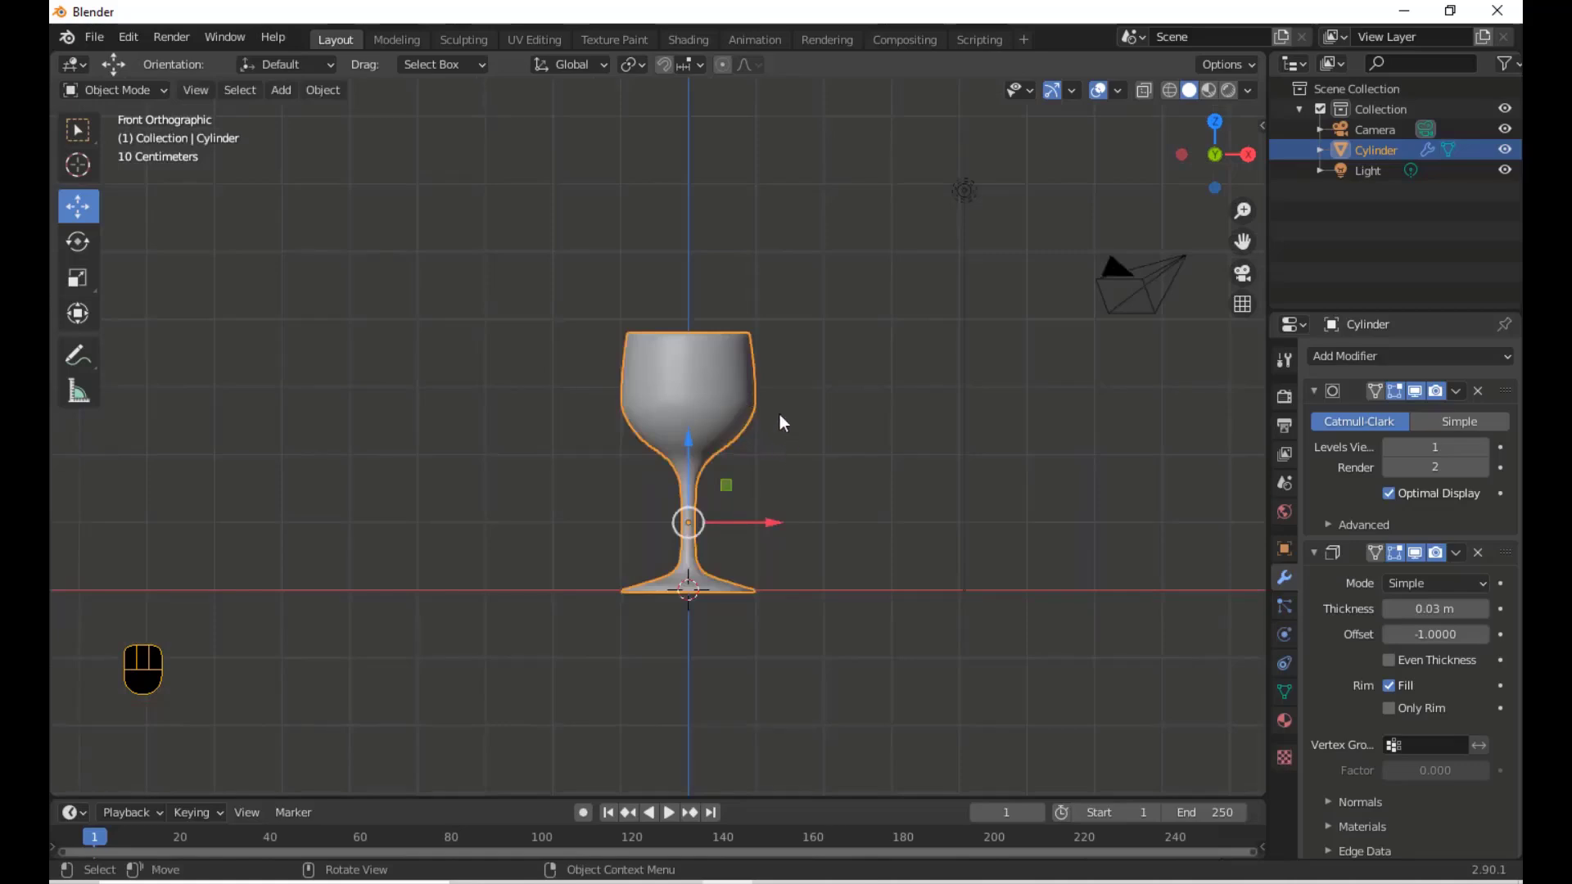
scroll(773, 393, "up", 3)
scroll(734, 376, "down", 3)
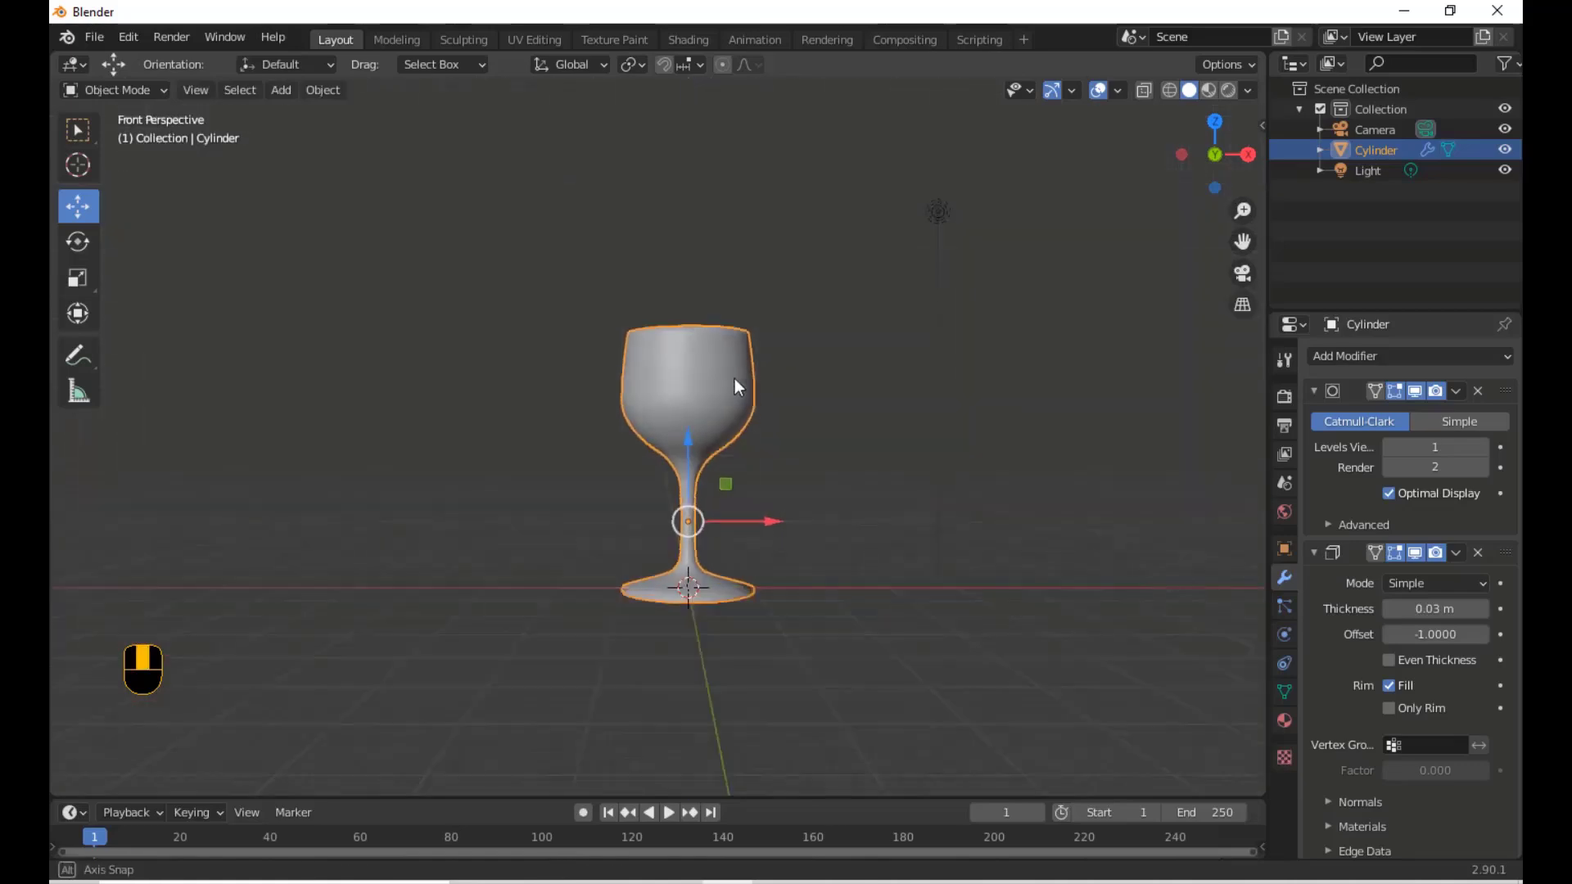
middle_click_drag(735, 378, 774, 436)
left_click(509, 473)
Place the 3D cursor on the X axis to the left of the glass in front view and add a cylinder mesh there
key("KP_1")
middle_click_drag(509, 467, 619, 510, "shift")
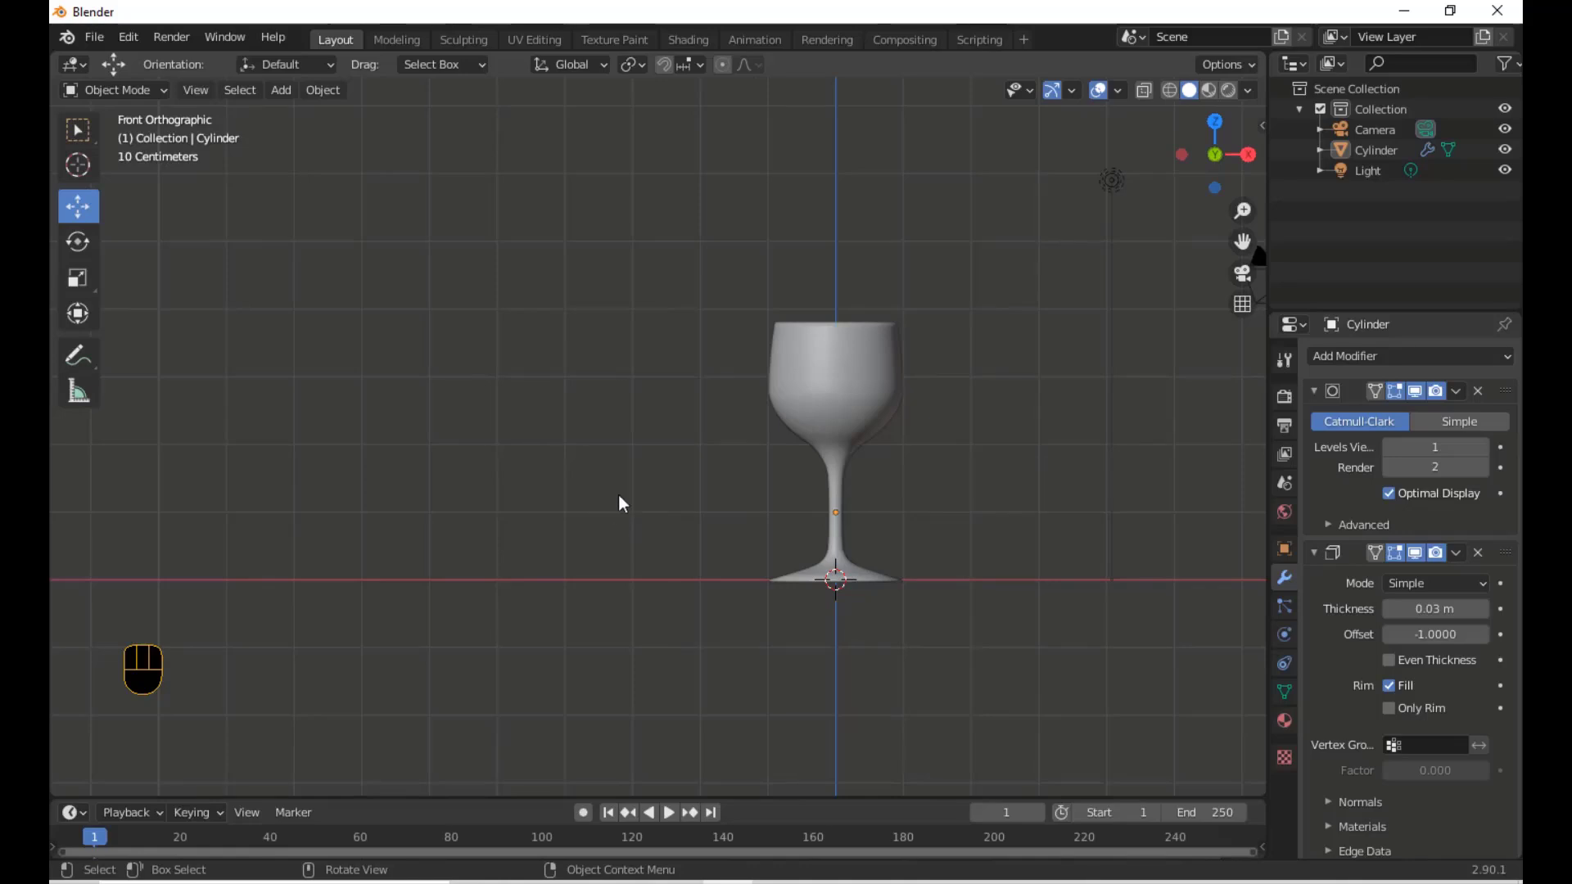
right_click(564, 579, "shift")
key("shift+a")
mouse_move(568, 473)
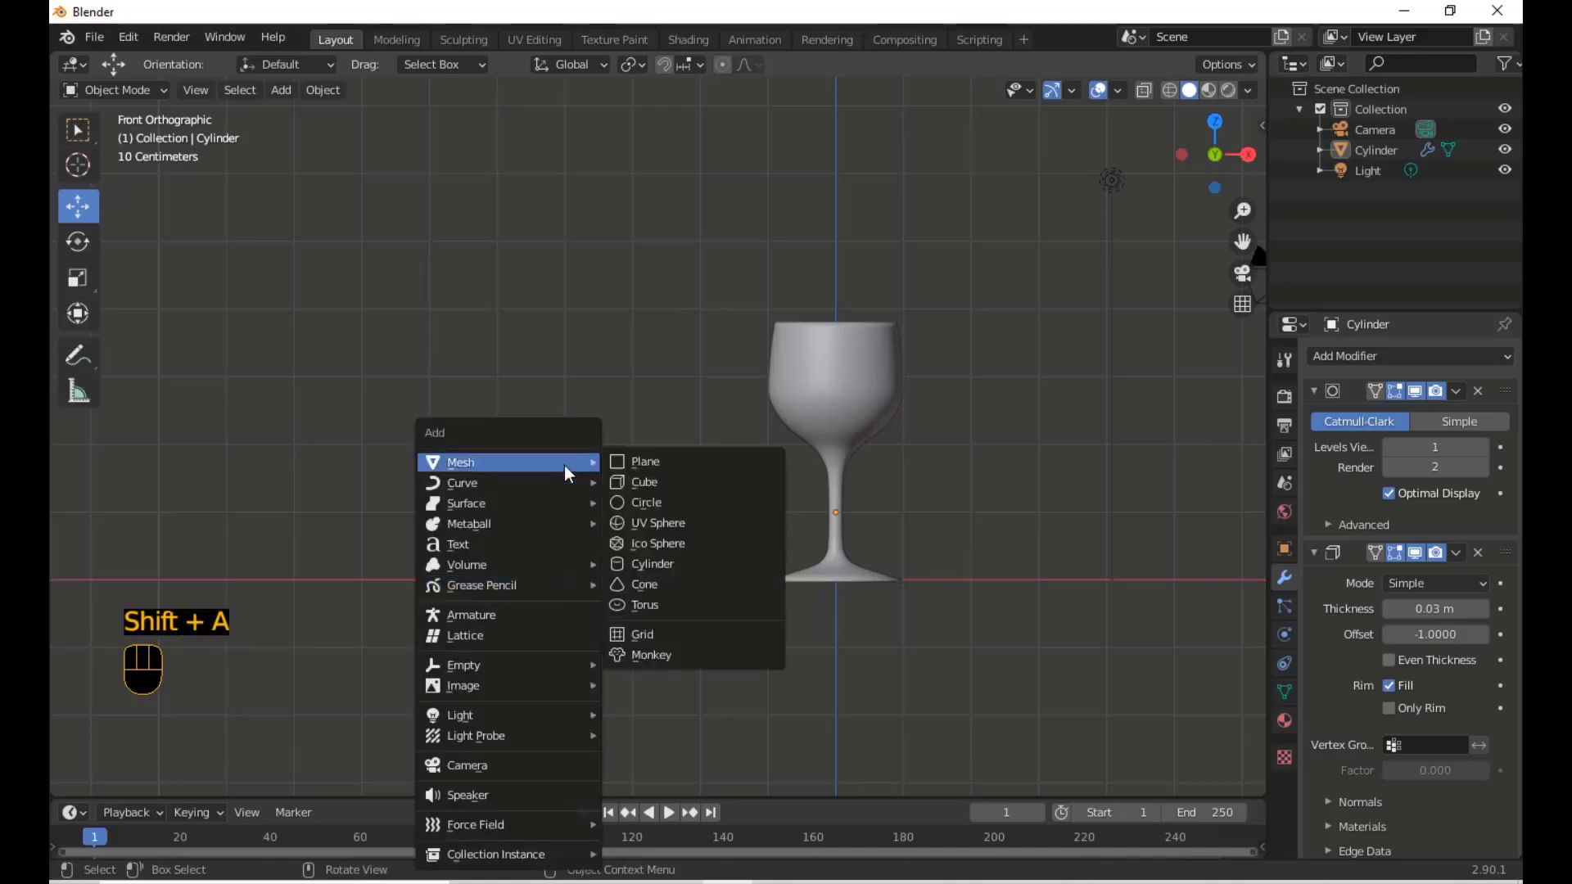
left_click(676, 563)
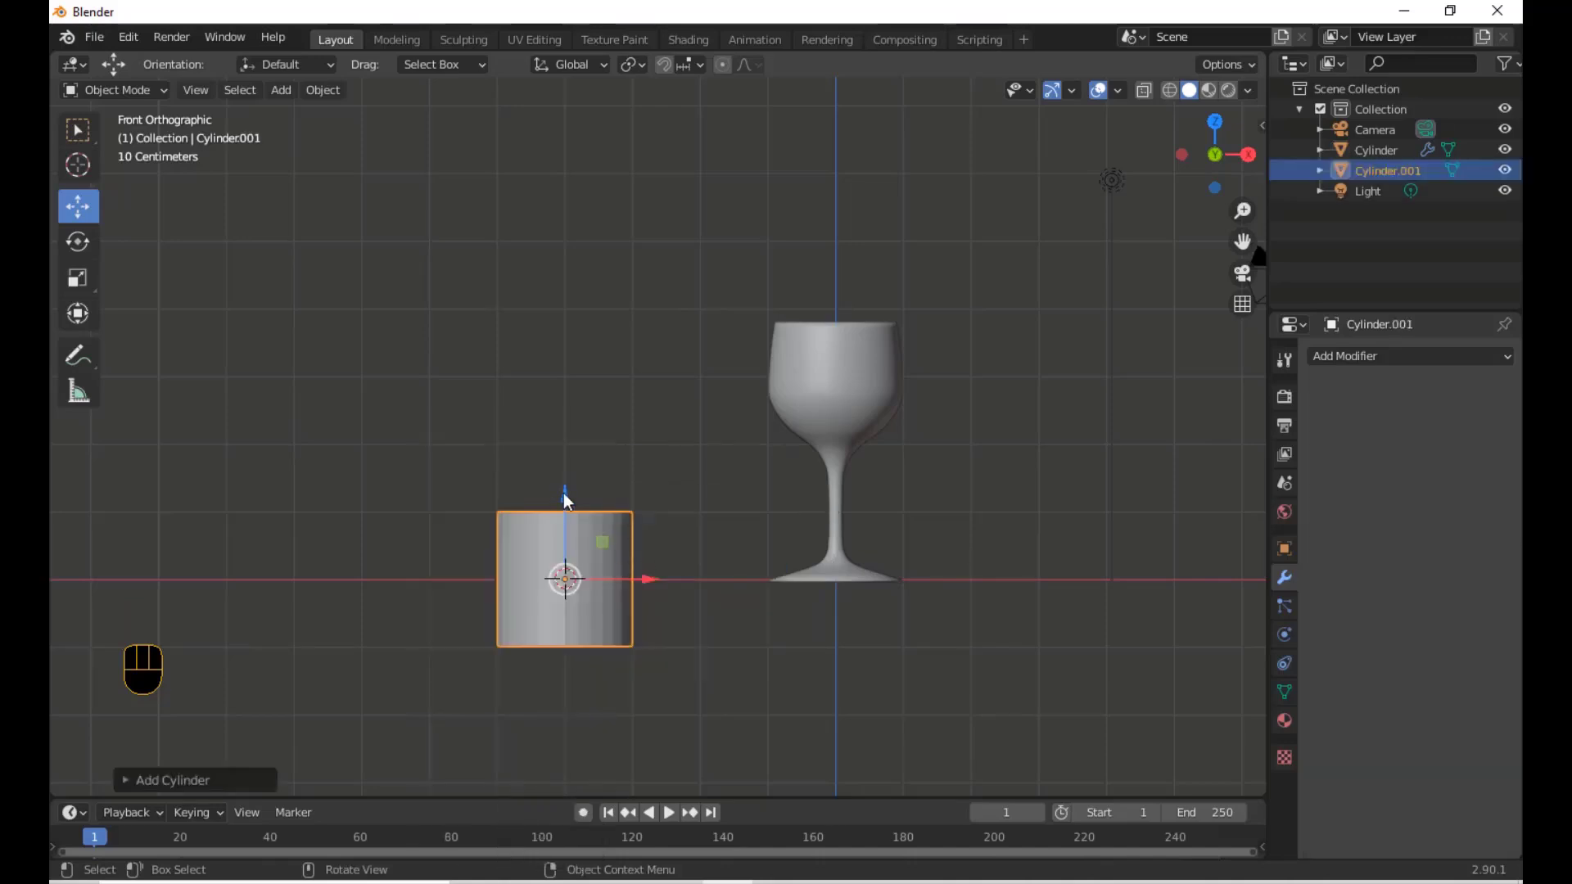
Move the new cylinder up along Z until its bottom rests on the X axis line
left_click_drag(565, 494, 572, 453)
left_click_drag(571, 412, 568, 421)
scroll(556, 475, "up", 1)
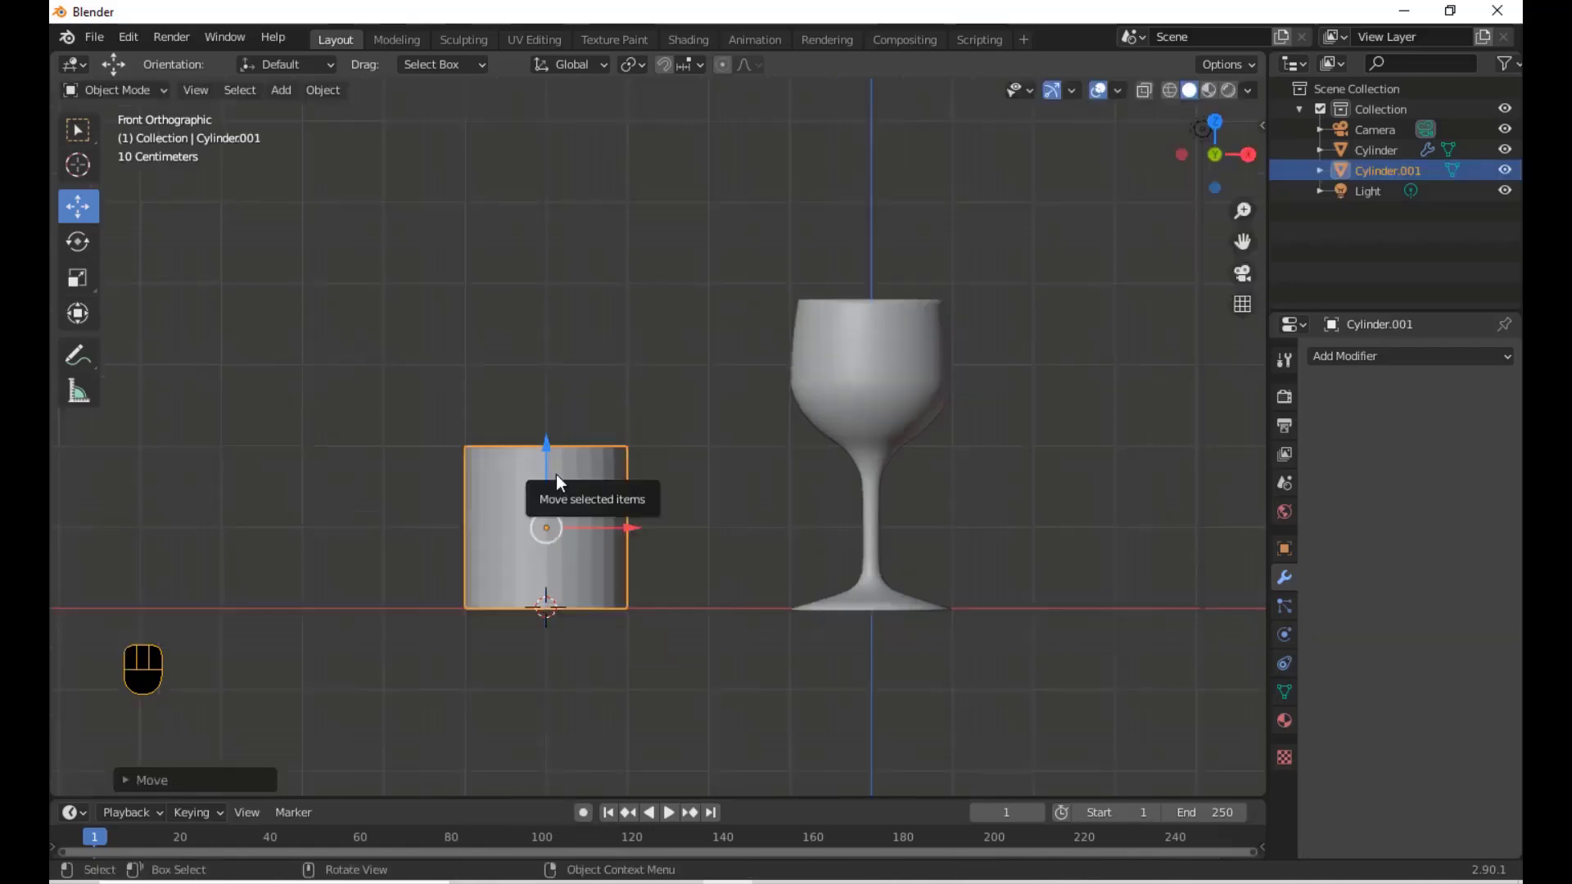
Delete the top face of the new cylinder in Edit Mode to open it up
key("Tab")
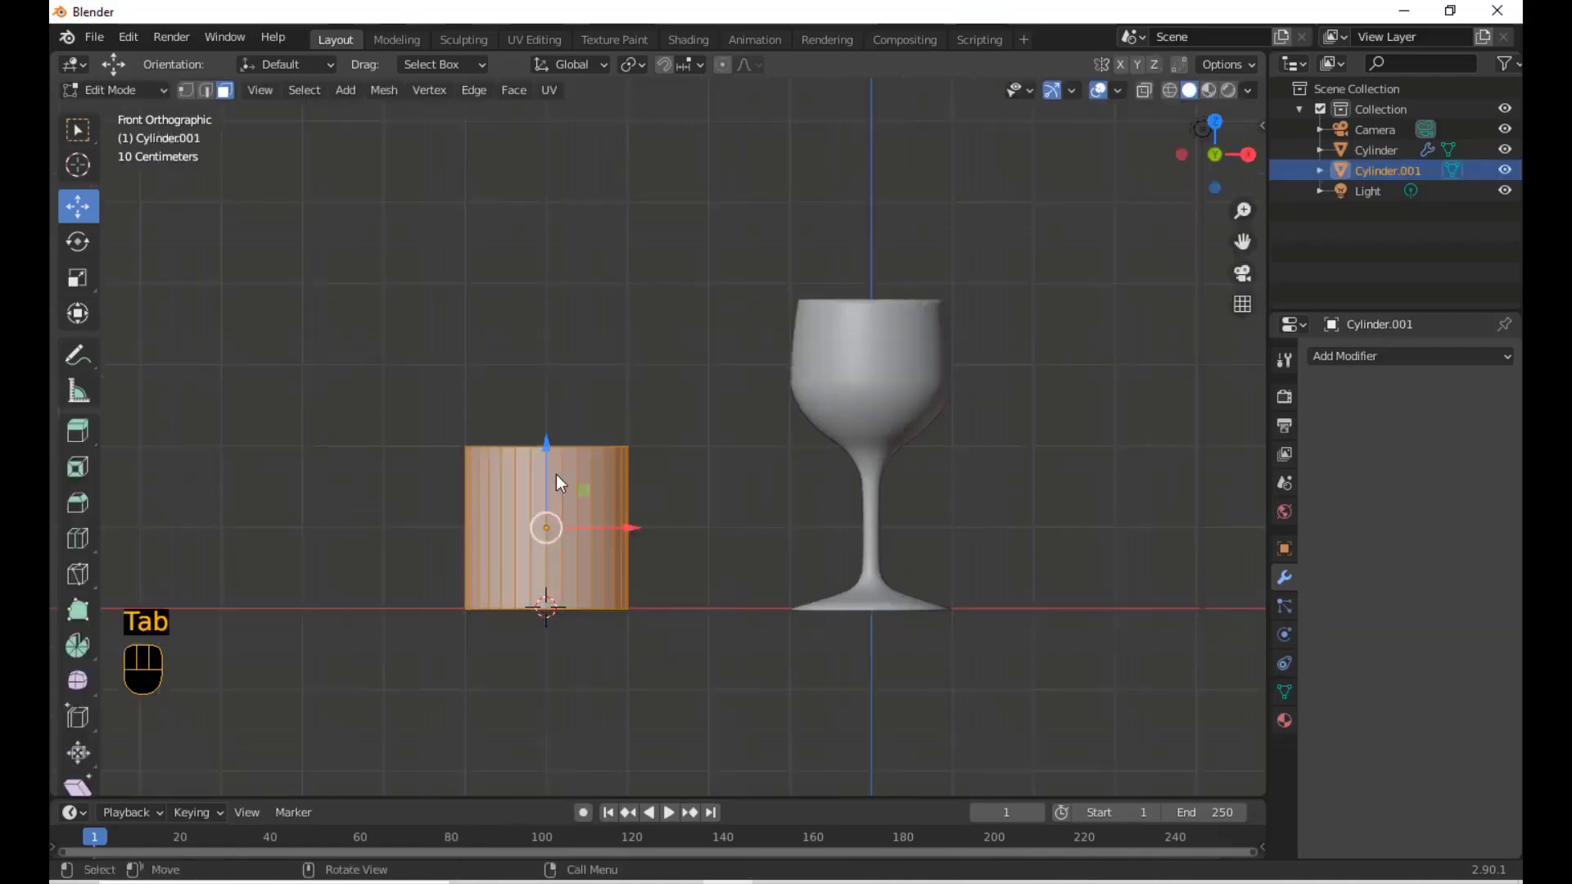
middle_click_drag(557, 474, 598, 286)
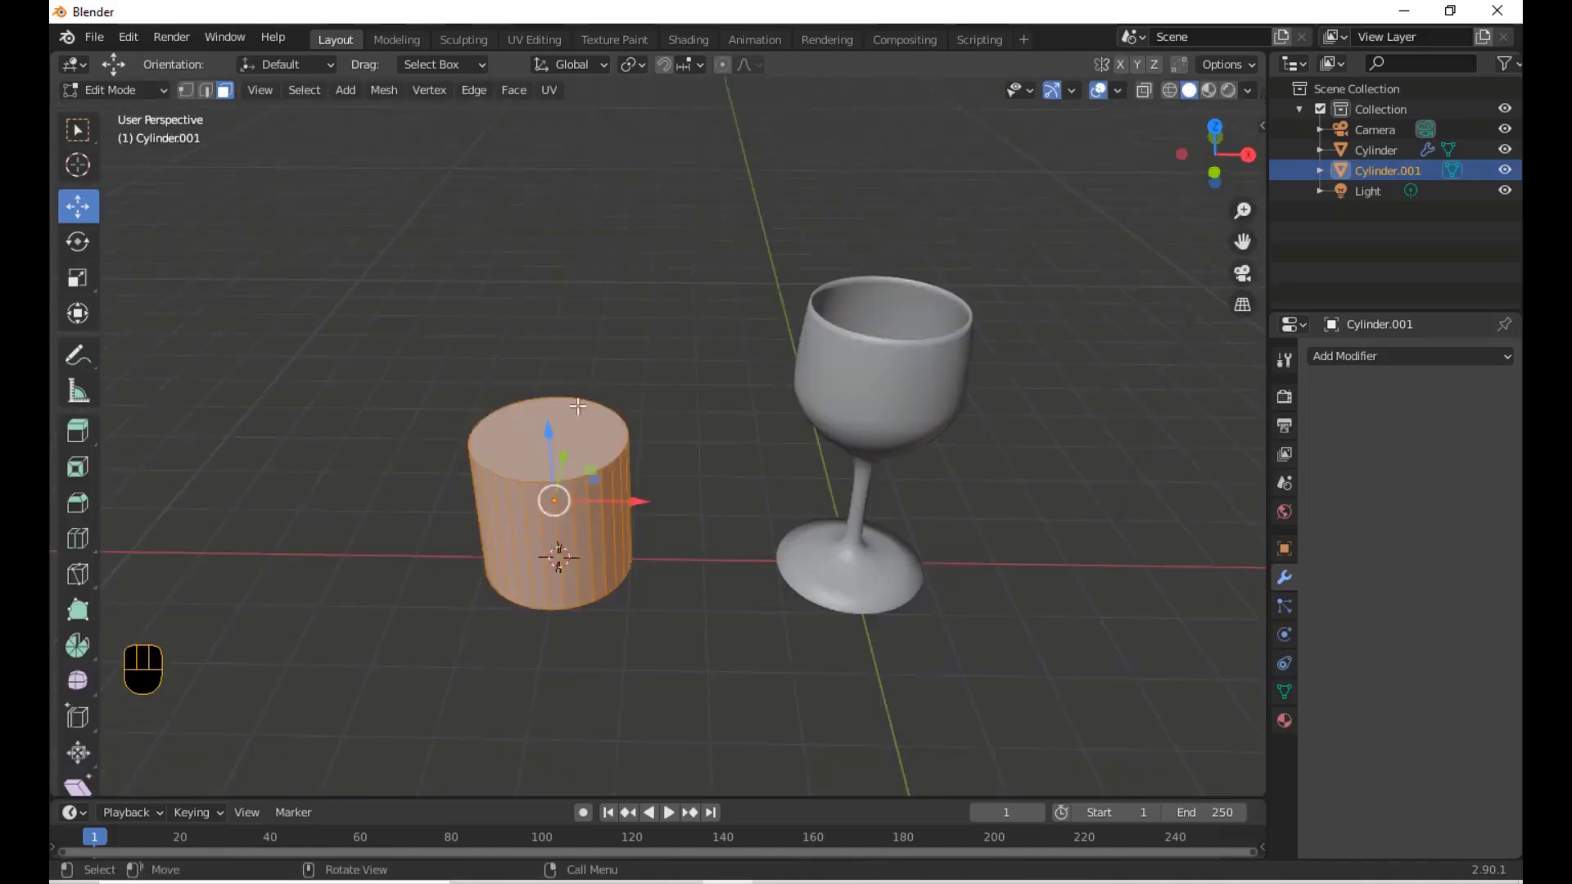
left_click(578, 430)
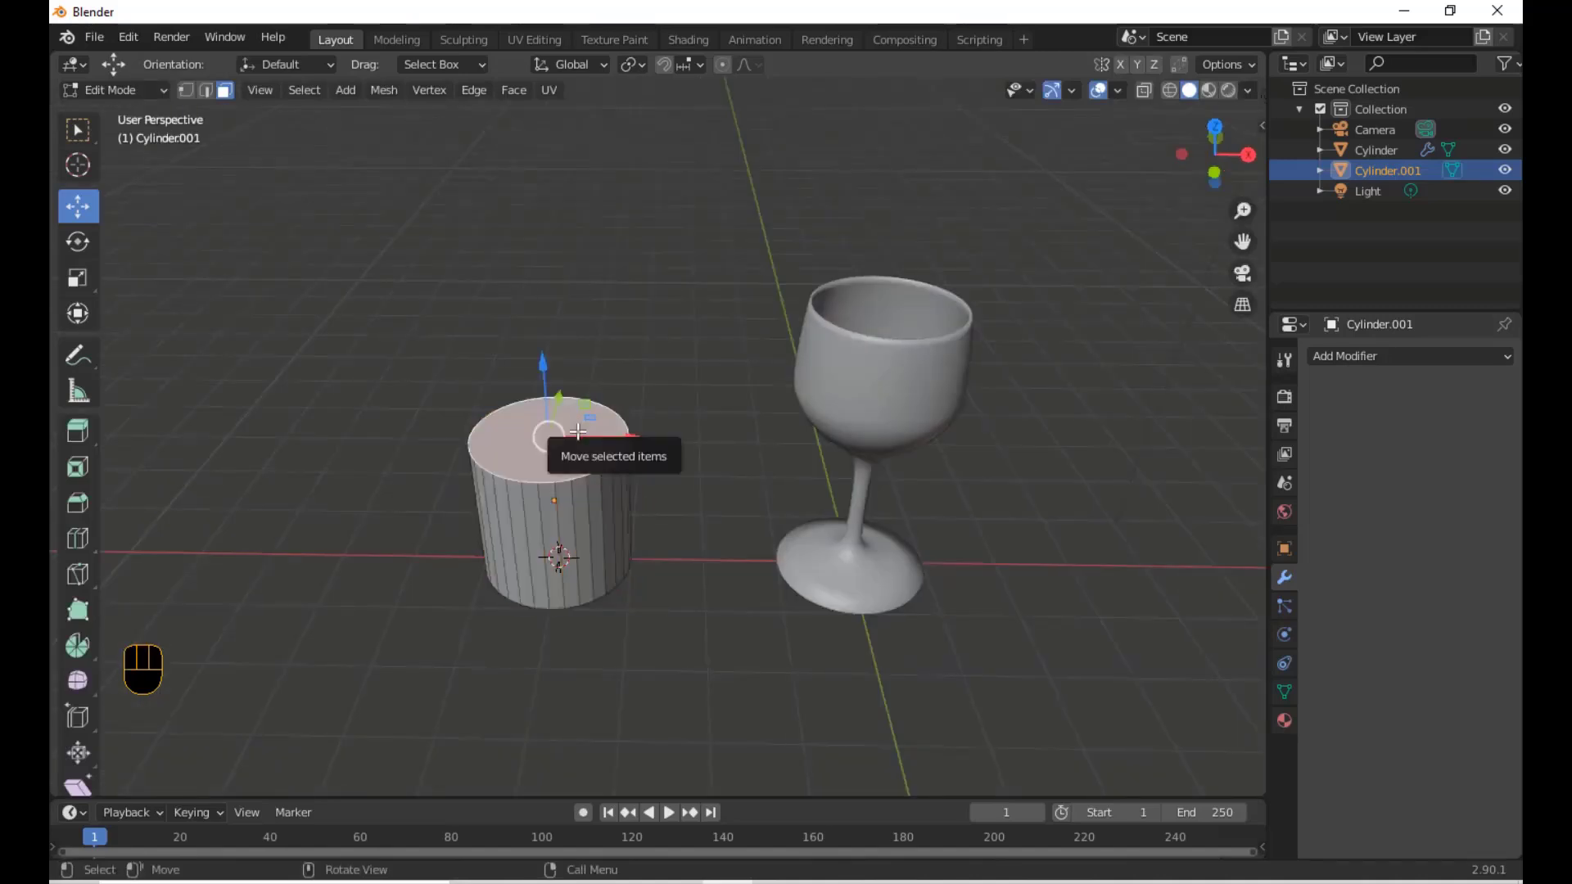
key("x")
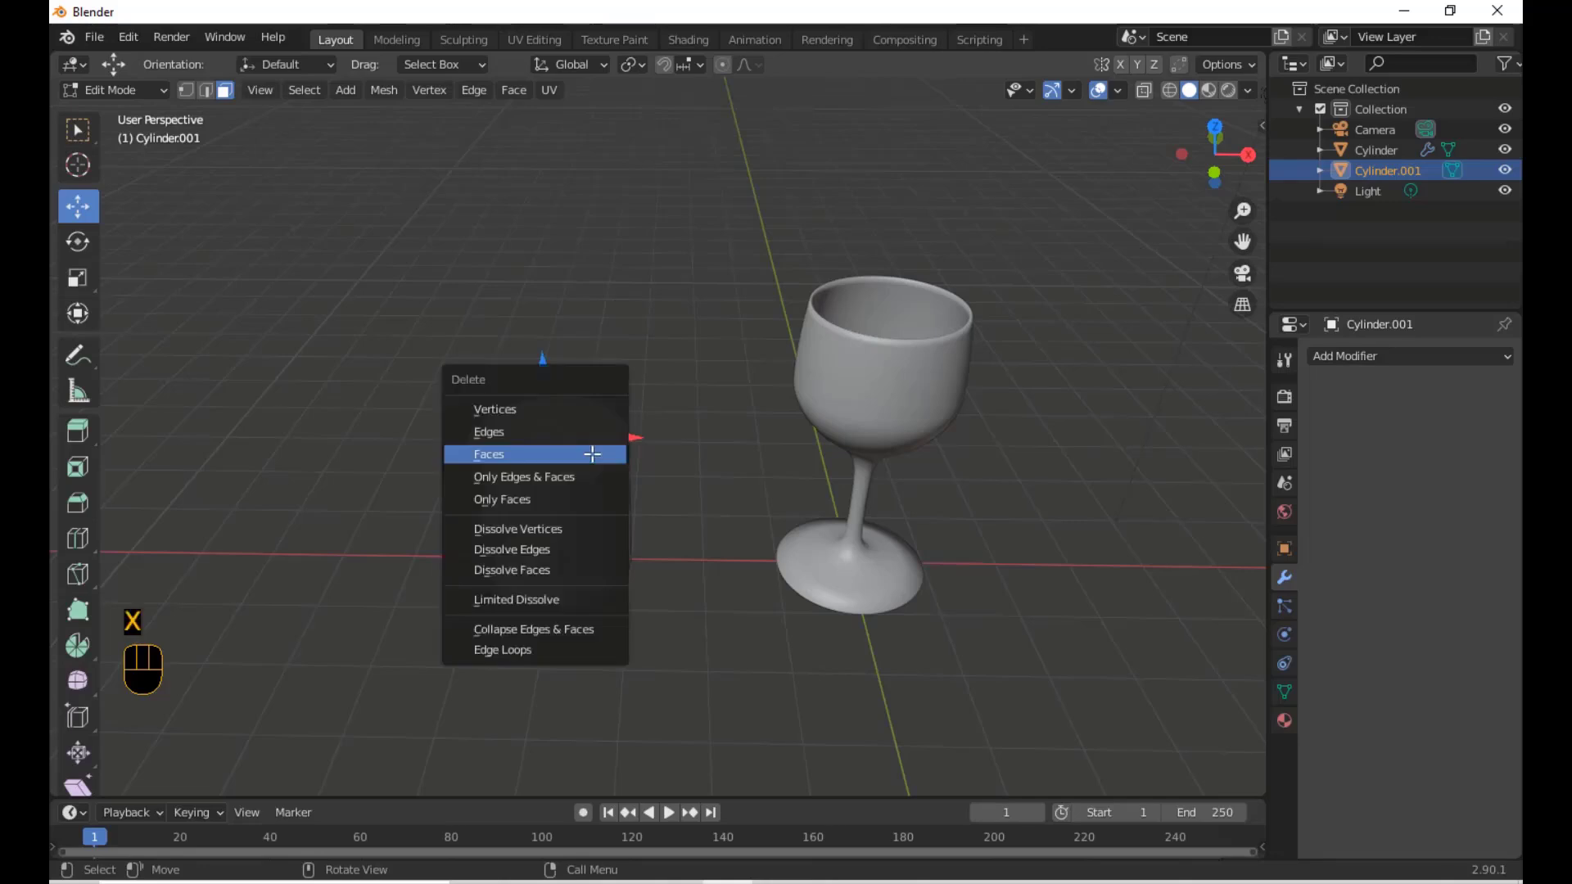
left_click(592, 453)
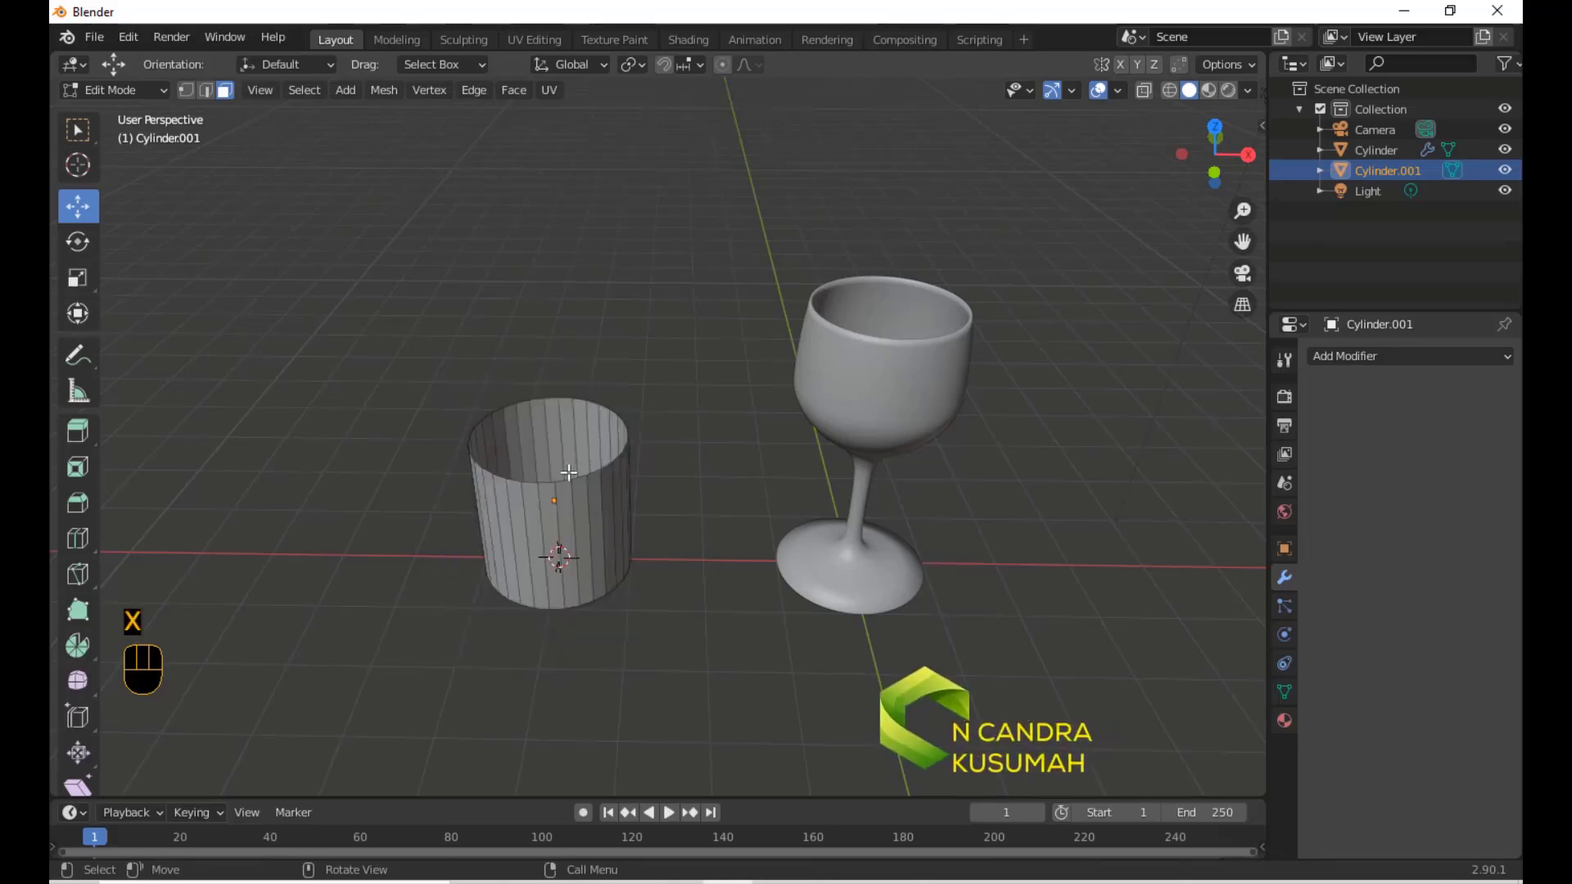
In front wireframe view with vertex selection, lower the cylinder's top vertex ring along Z and scale it outward into a flared rim
key("KP_1")
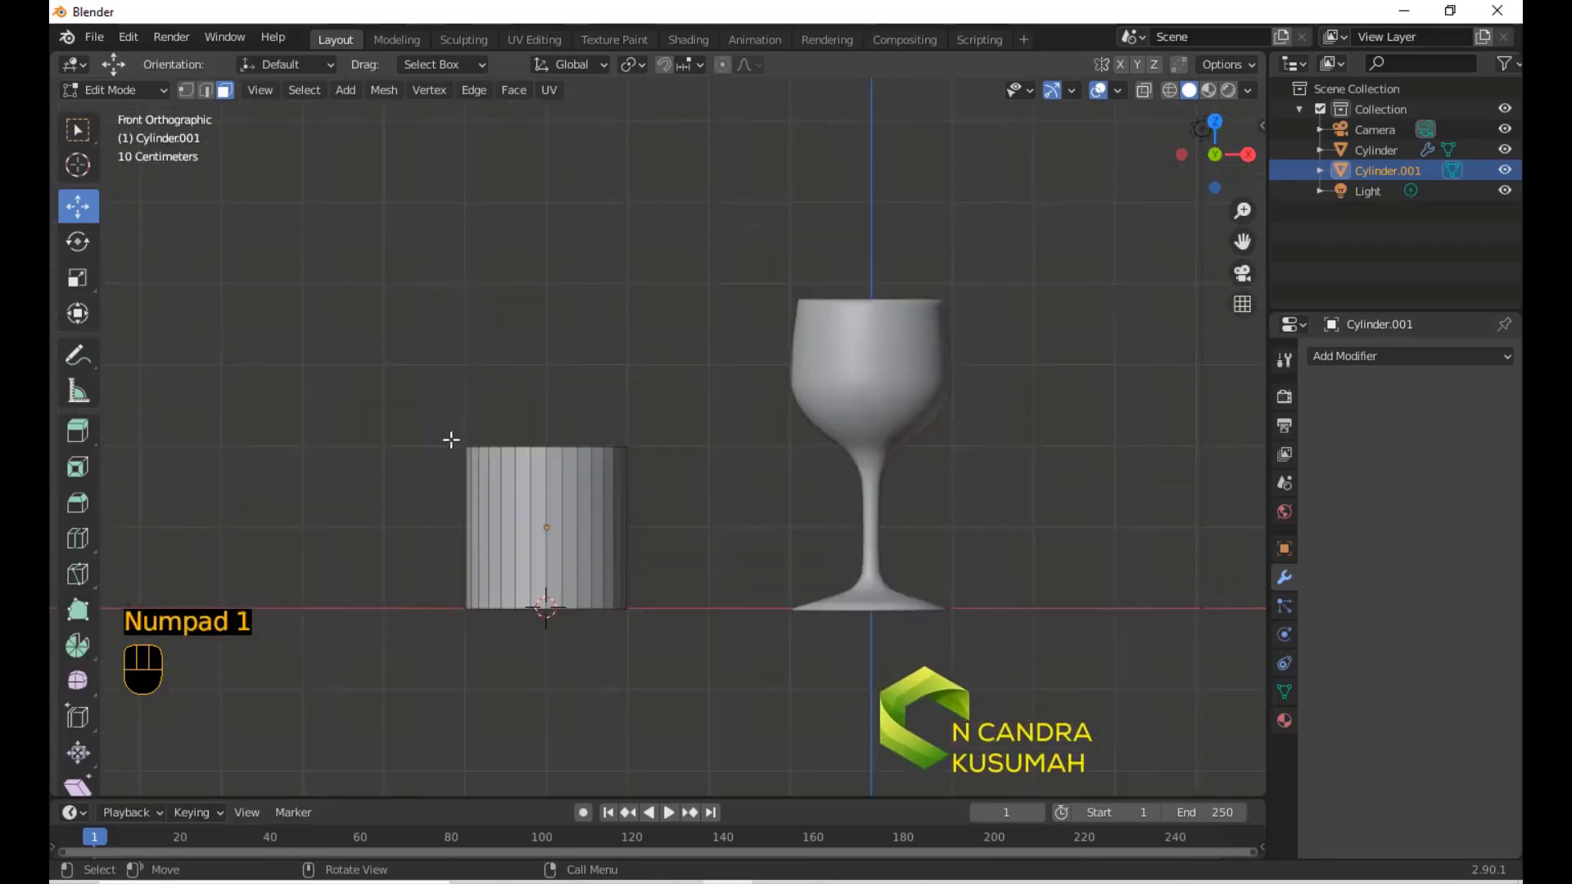
middle_click_drag(561, 476, 736, 419, "shift")
scroll(746, 437, "up", 1)
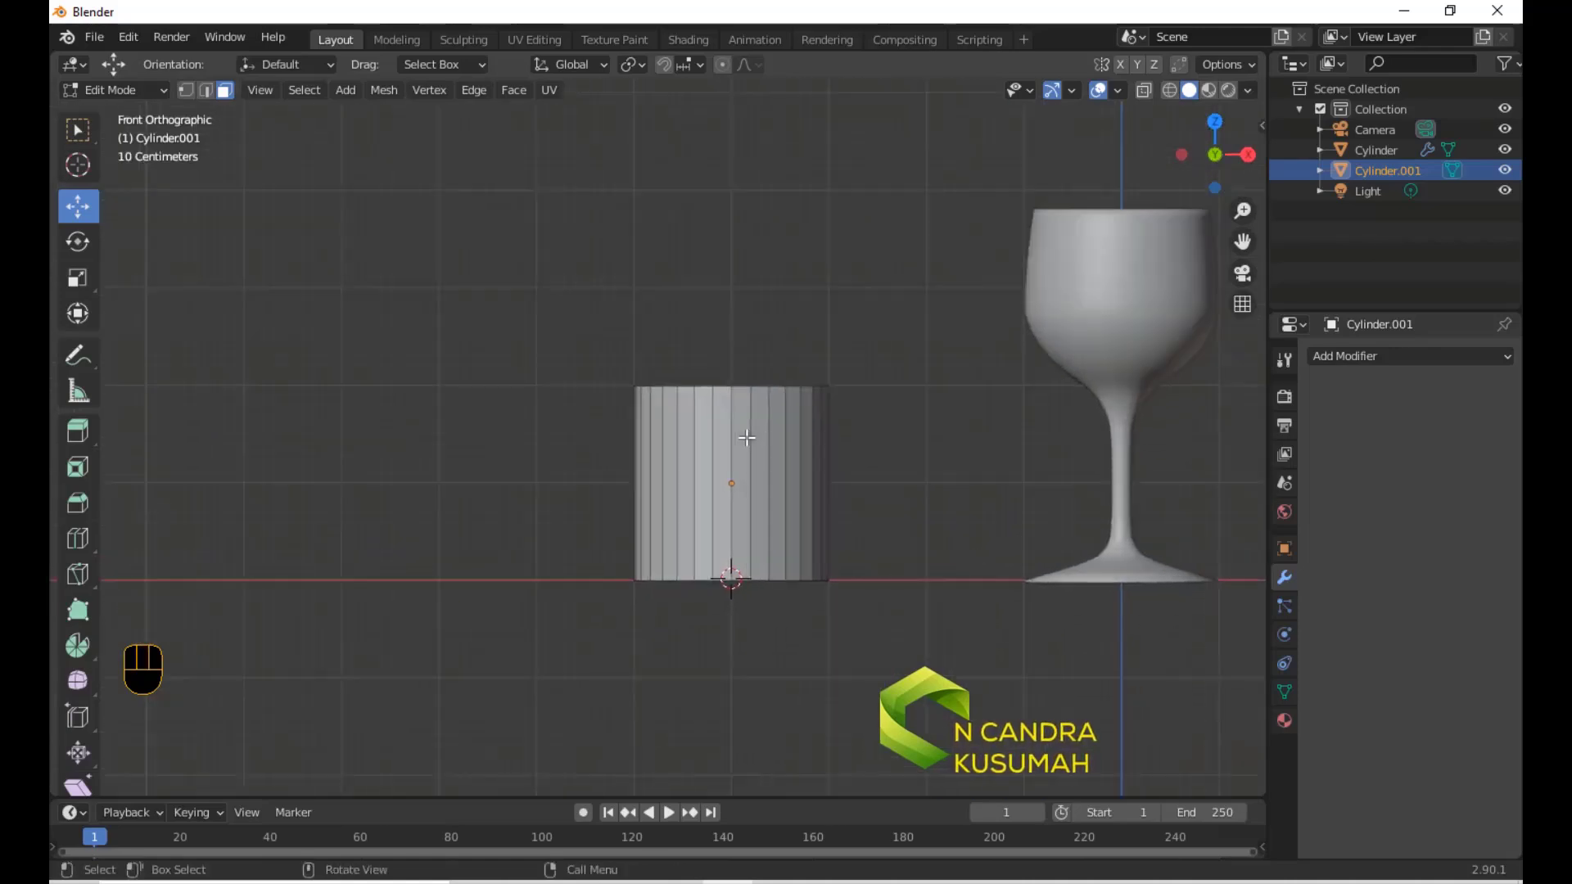
scroll(746, 438, "up", 2)
middle_click_drag(852, 449, 729, 450, "shift")
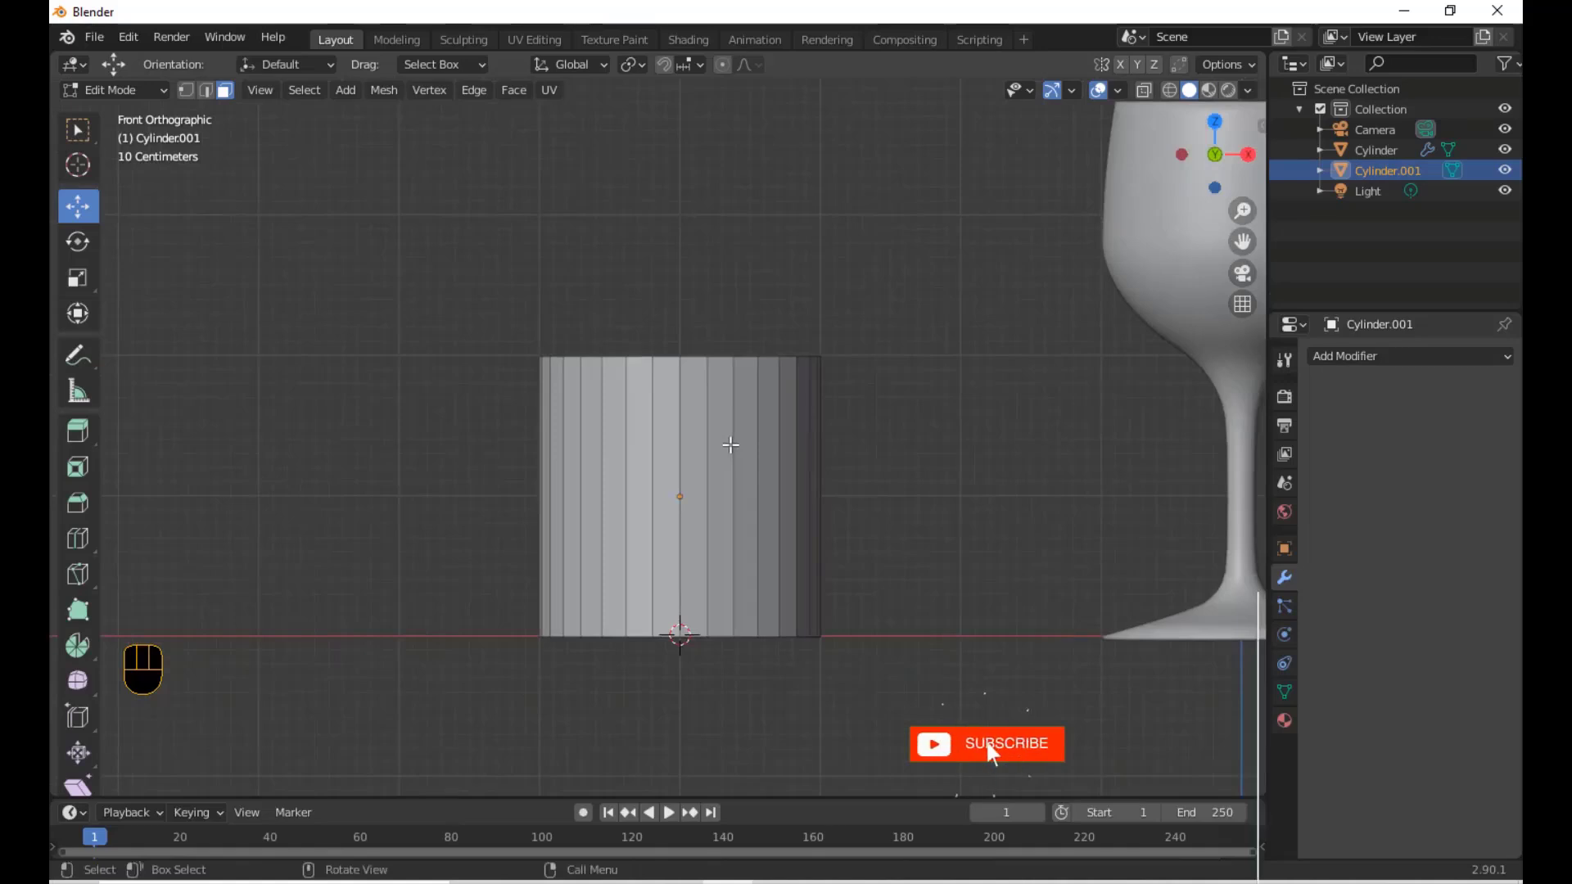
key("shift+z")
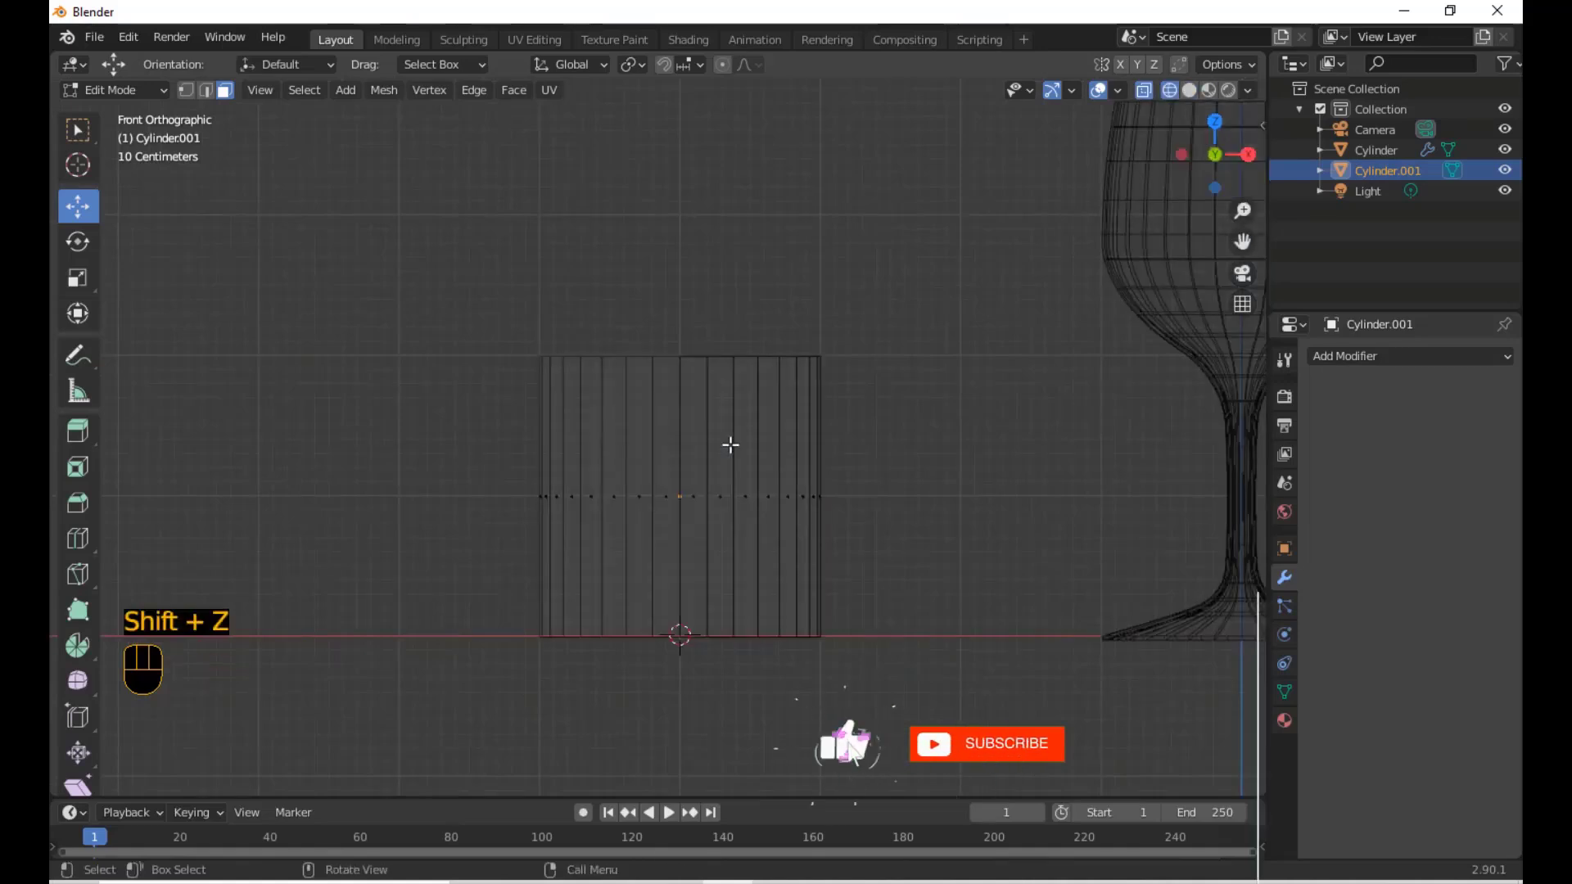
left_click(185, 90)
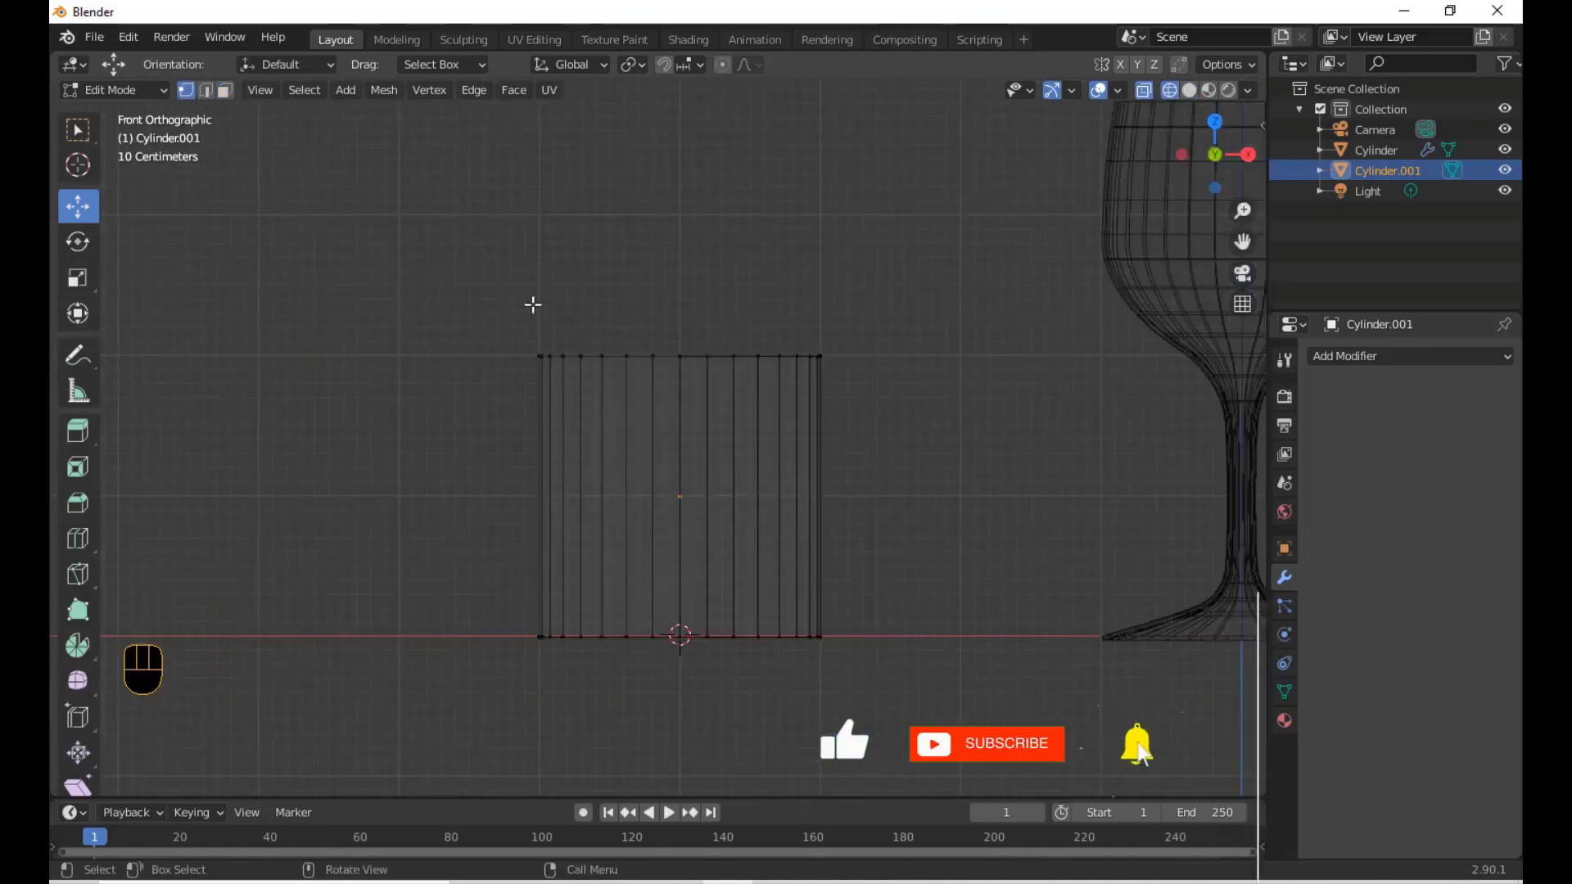
left_click_drag(379, 238, 966, 457)
left_click_drag(677, 270, 734, 341)
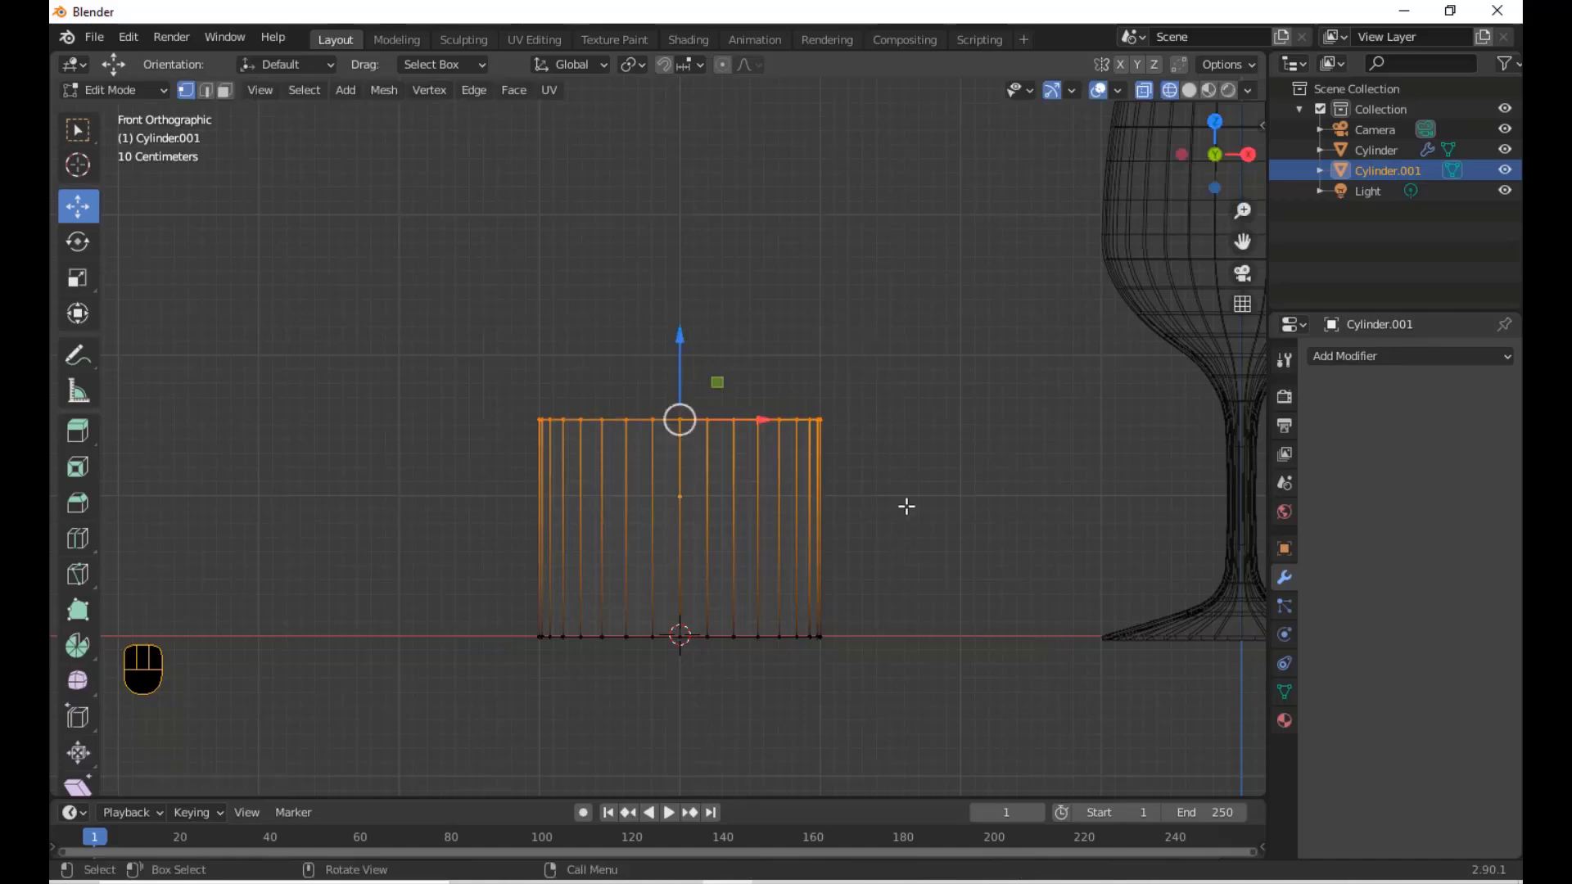
key("s")
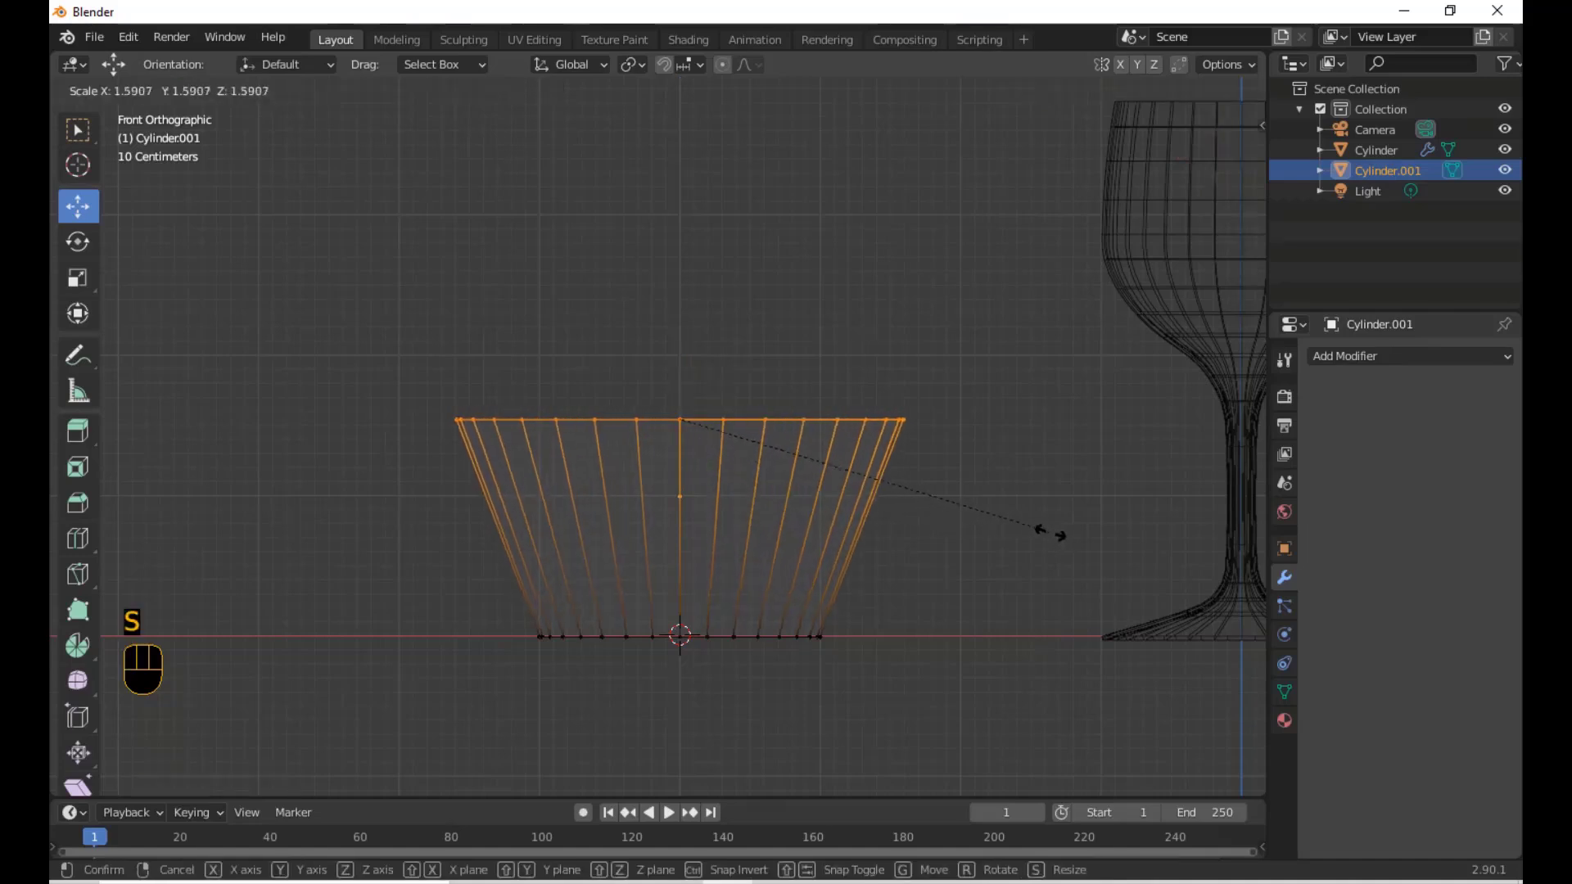
left_click(1113, 540)
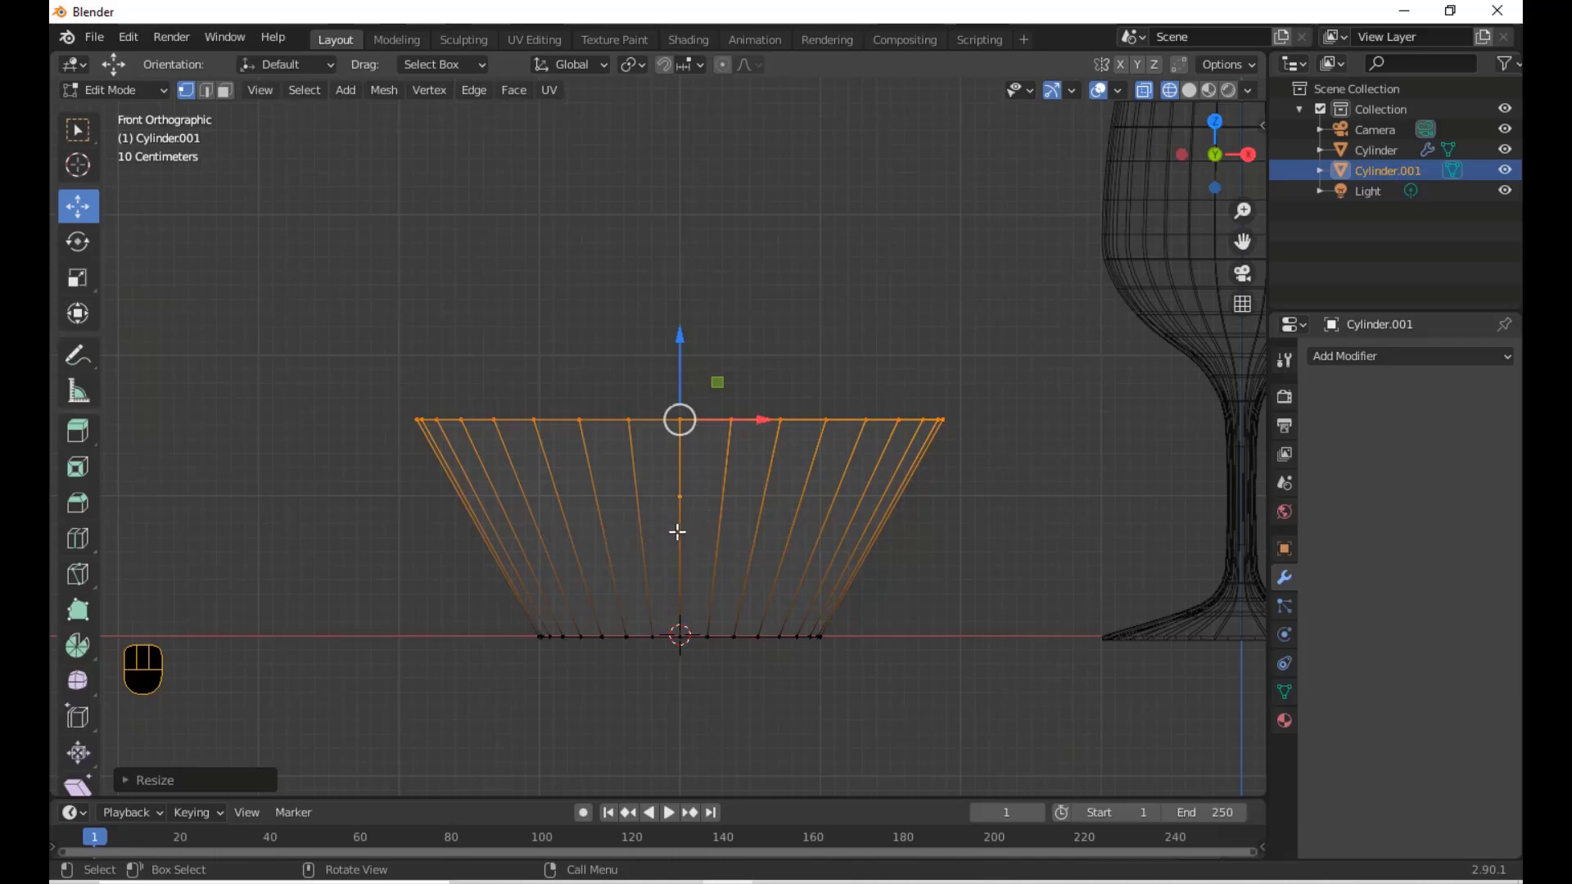
Add one horizontal loop cut around the flared cylinder, slid slightly above the middle of its height
key("ctrl")
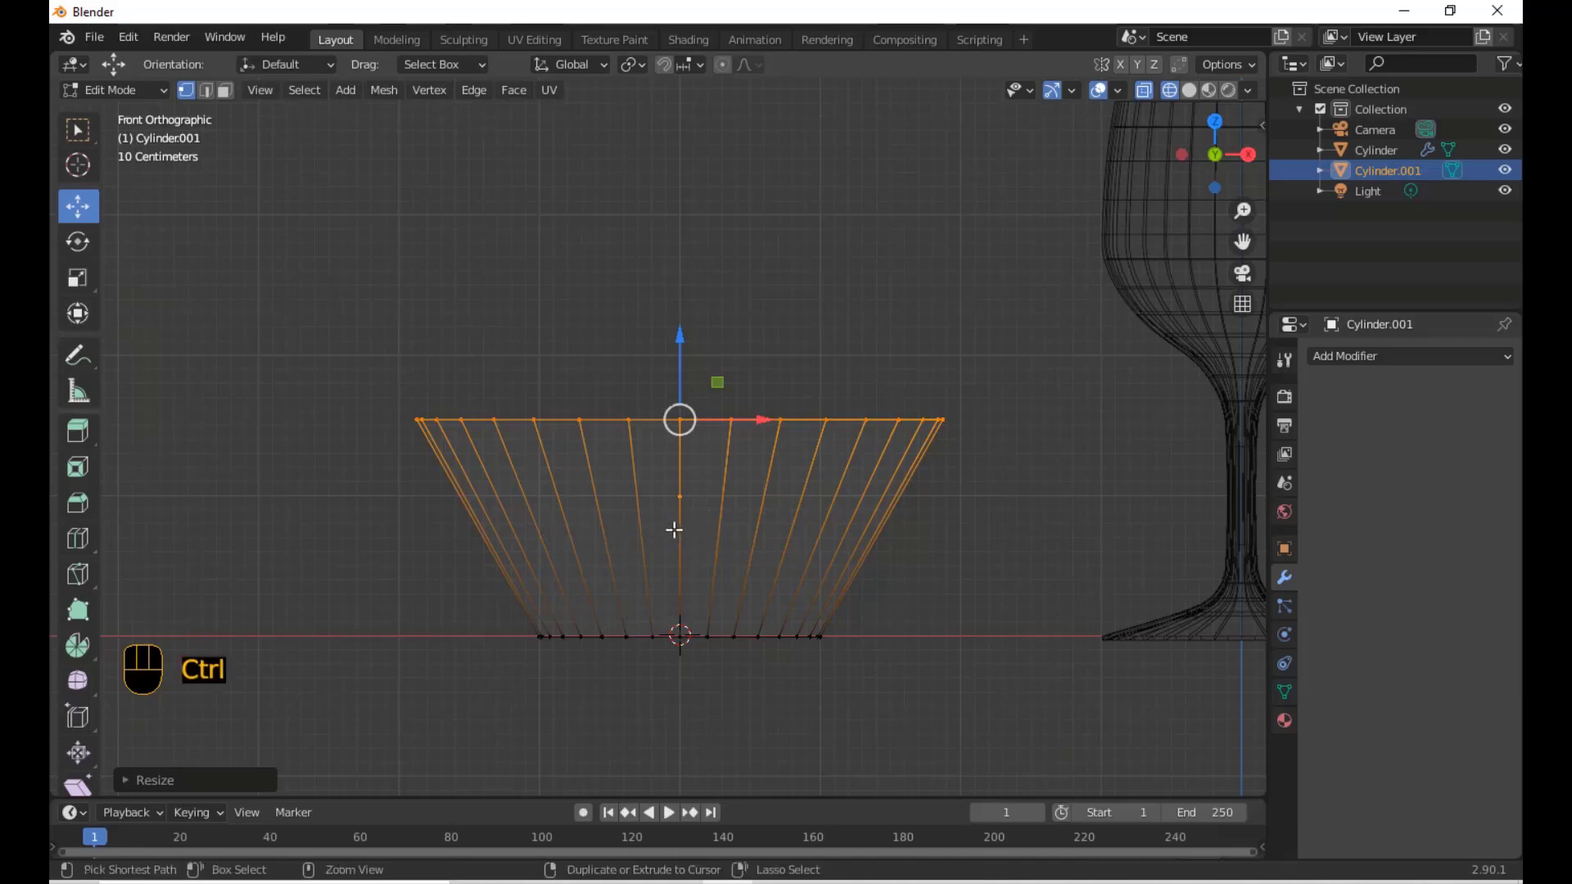
key("ctrl+r")
left_click(674, 530)
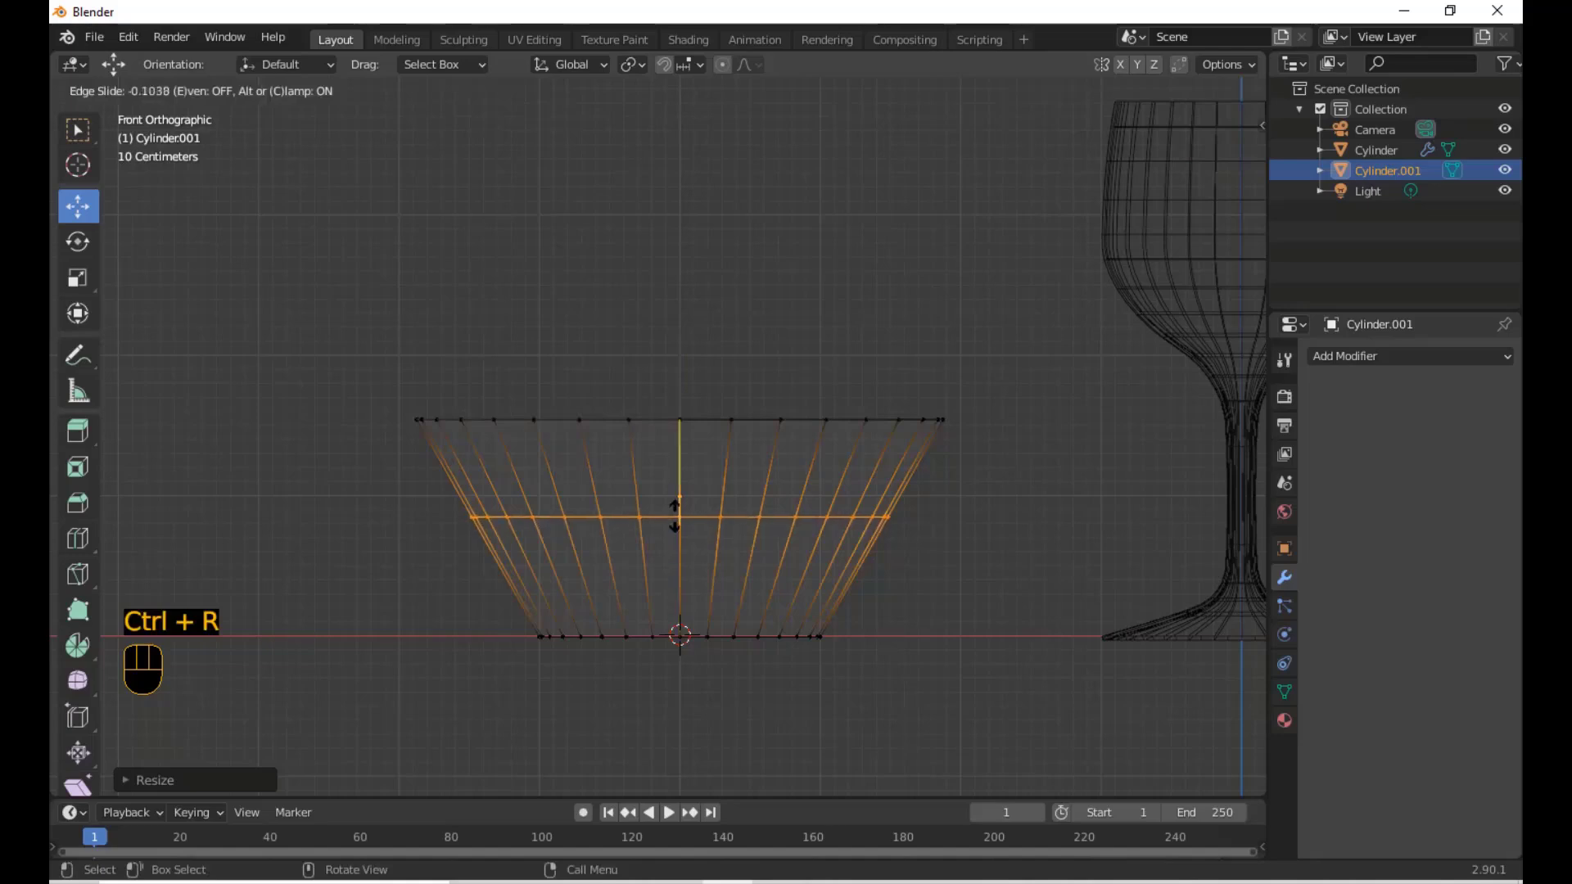
left_click(675, 509)
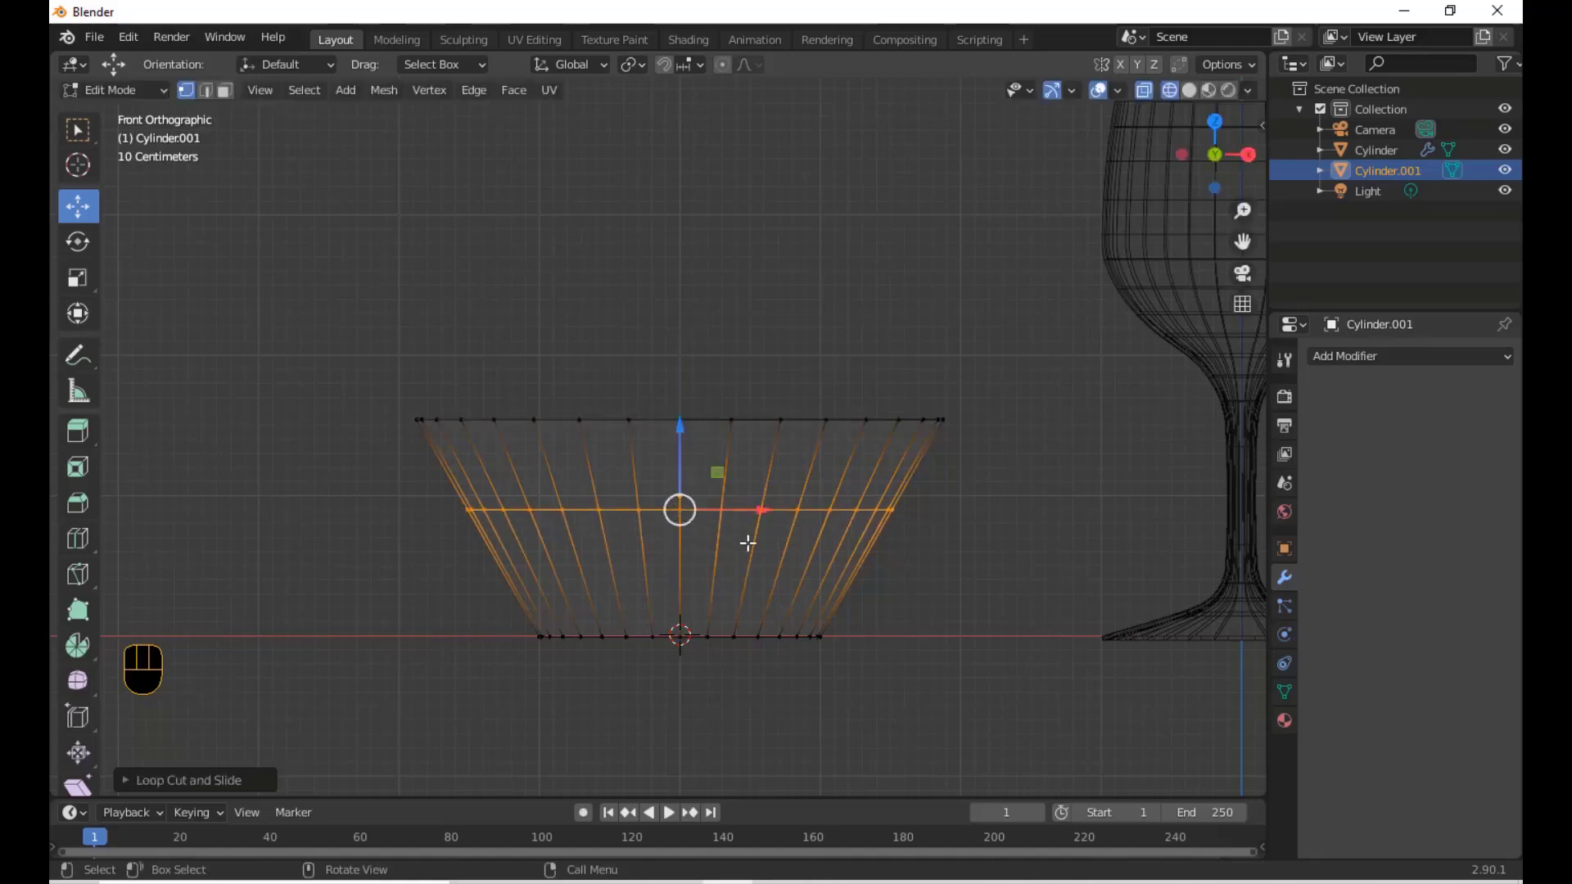
Scale the new edge loop outward by about 1.17 and move it slightly down along Z
key("s")
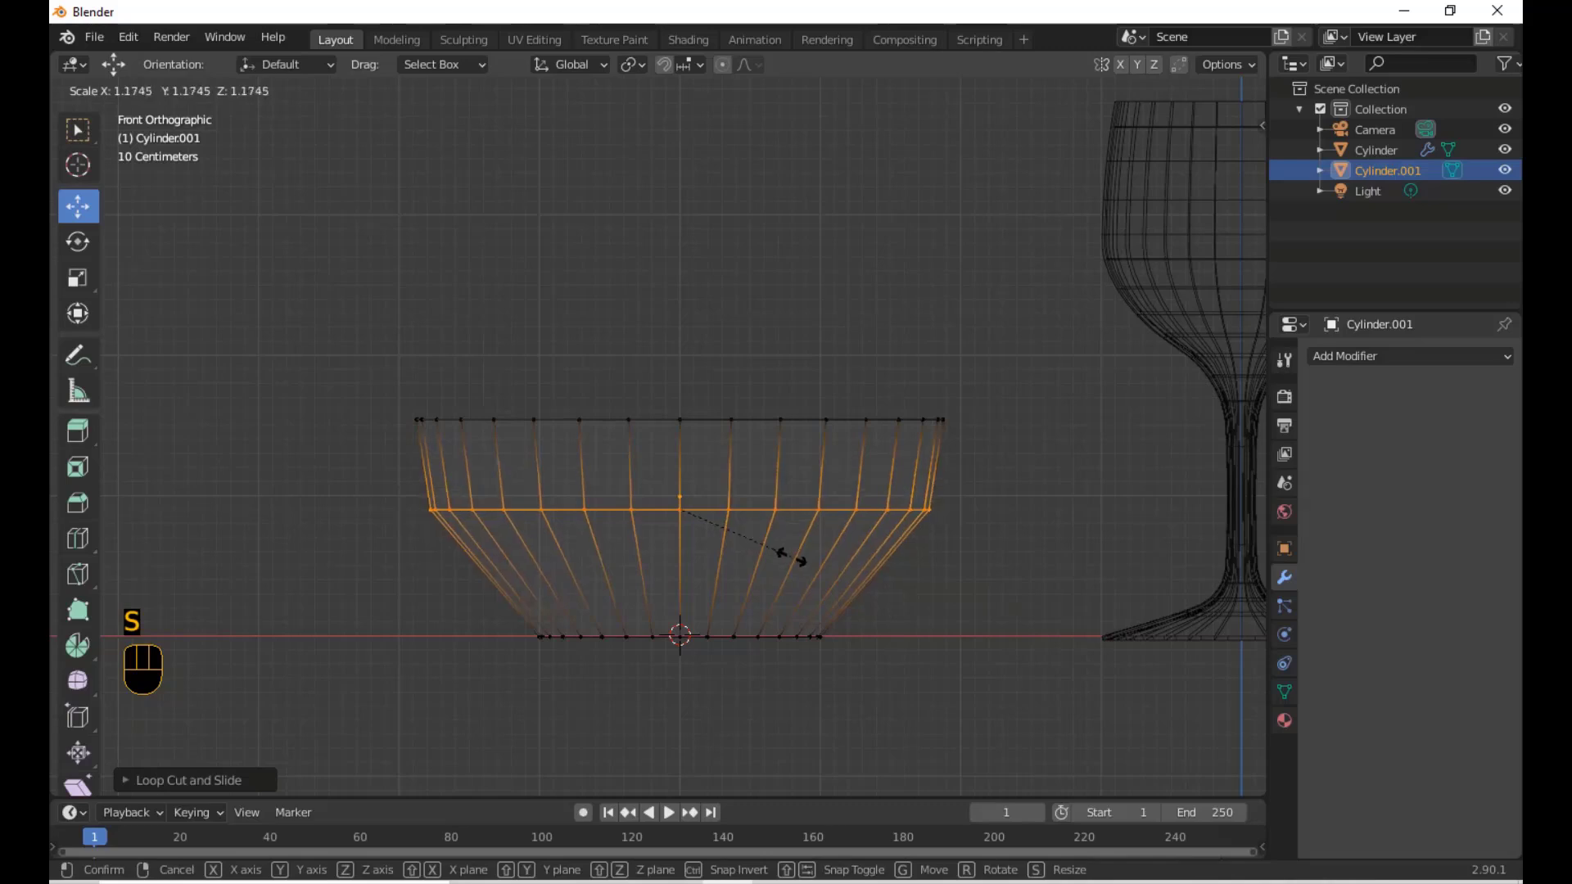
left_click(792, 557)
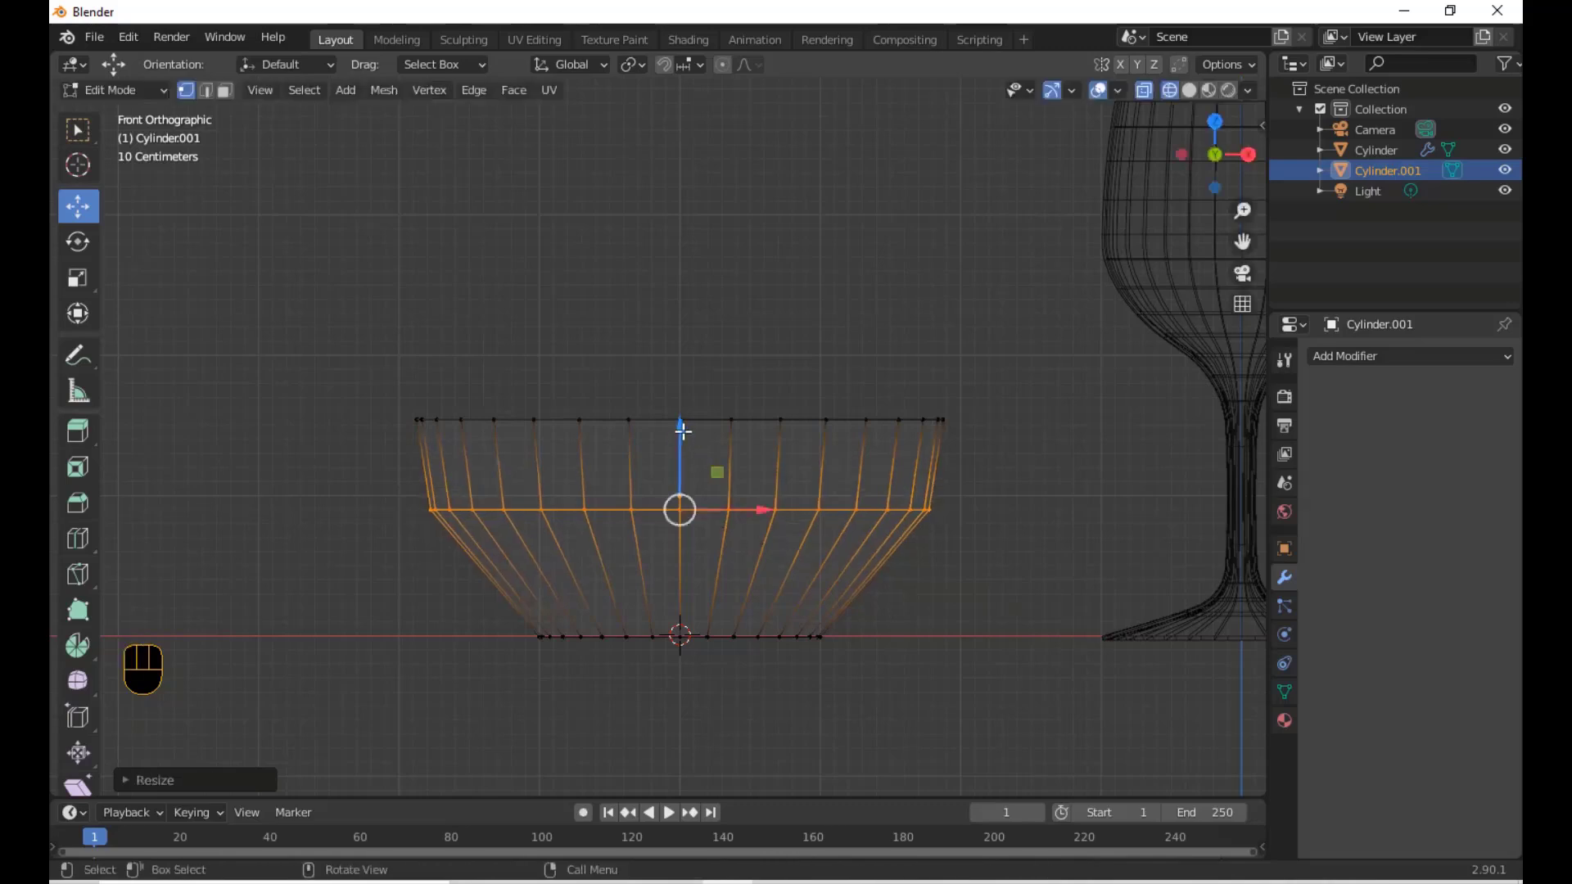
left_click_drag(683, 431, 681, 448)
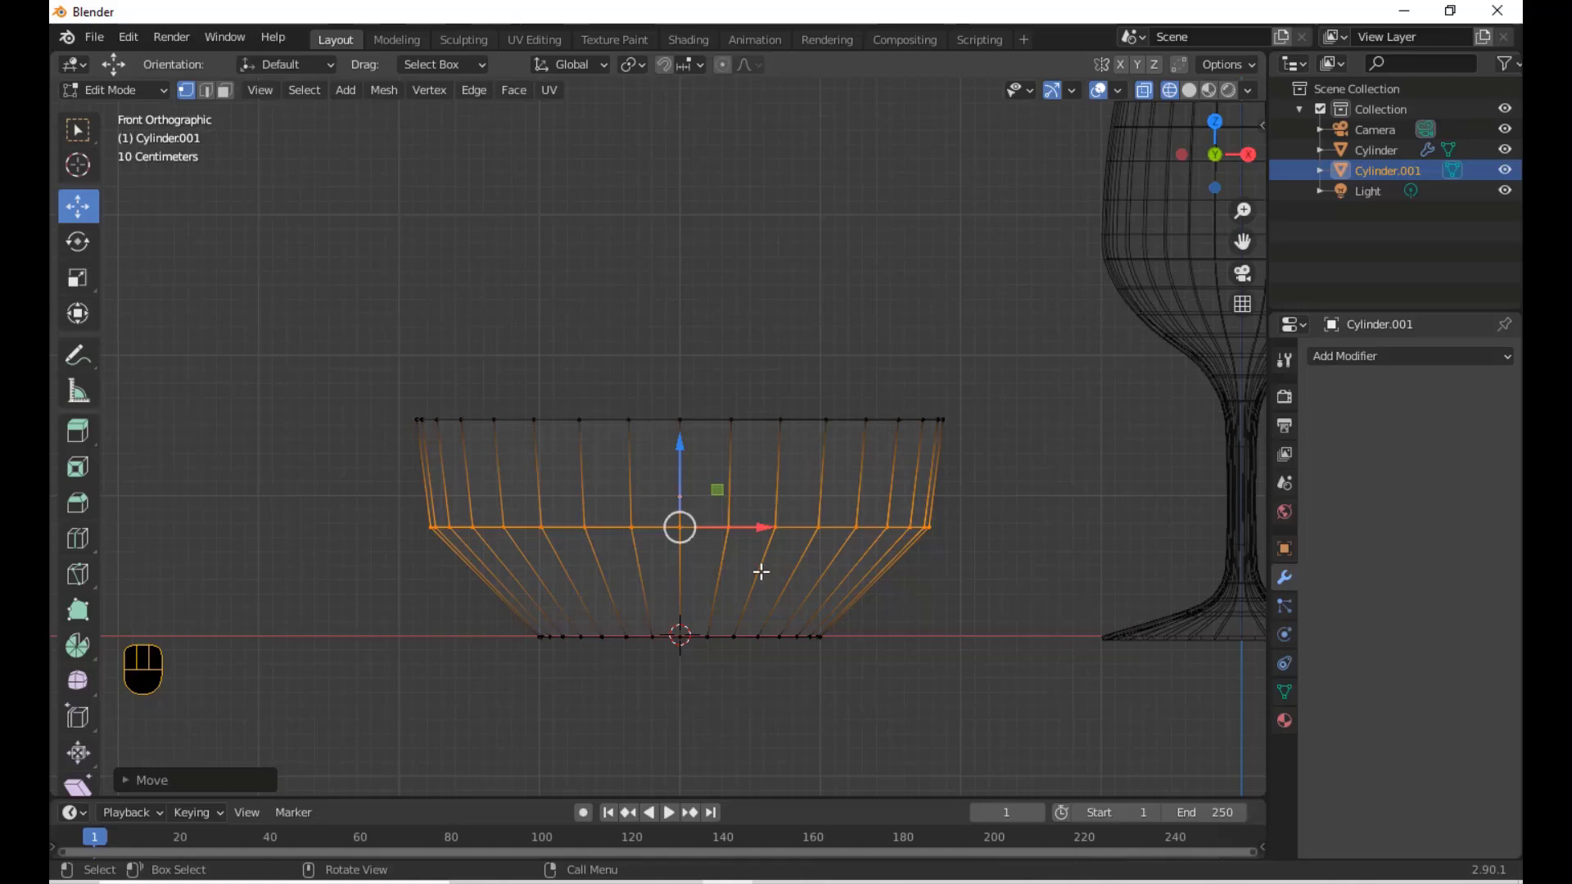
Bevel the middle edge loop with three segments to round the bowl's side, and move the beveled bands slightly down along Z
key("ctrl+b")
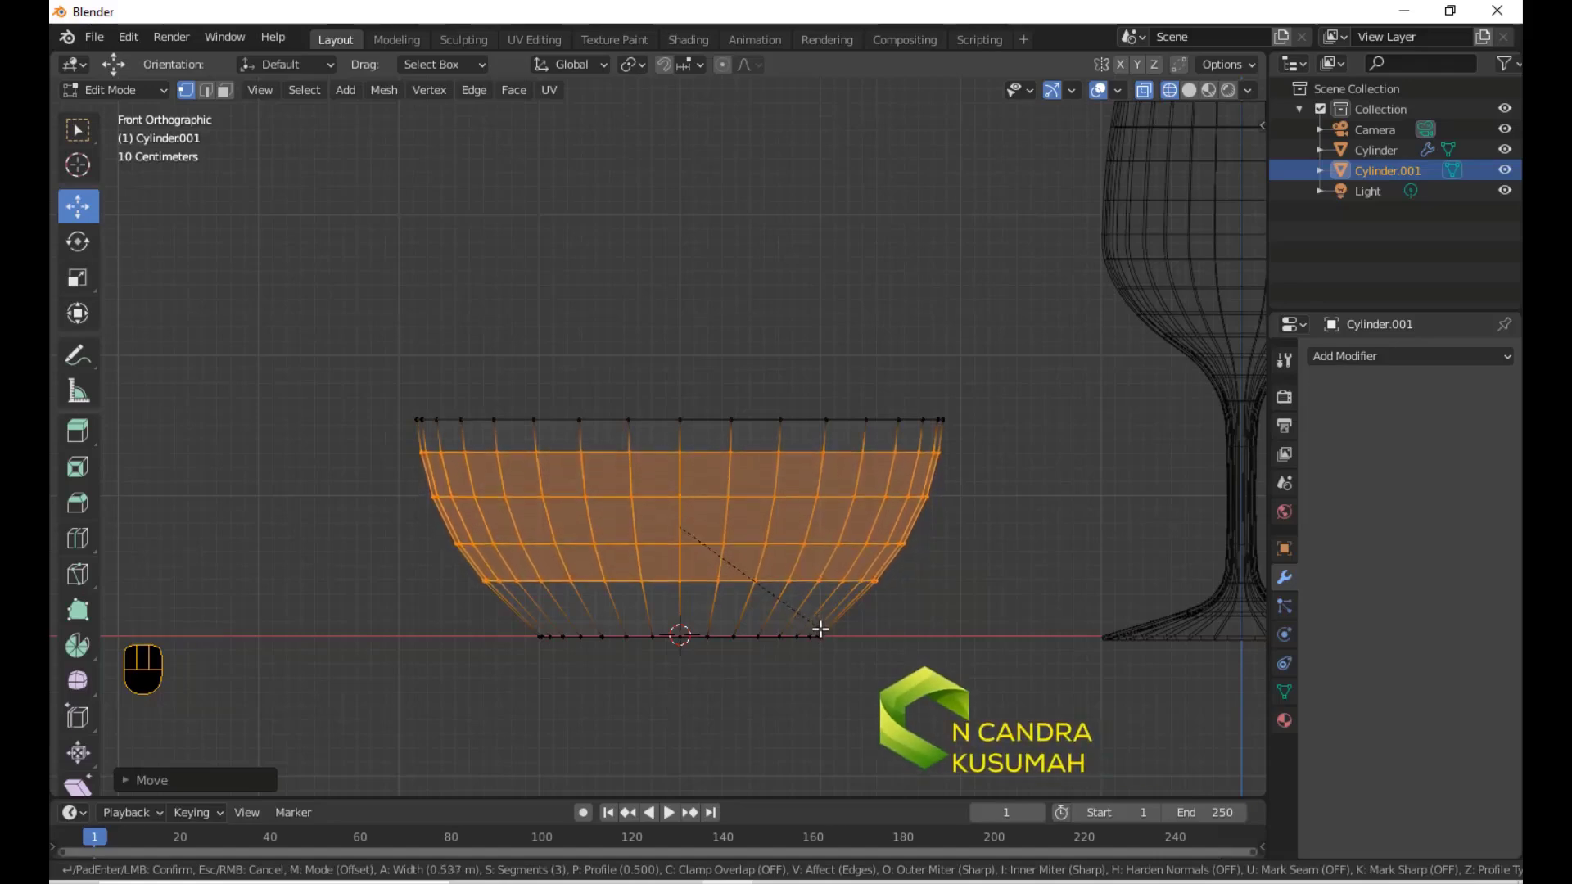
left_click(823, 633)
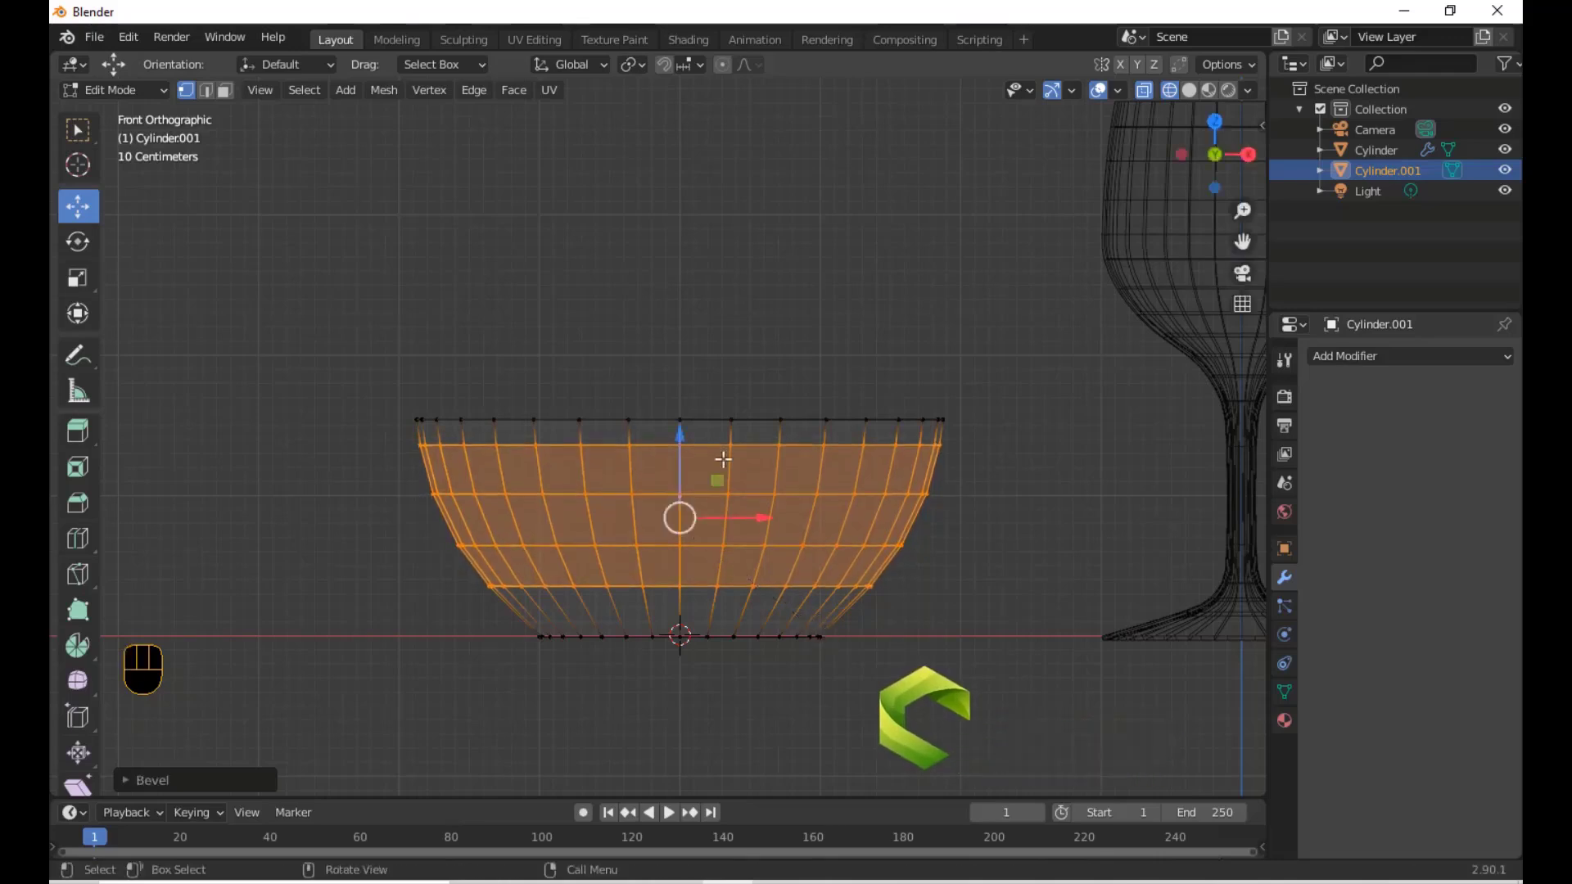
left_click_drag(679, 433, 683, 446)
middle_click_drag(806, 573, 742, 547)
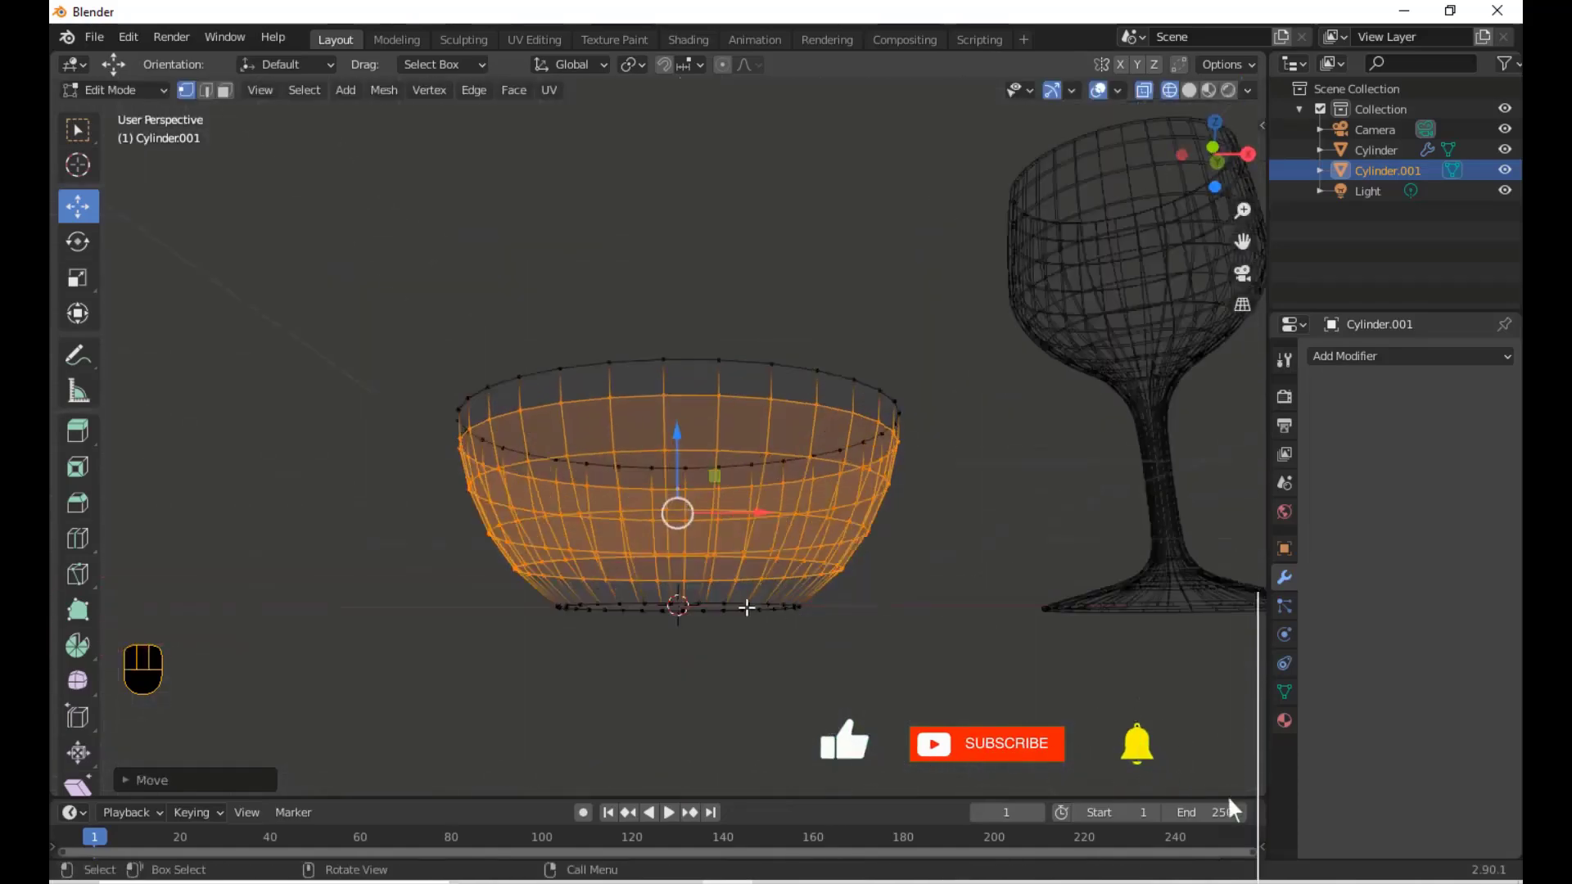
scroll(690, 623, "up", 1)
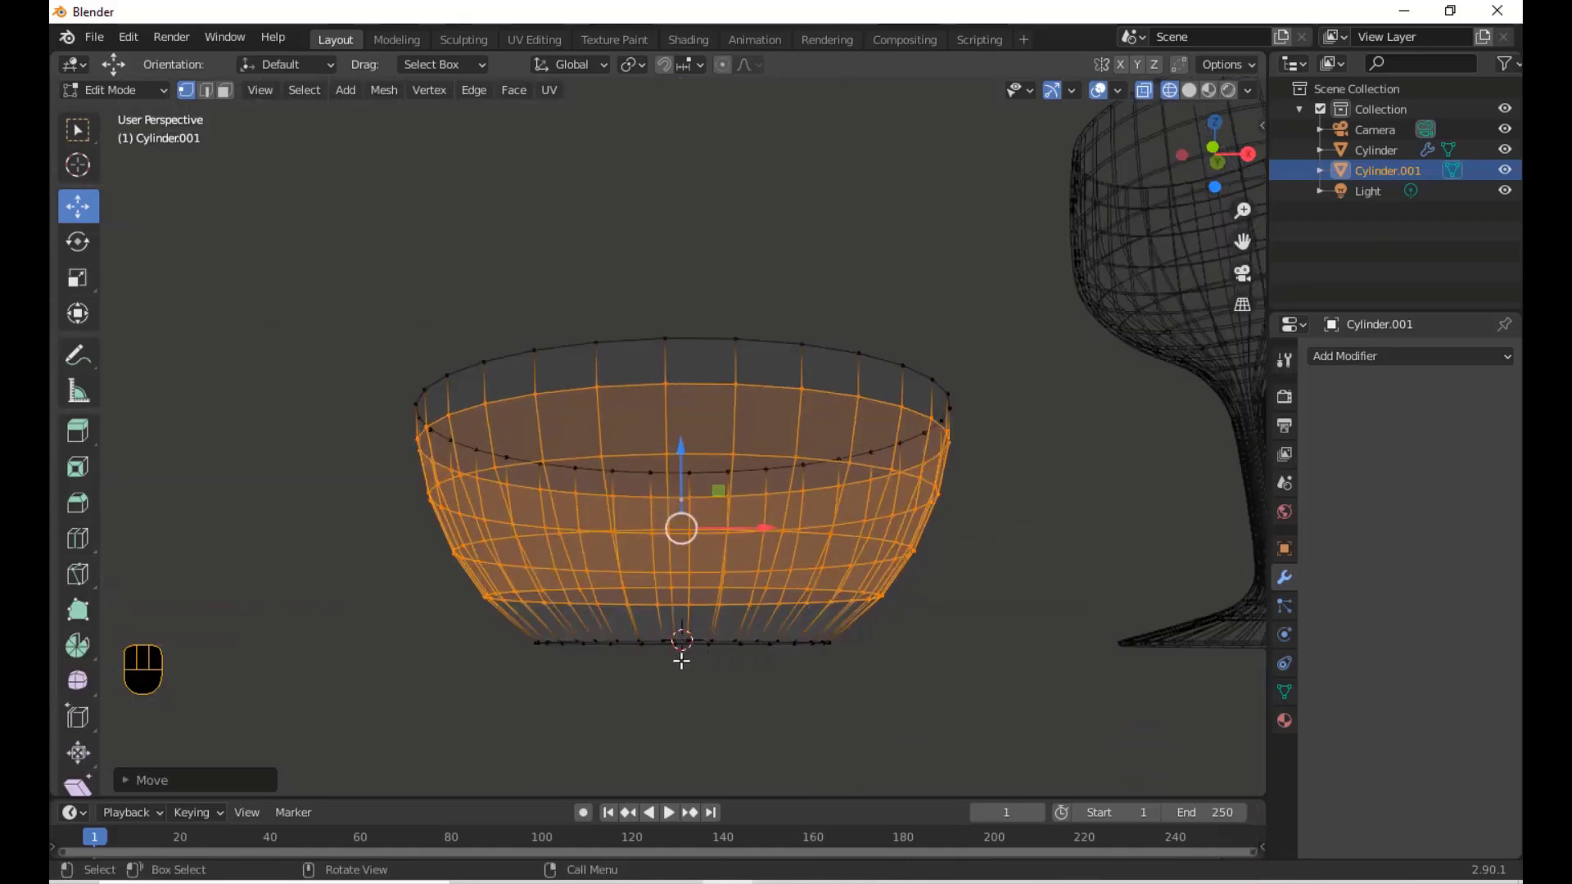
middle_click_drag(758, 600, 707, 452)
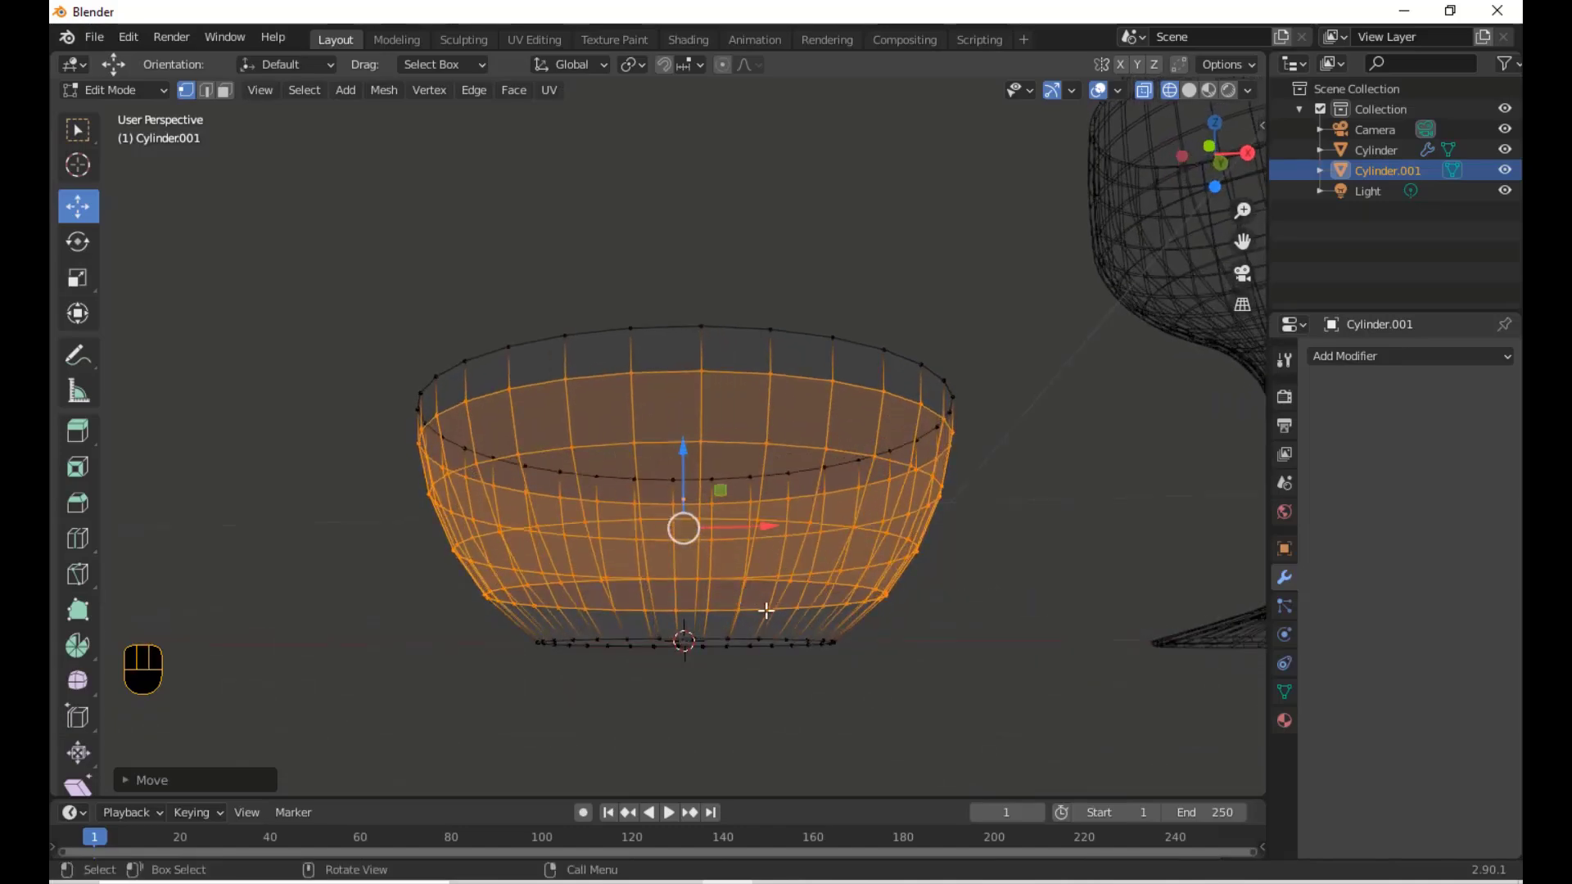
Select the bowl's bottom vertex ring in front view and bevel it with three segments to round the base edge
key("KP_1")
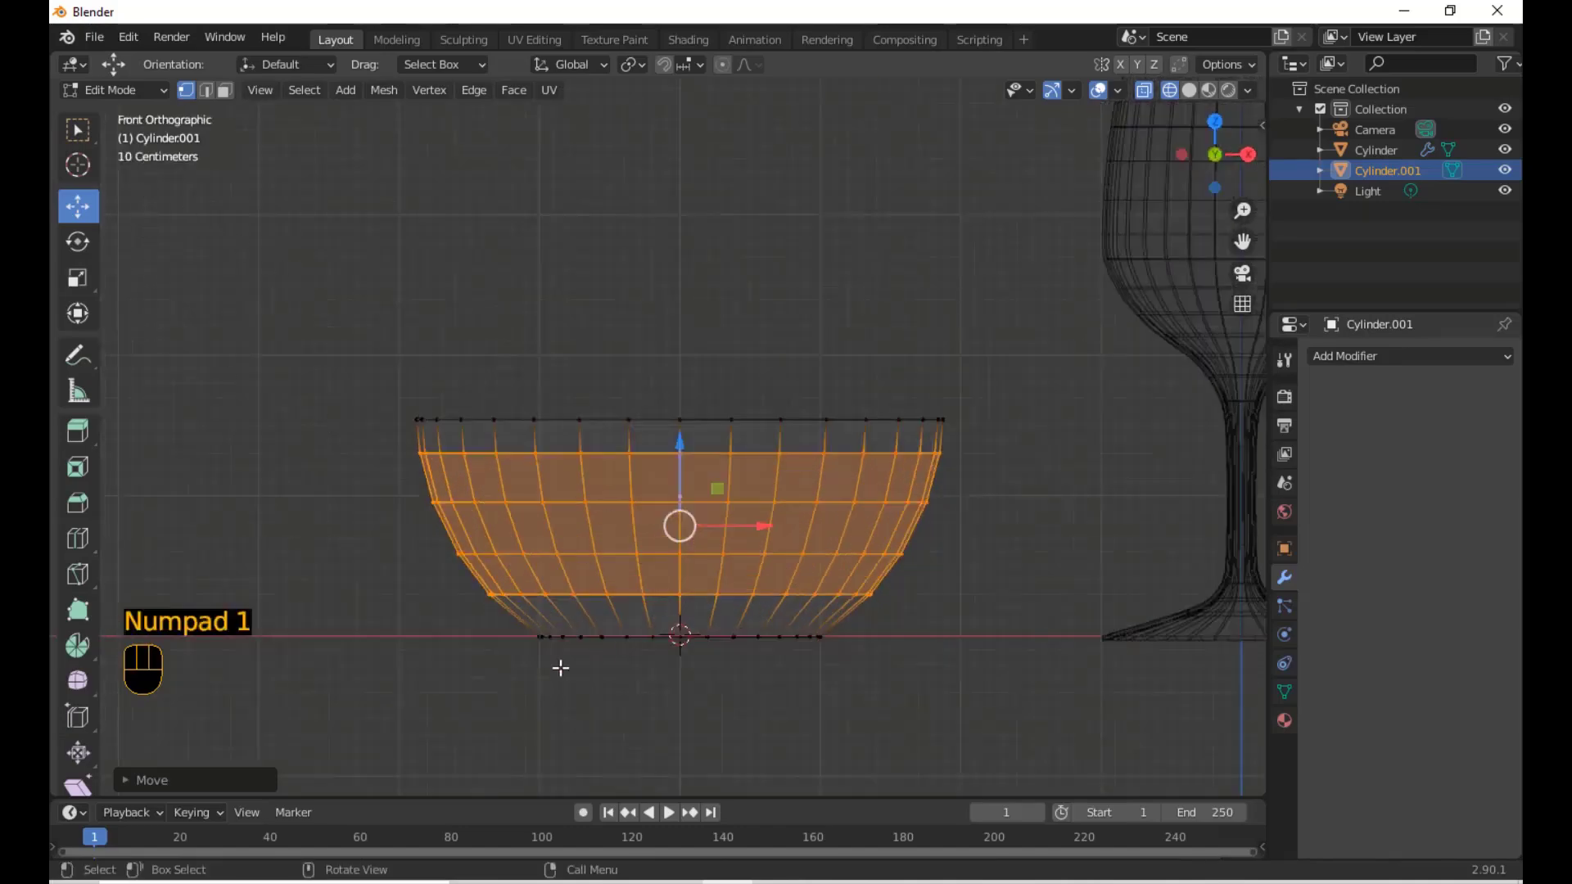
left_click_drag(510, 652, 906, 620)
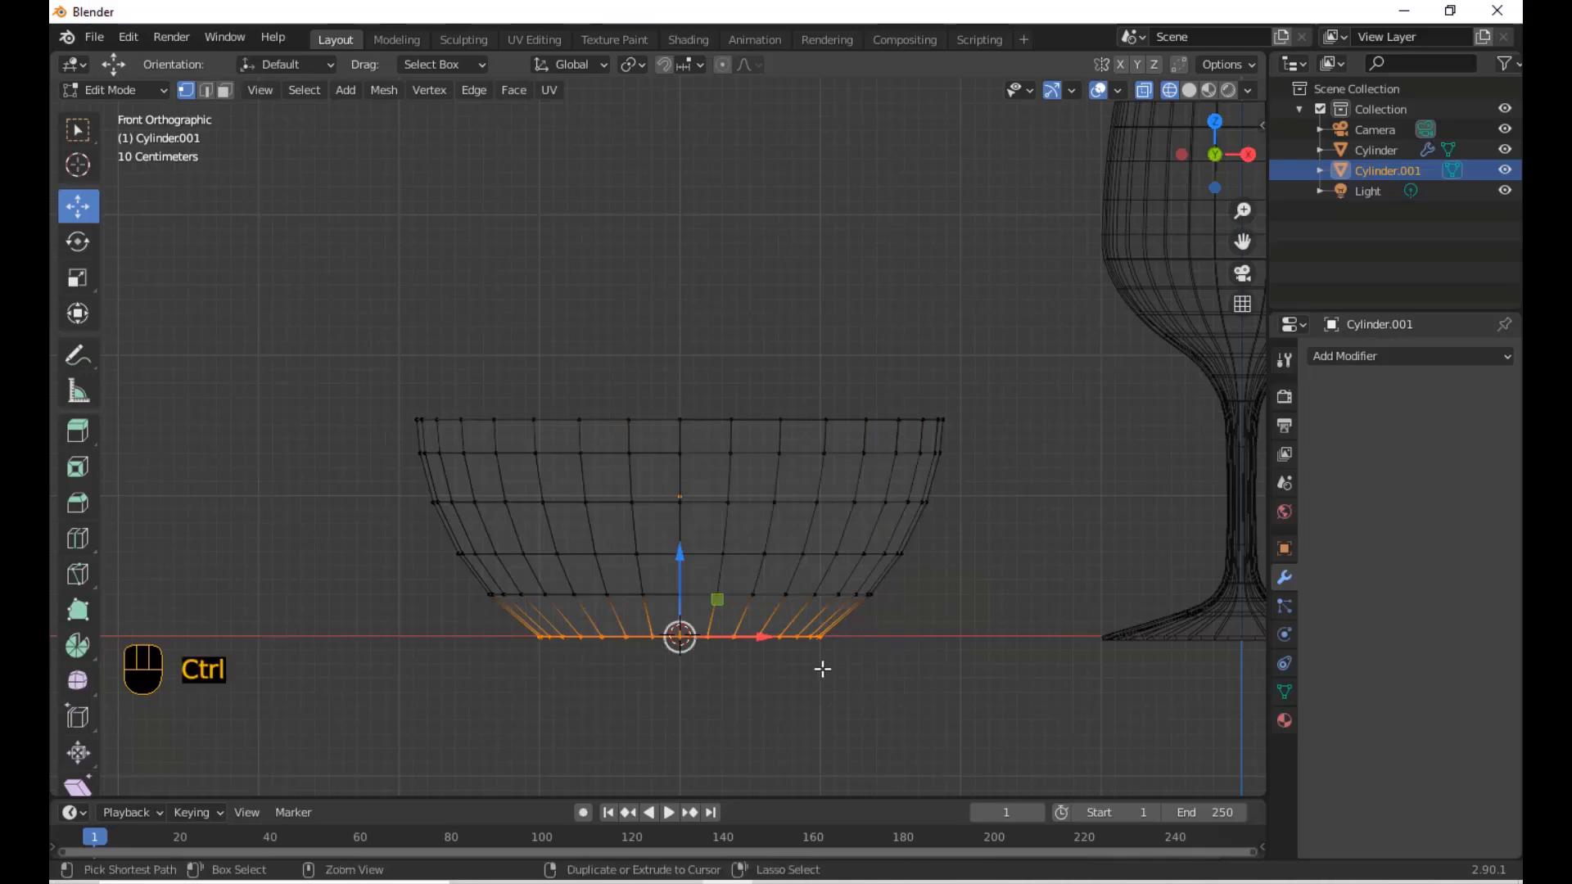
key("ctrl+b")
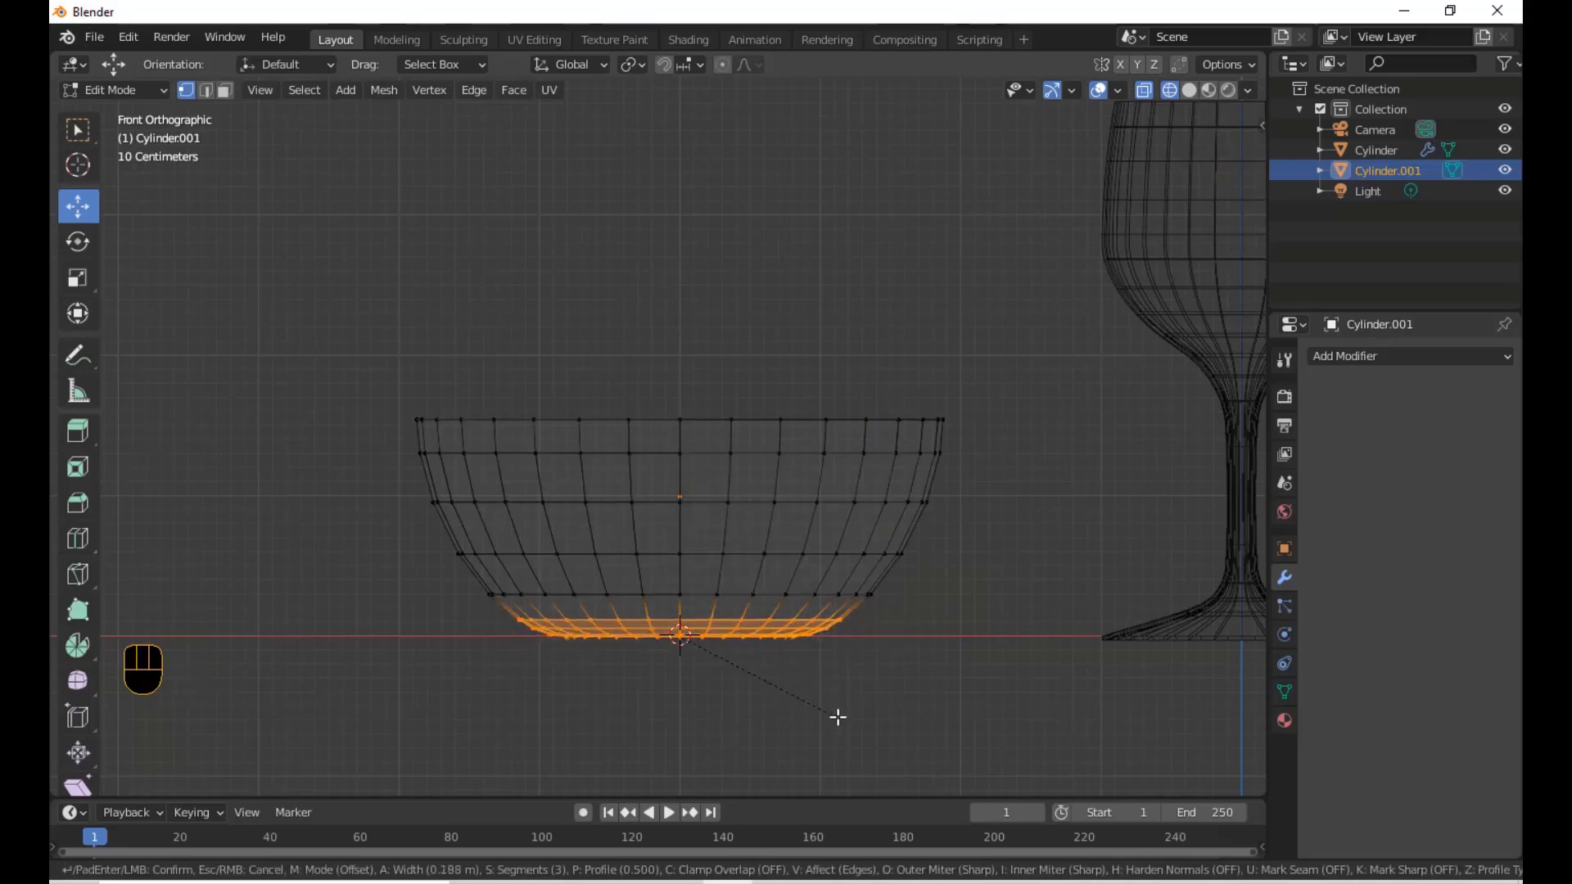
left_click(848, 722)
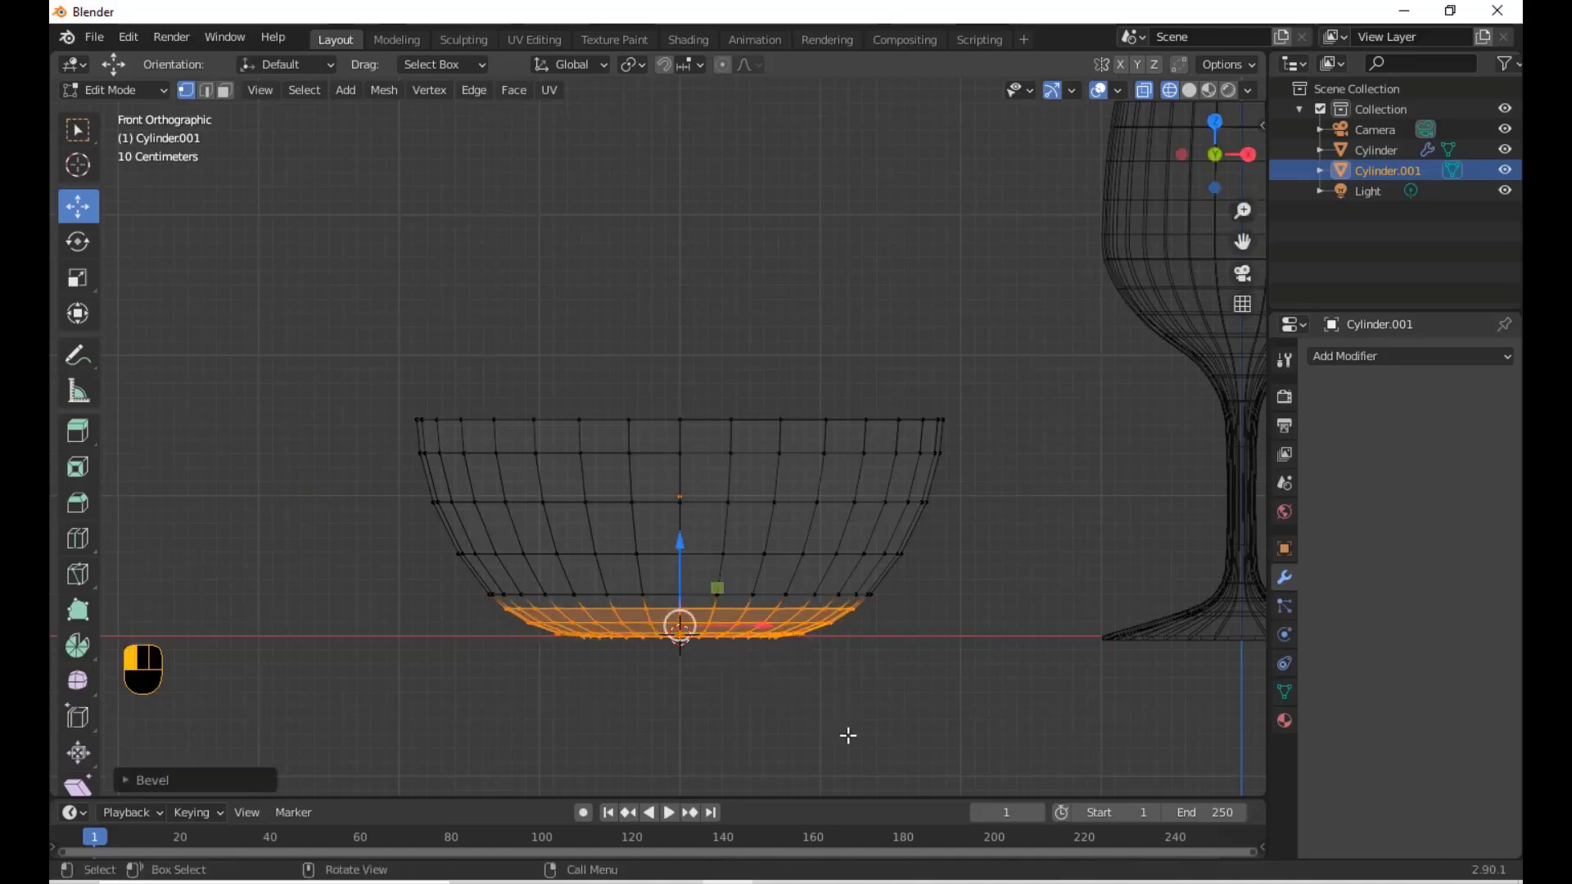
scroll(888, 639, "down", 1)
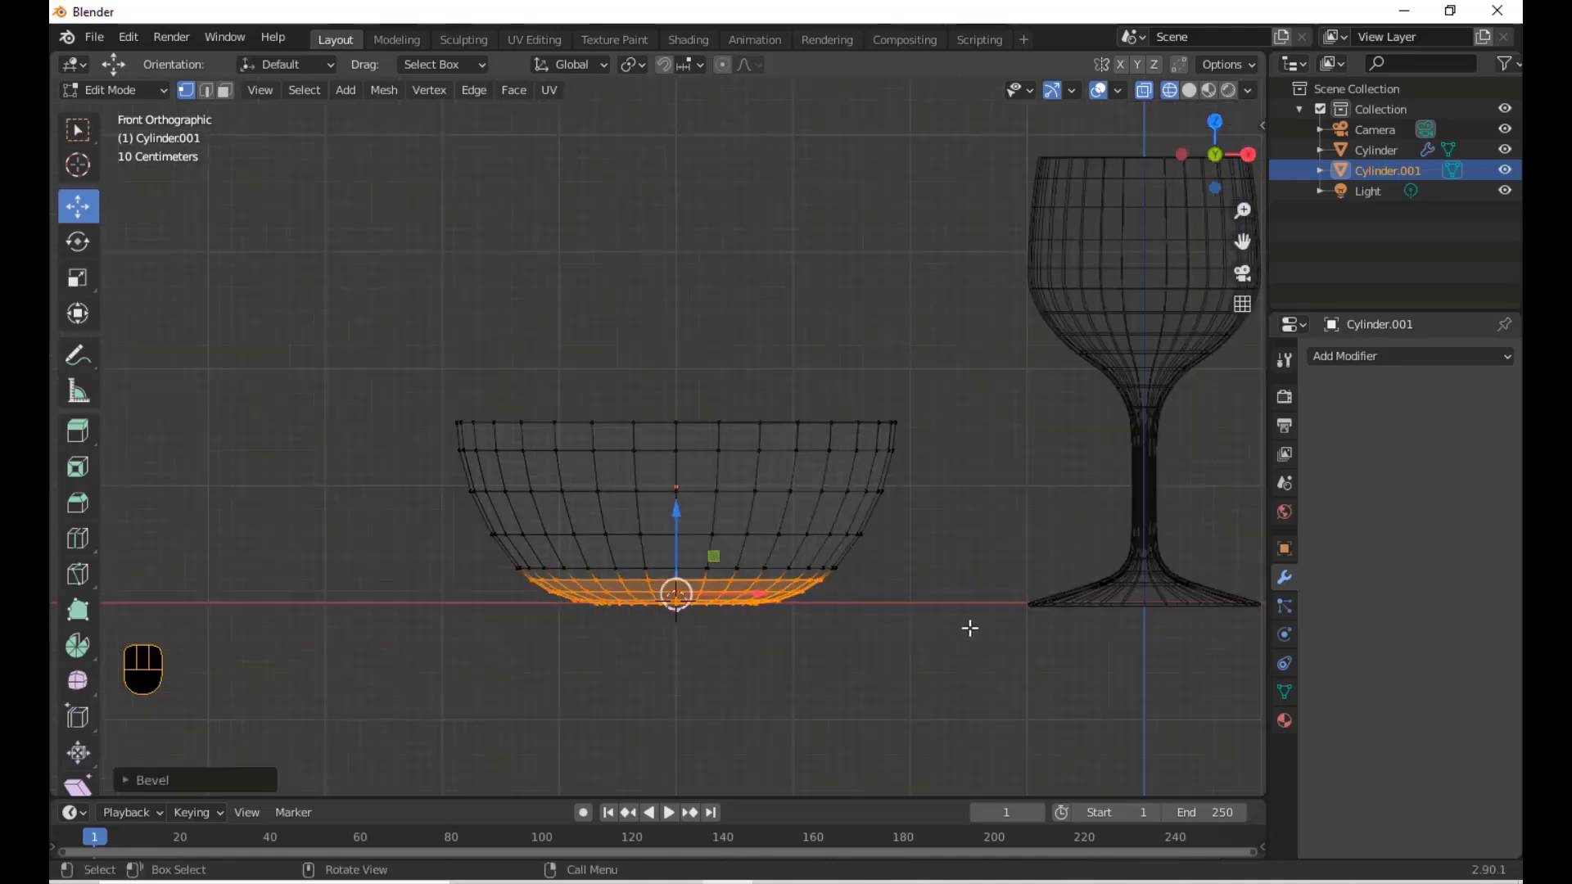
Return to solid shading and Object Mode, apply Shade Smooth to the bowl, and check it at an angle and from the front
key("shift+z")
key("Tab")
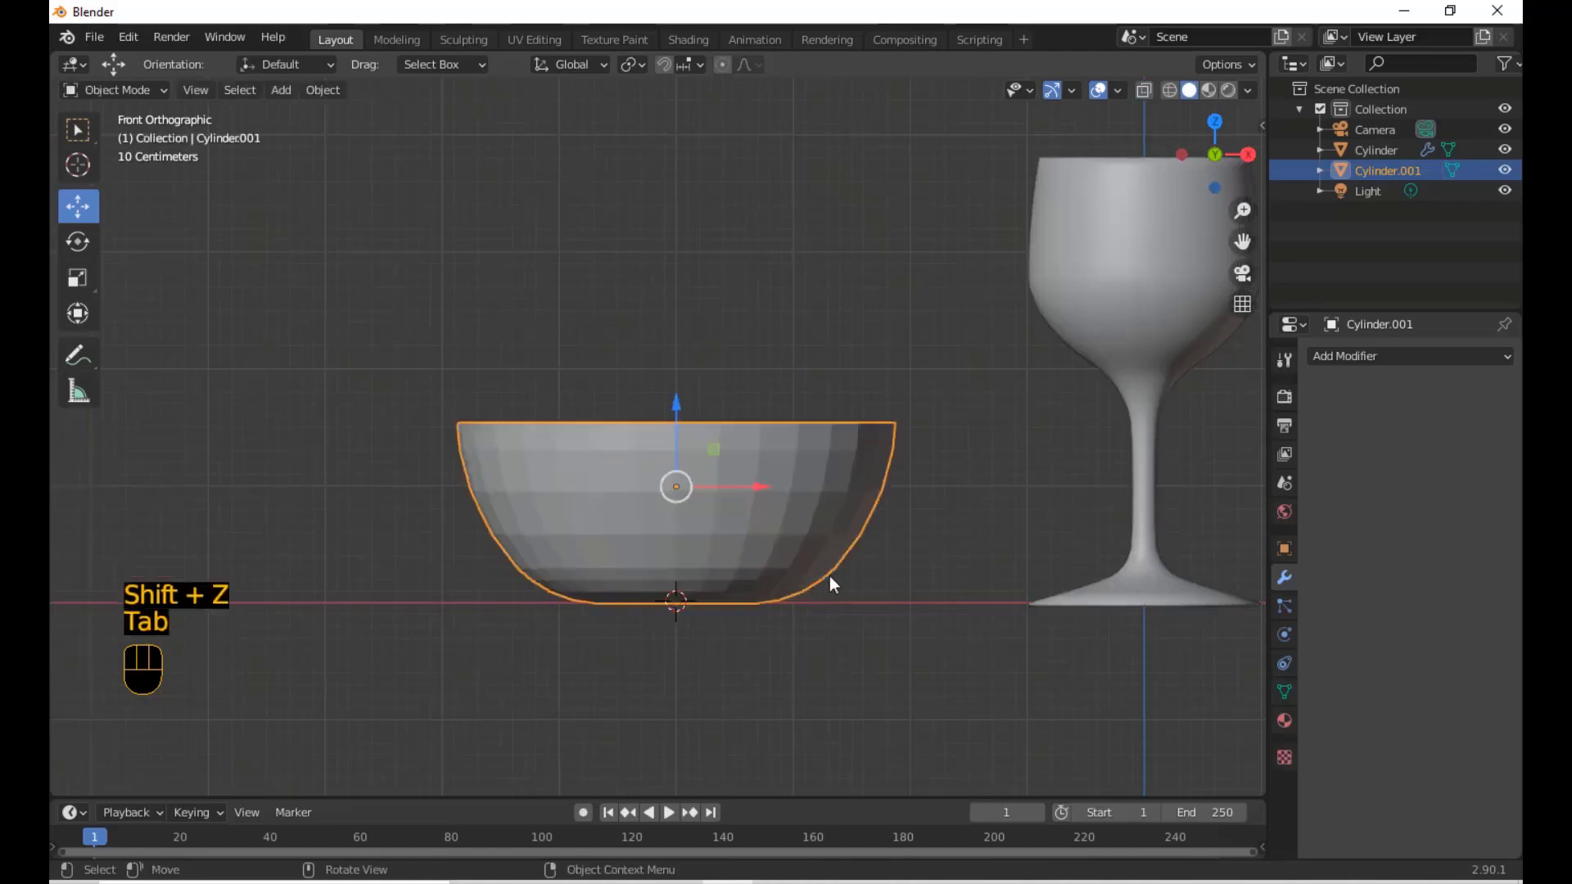
scroll(827, 582, "down", 3)
middle_click_drag(800, 544, 740, 481)
scroll(819, 543, "up", 1)
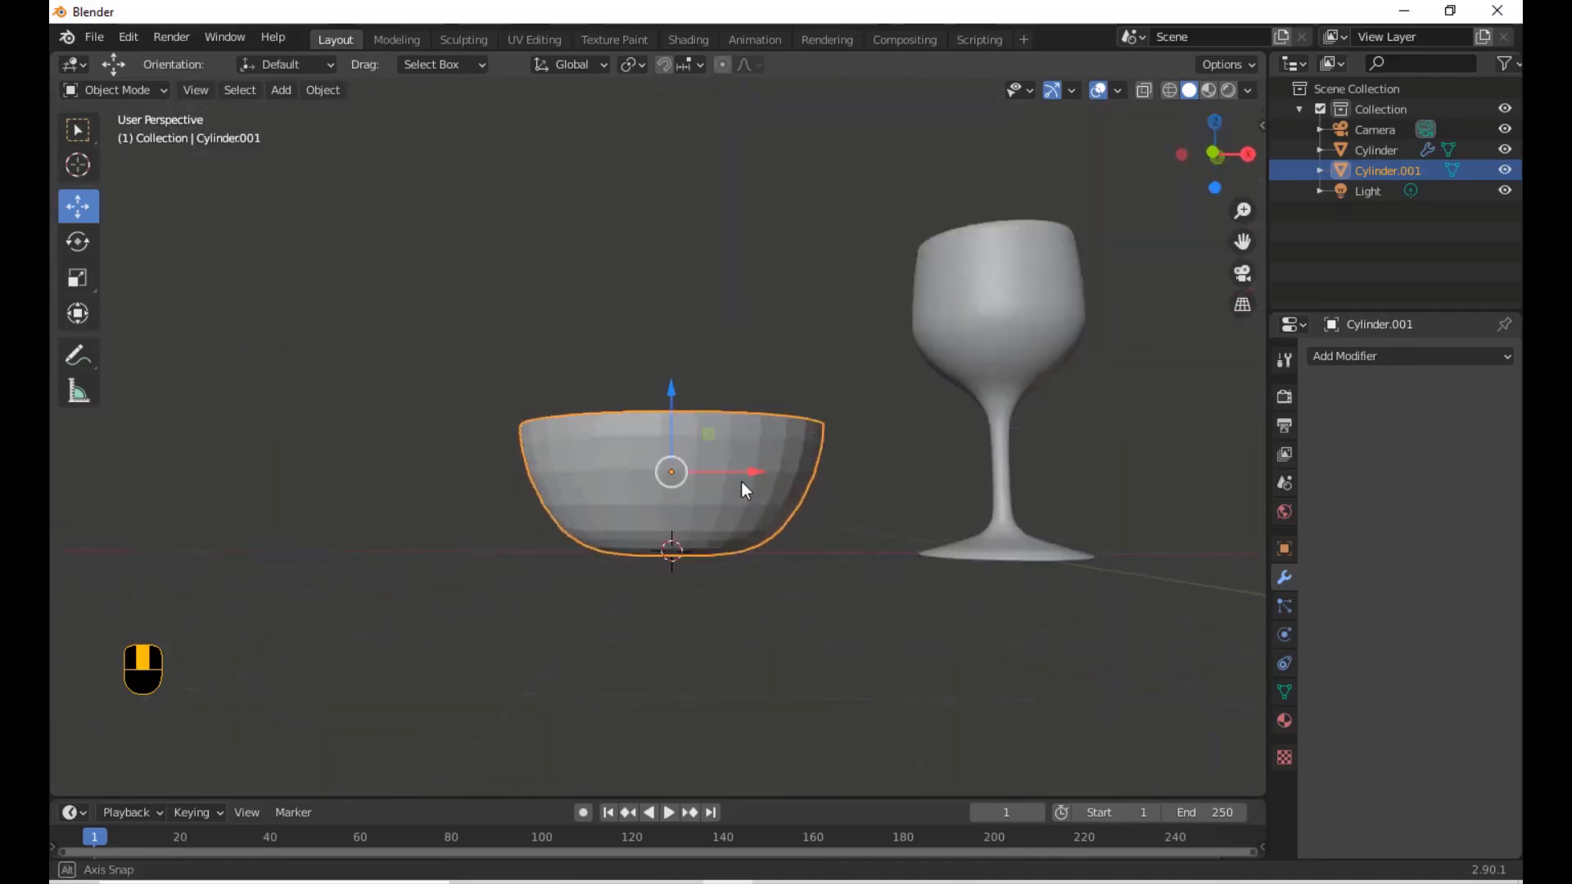
right_click(748, 434)
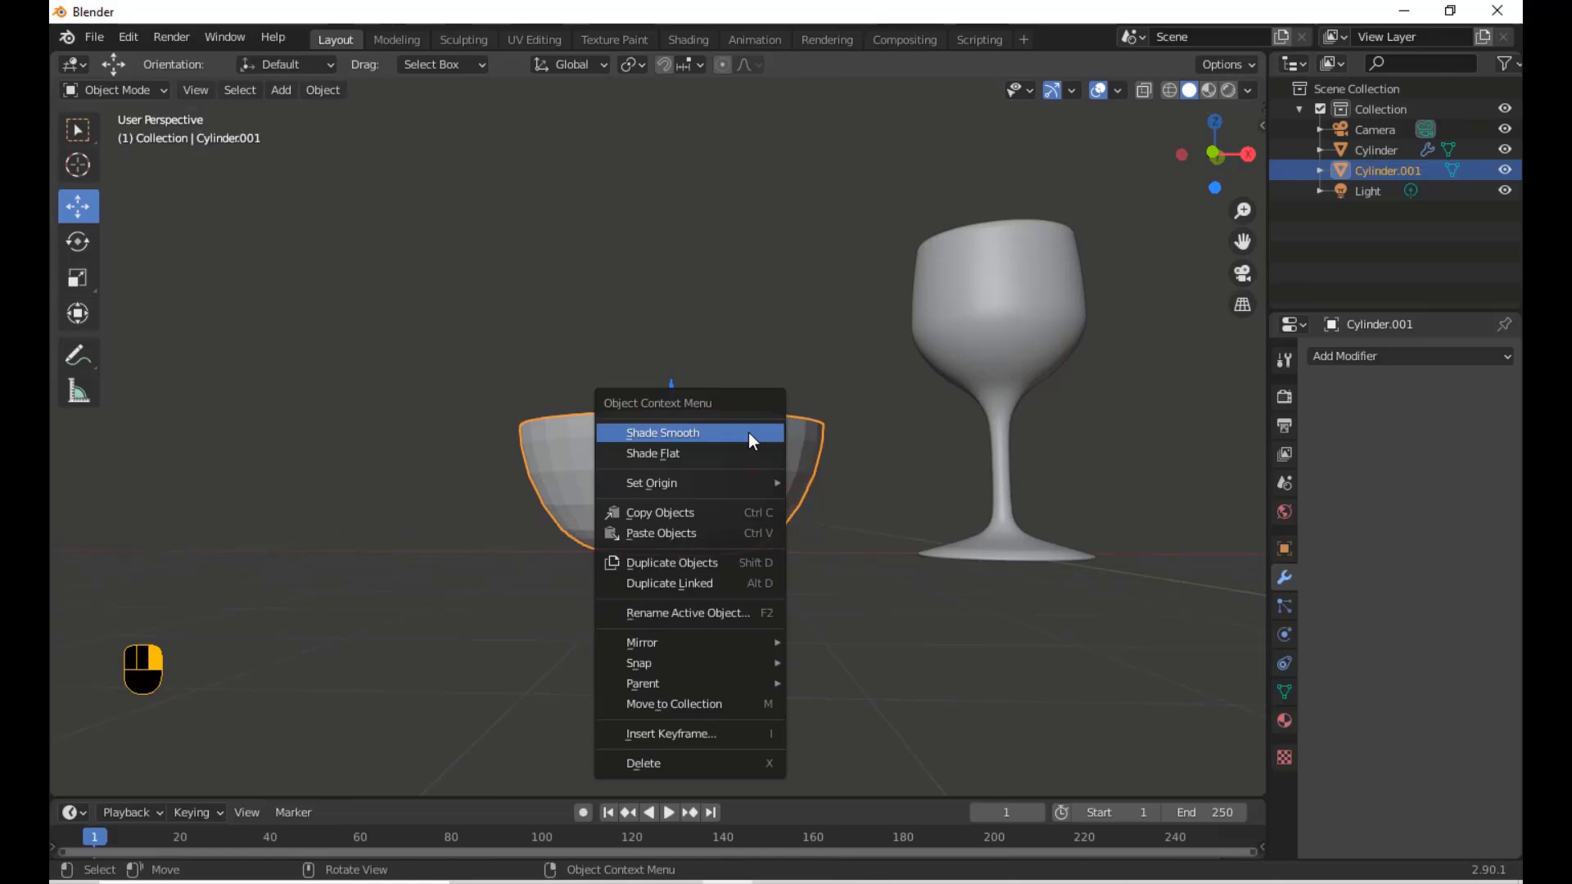
left_click(694, 436)
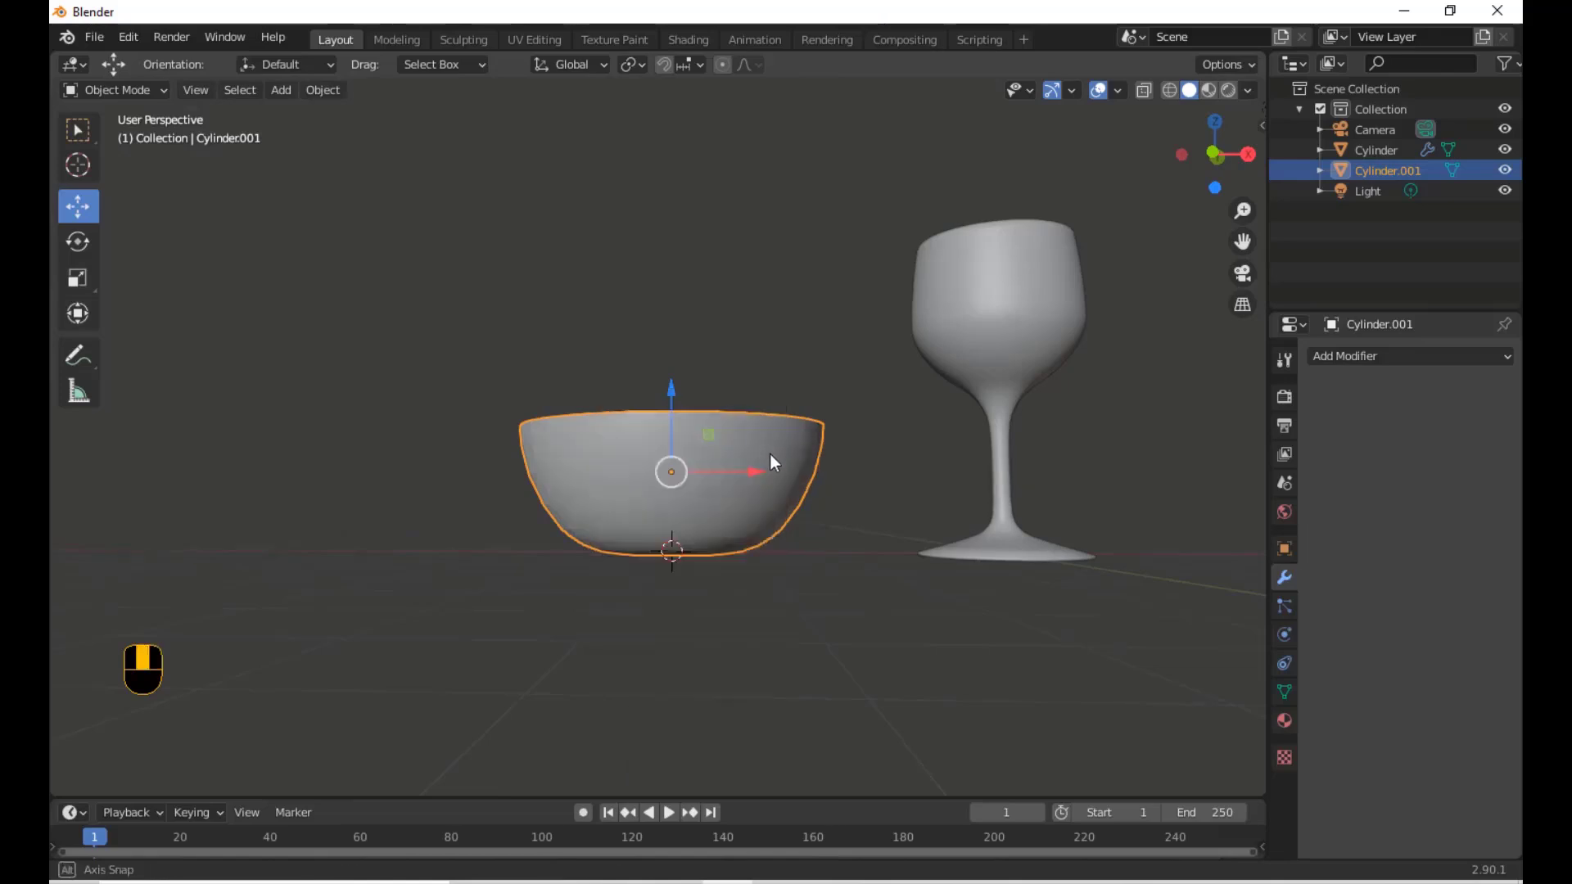
middle_click_drag(770, 453, 732, 524)
scroll(730, 511, "up", 2)
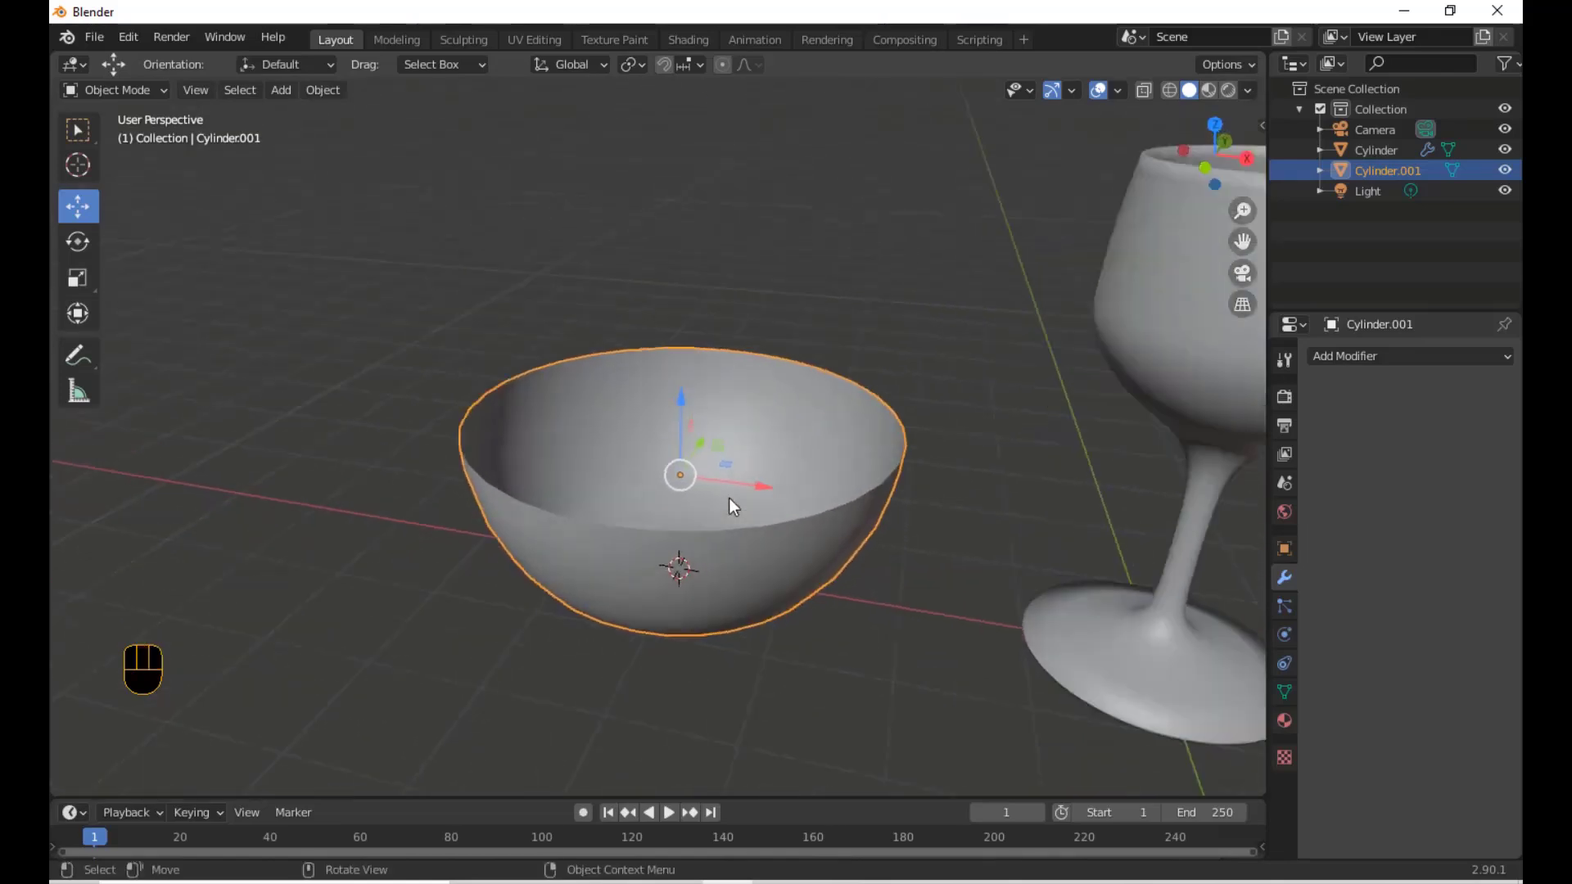
key("KP_1")
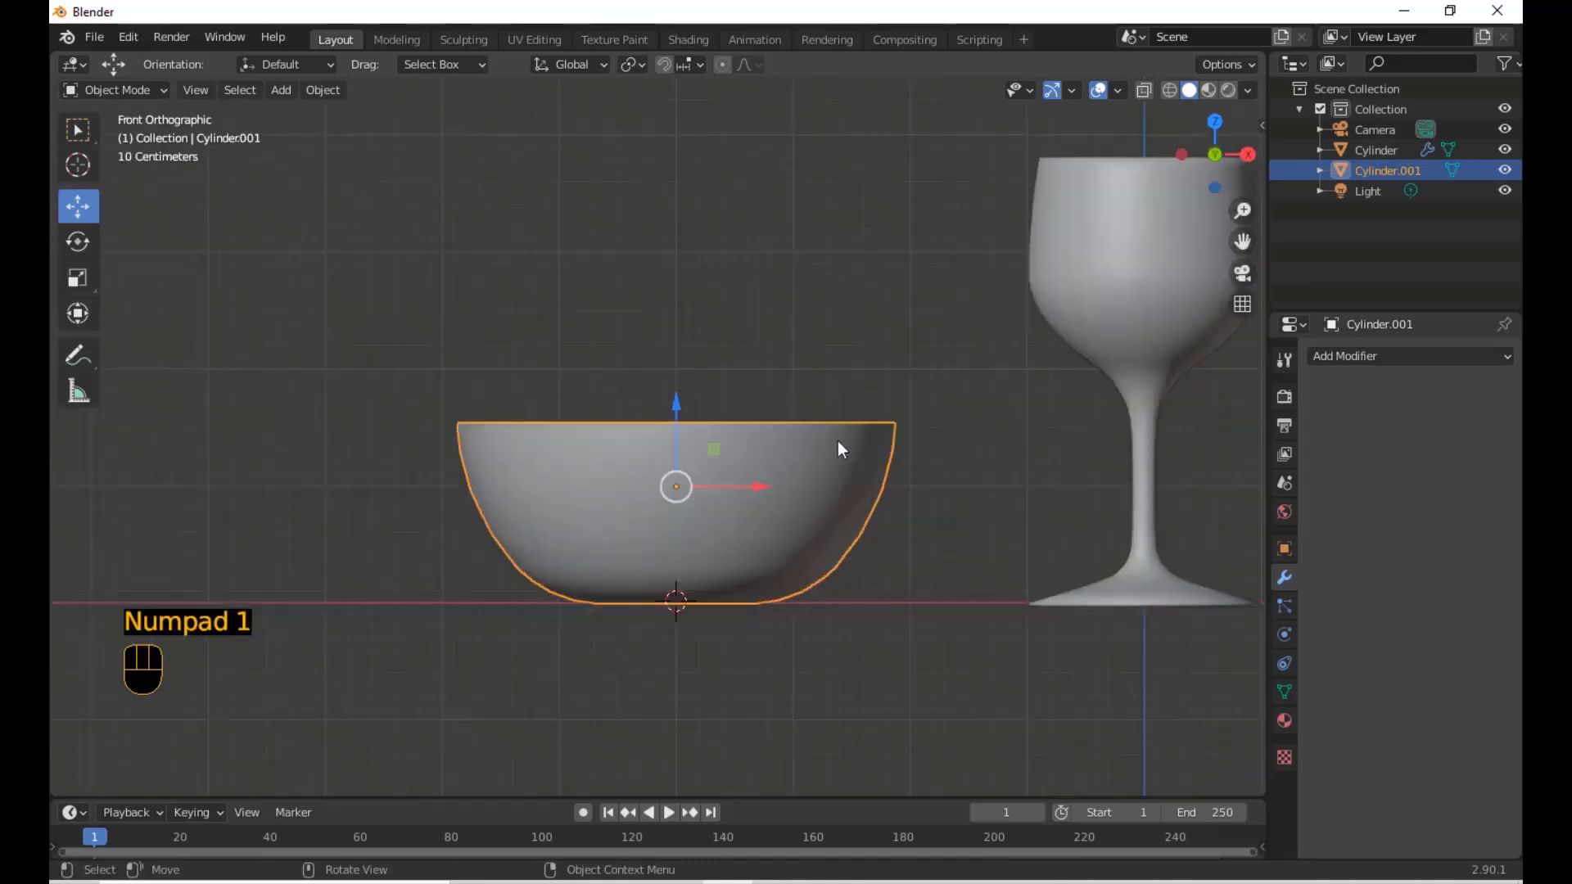
Add a Subdivision Surface modifier to the bowl and set its viewport levels to 2
scroll(547, 531, "up", 3)
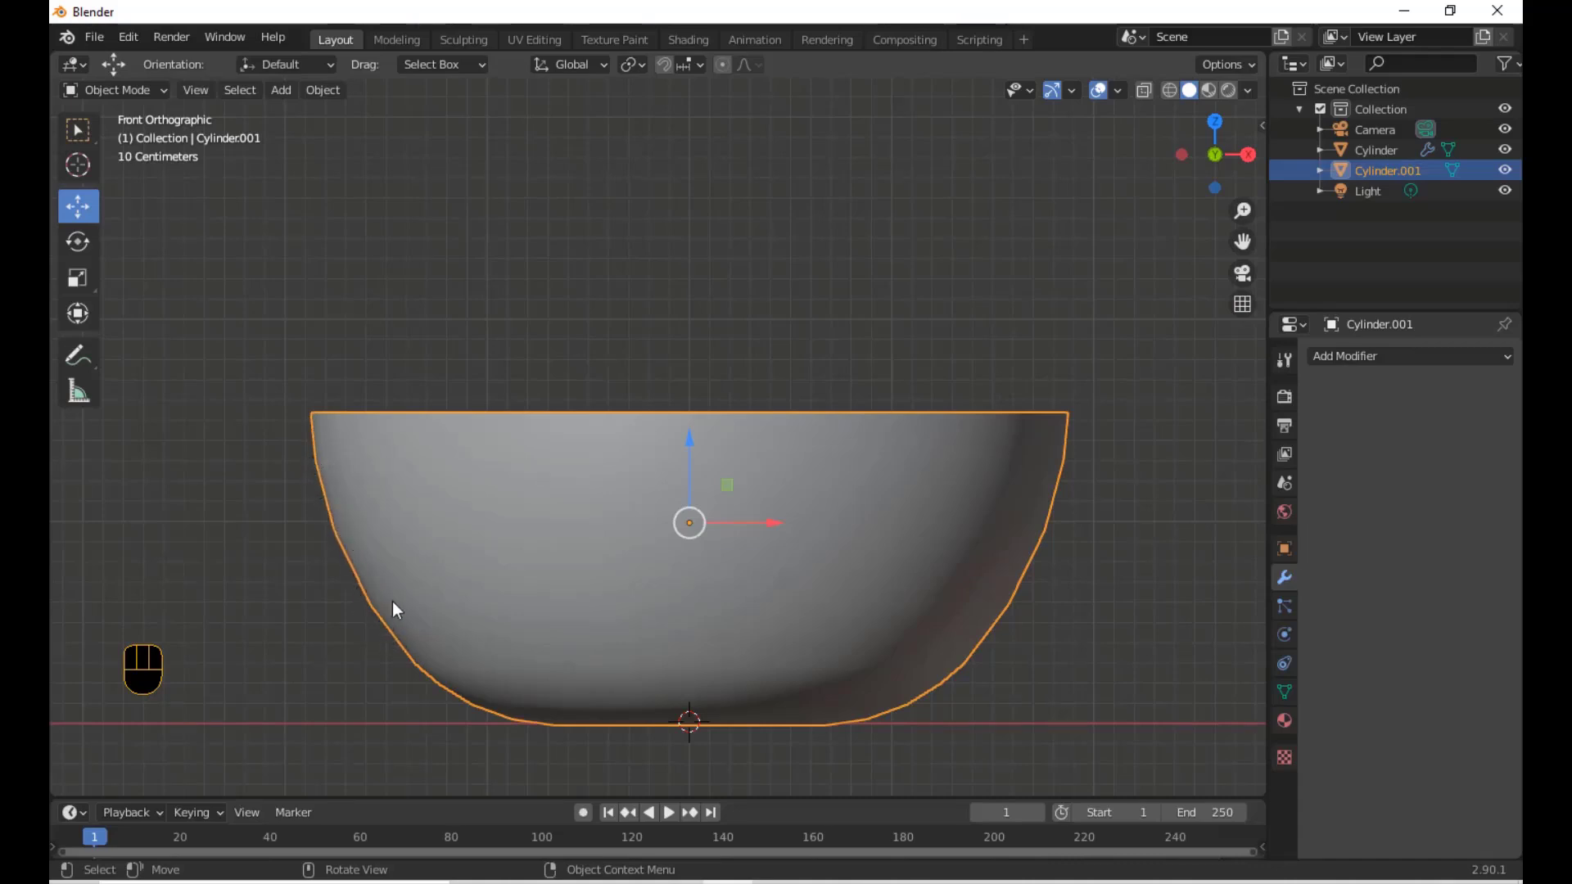
left_click(1379, 357)
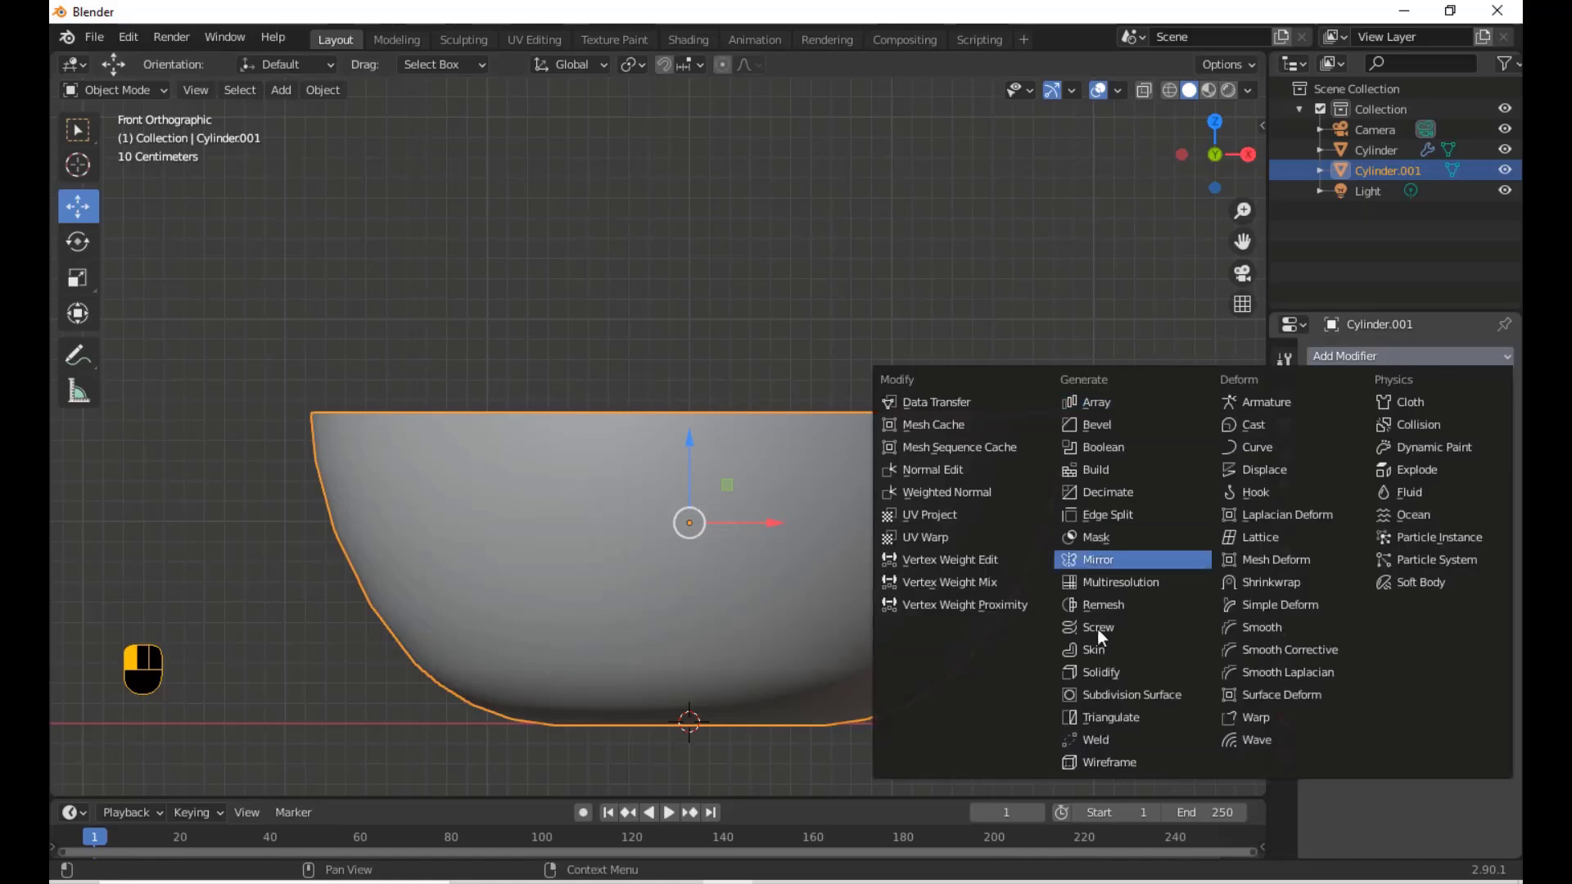
left_click(1113, 696)
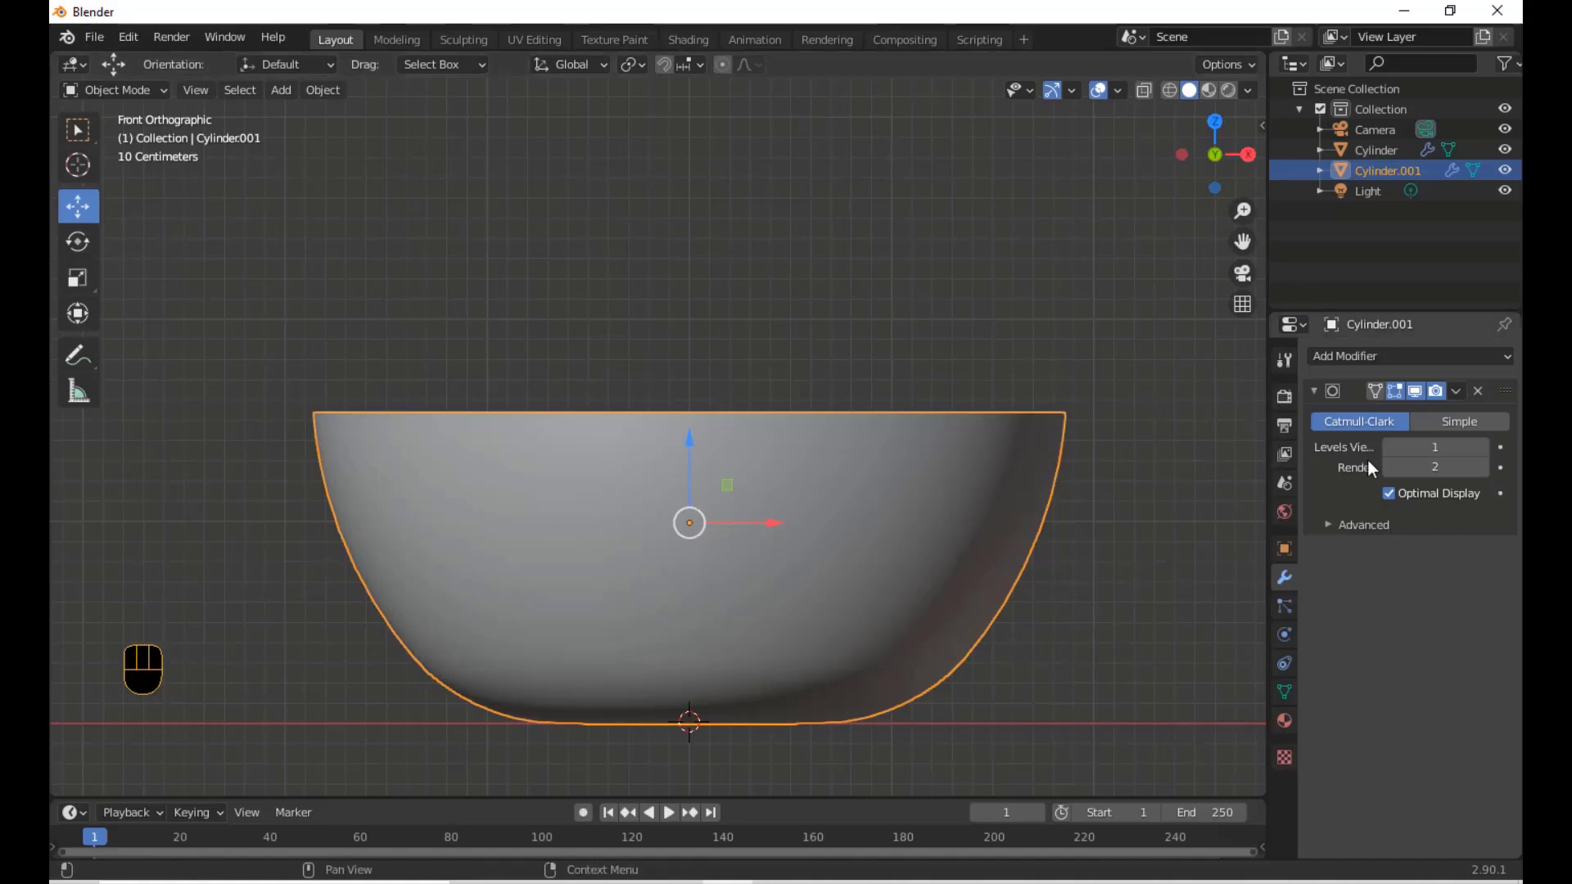
left_click(1483, 447)
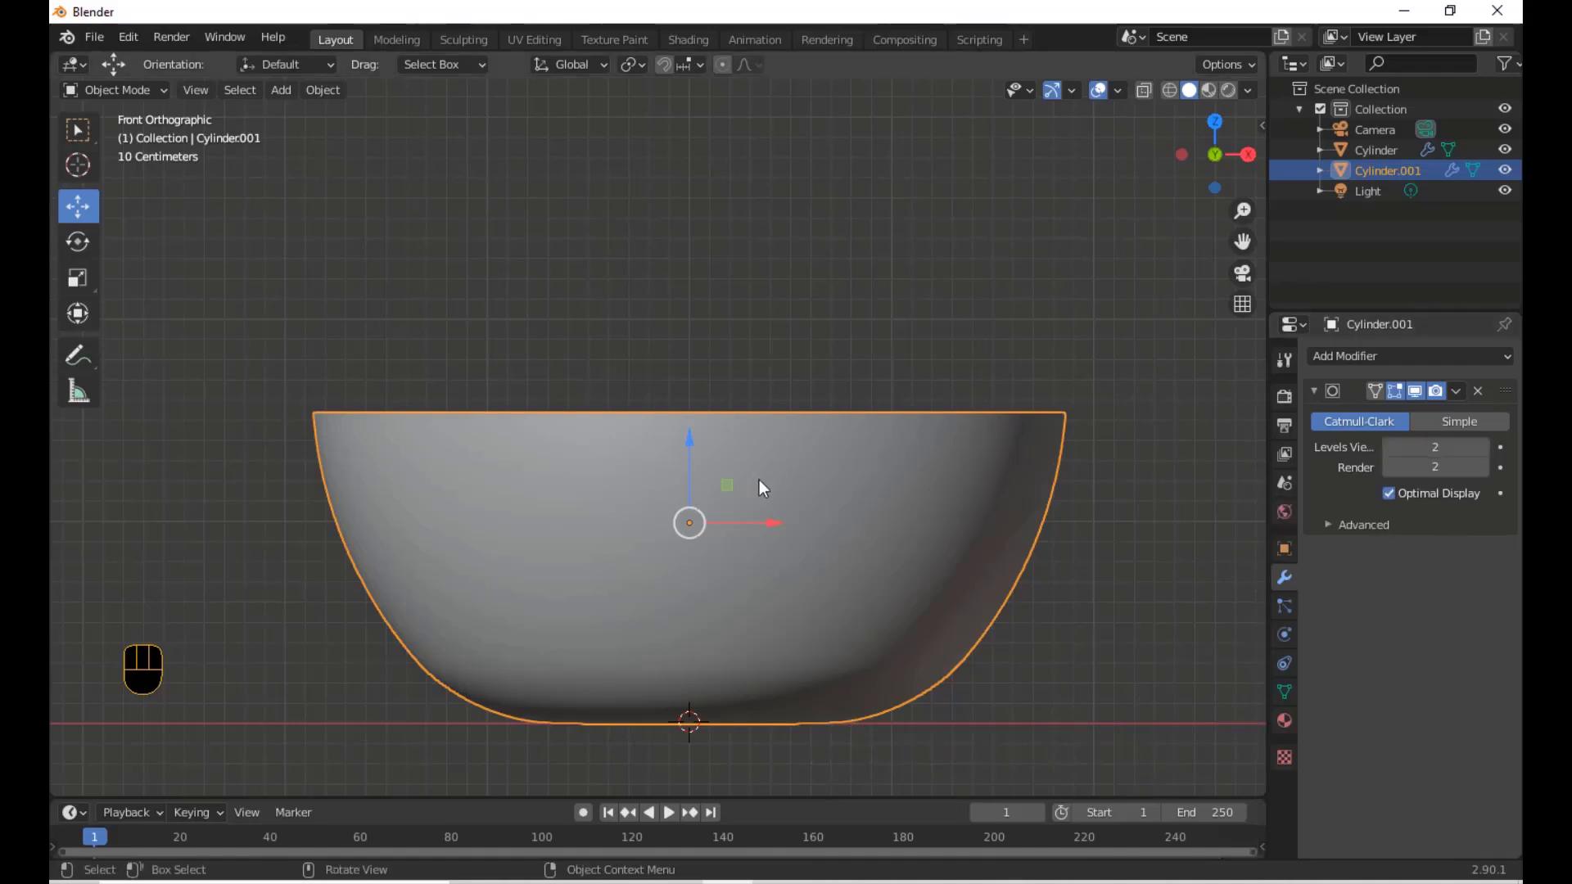
Add a Solidify modifier to the bowl with a thickness of 0.03 m and check the rim at an angle
left_click(1510, 356)
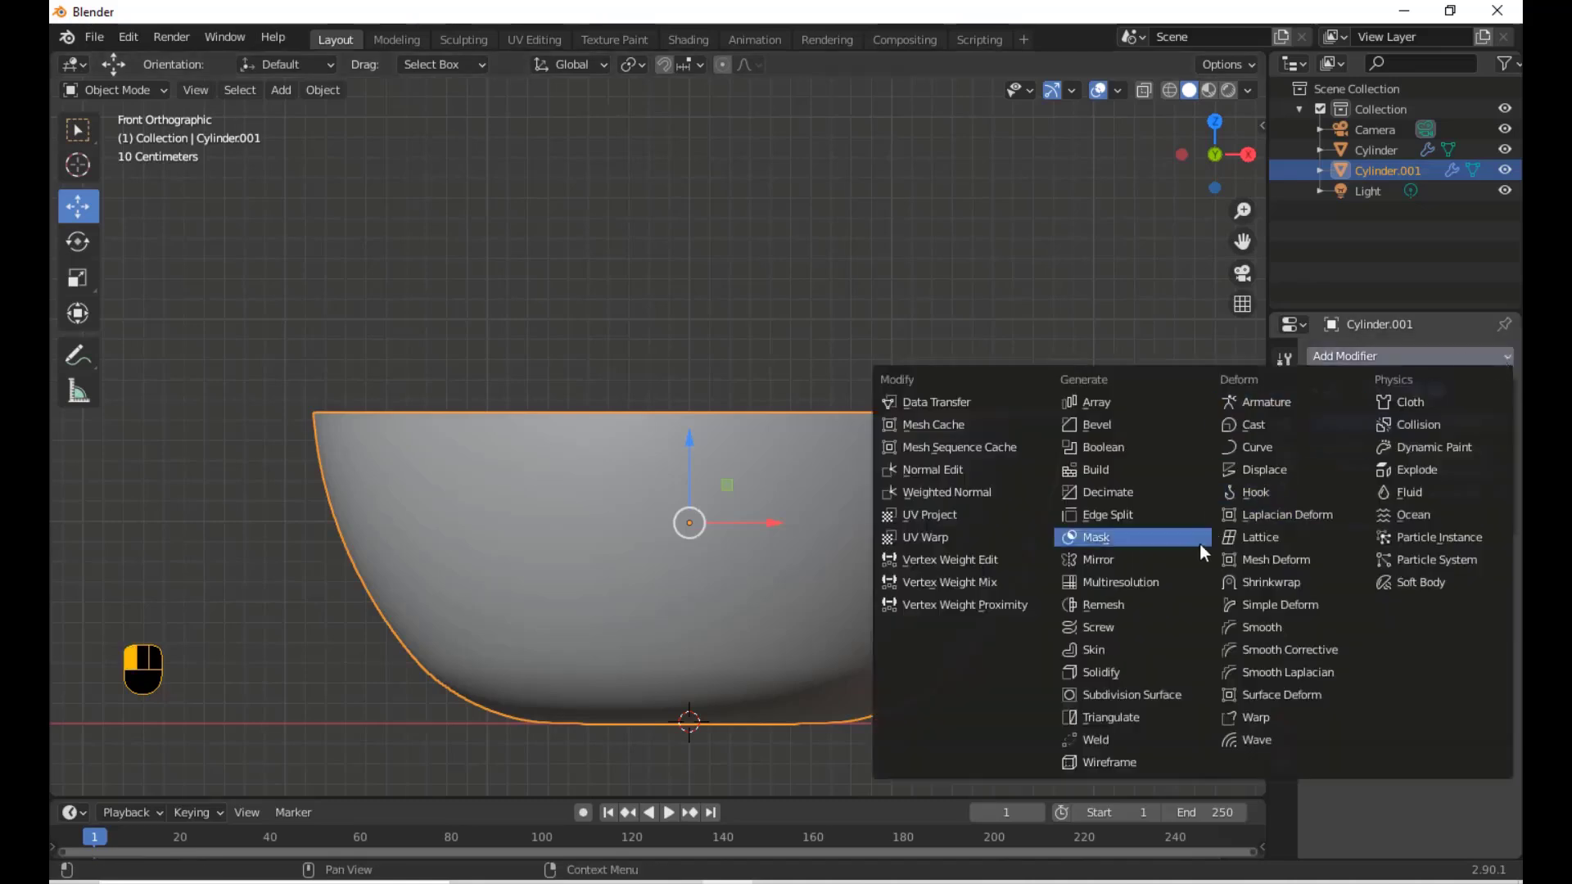
left_click(1113, 671)
middle_click_drag(891, 488, 906, 547)
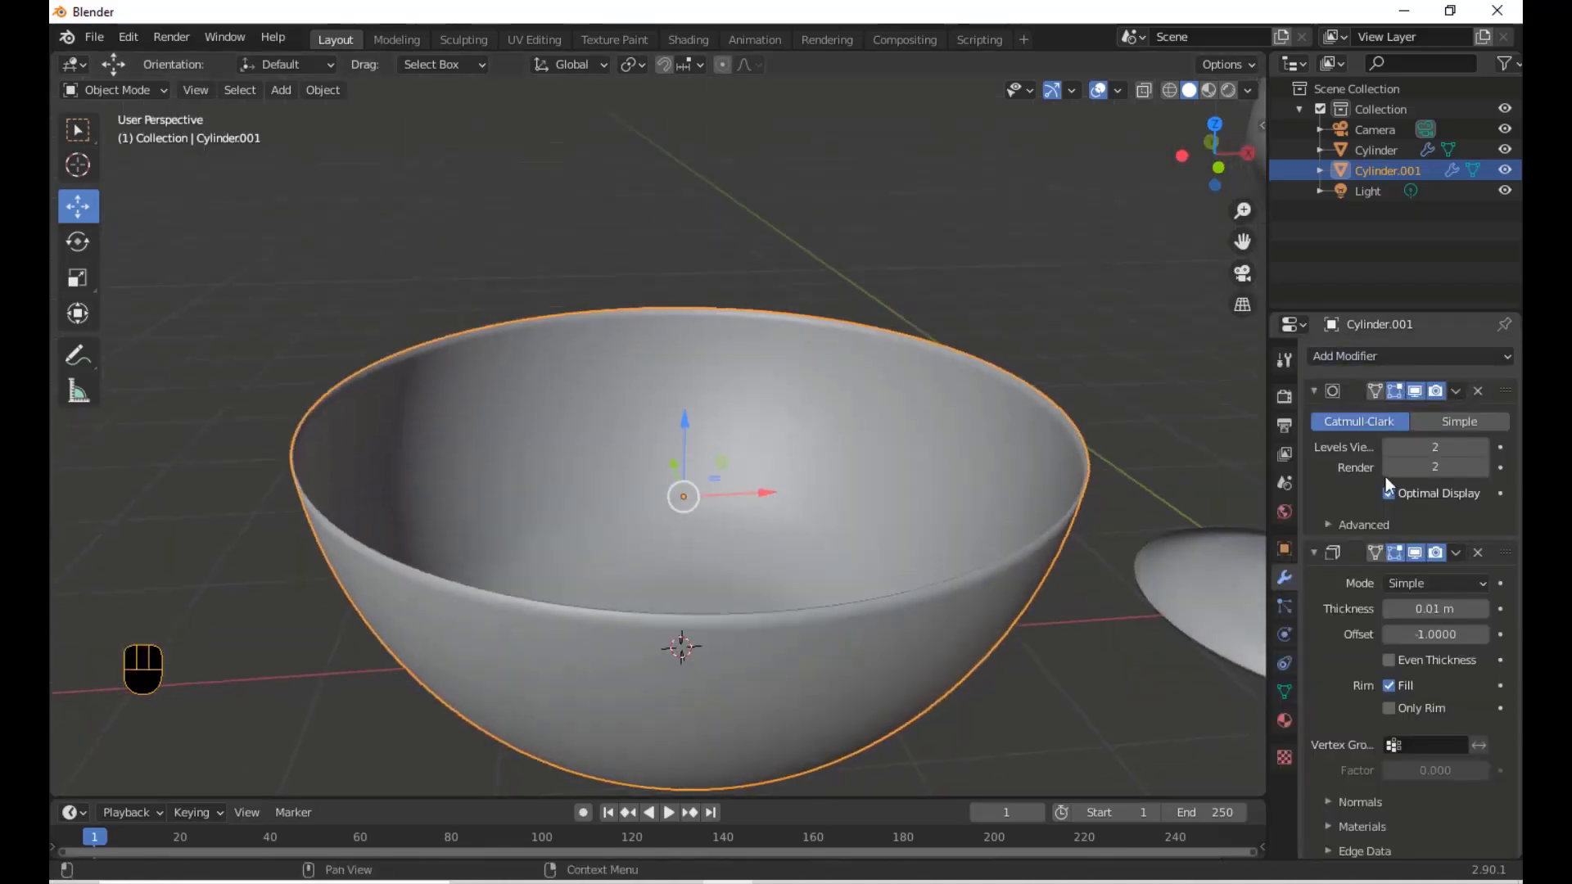
left_click(1483, 609)
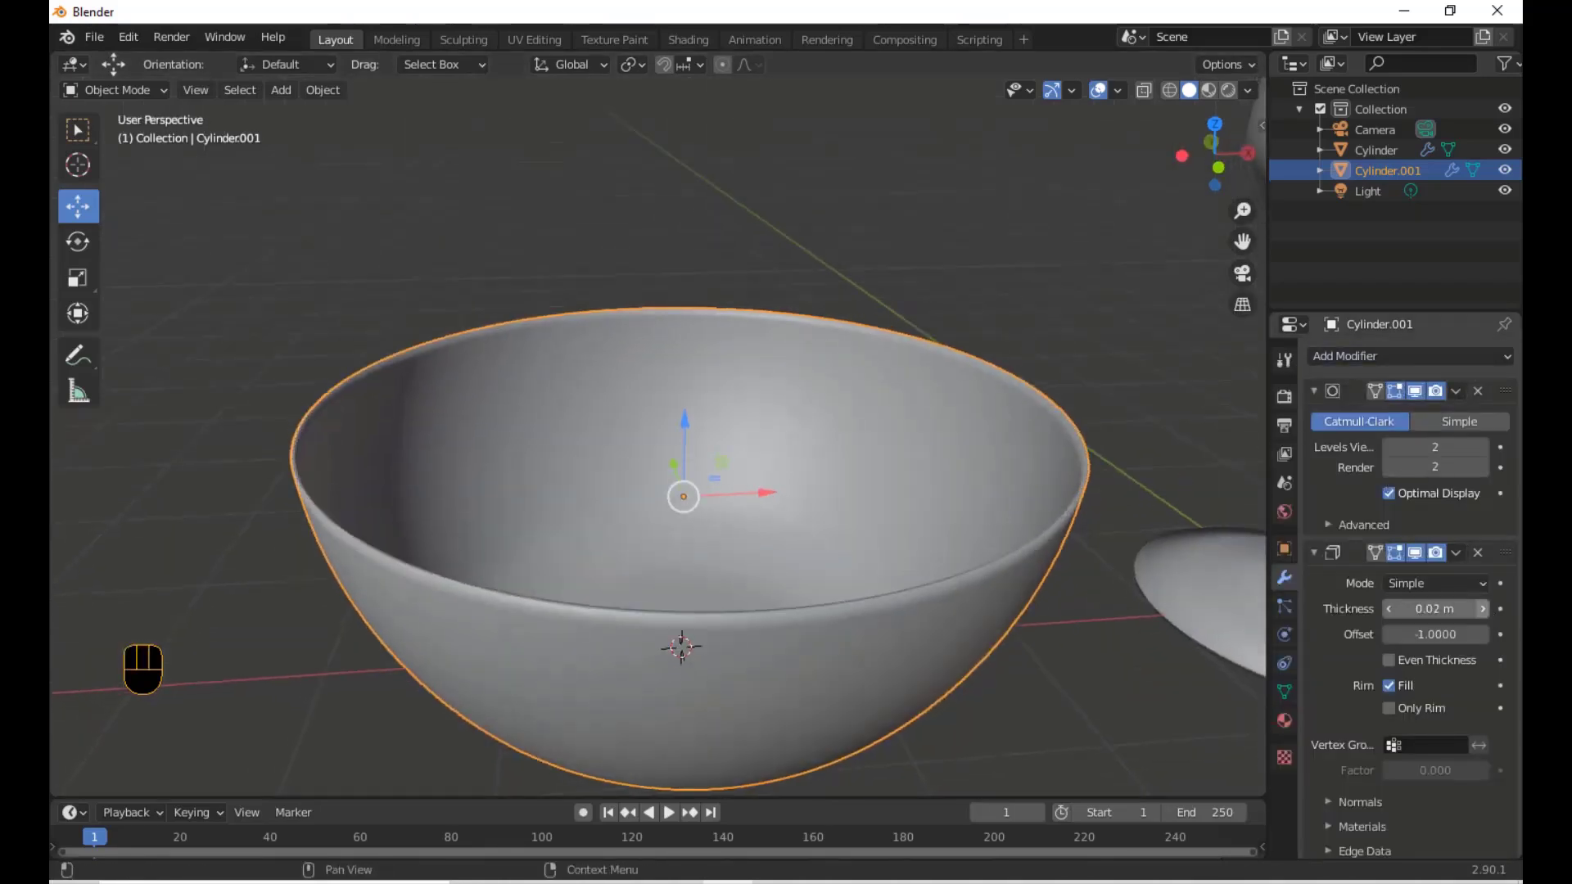
left_click(1483, 609)
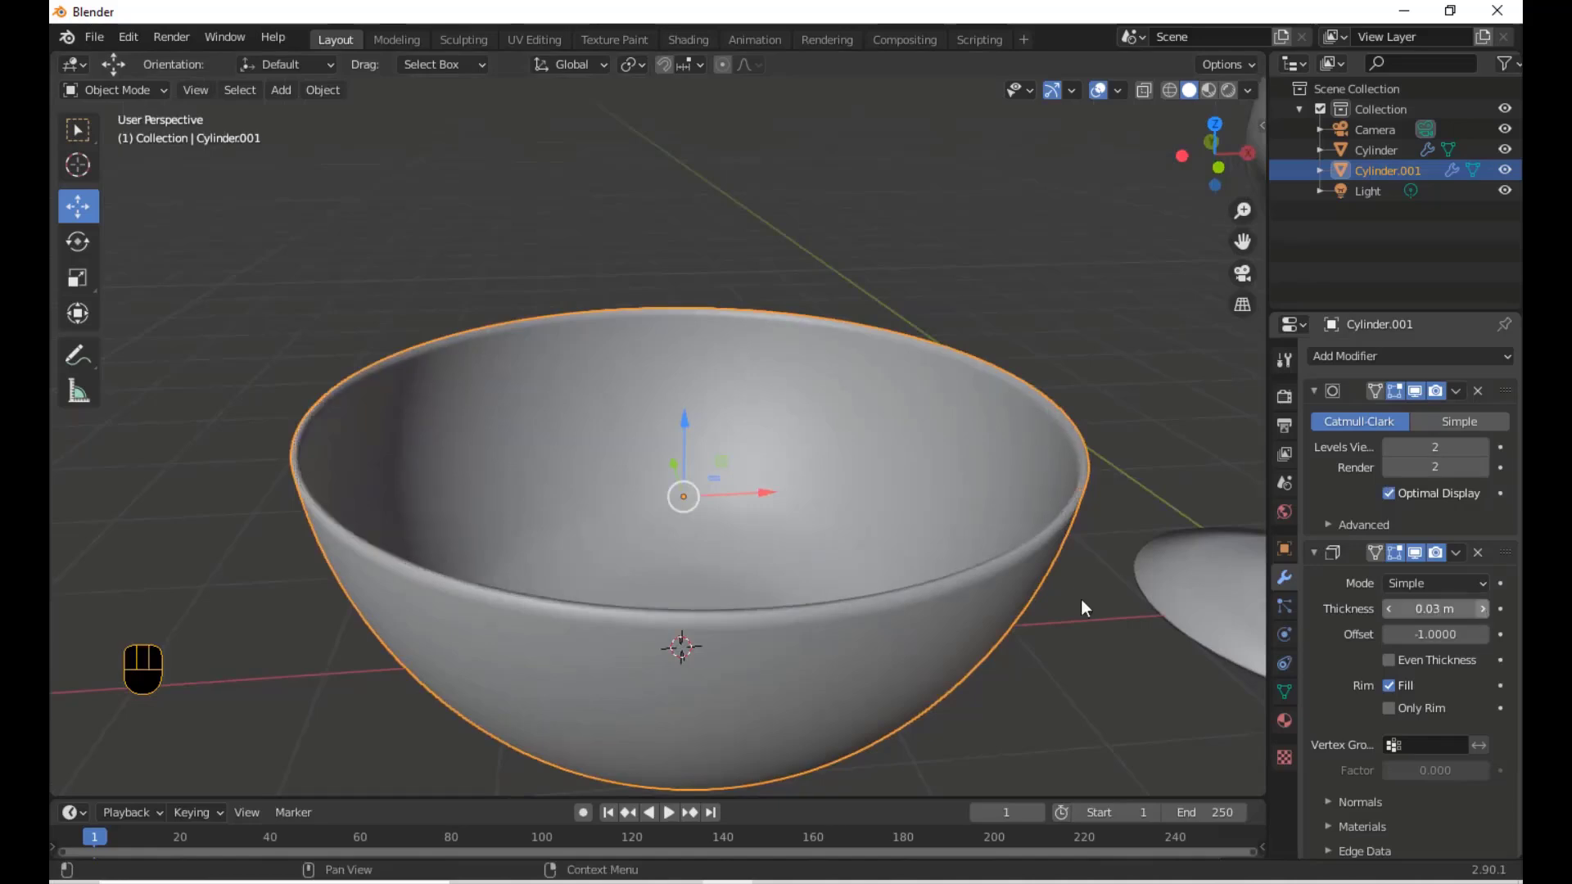
middle_click_drag(937, 602, 725, 533)
scroll(822, 640, "down", 6)
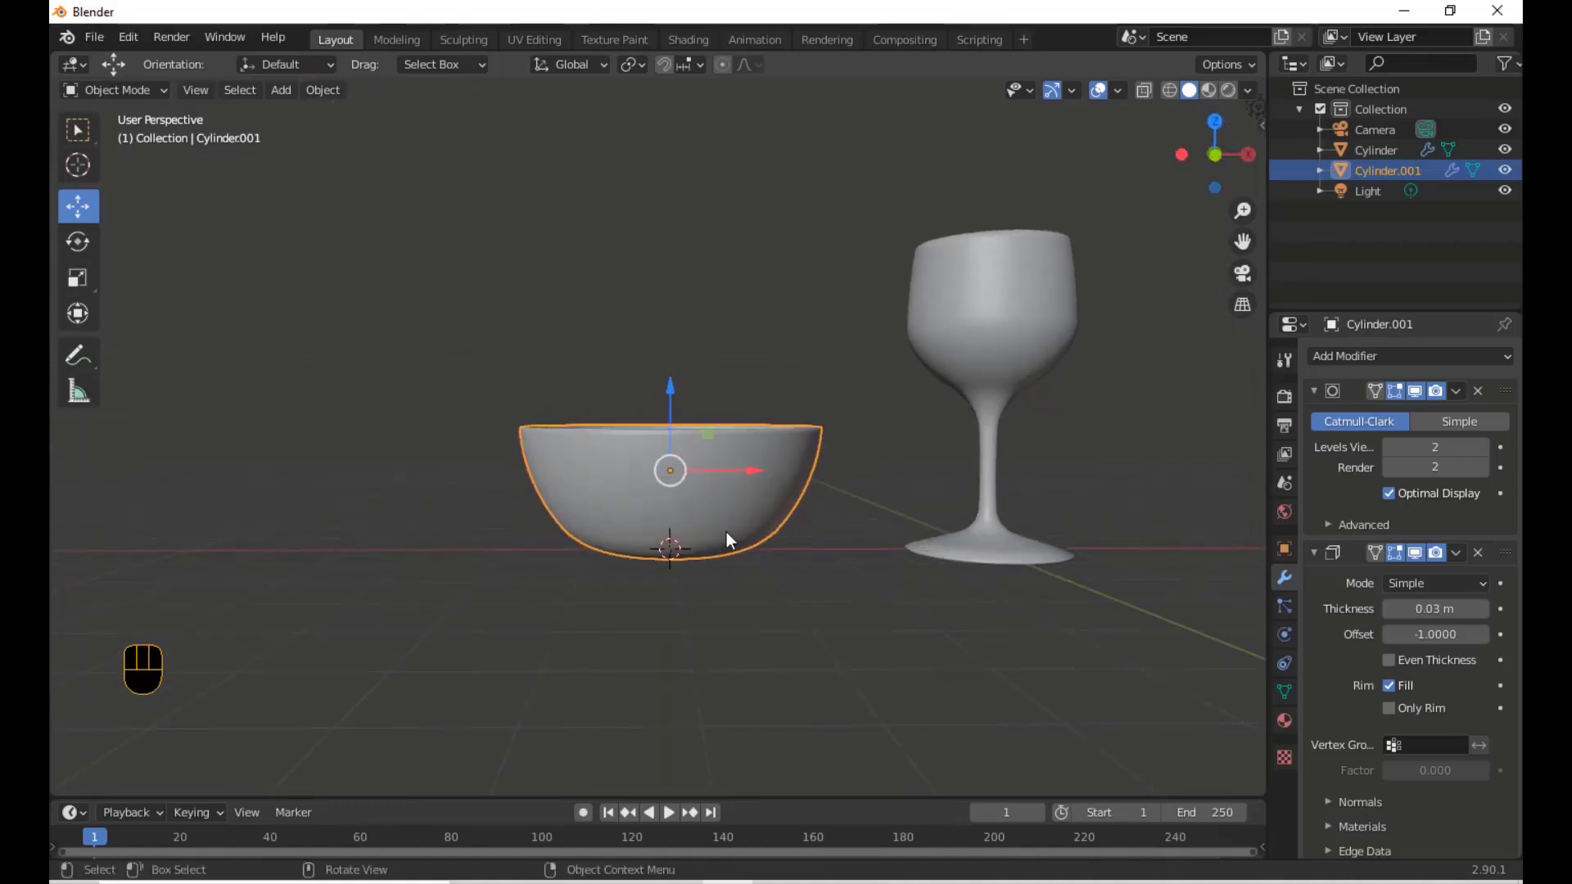
In front view, place the 3D cursor beside the bowl, add a mesh cylinder there, and move it to stand on the ground line
key("KP_1")
scroll(601, 513, "down", 2)
middle_click_drag(601, 513, 939, 519, "shift")
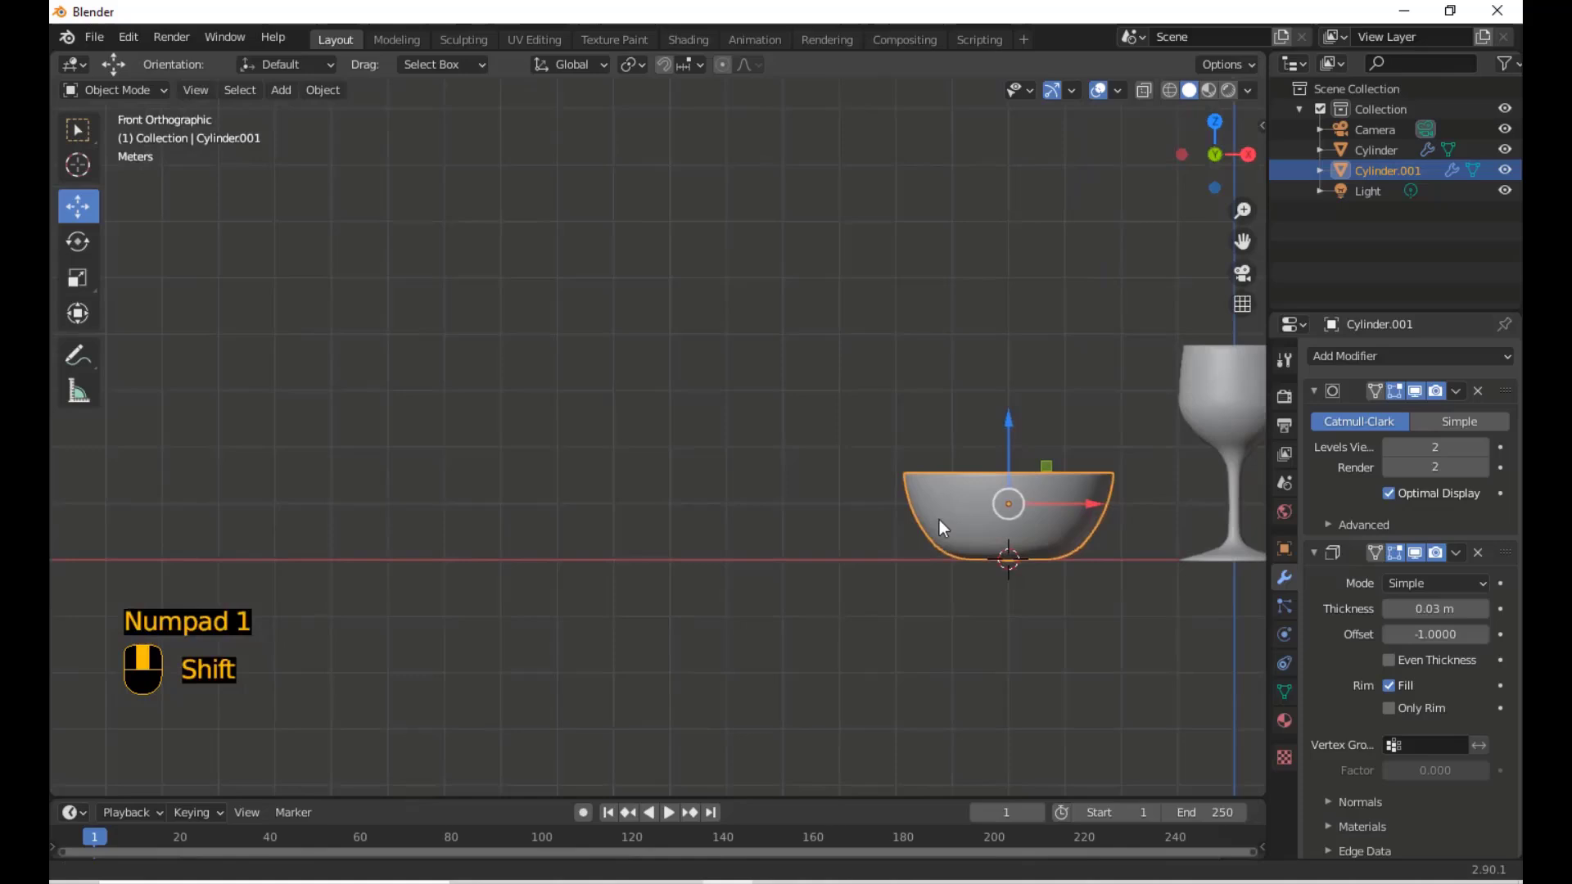
right_click(774, 560, "shift")
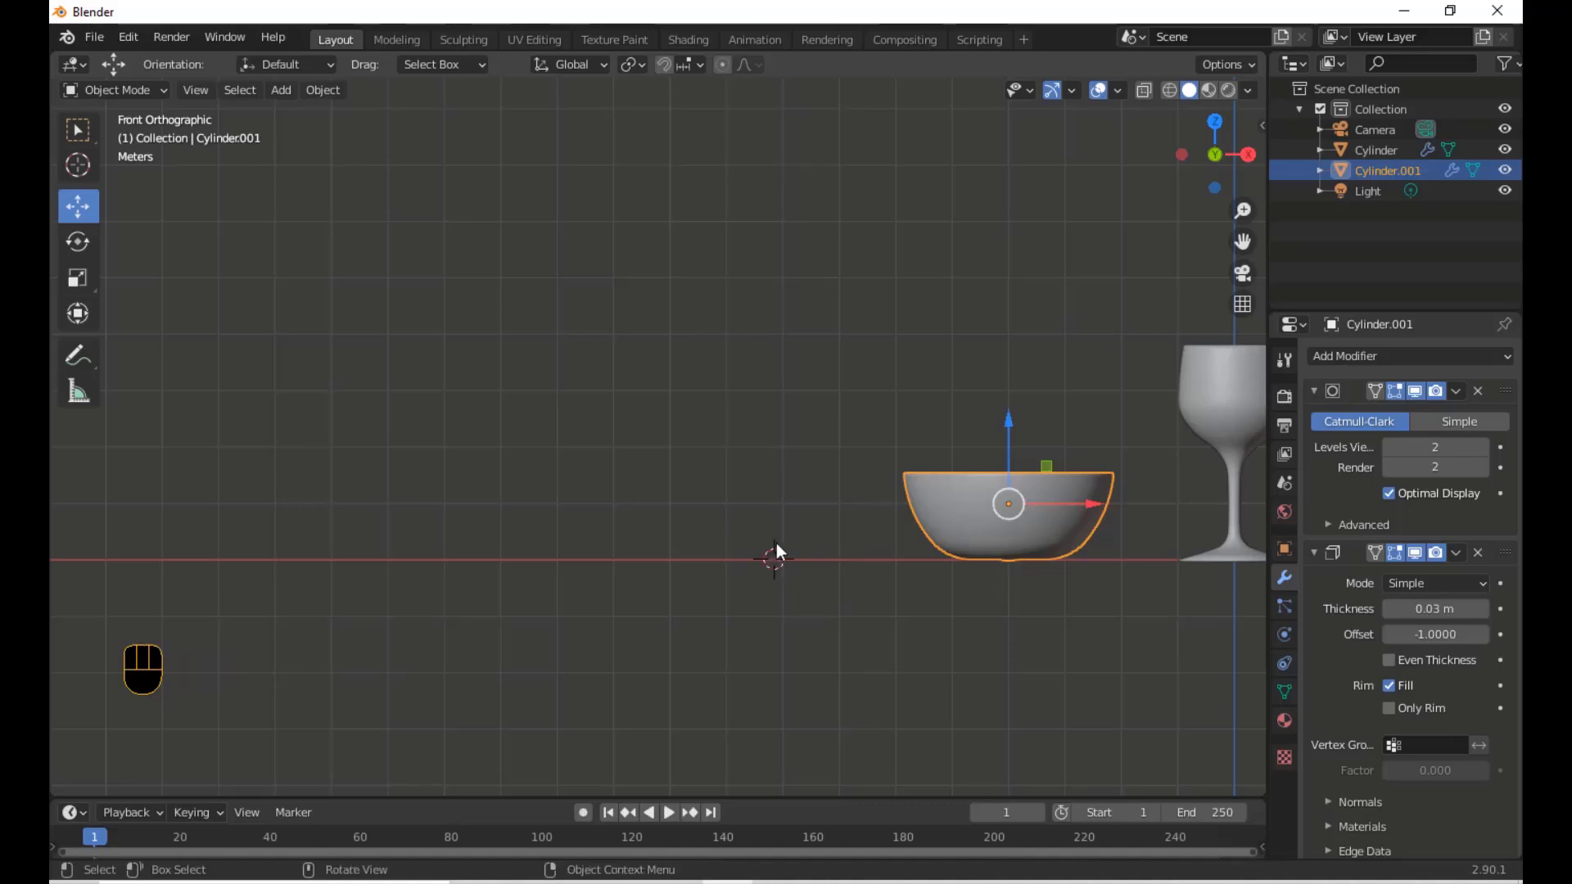
key("shift+a")
mouse_move(671, 460)
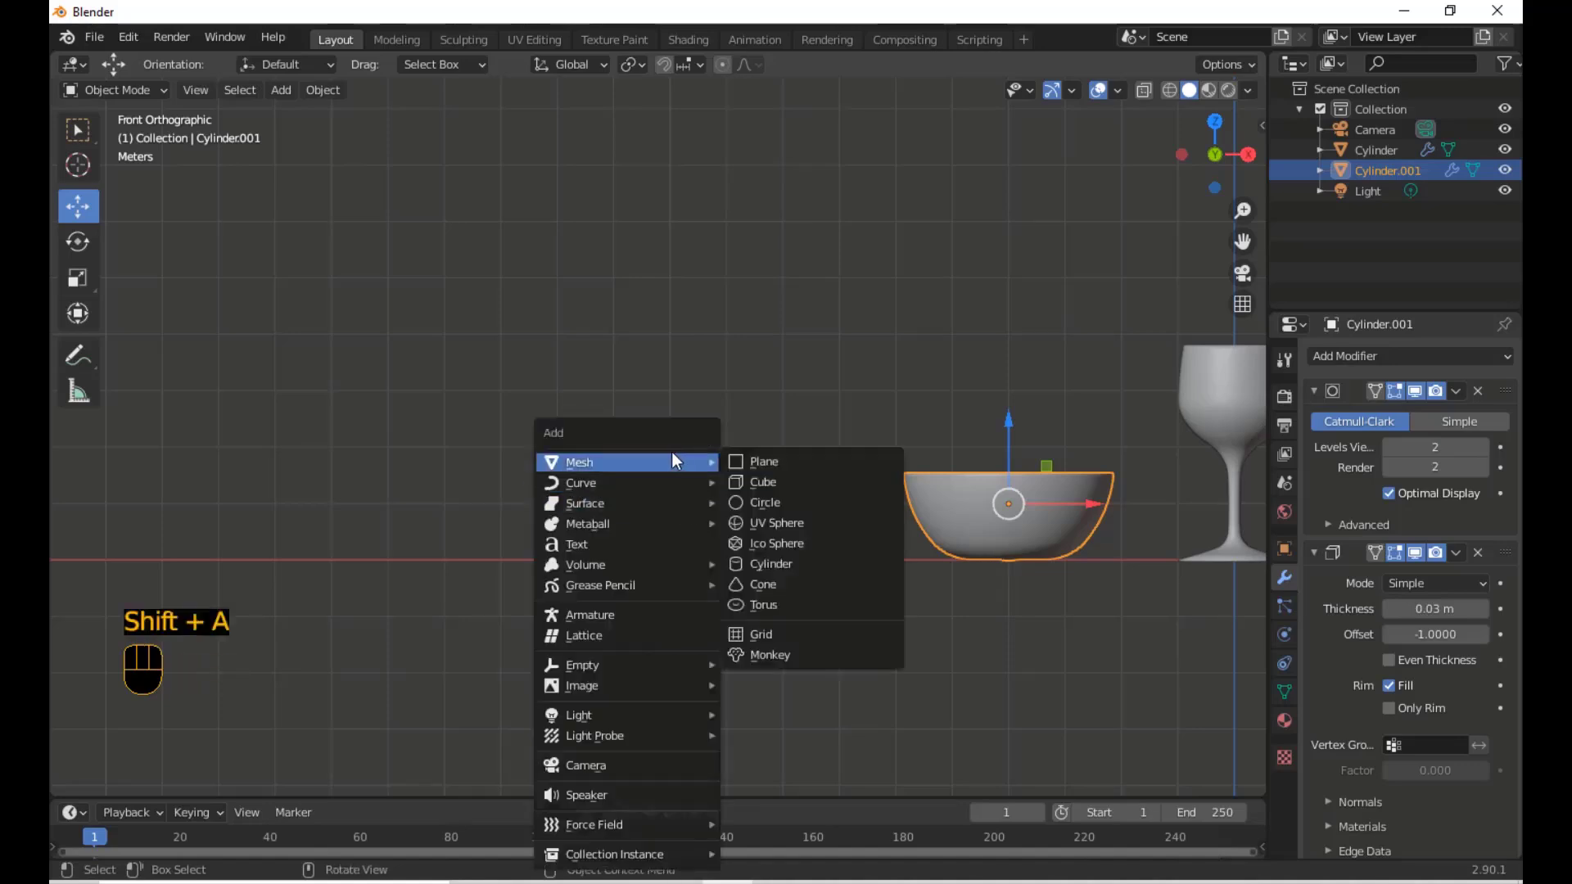
left_click(787, 563)
left_click_drag(774, 481, 765, 415)
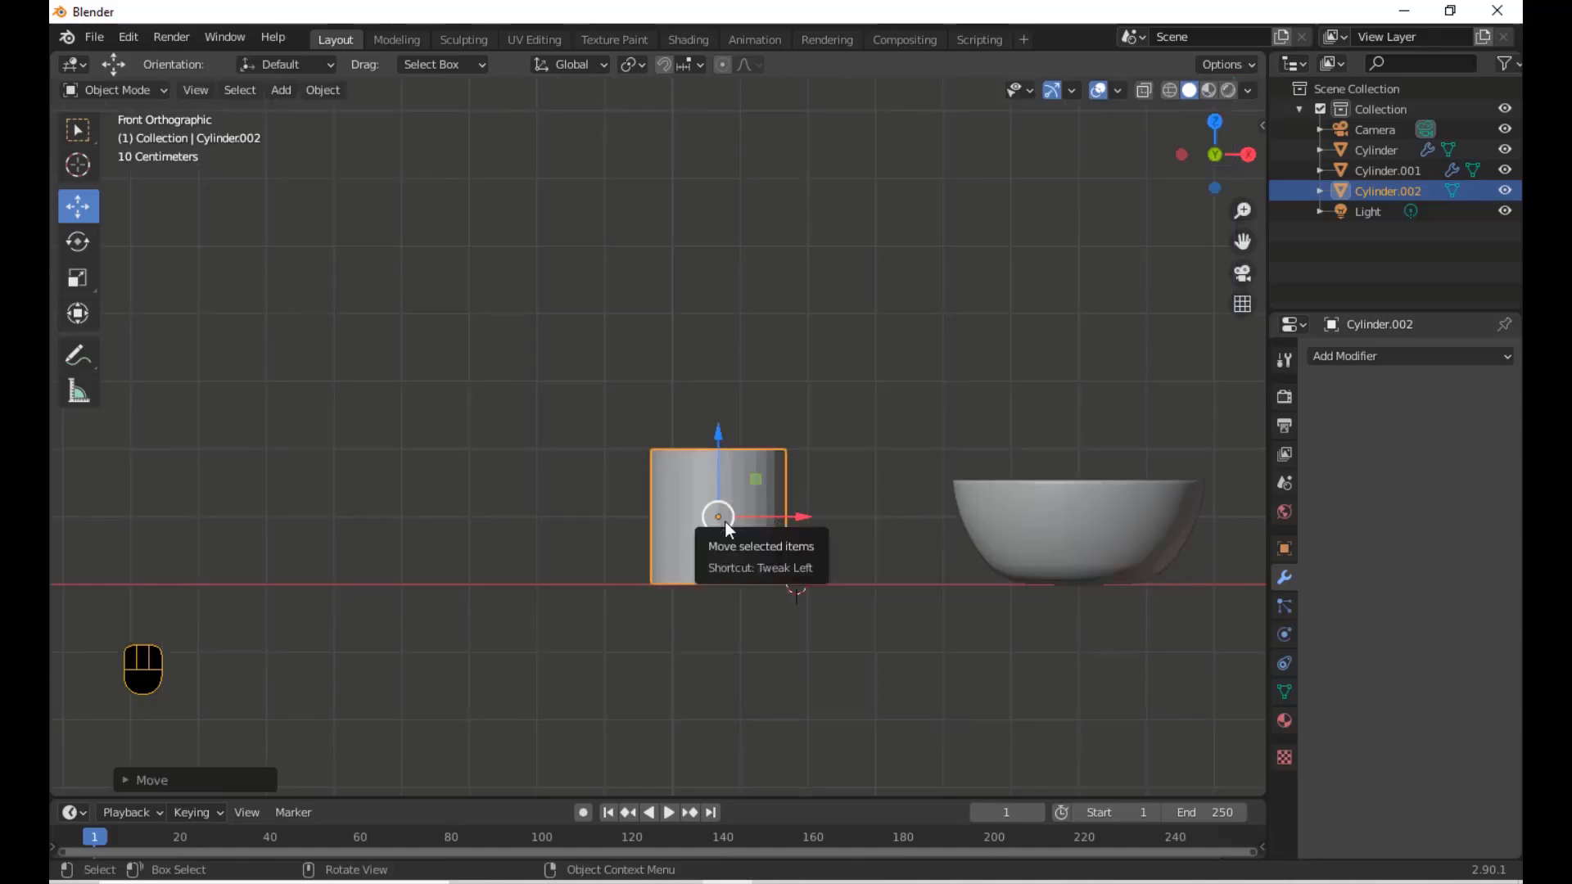
In Edit Mode with face selection, delete the top face of the new cylinder
key("Tab")
middle_click_drag(724, 522, 758, 546)
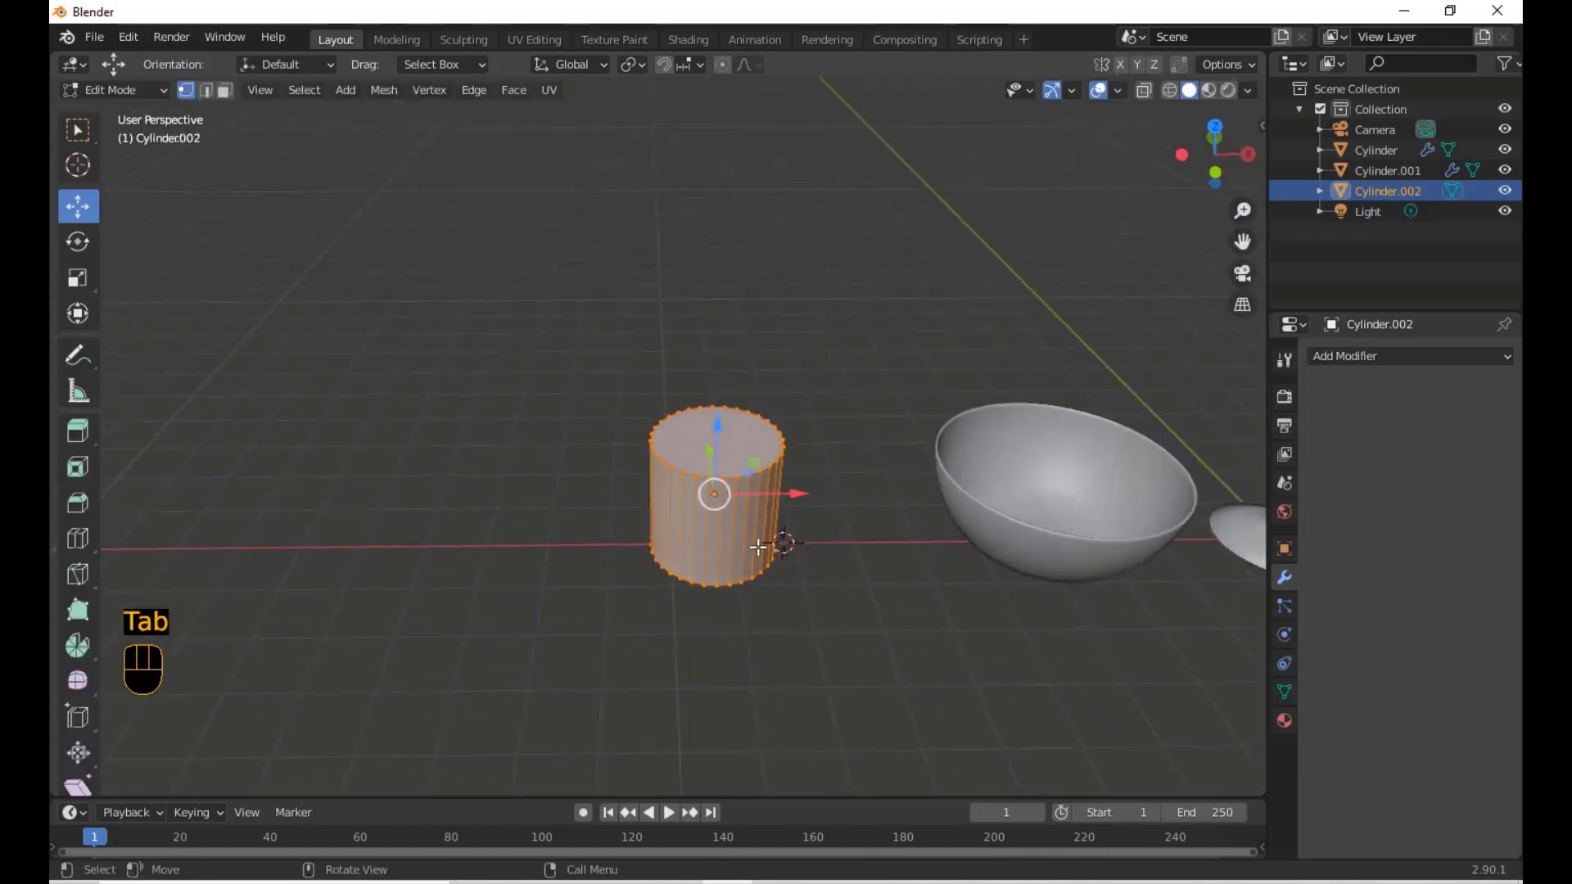
left_click(225, 90)
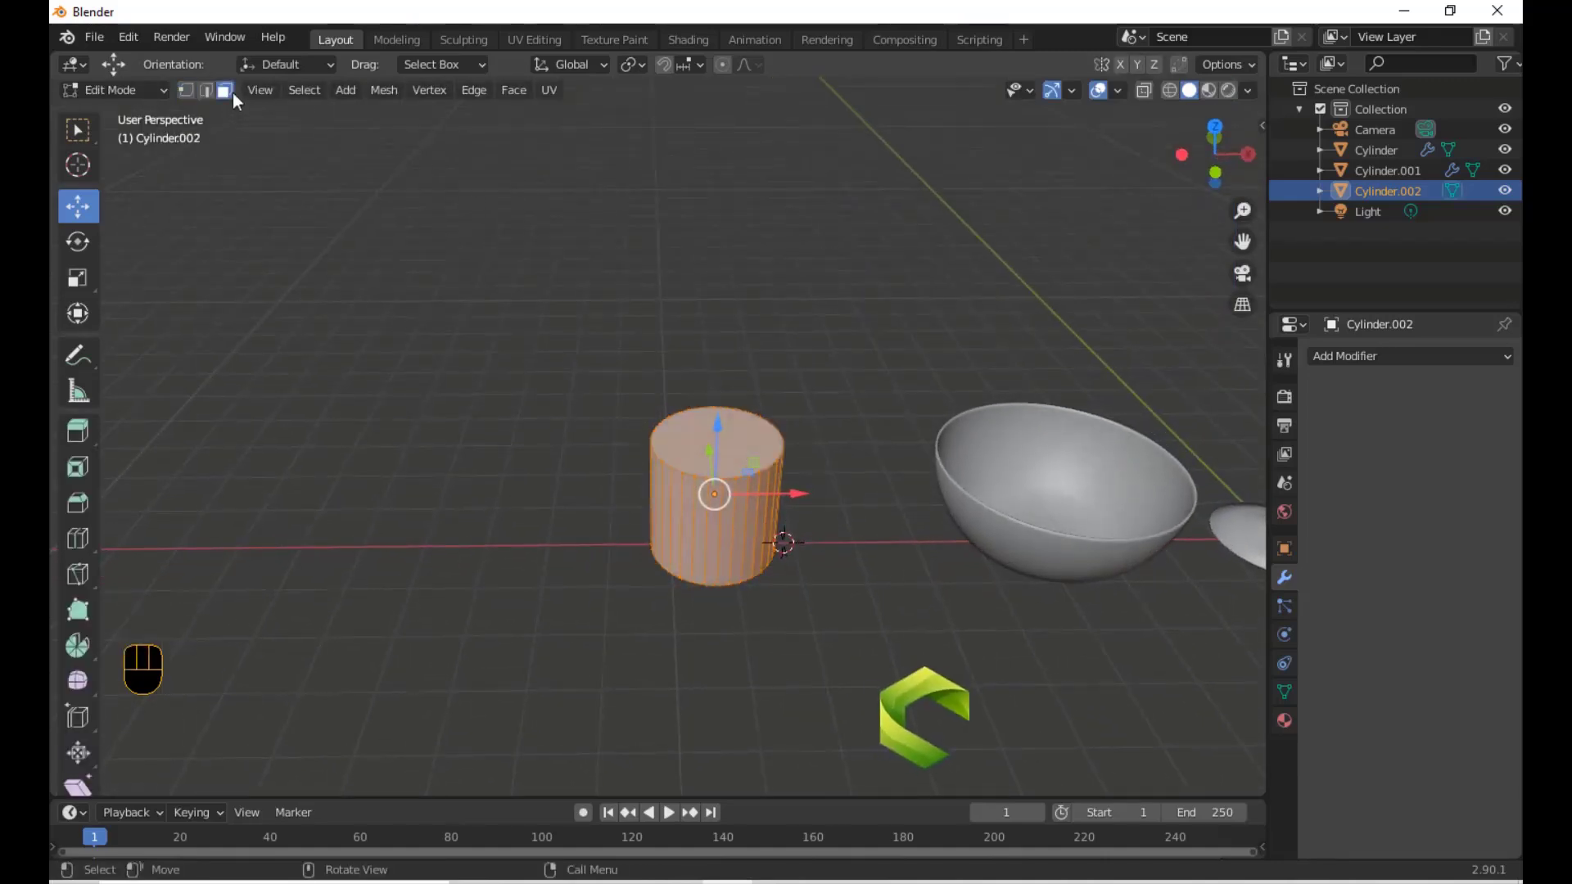
left_click(760, 440)
scroll(759, 440, "up", 3)
key("x")
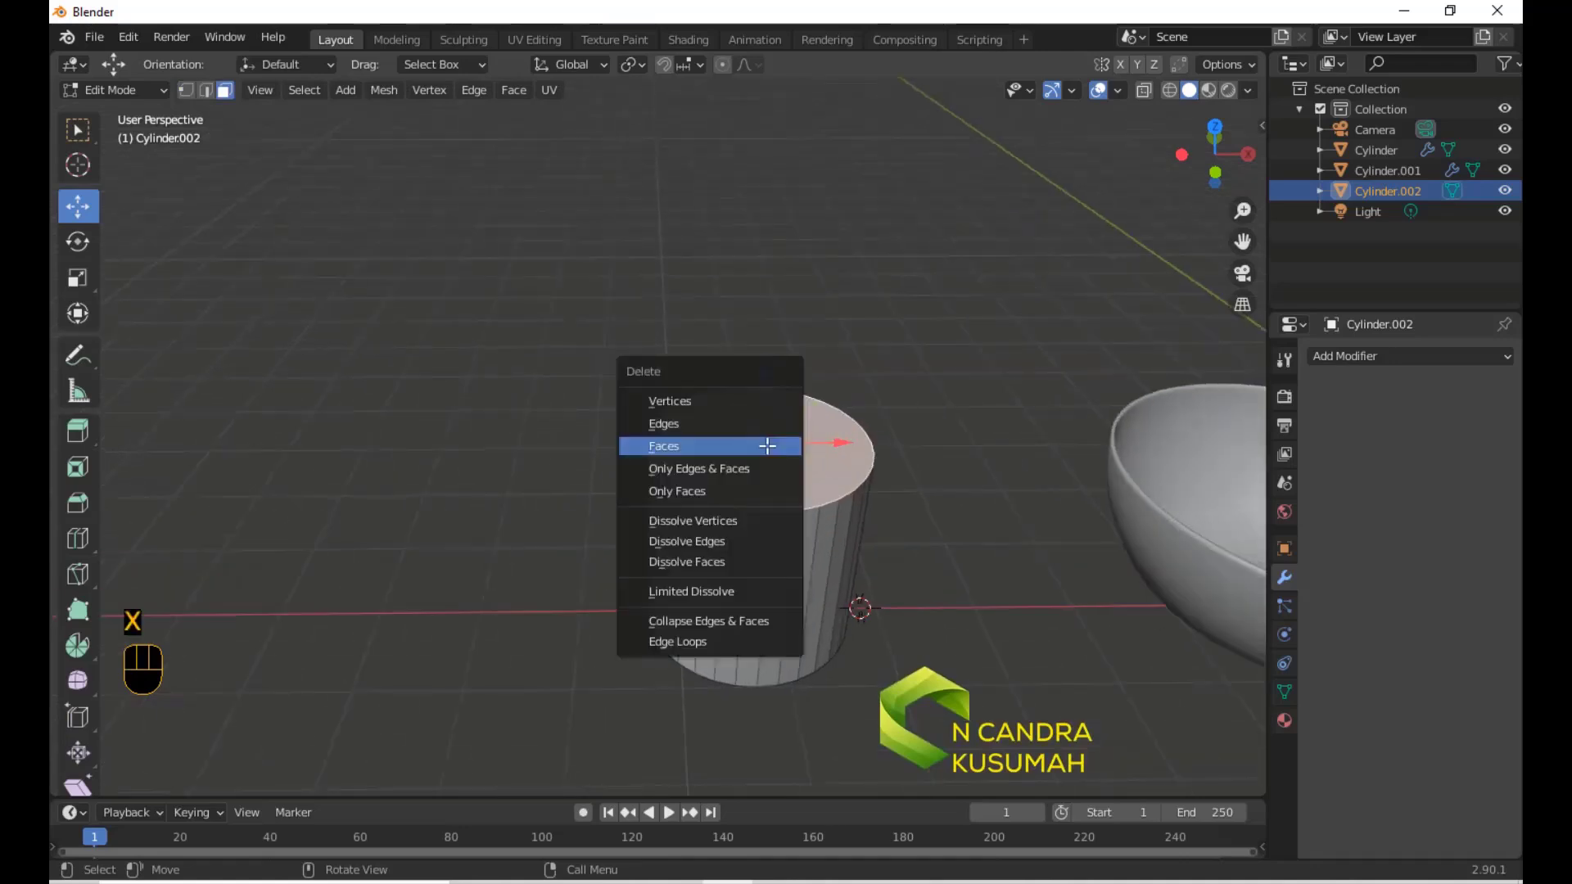
left_click(767, 446)
In front wireframe view, select the cylinder's top vertex ring and lower it along Z to about a third of the original height
key("KP_1")
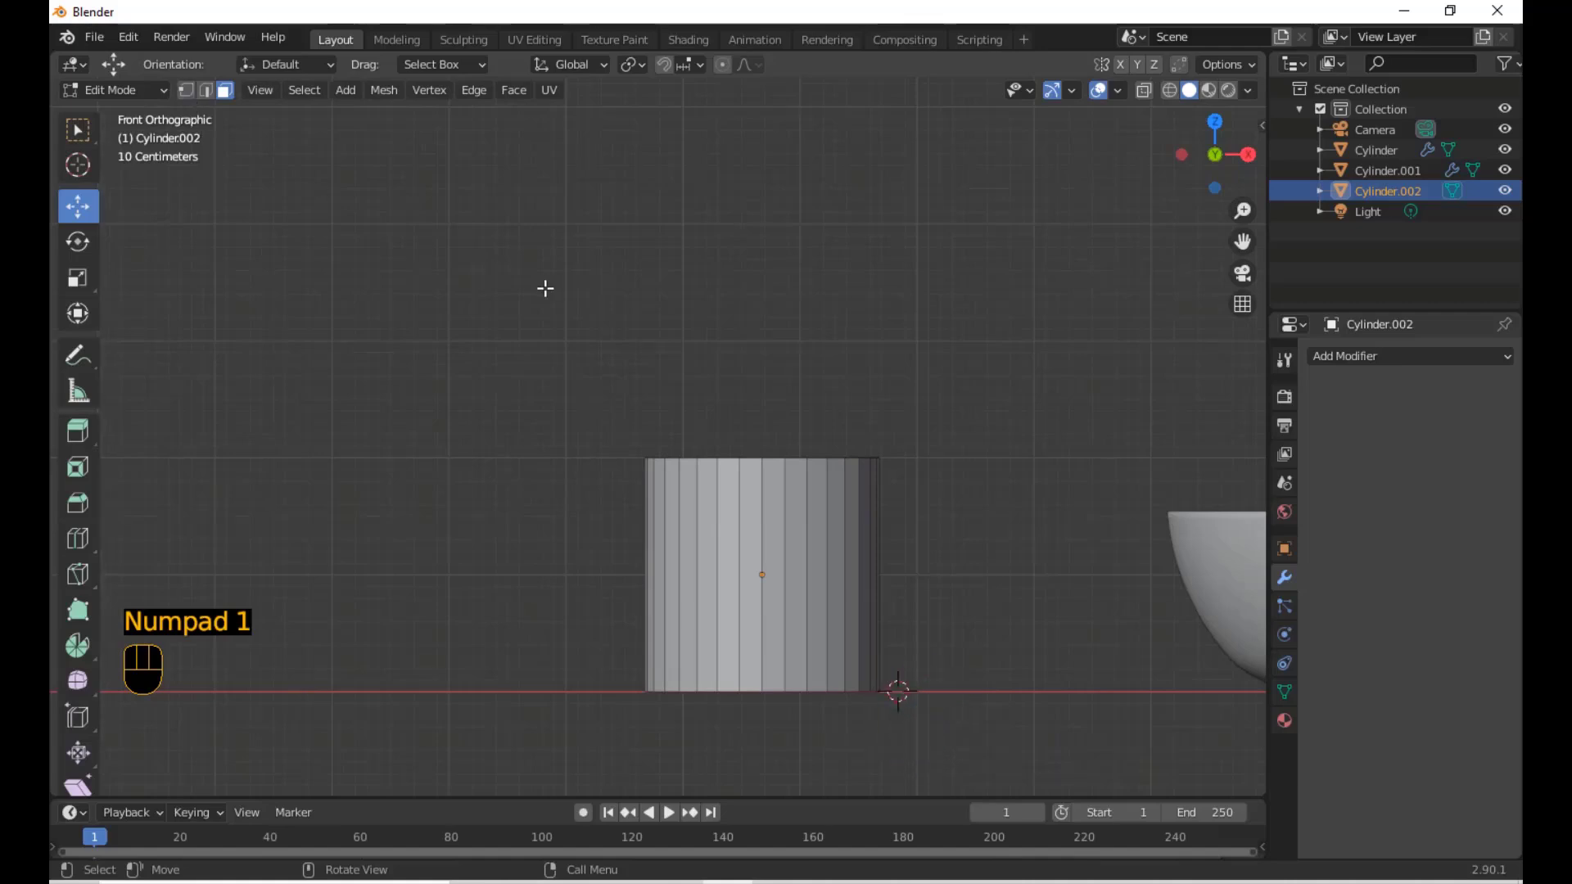
key("shift+z")
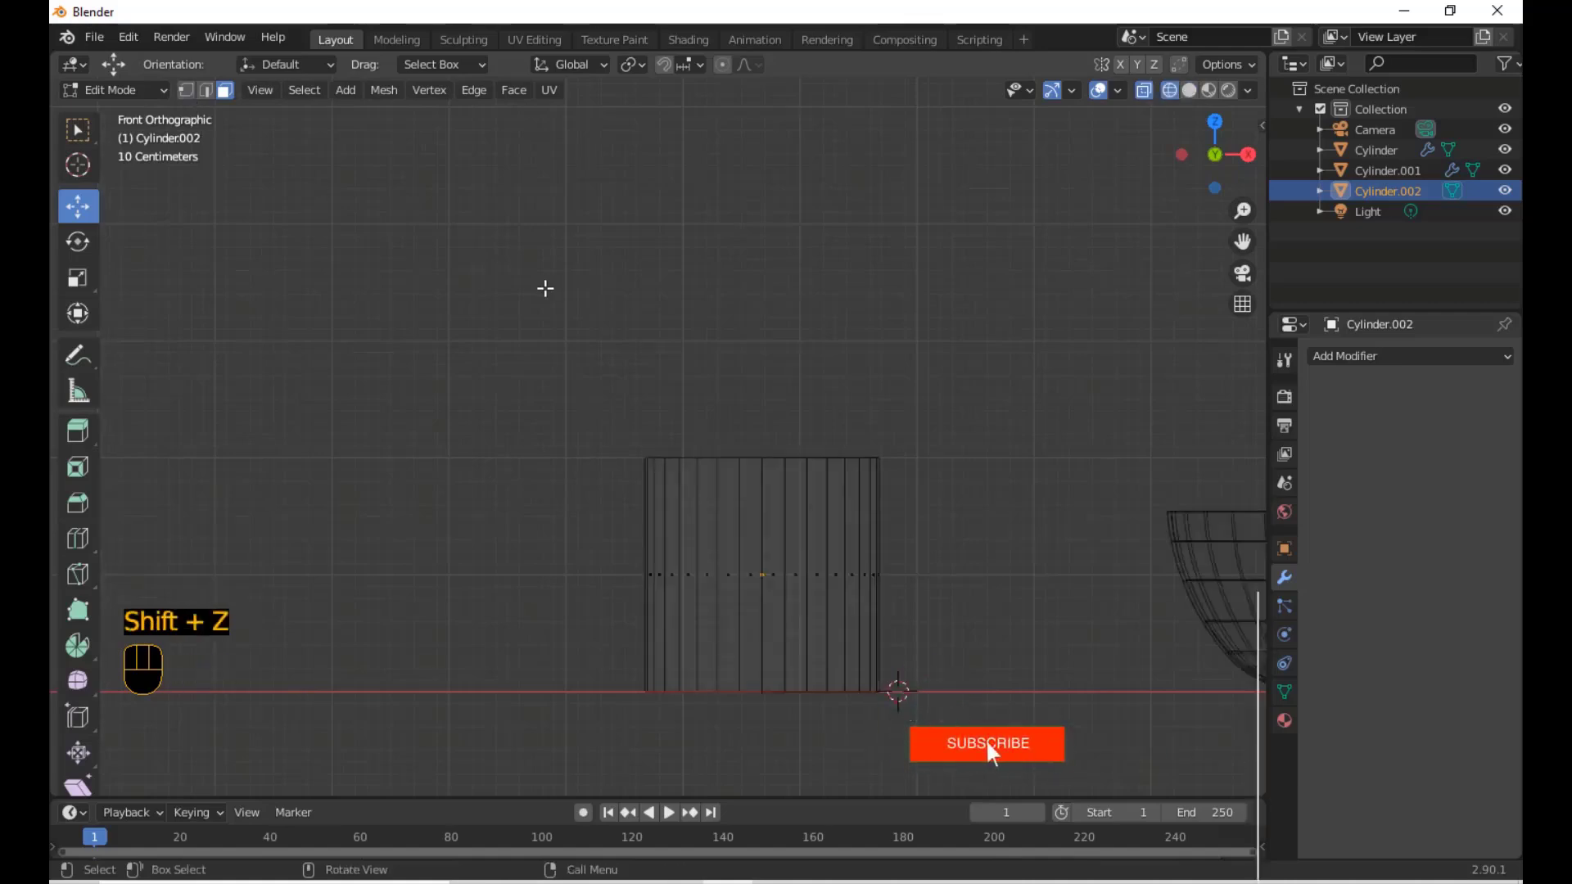
left_click(186, 90)
scroll(821, 444, "up", 2)
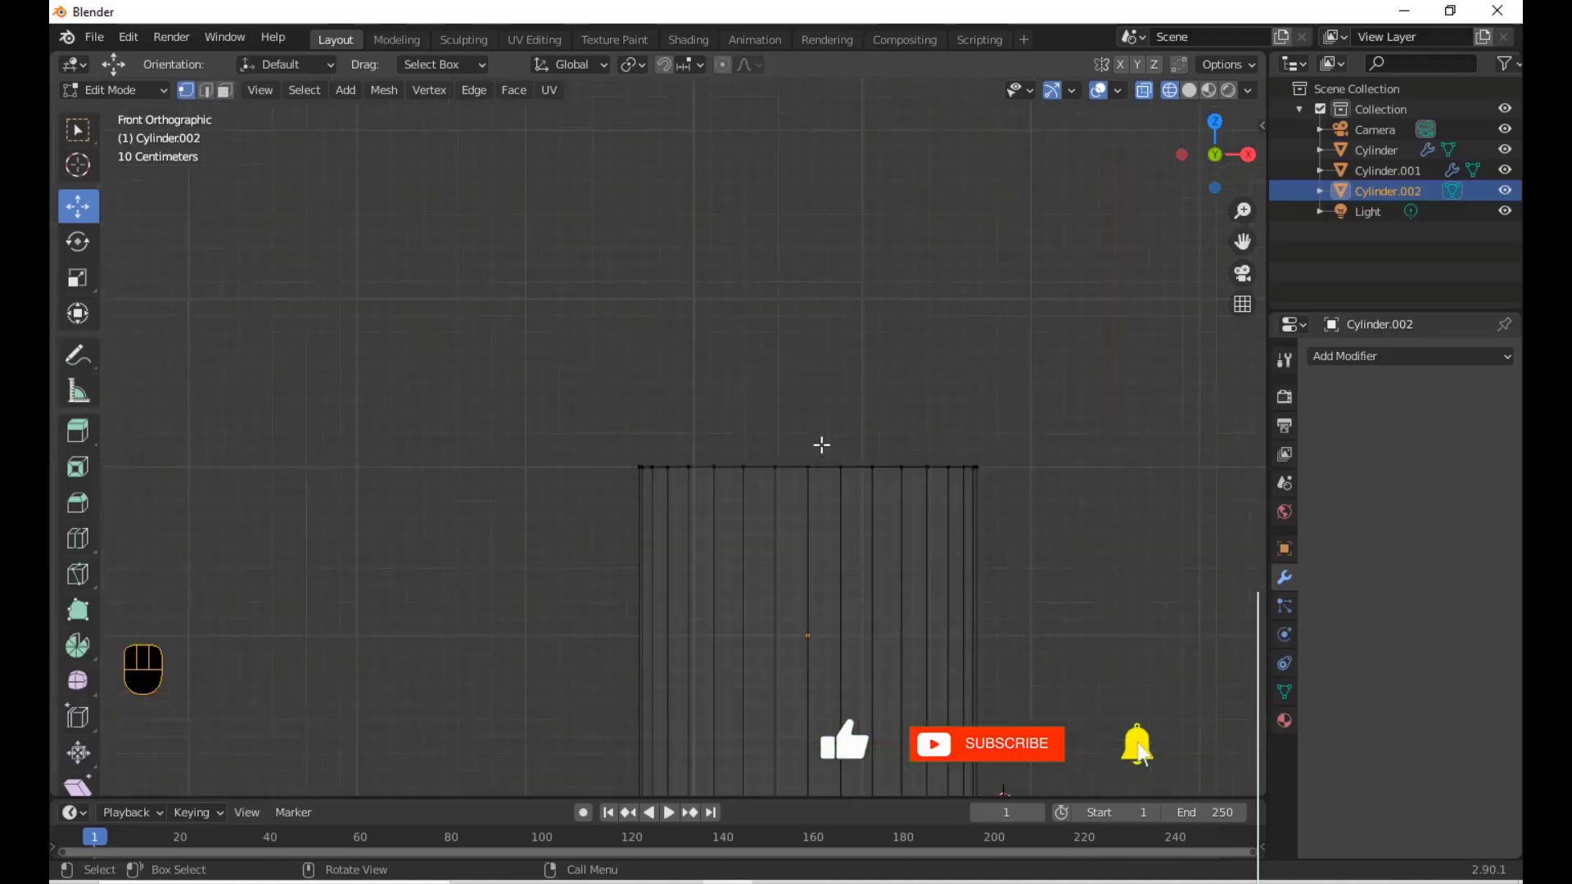
middle_click_drag(821, 445, 715, 347, "shift")
left_click_drag(385, 278, 965, 435)
left_click_drag(645, 249, 670, 501)
scroll(888, 534, "down", 2)
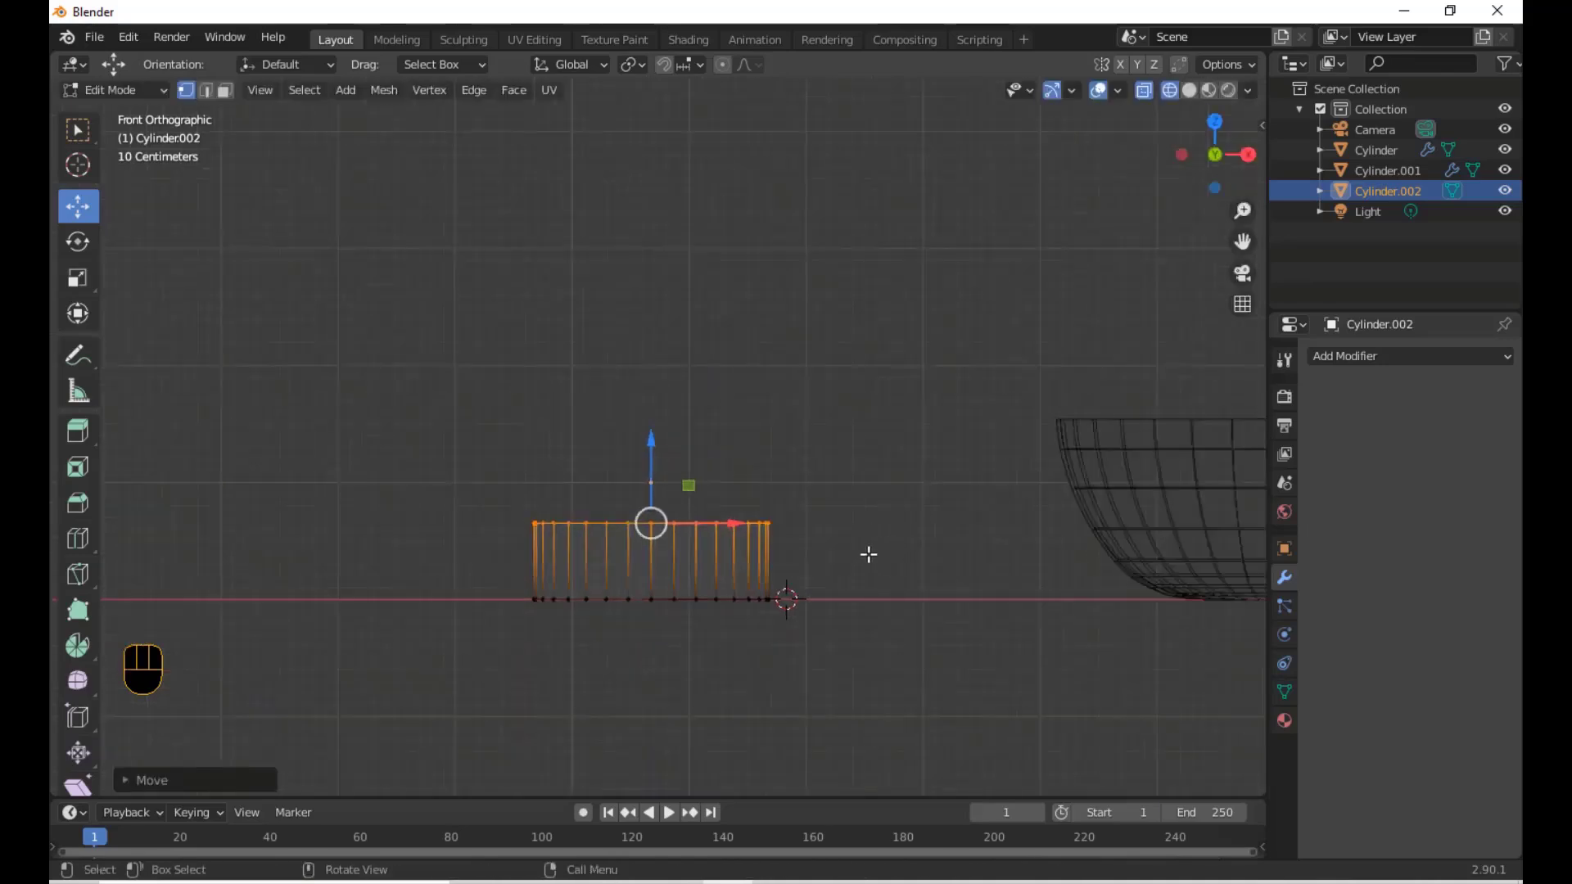
Scale the top vertex ring outward by about 1.75 and lower it slightly along Z
key("s")
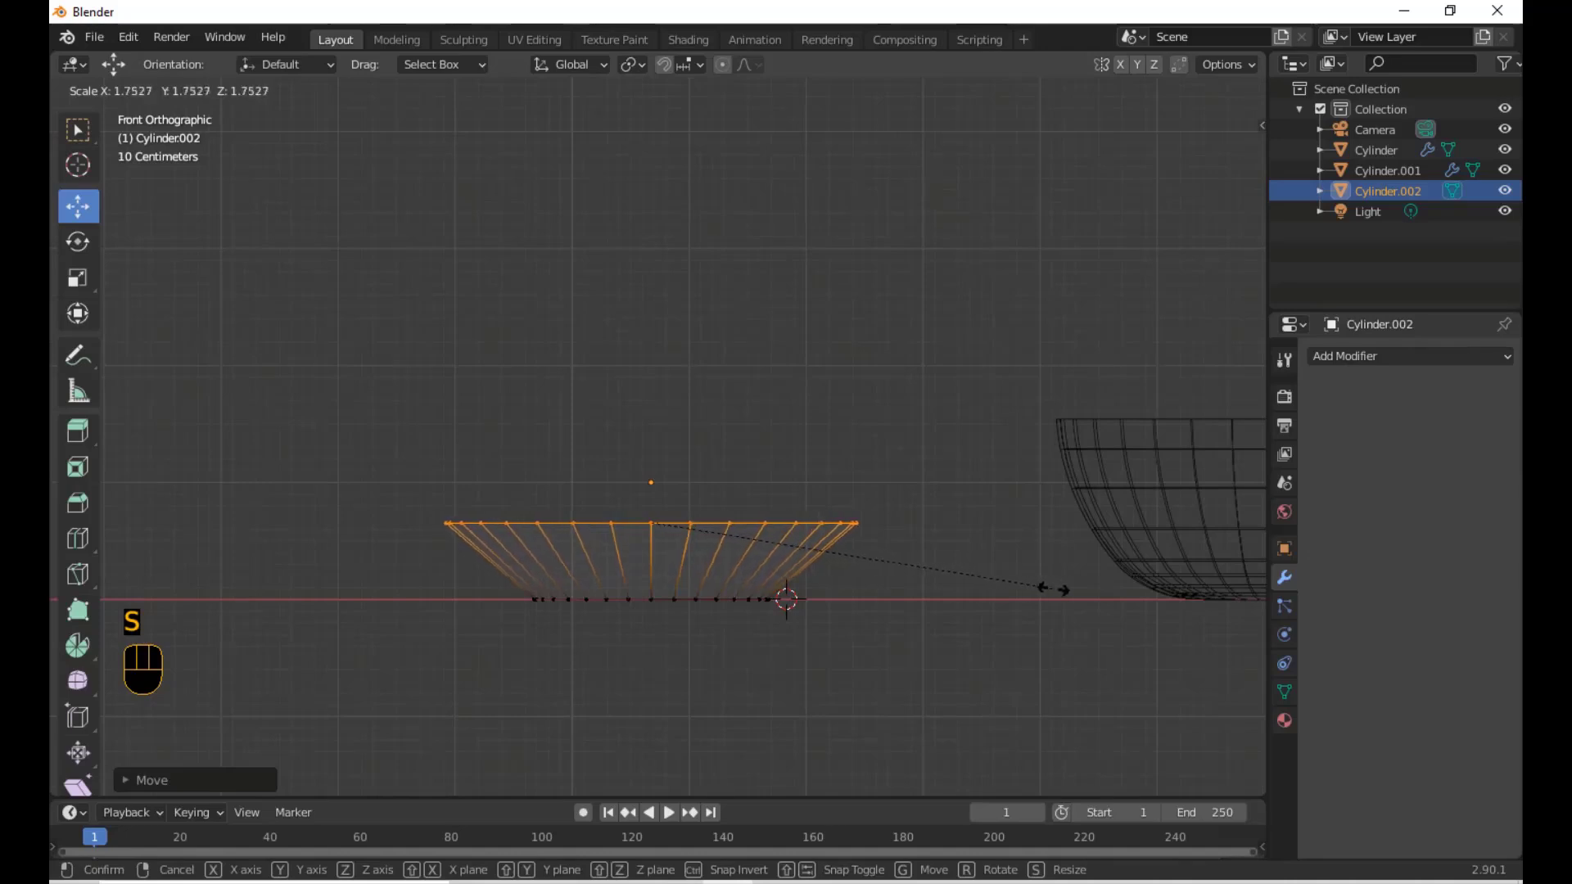
left_click(1043, 586)
left_click_drag(652, 440, 654, 450)
Add a loop cut just above the base of the flared shape and scale it slightly inward to form a foot
scroll(828, 543, "up", 2)
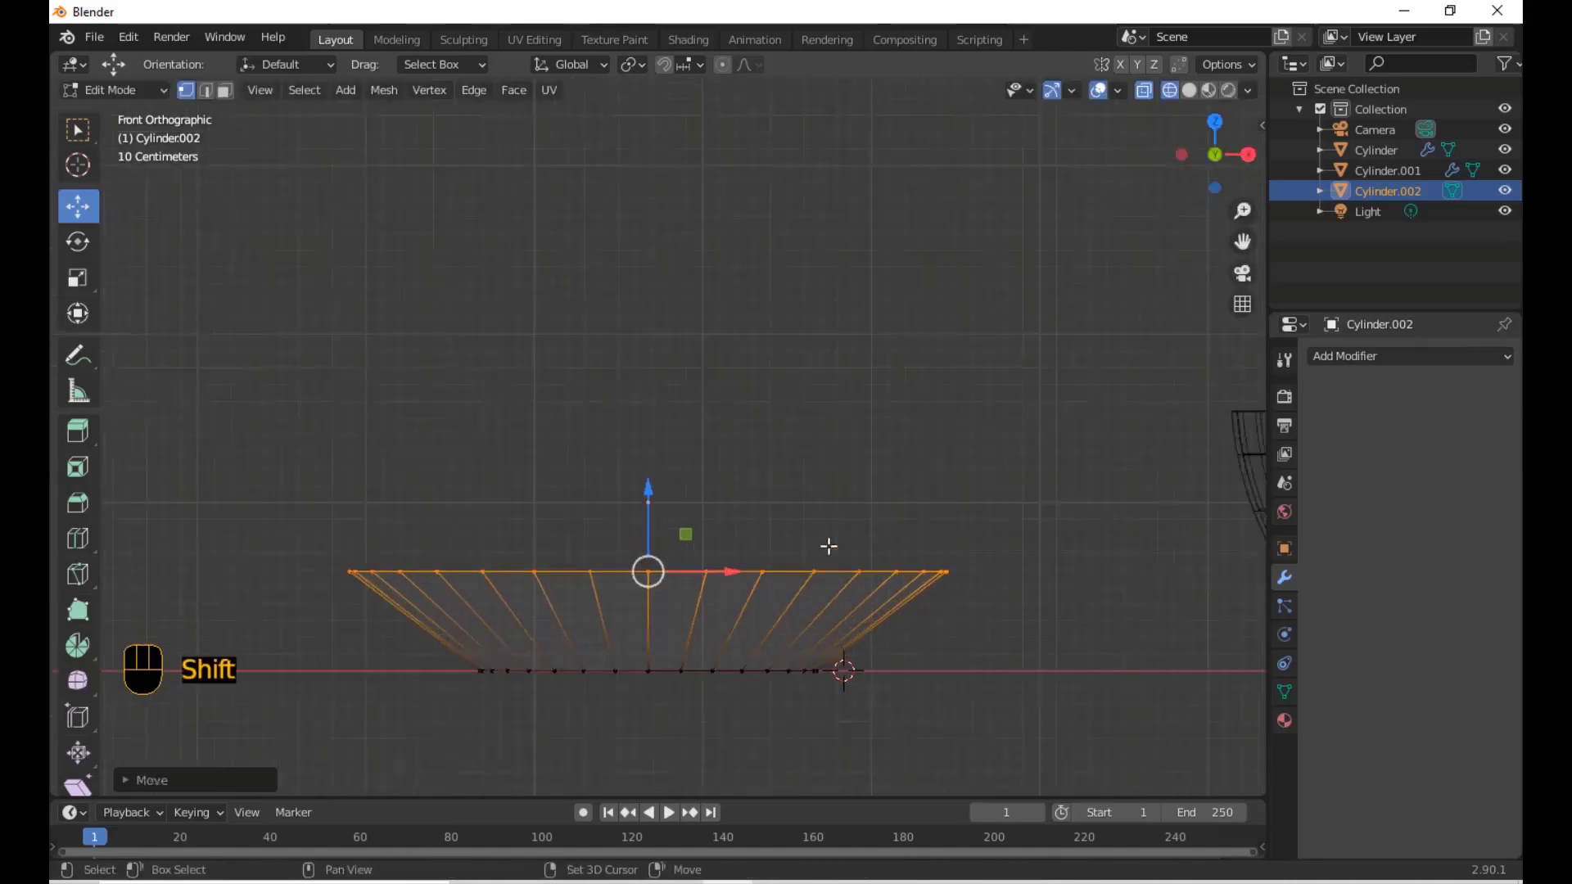
middle_click_drag(827, 544, 810, 347, "shift")
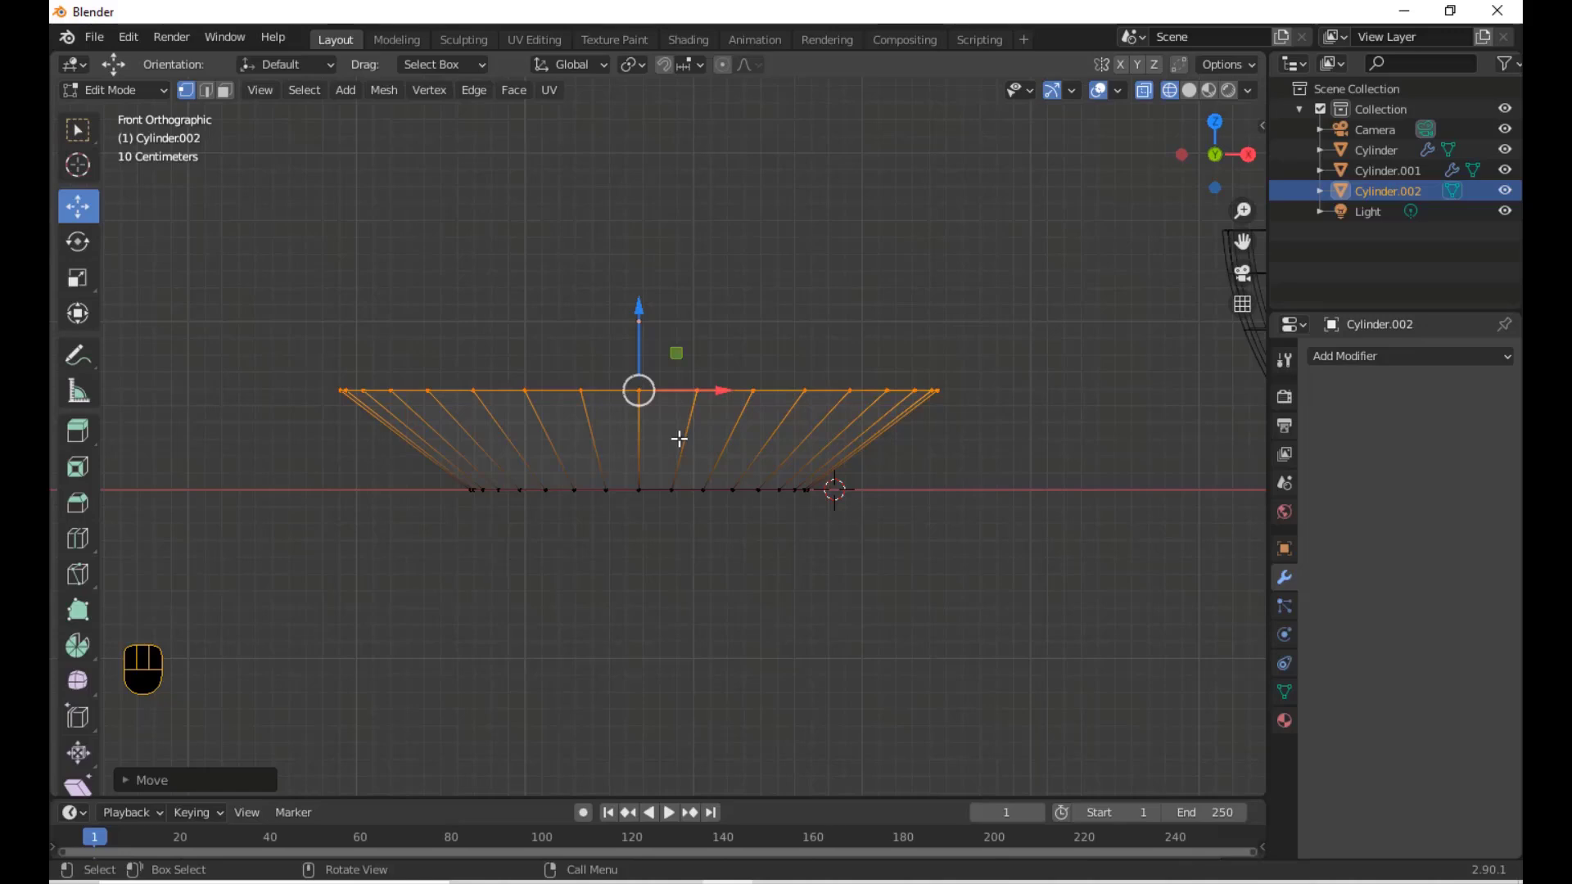
key("ctrl+r")
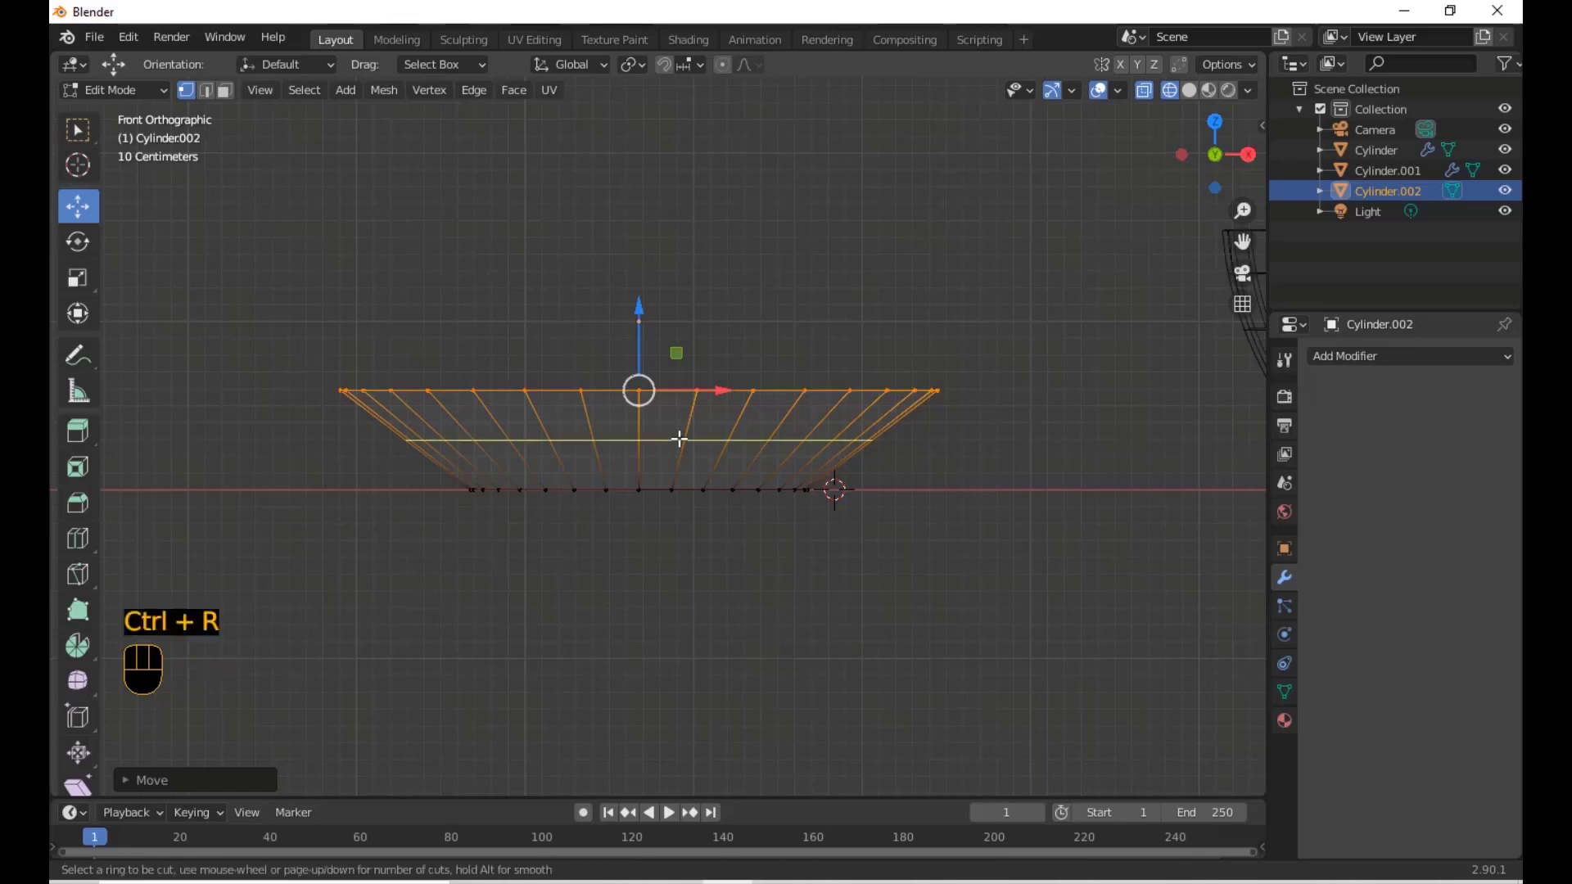
left_click(678, 440)
left_click(679, 472)
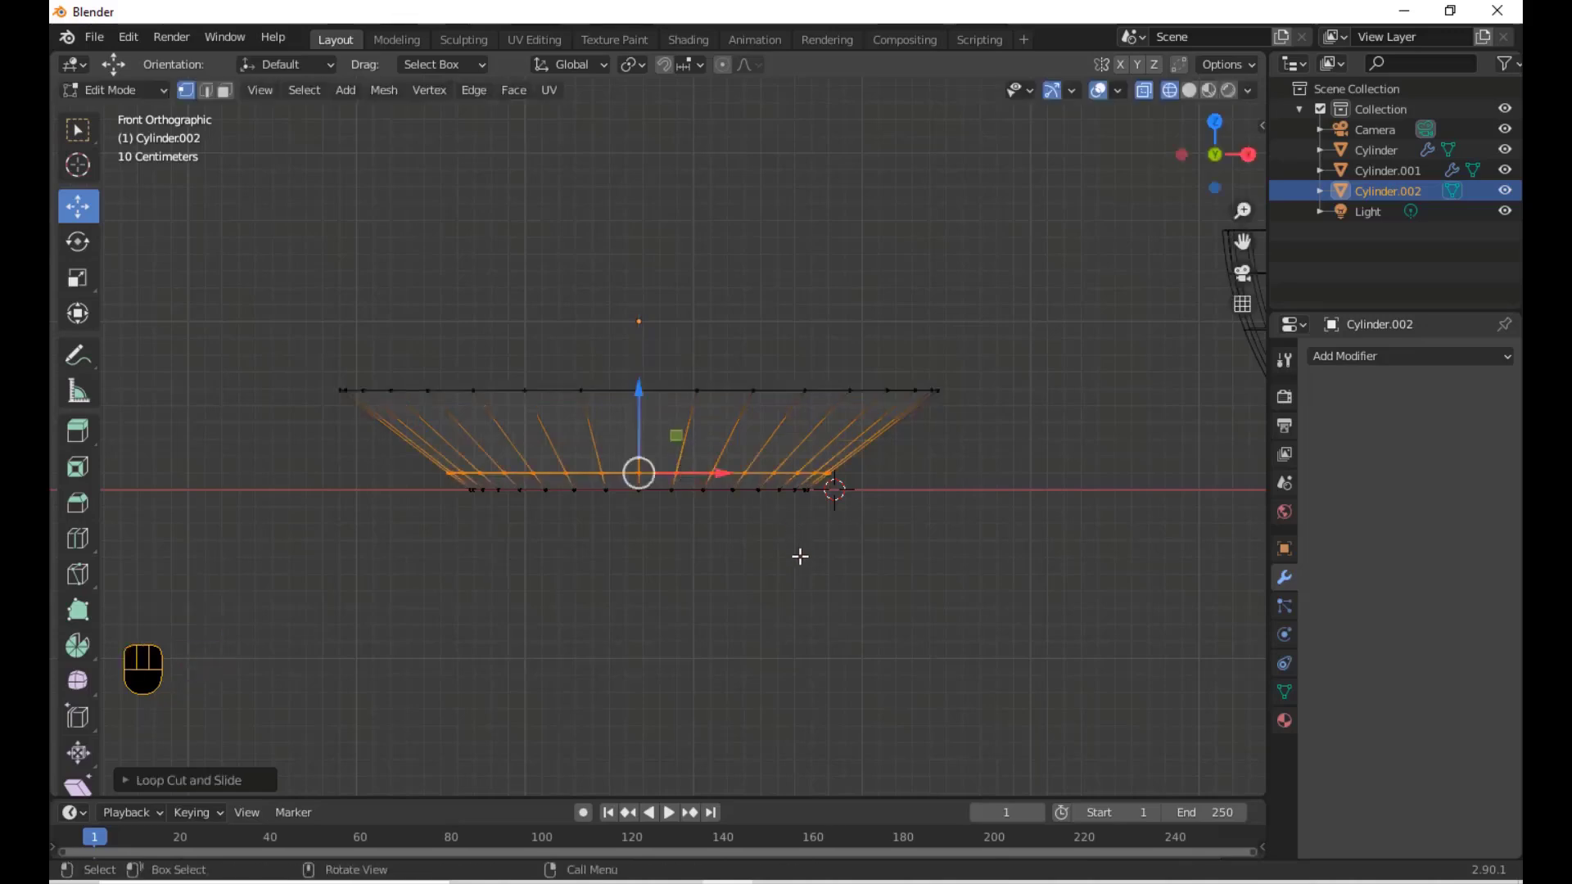
key("s")
left_click(792, 547)
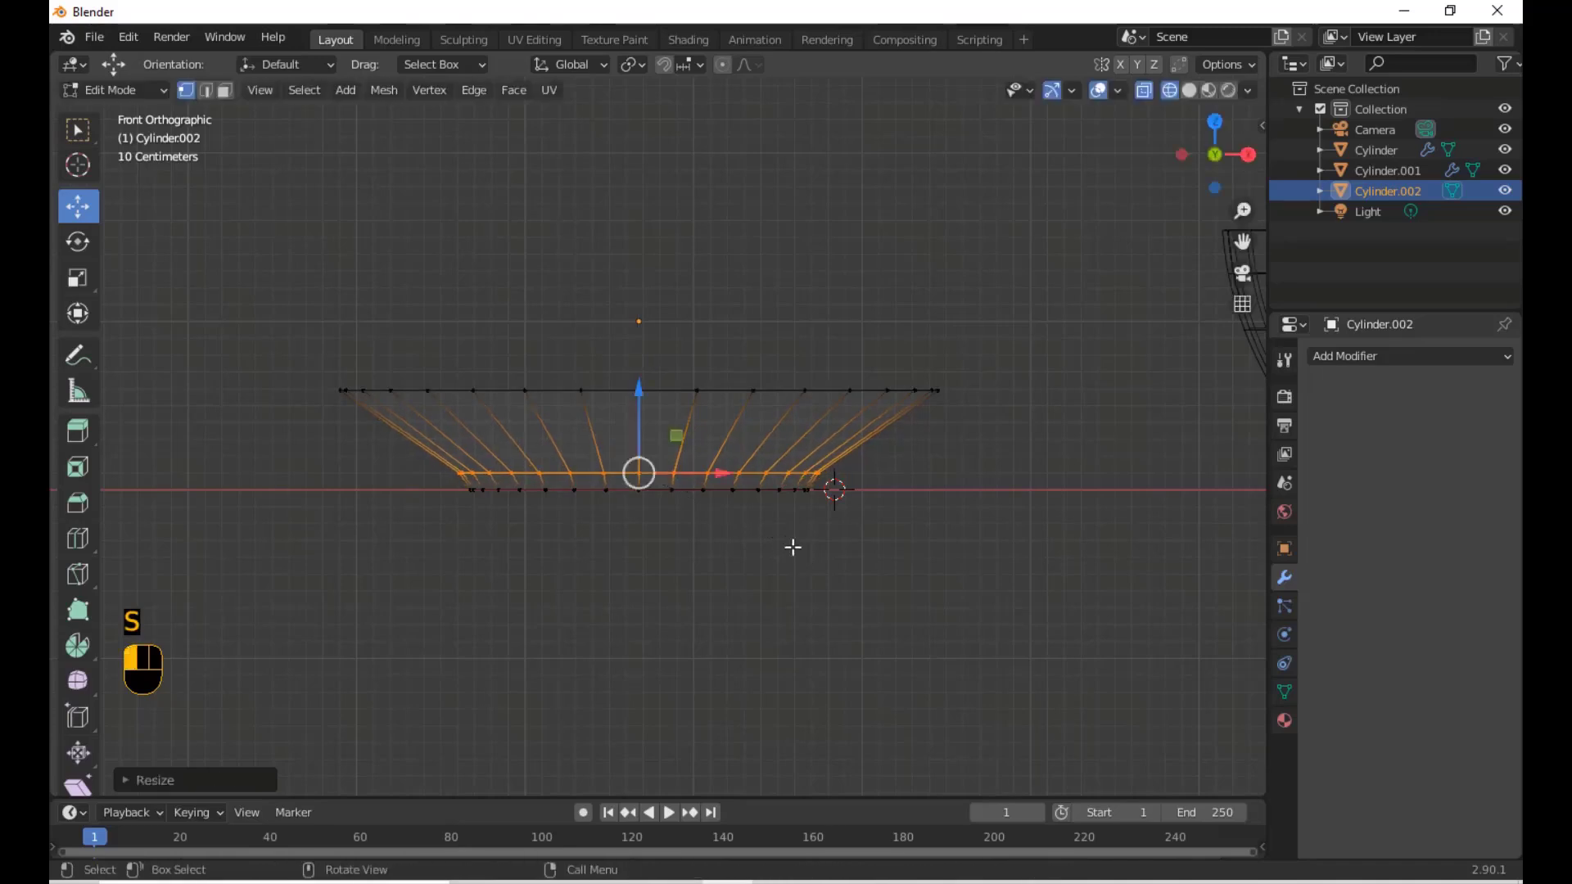
Add a loop cut halfway between the foot and the rim, scale it slightly outward, and nudge it down along Z
key("ctrl+r")
left_click(747, 423)
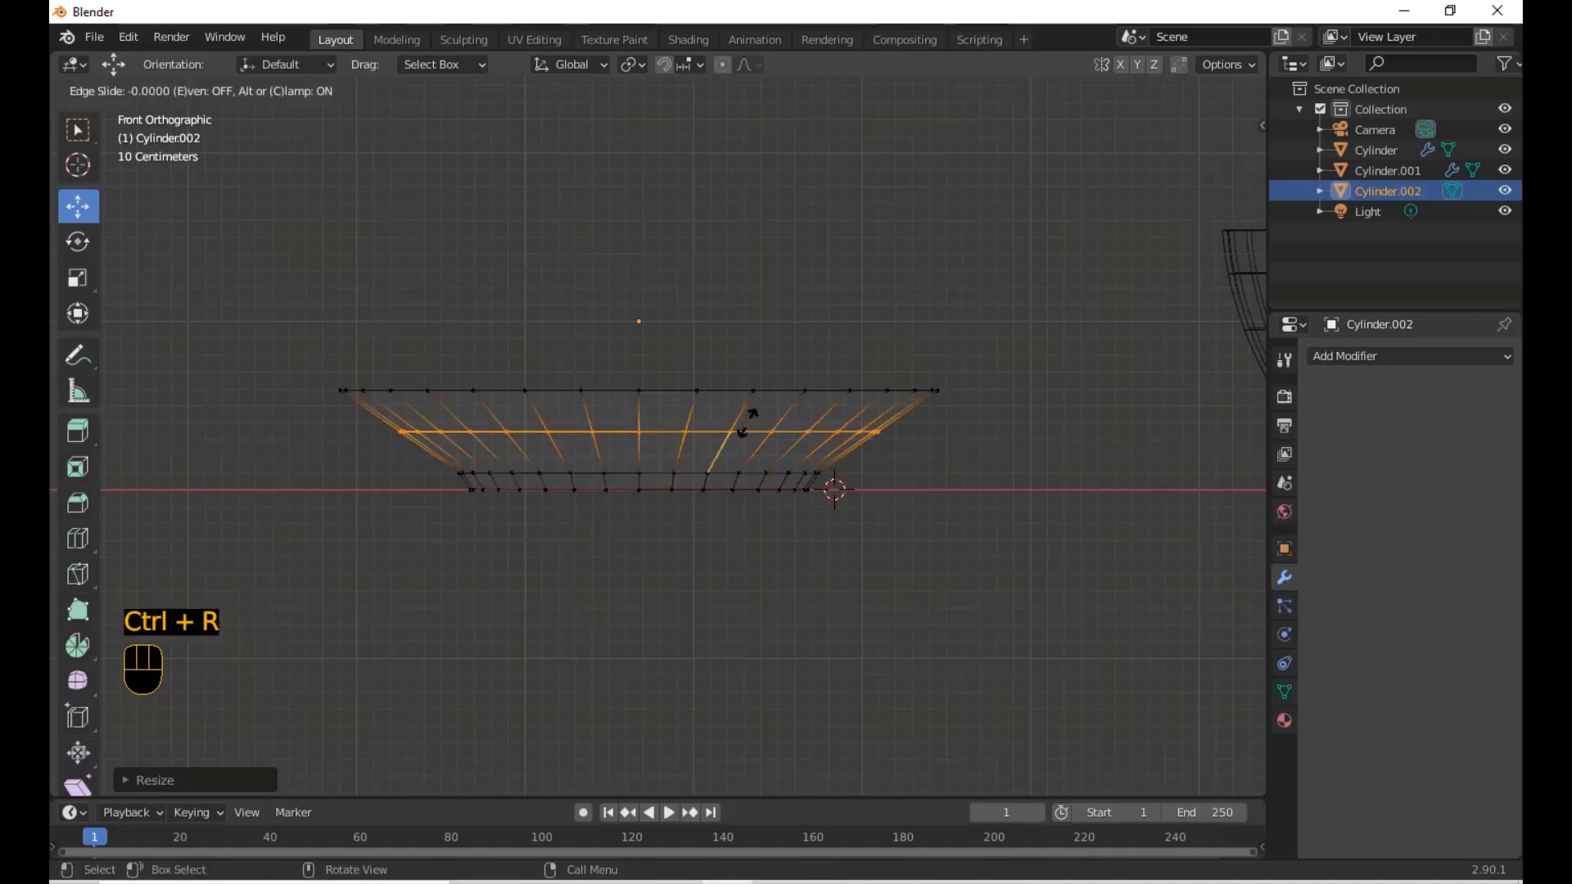
left_click(746, 423)
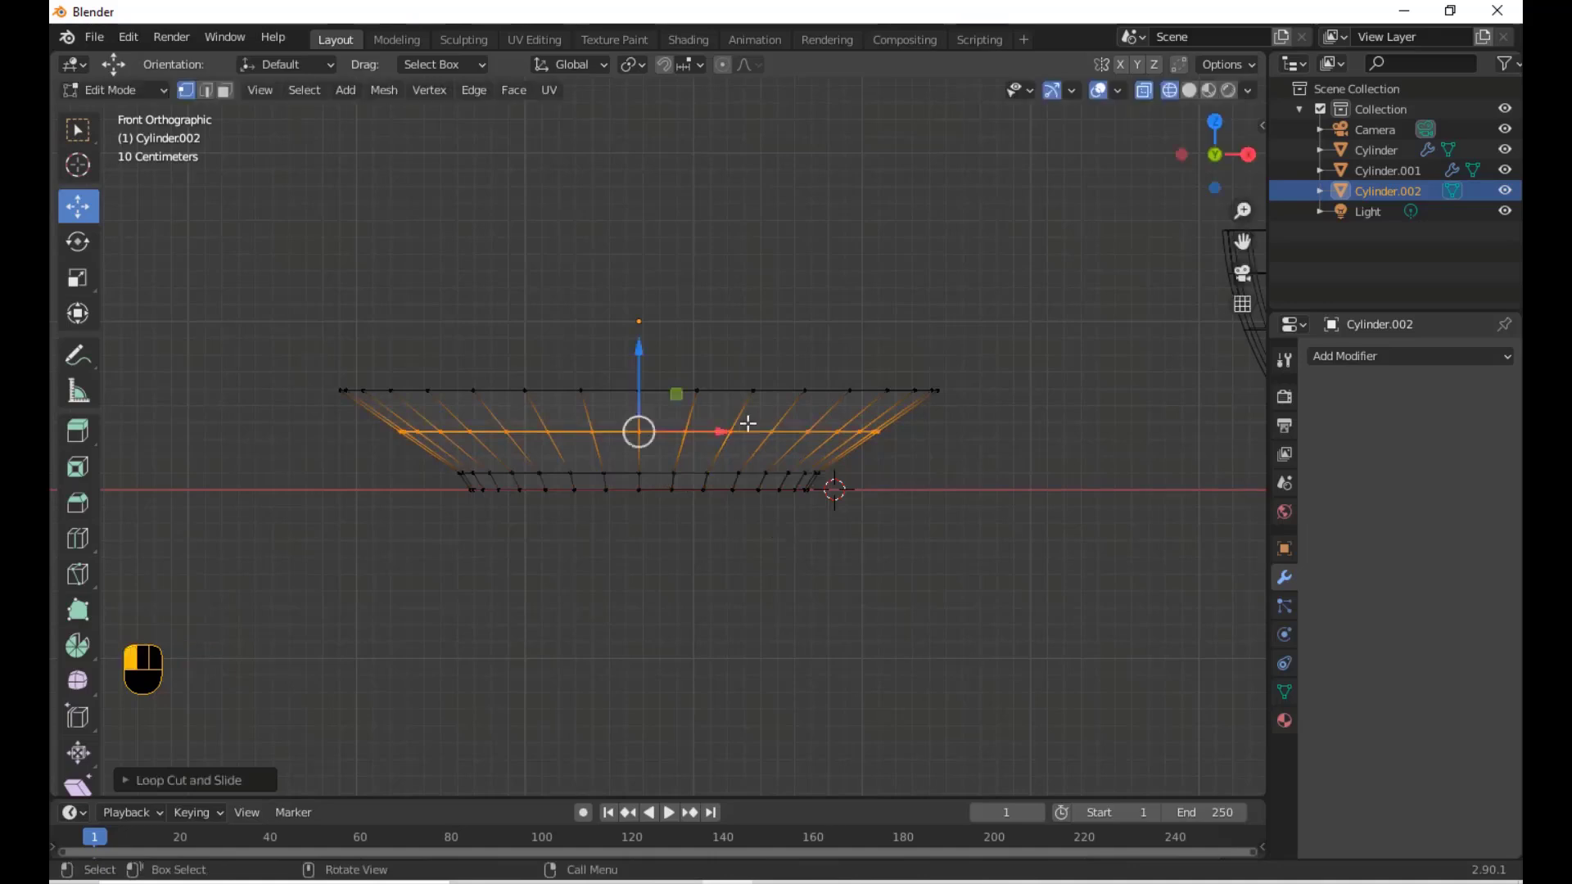
key("s")
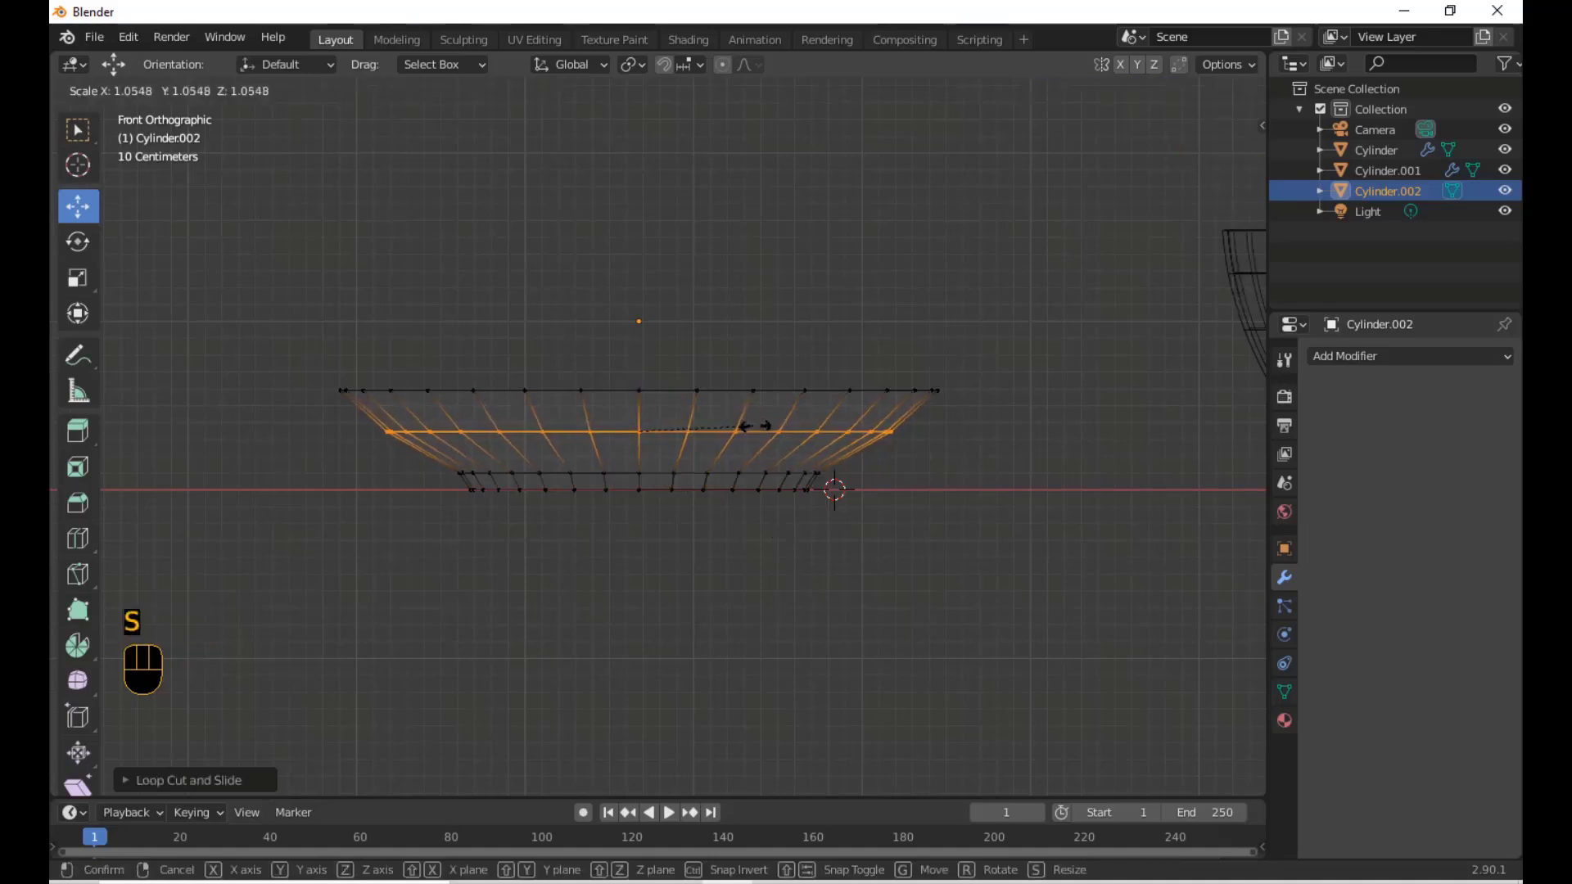
left_click(757, 424)
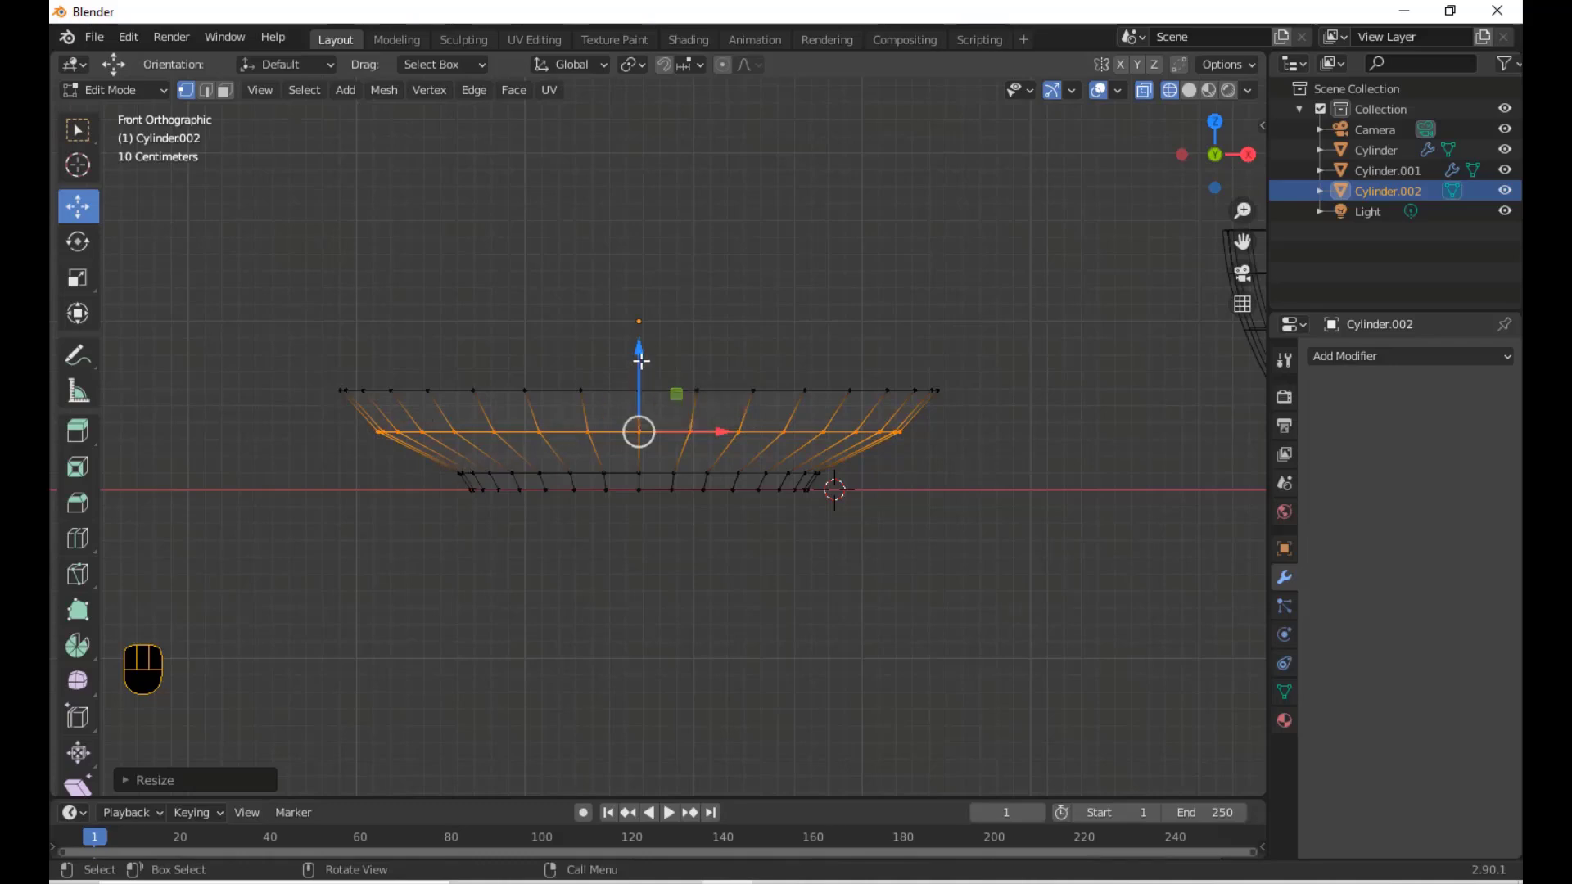
left_click_drag(640, 352, 639, 352)
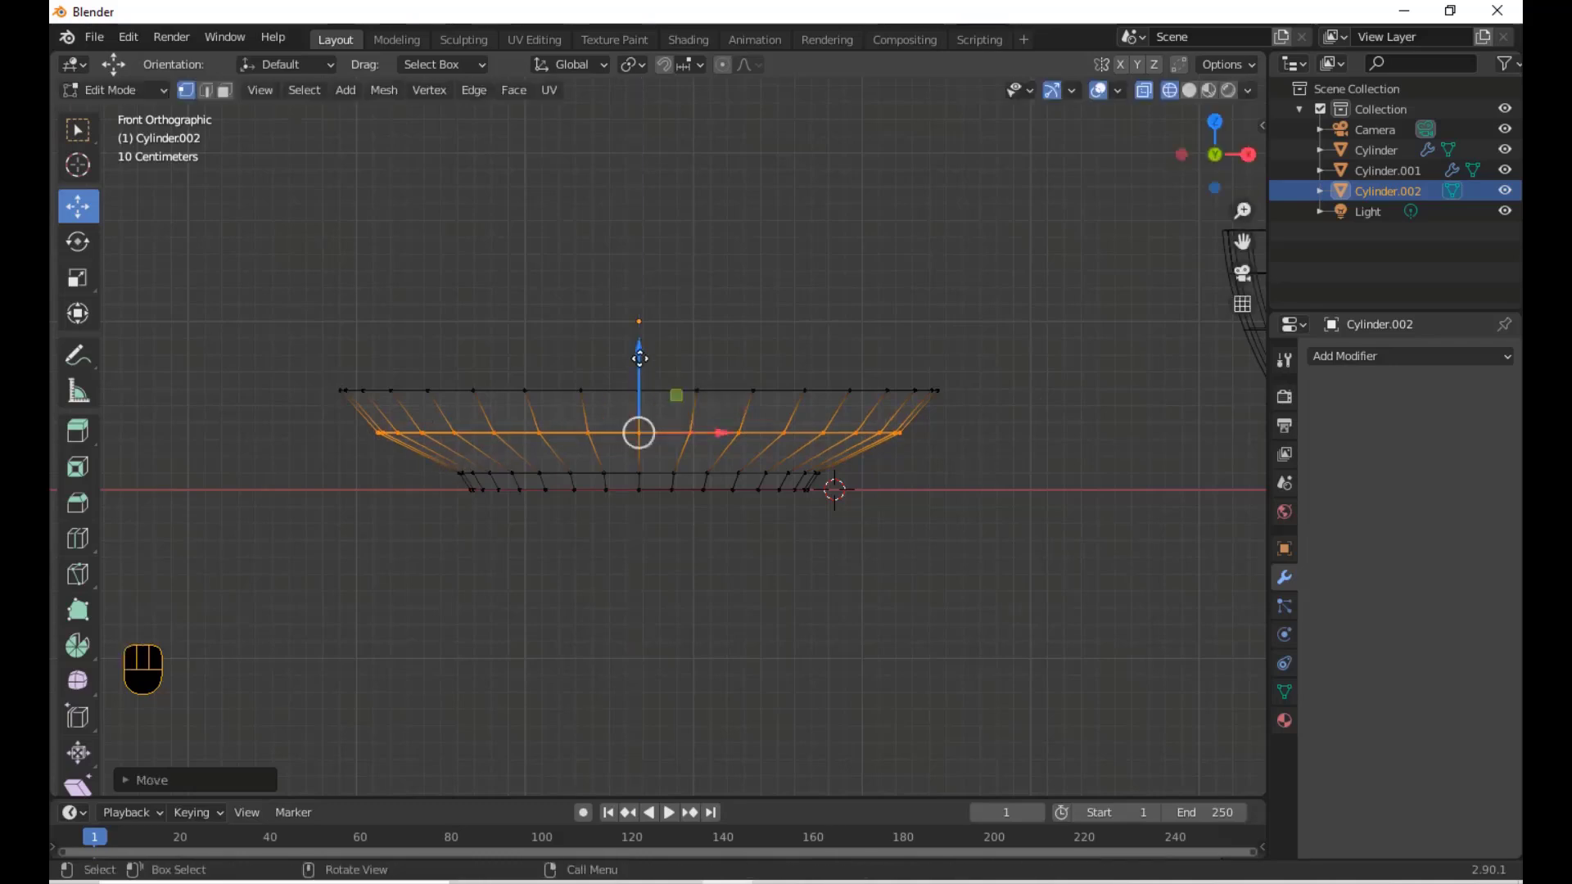
Bevel the middle edge loop with three segments to round the side wall from near the foot to near the rim
scroll(686, 500, "up", 1)
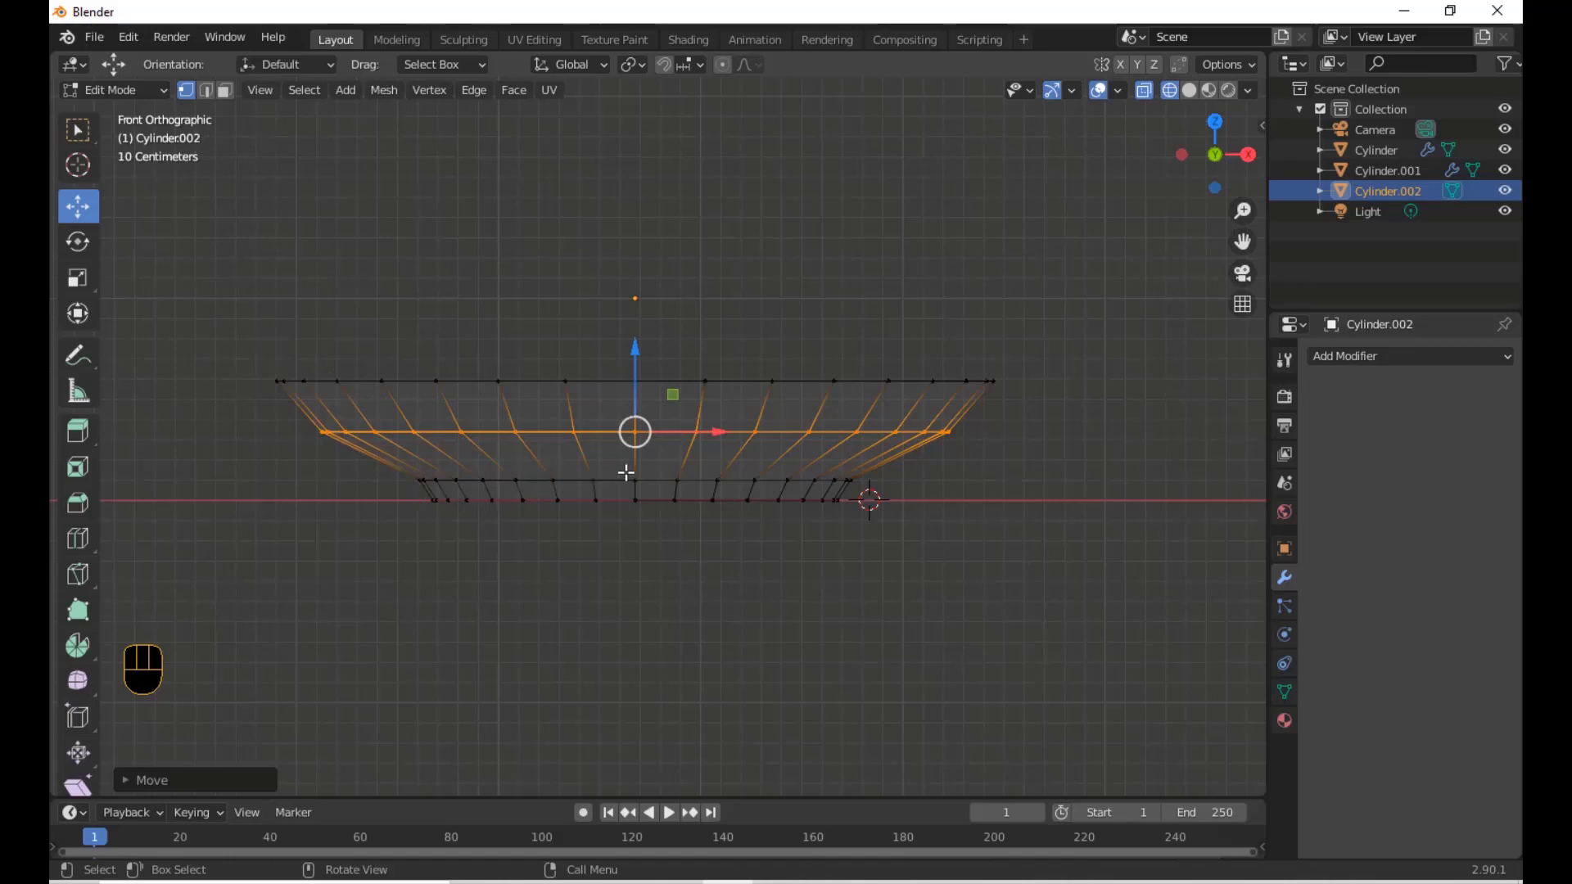
key("ctrl")
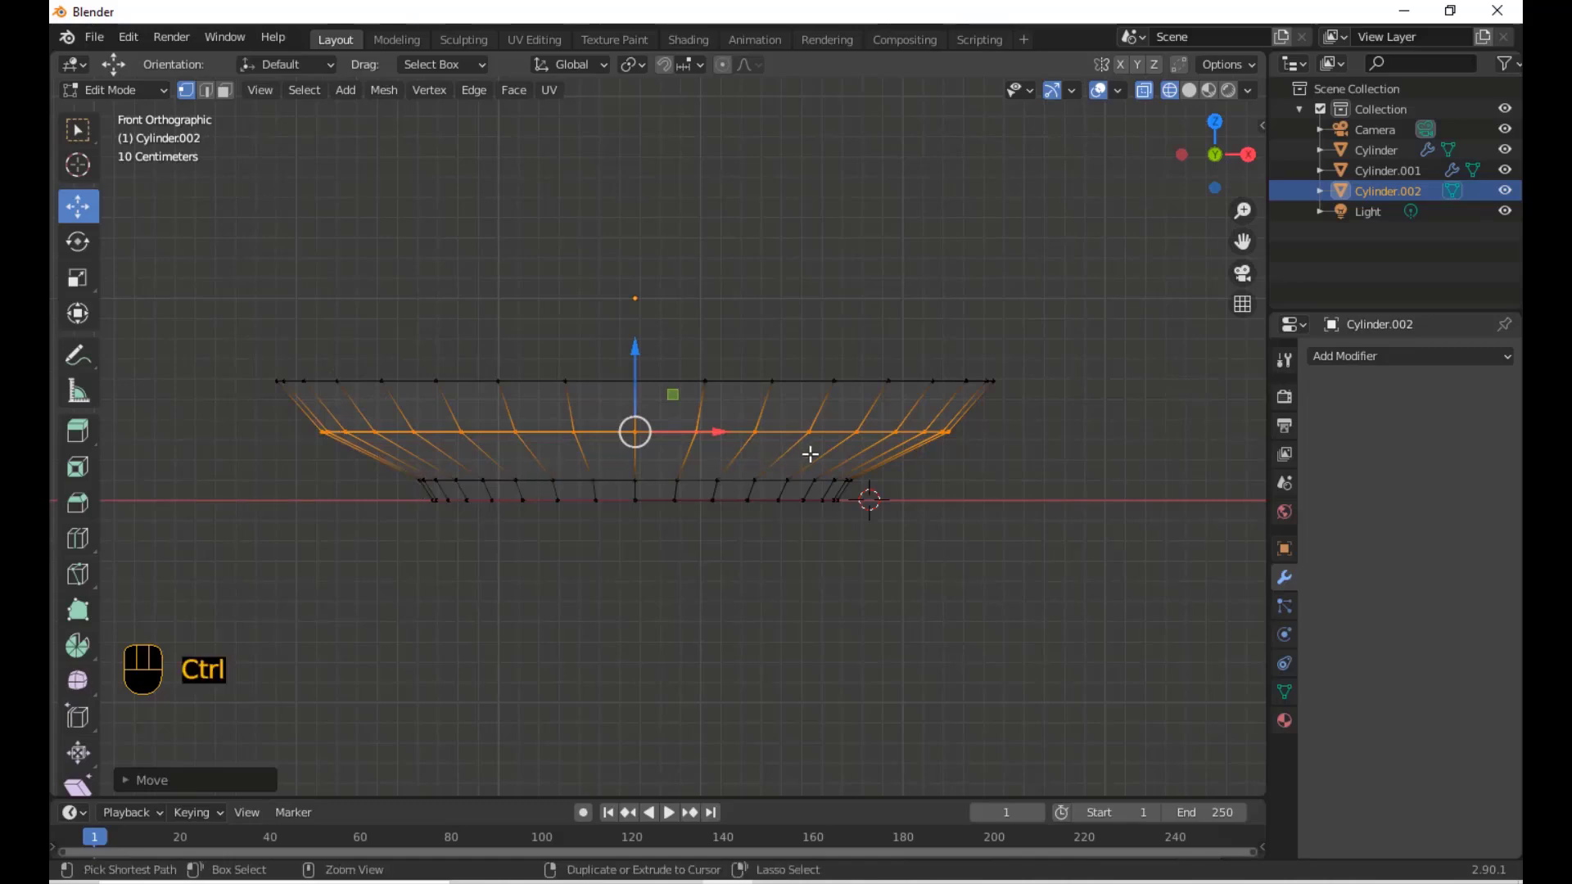
key("ctrl+b")
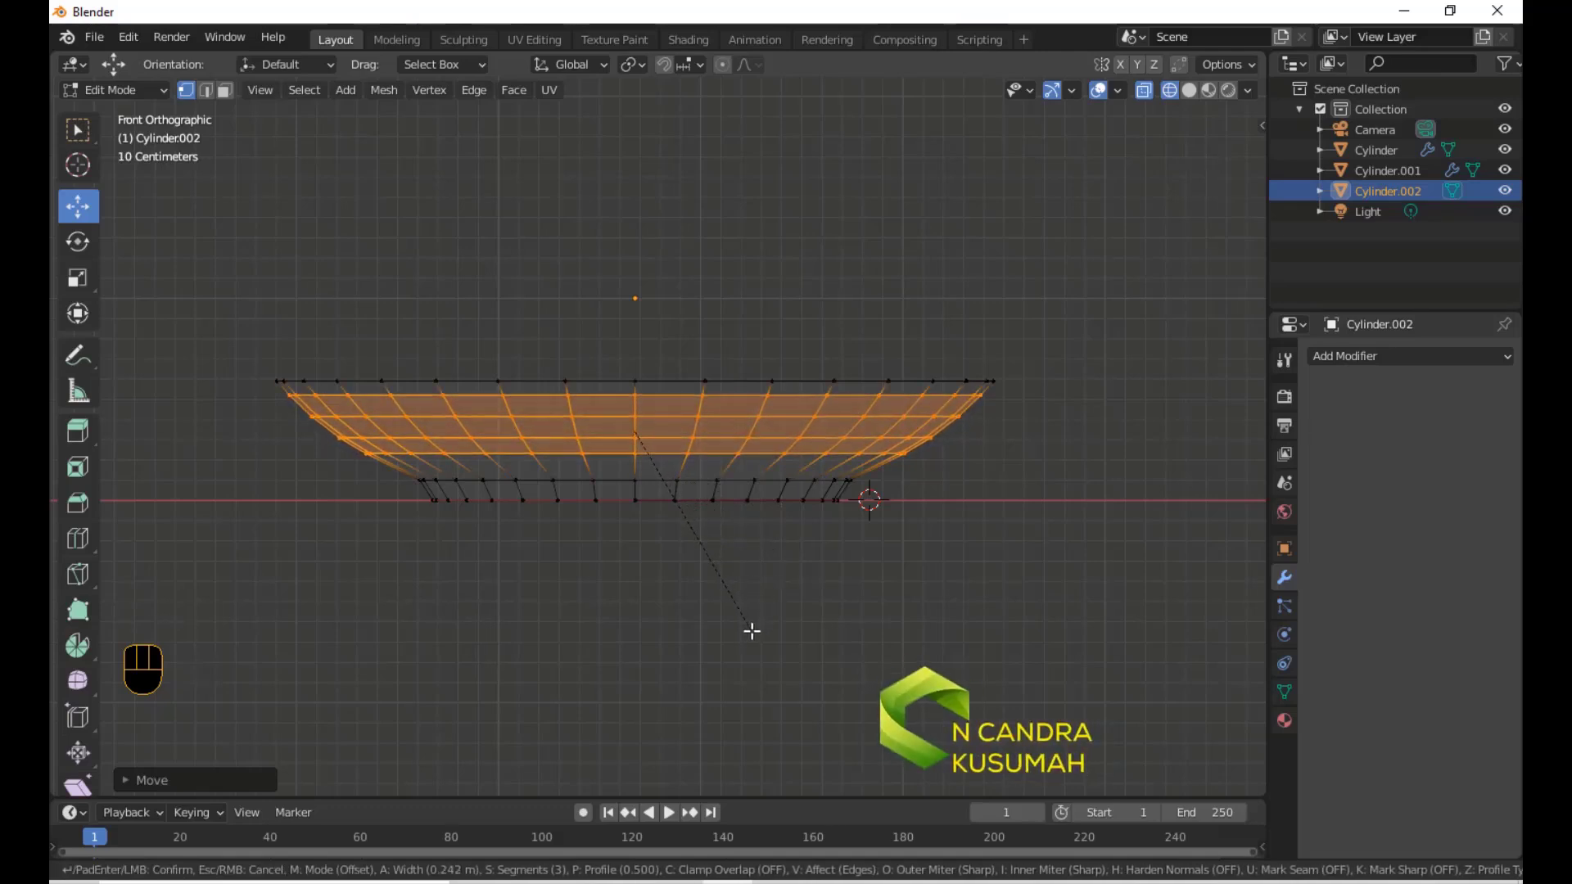
left_click(752, 638)
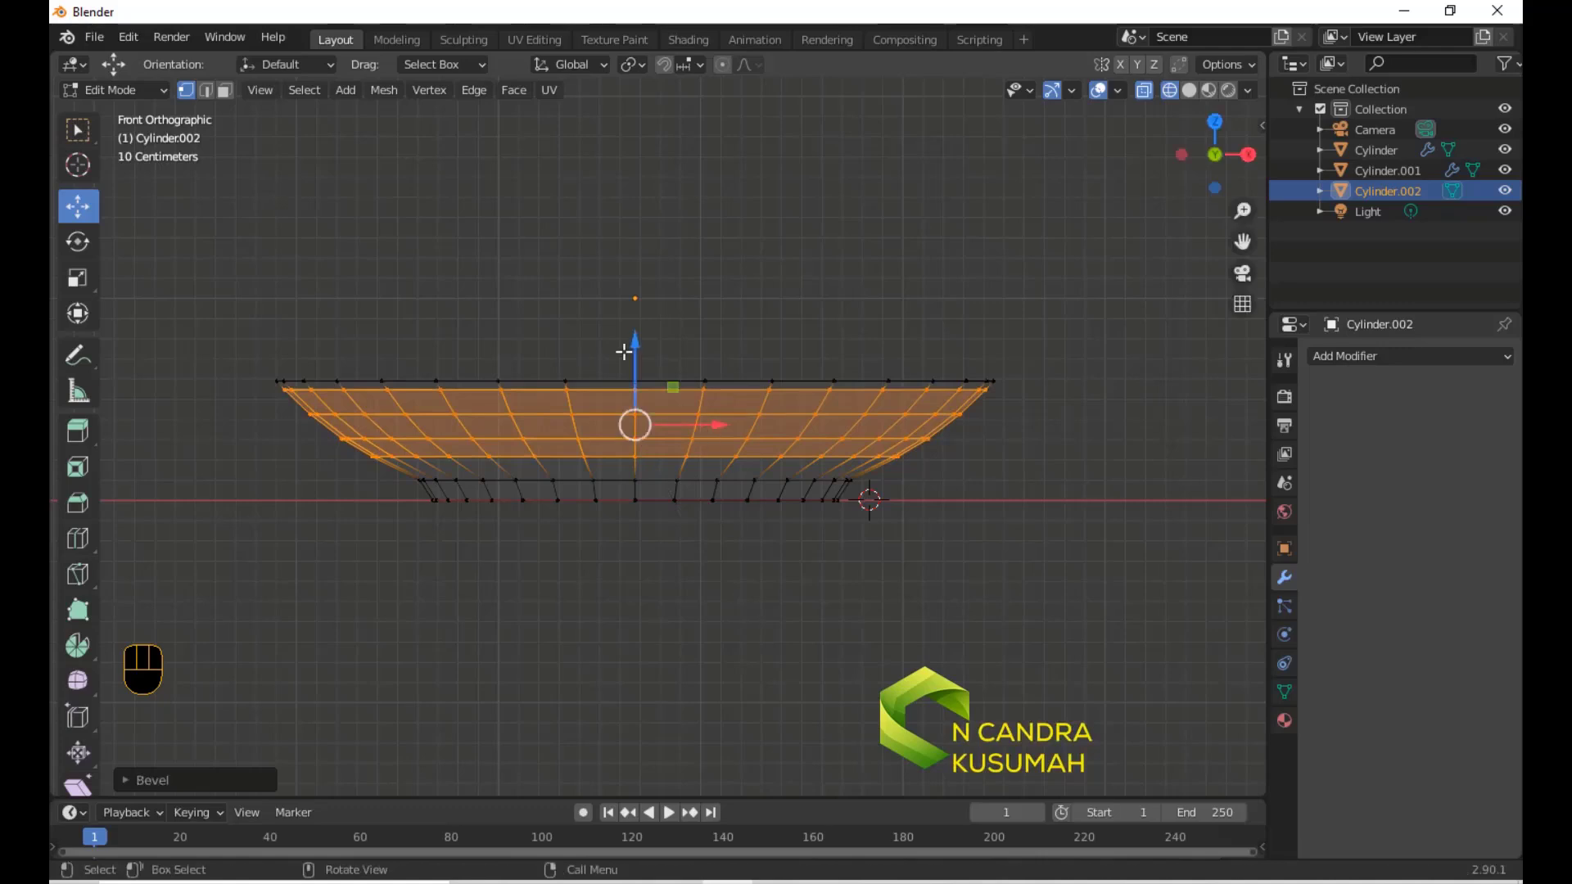
Nudge the rounded side-wall band down slightly along Z, and bevel the foot's upper edge loop with two segments, about 0.053 m wide
left_click_drag(632, 348, 635, 353)
scroll(654, 442, "up", 1)
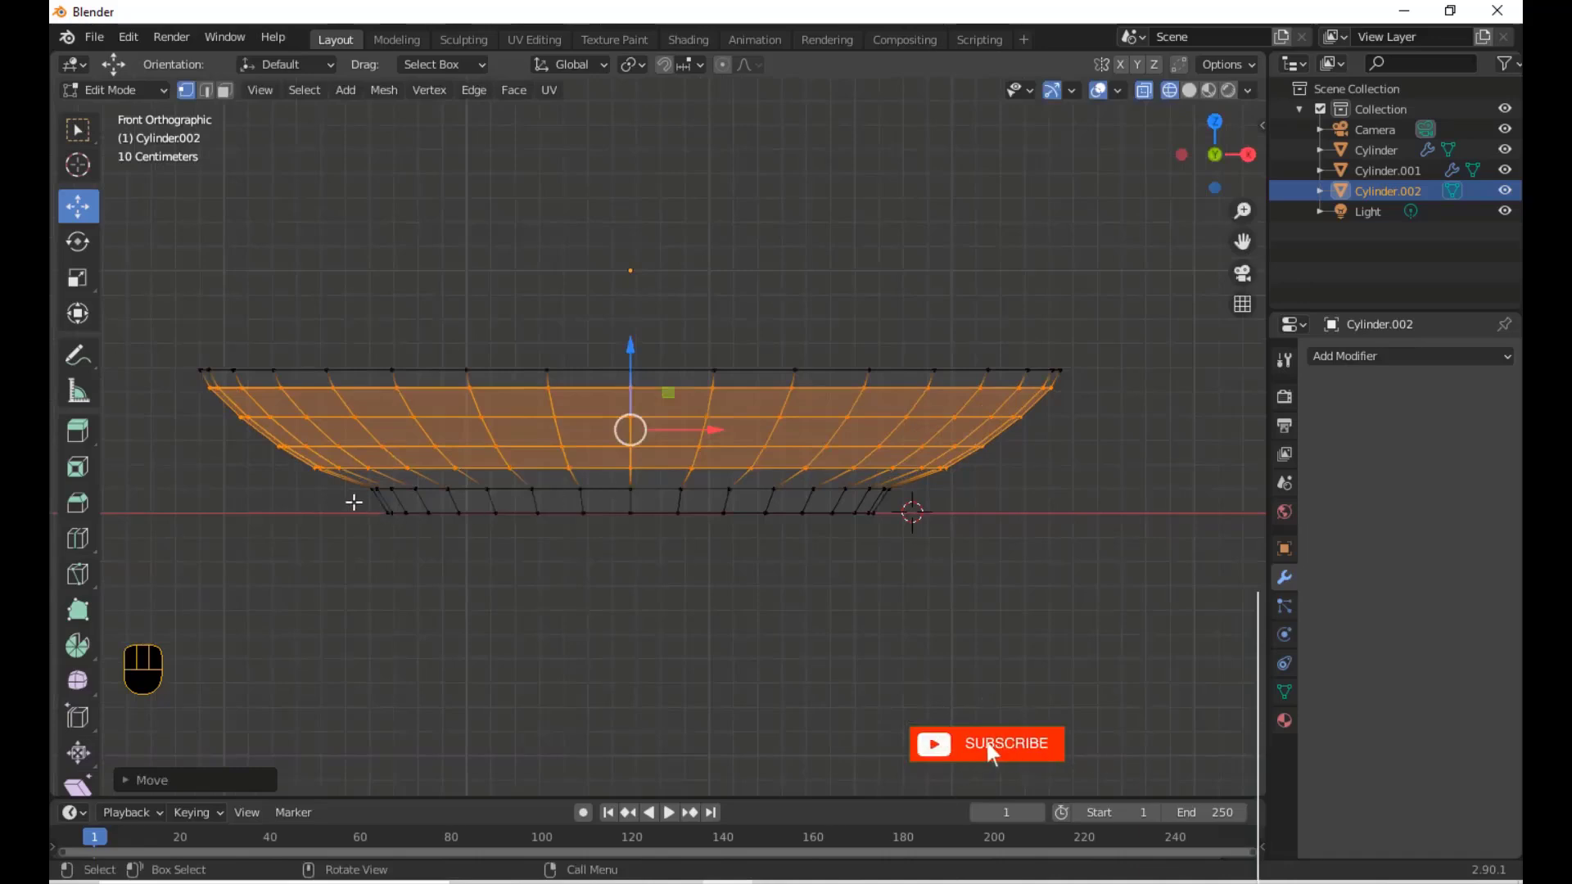
left_click_drag(350, 500, 965, 477)
scroll(385, 466, "up", 1)
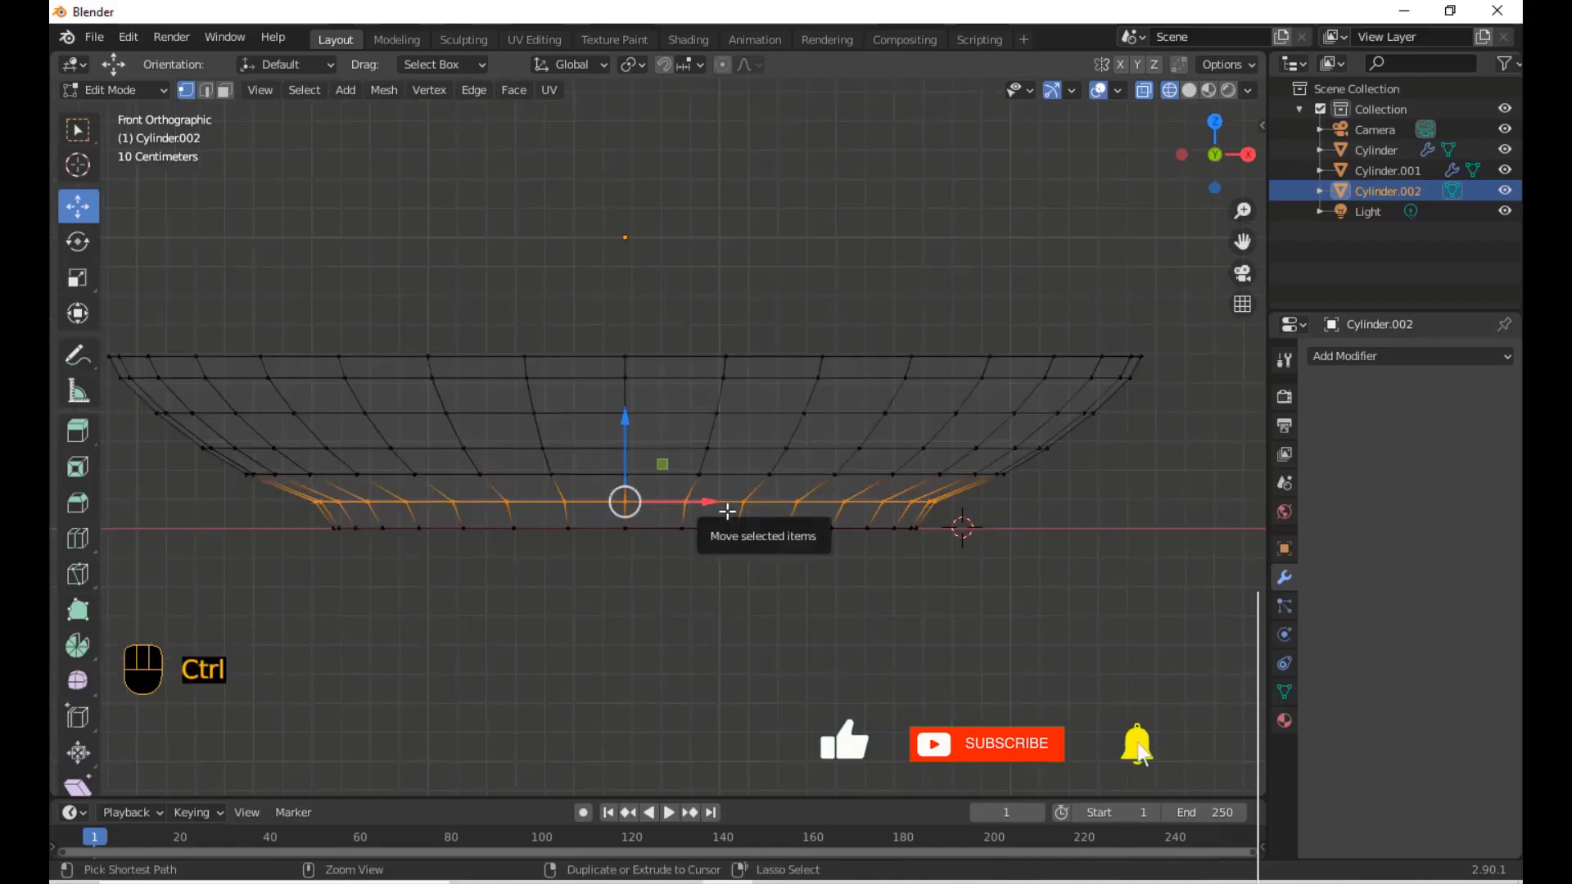
key("ctrl+b")
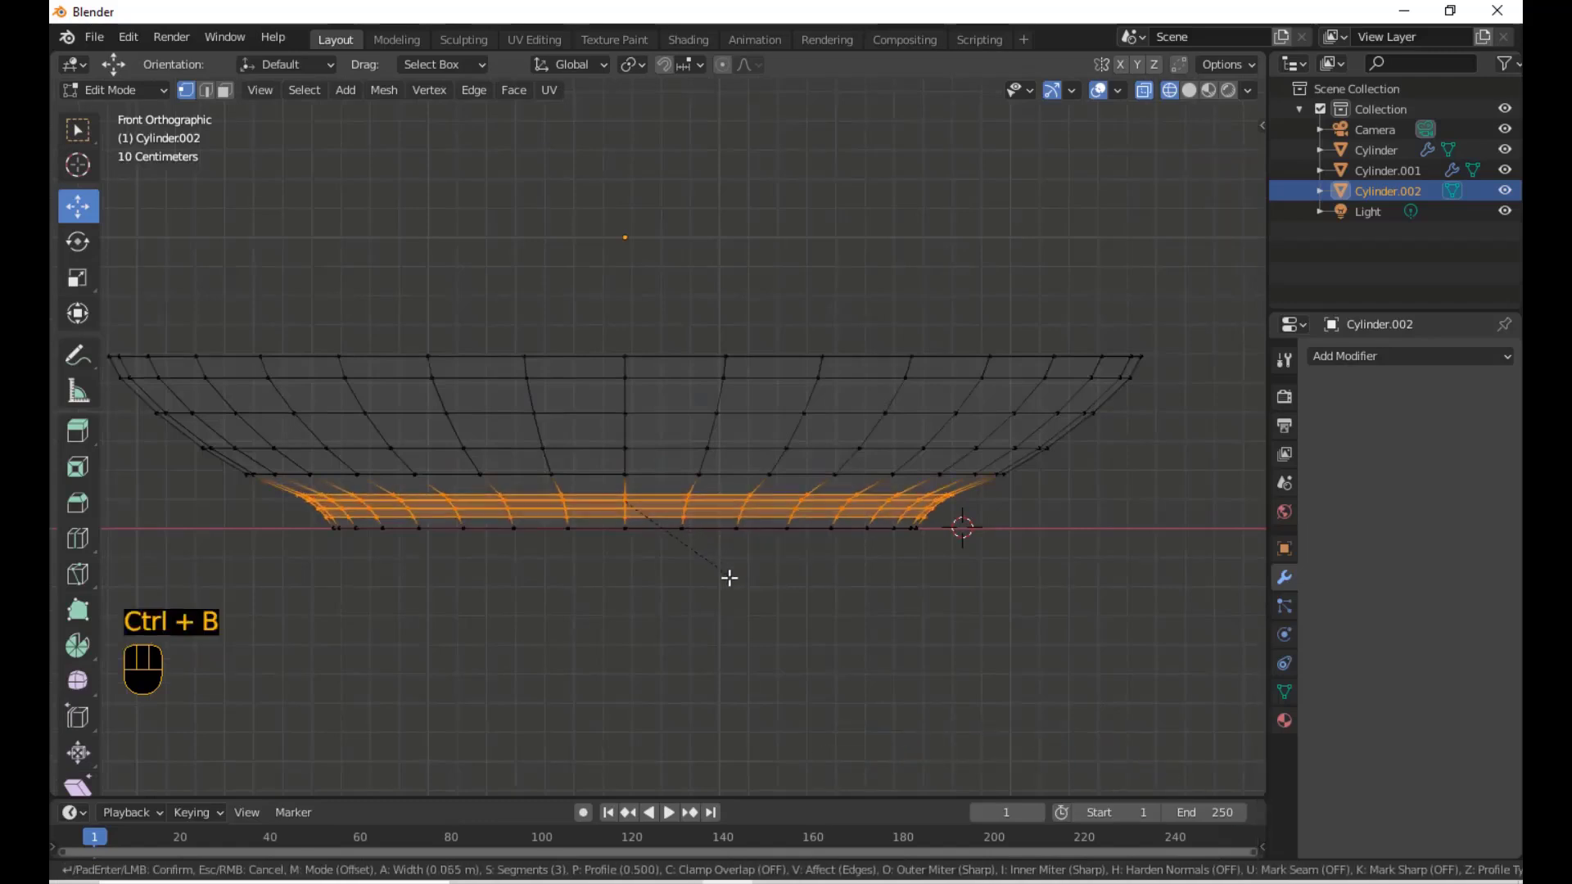
scroll(733, 581, "down", 1)
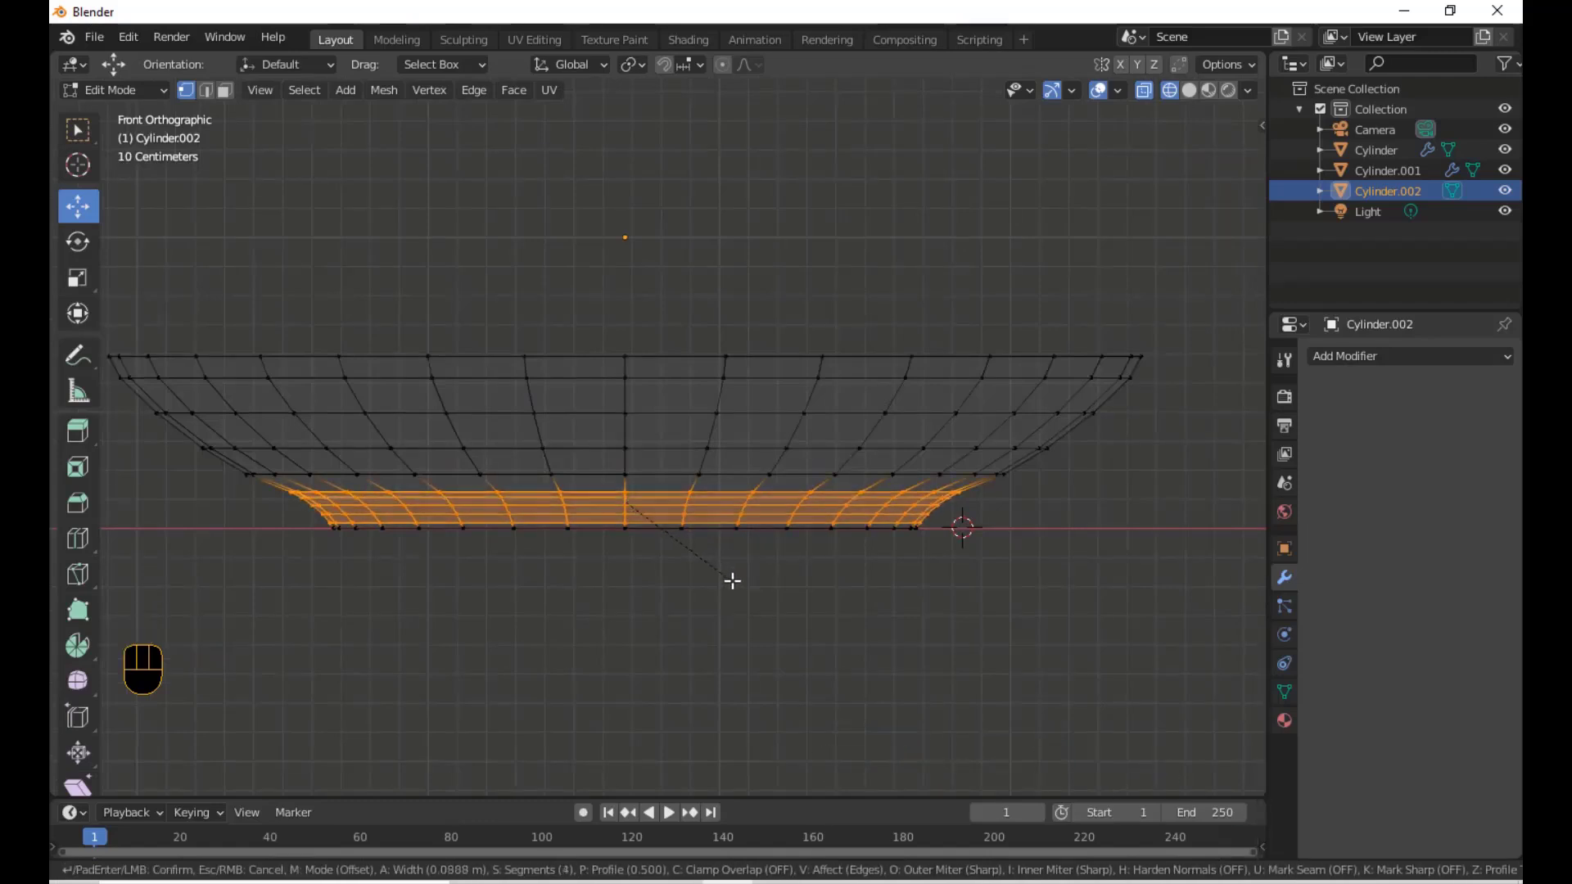
scroll(733, 582, "down", 1)
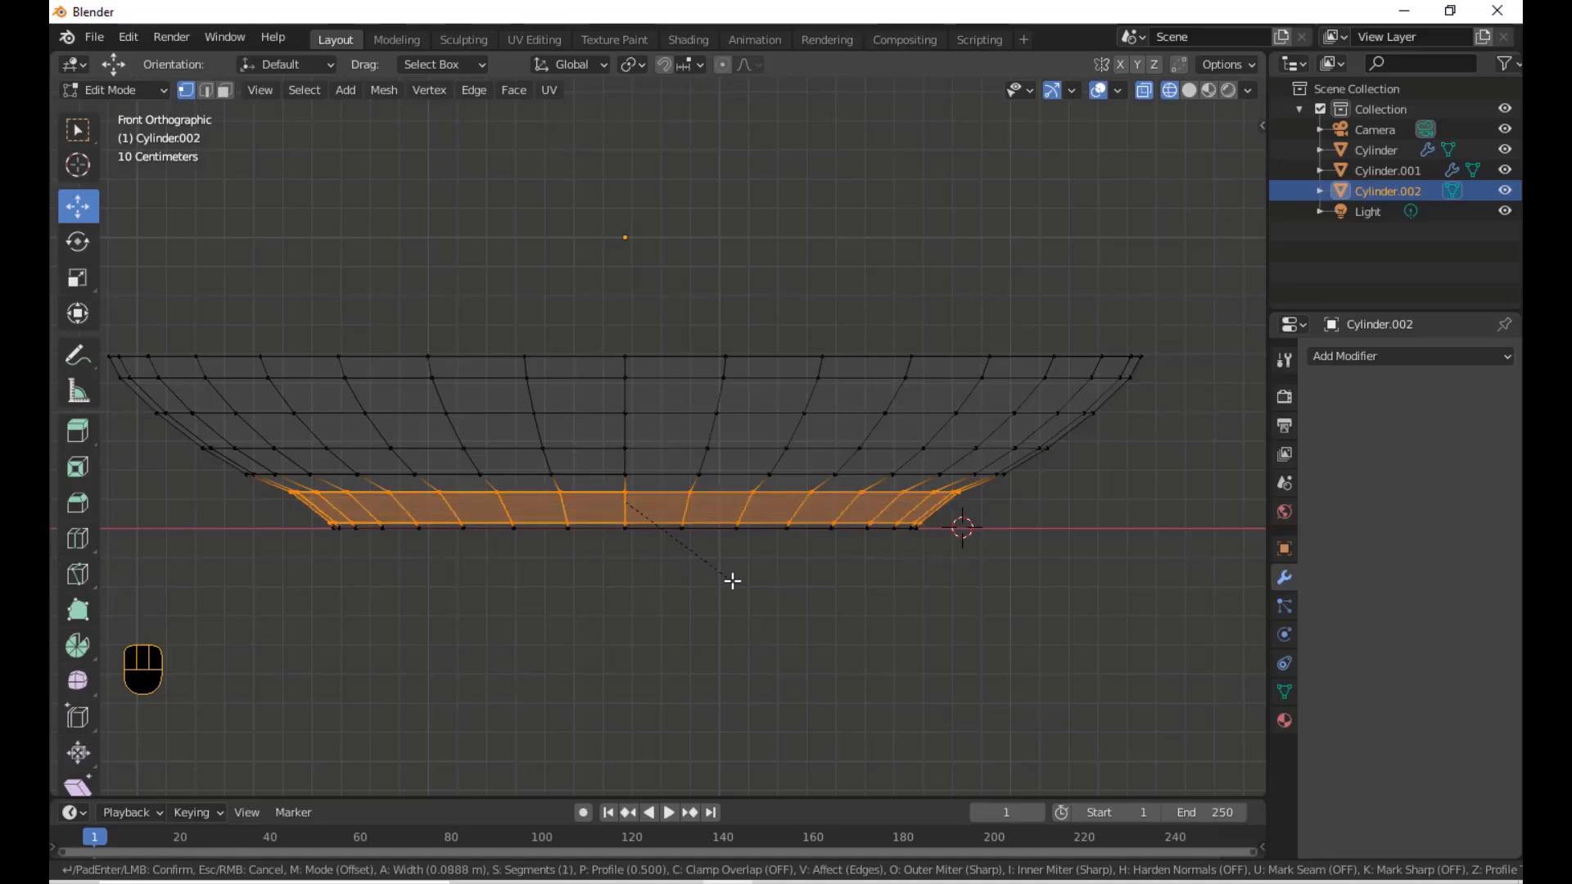
scroll(730, 565, "up", 1)
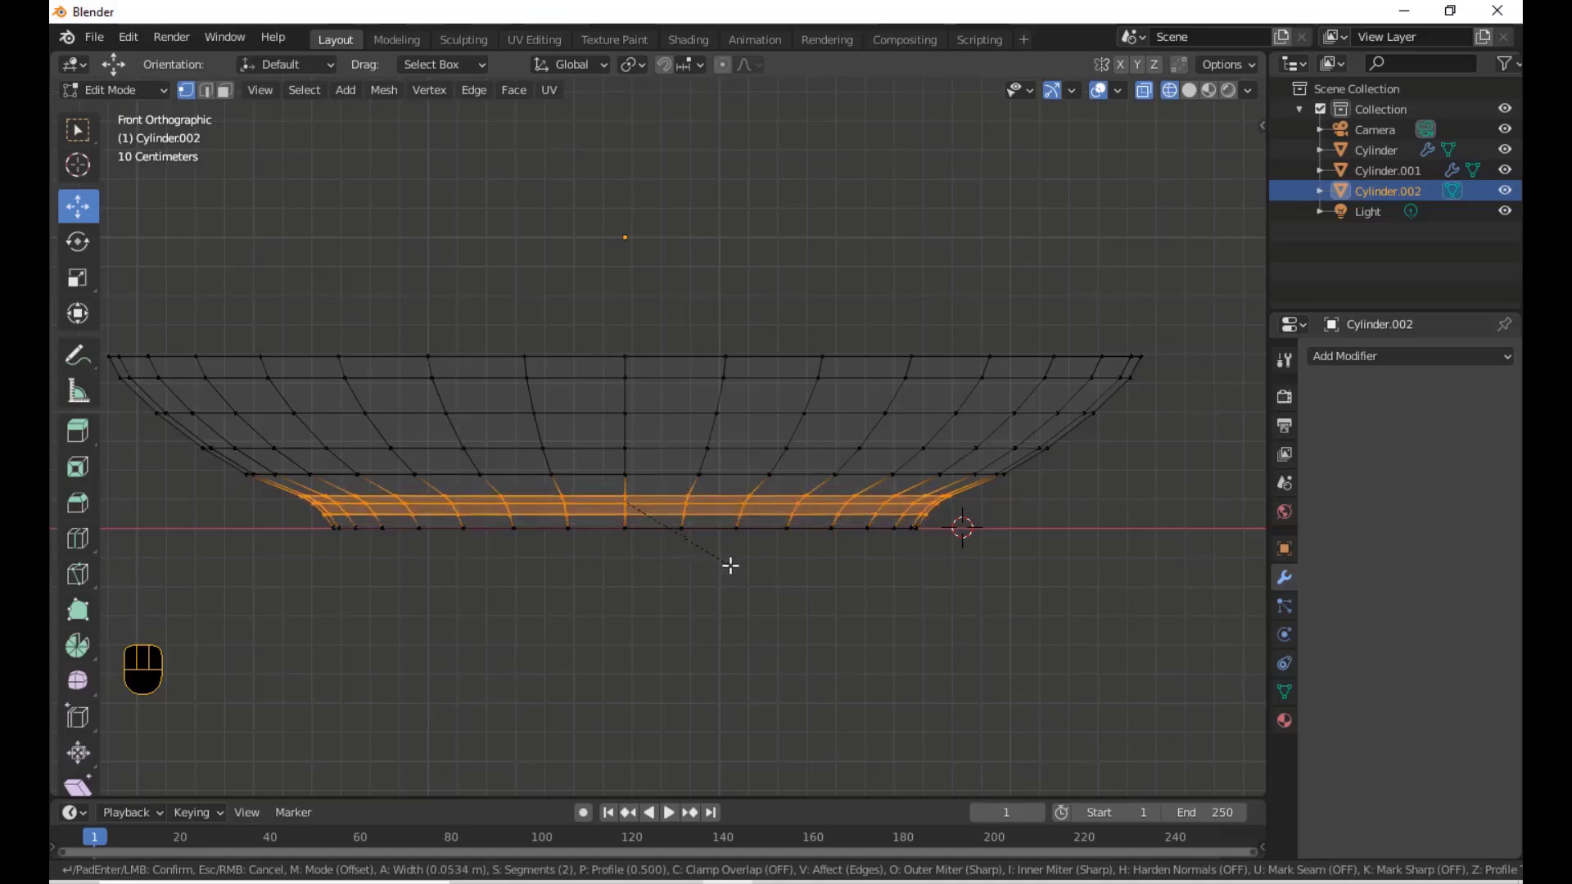
left_click(730, 565)
Bevel the bottom edge ring of the plate's foot with two segments, about 0.035 m wide
left_click_drag(281, 561, 968, 525)
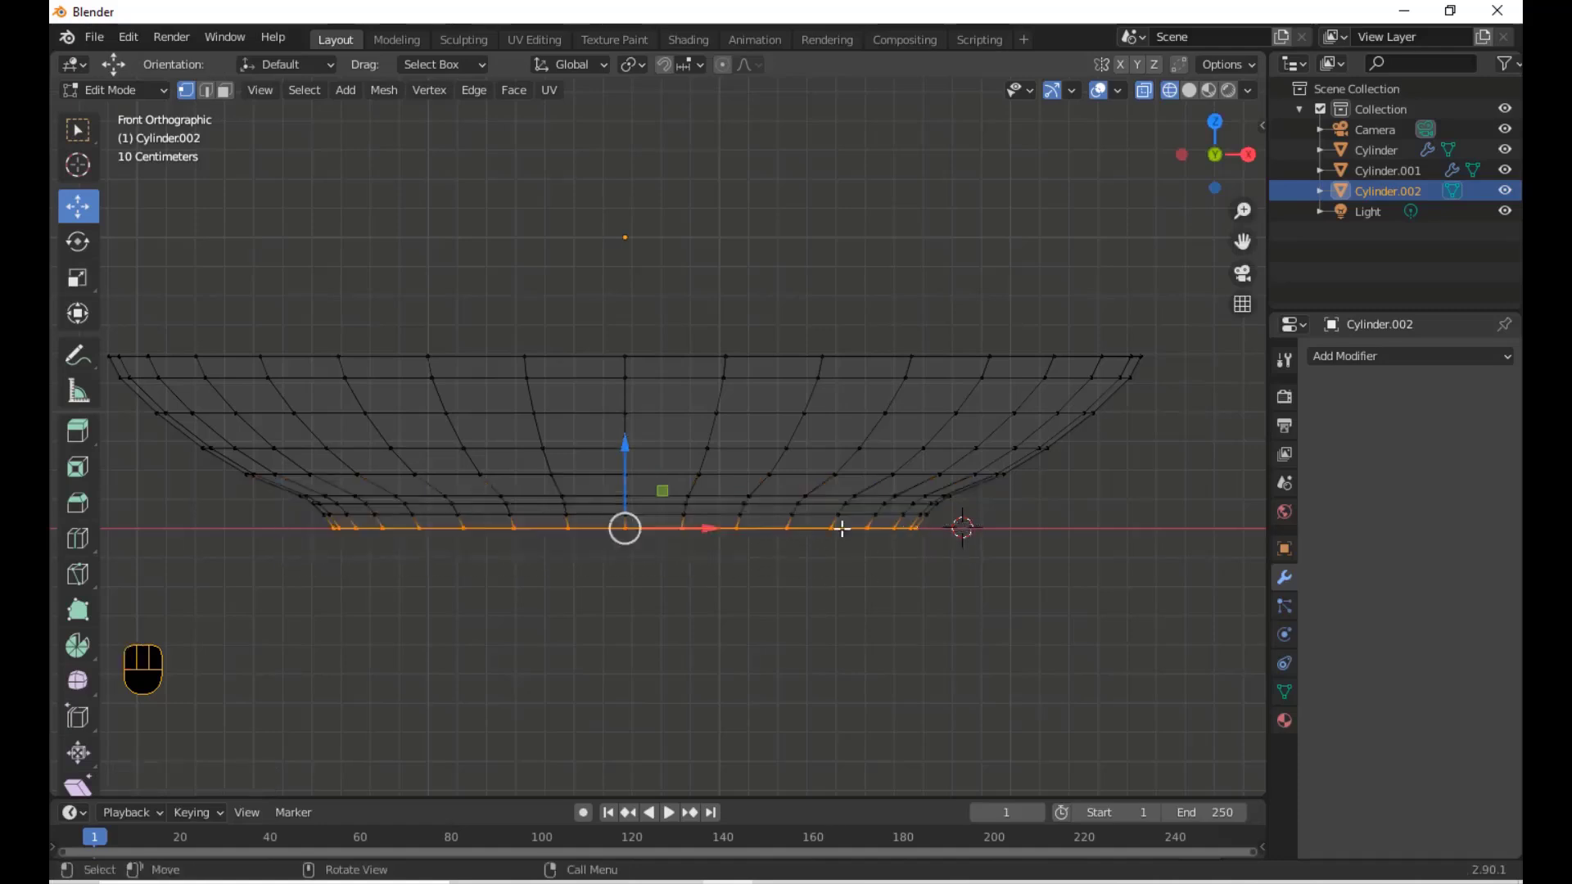
key("ctrl+b")
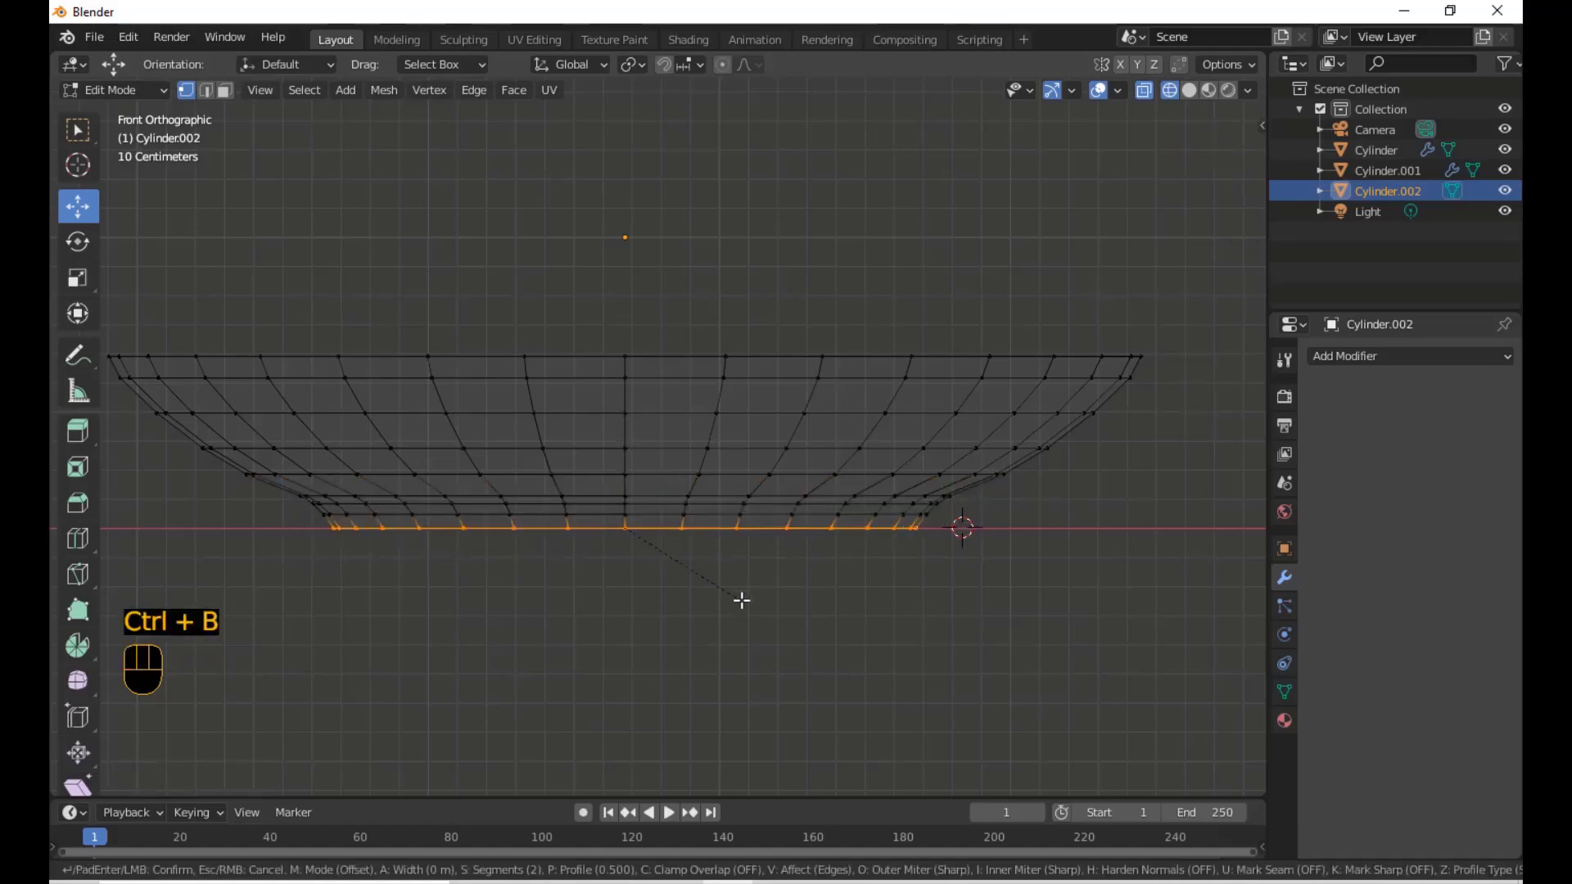
scroll(742, 614, "up", 1)
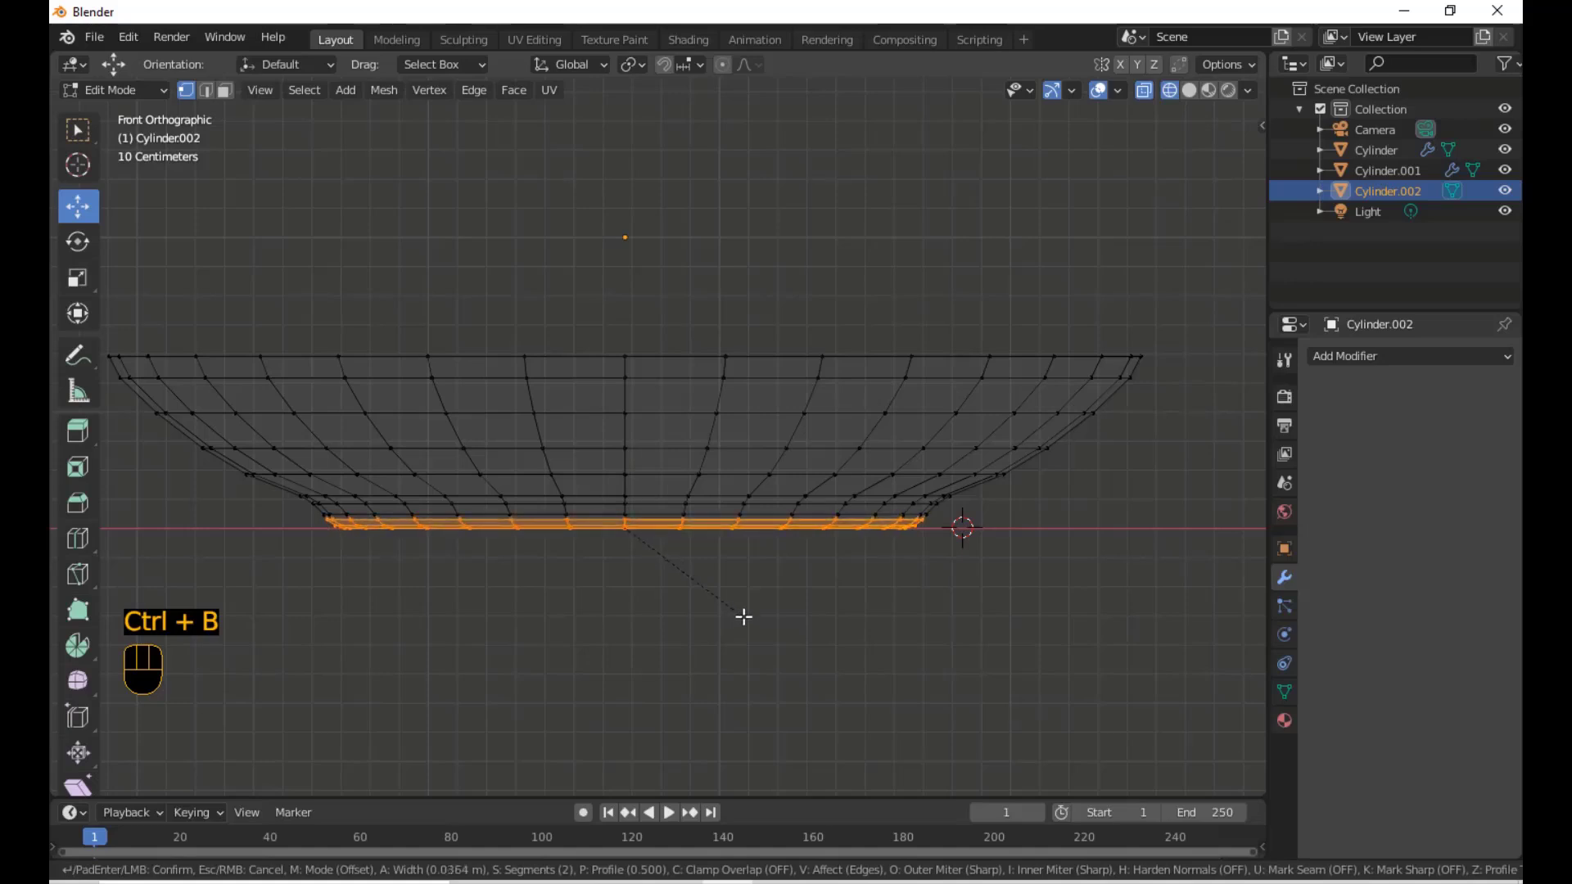
scroll(743, 617, "down", 2)
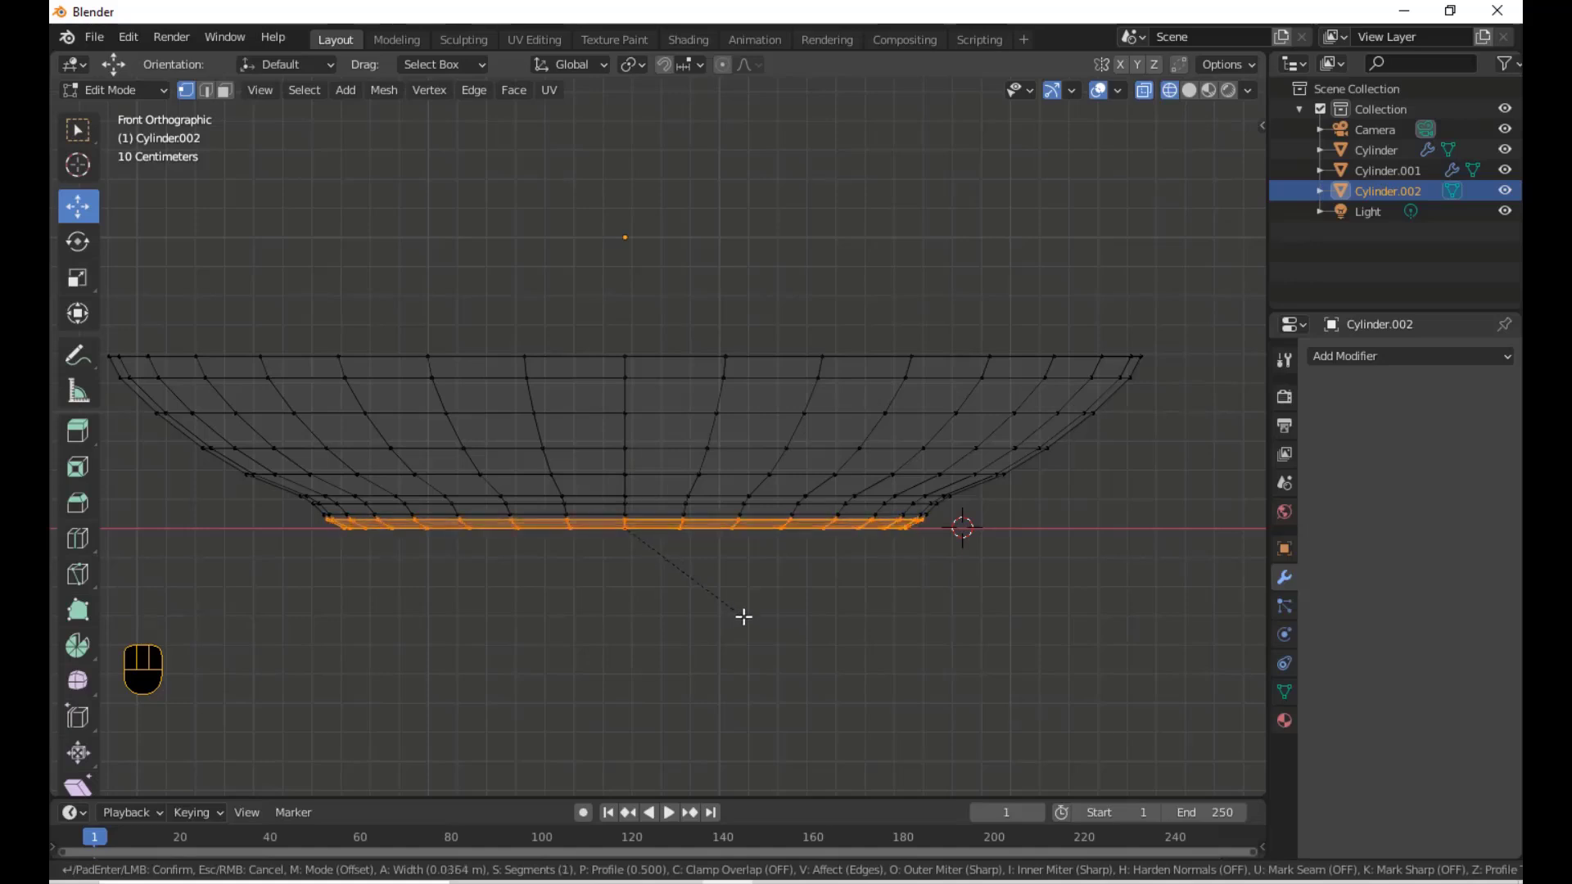
scroll(744, 616, "up", 1)
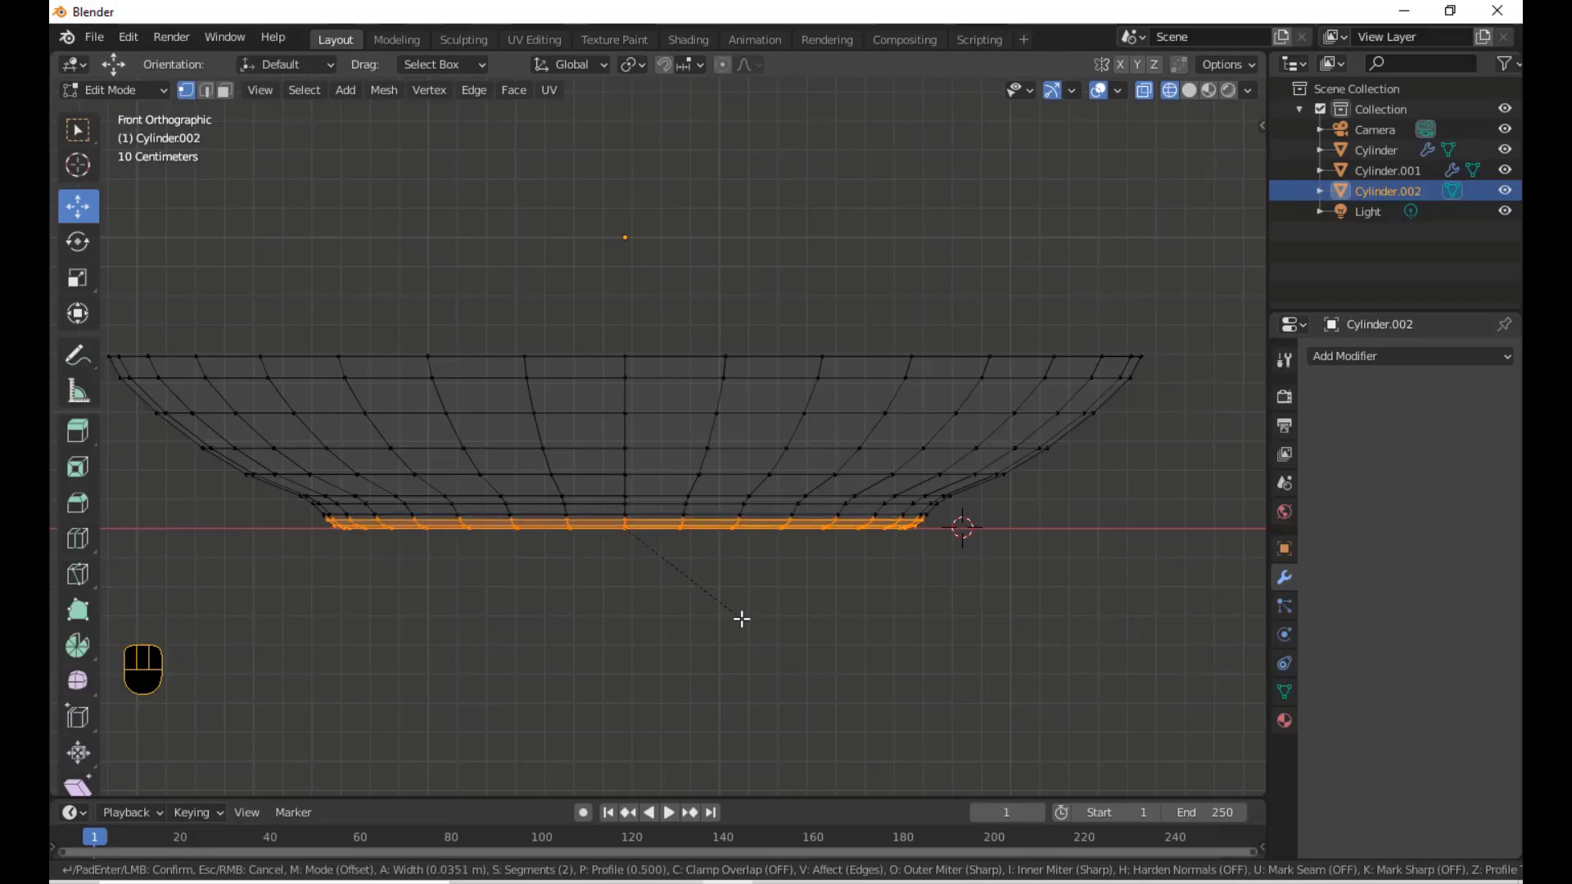
left_click(741, 619)
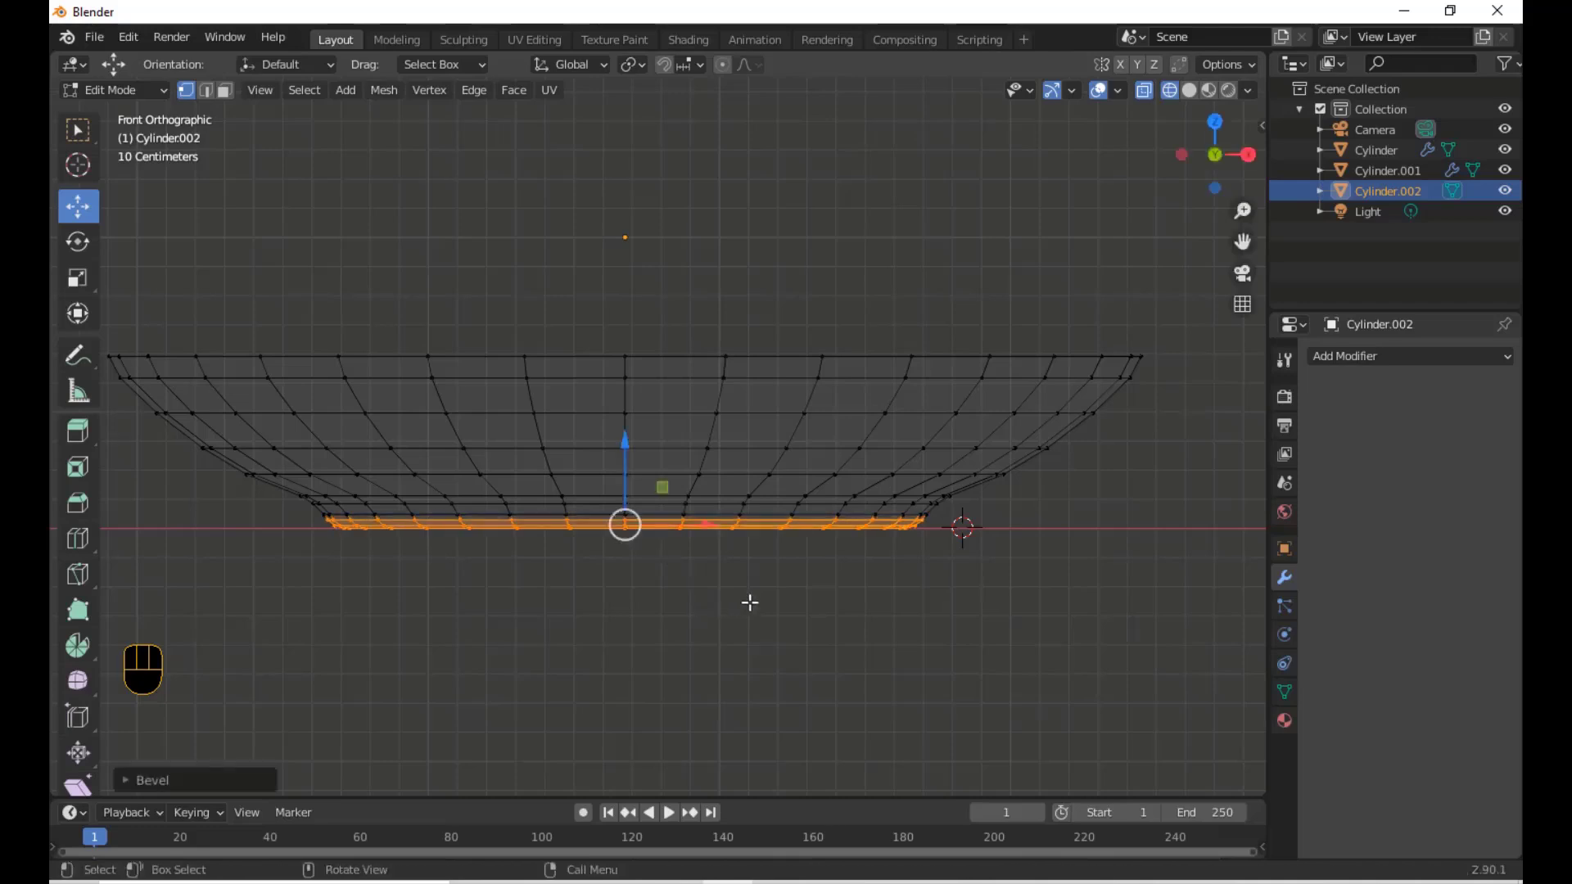
Return to solid display in Object Mode and shade the plate smooth
key("shift+z")
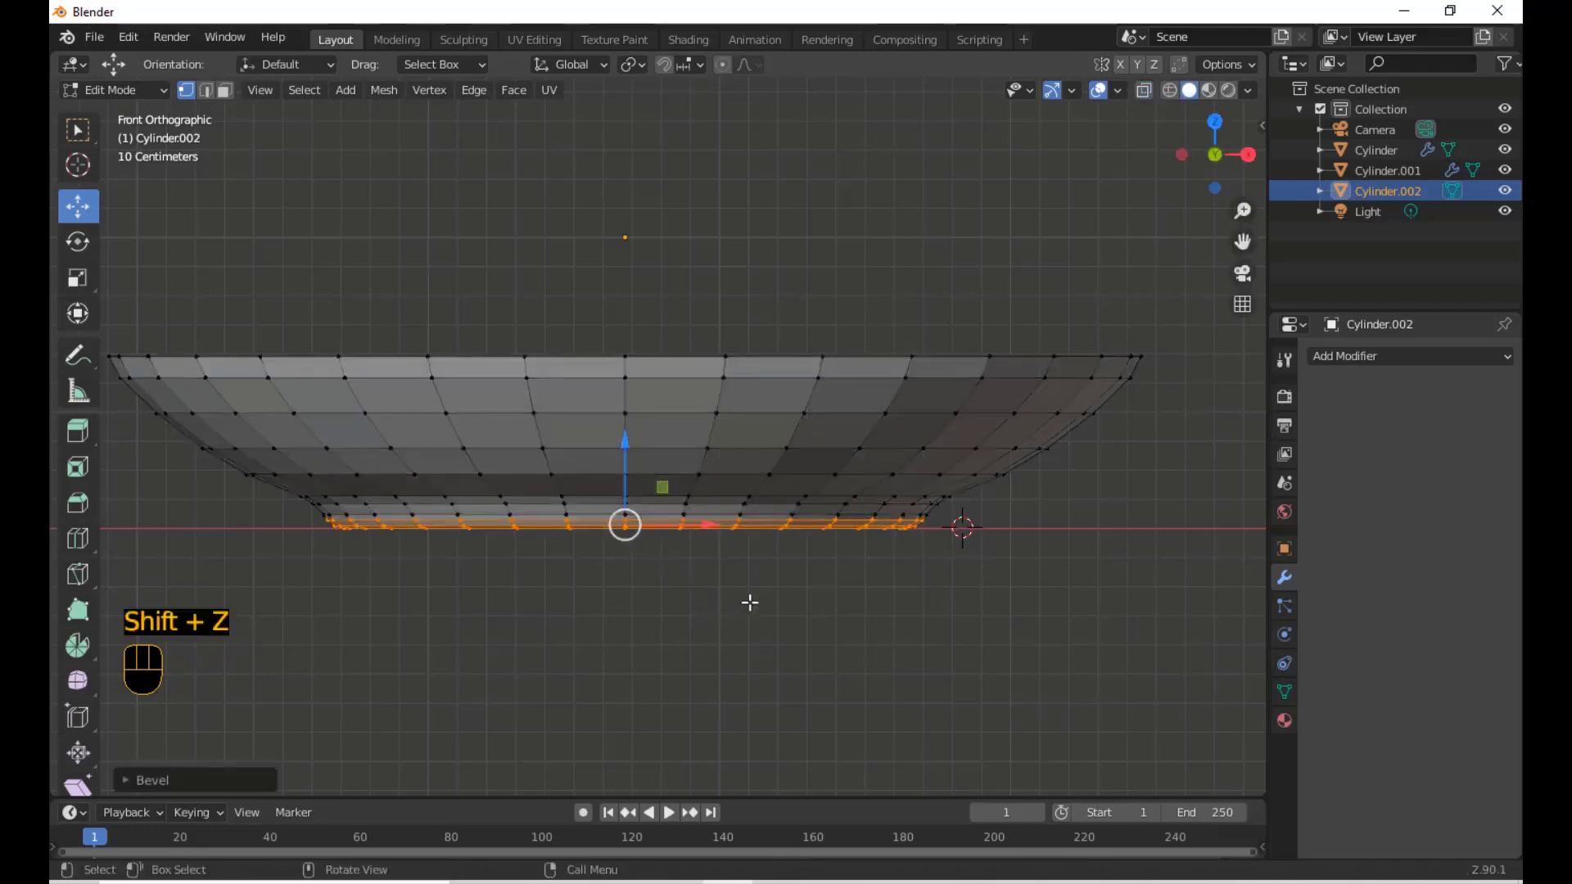
key("Tab")
scroll(819, 426, "down", 1)
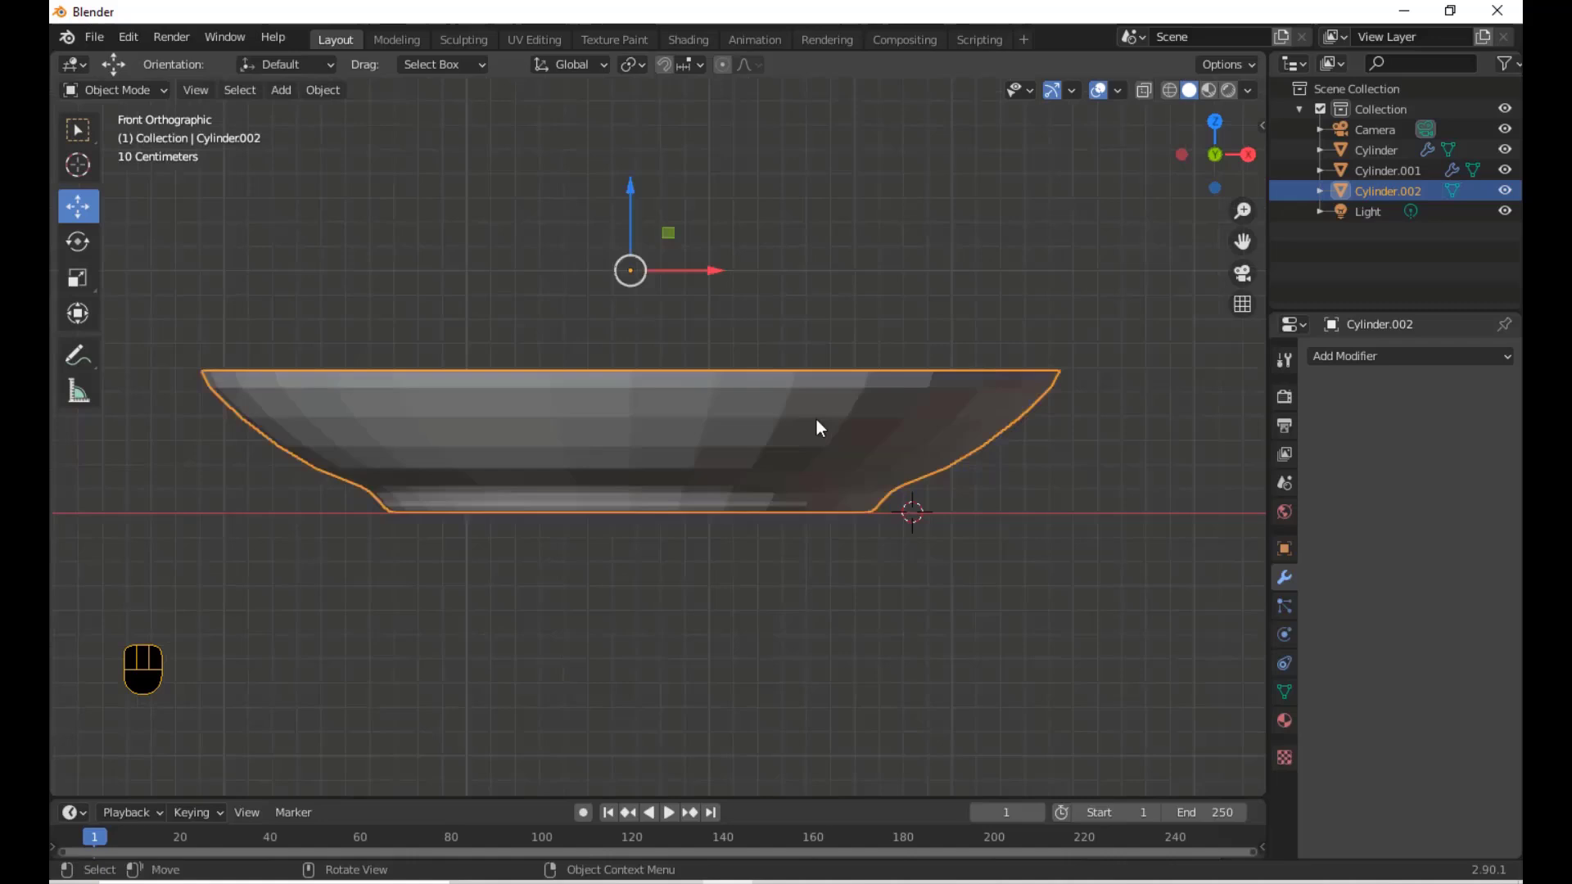
right_click(581, 413)
left_click(581, 414)
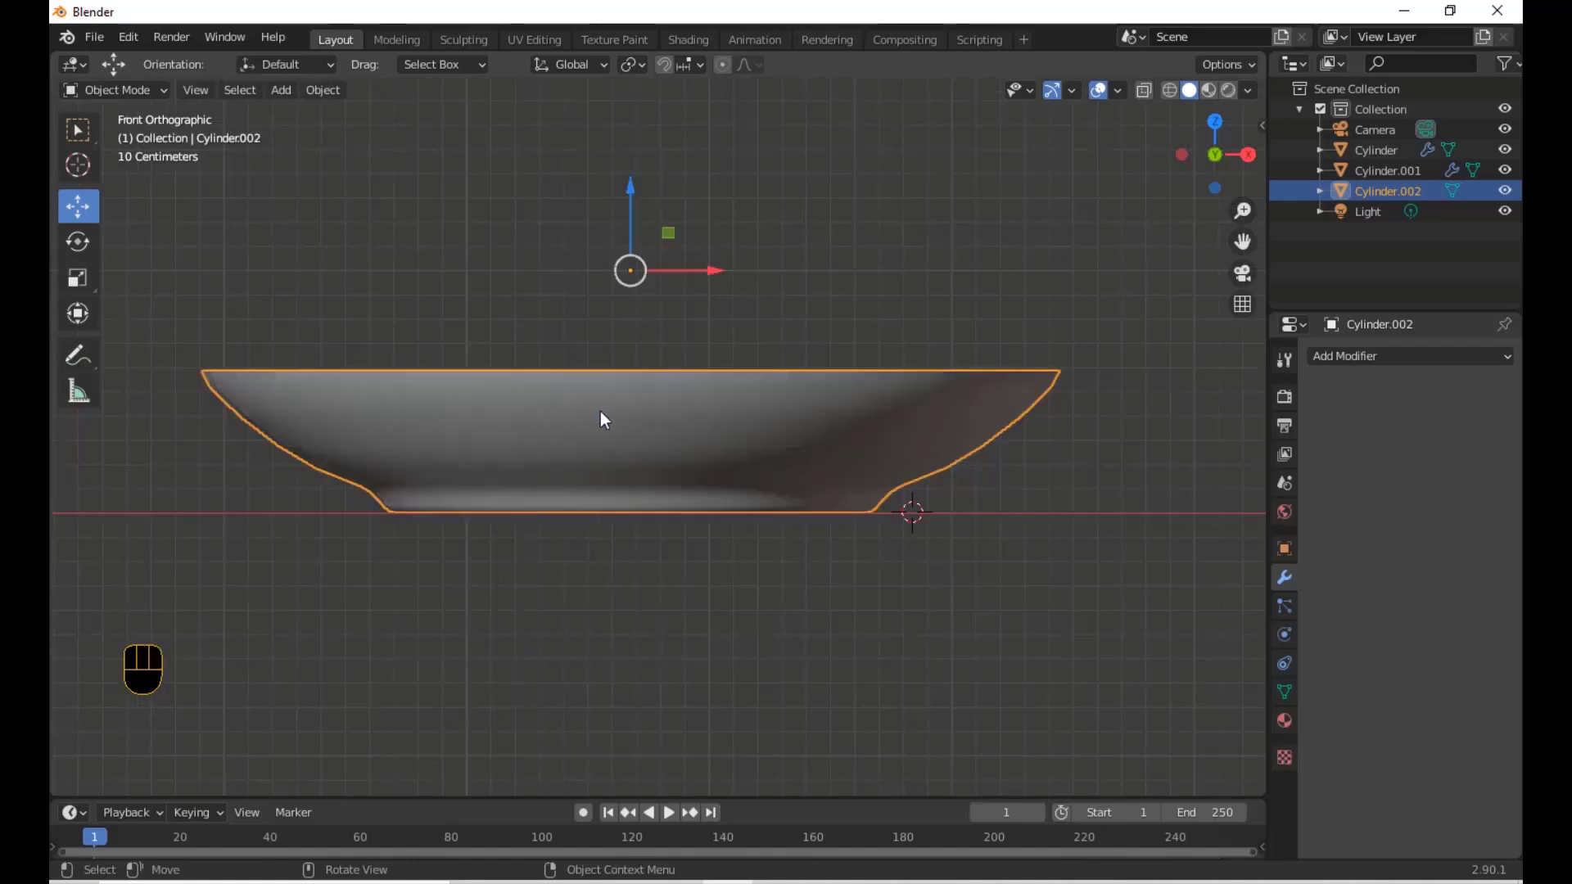
scroll(743, 406, "down", 1)
middle_click_drag(744, 407, 848, 414)
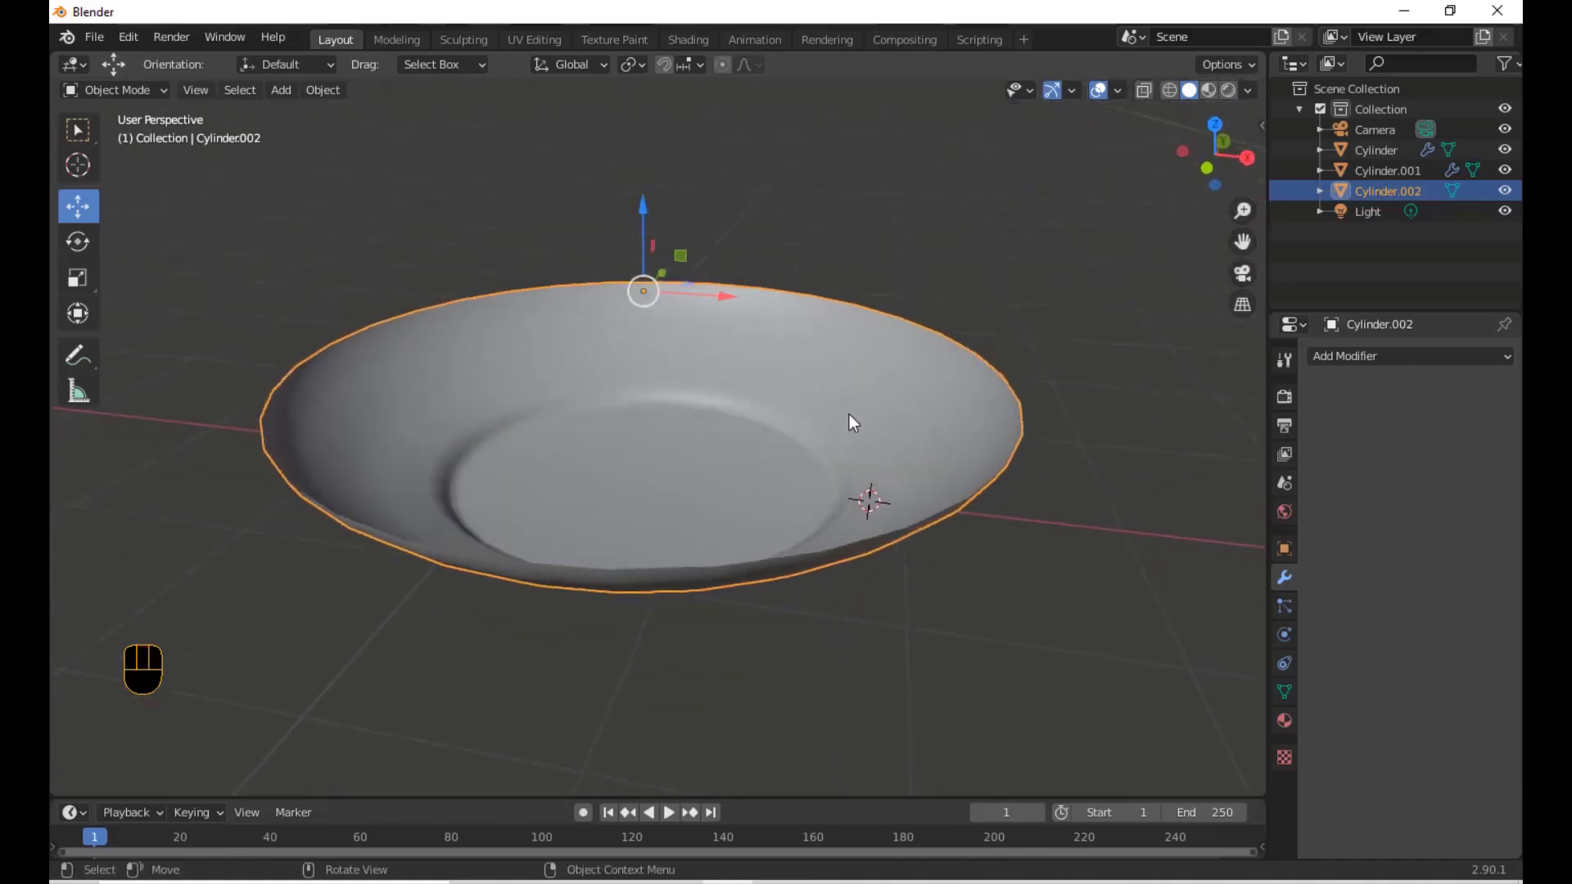
Add a Subdivision Surface modifier to the plate and set its viewport level to 2
left_click(1341, 356)
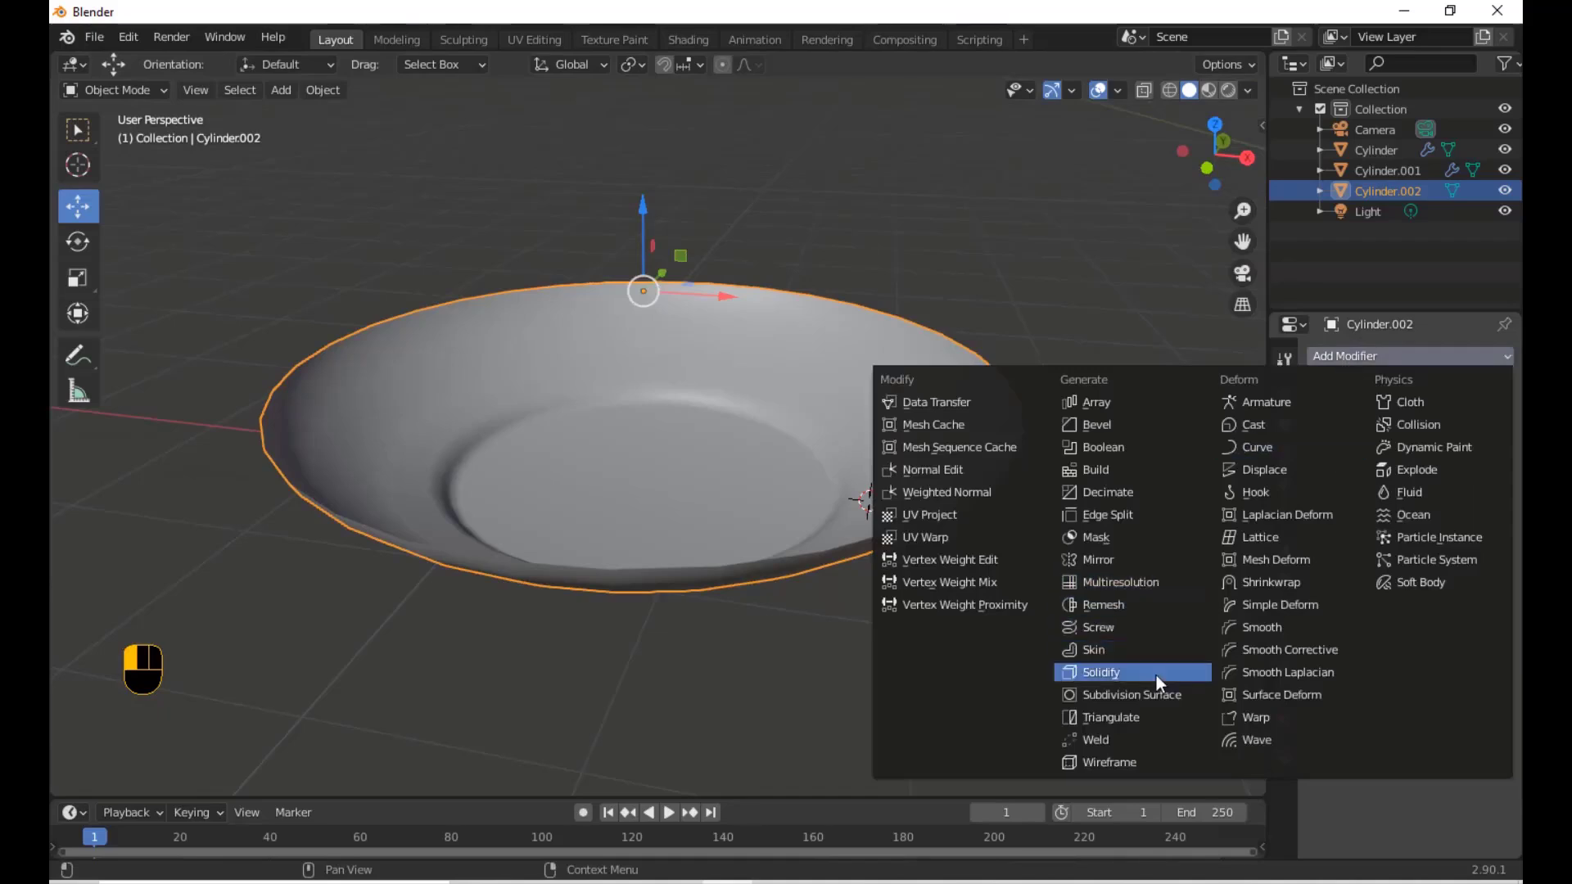
left_click(1157, 697)
mouse_move(713, 528)
middle_mouse_down()
mouse_move(684, 446)
mouse_move(680, 508)
mouse_move(705, 515)
middle_mouse_up()
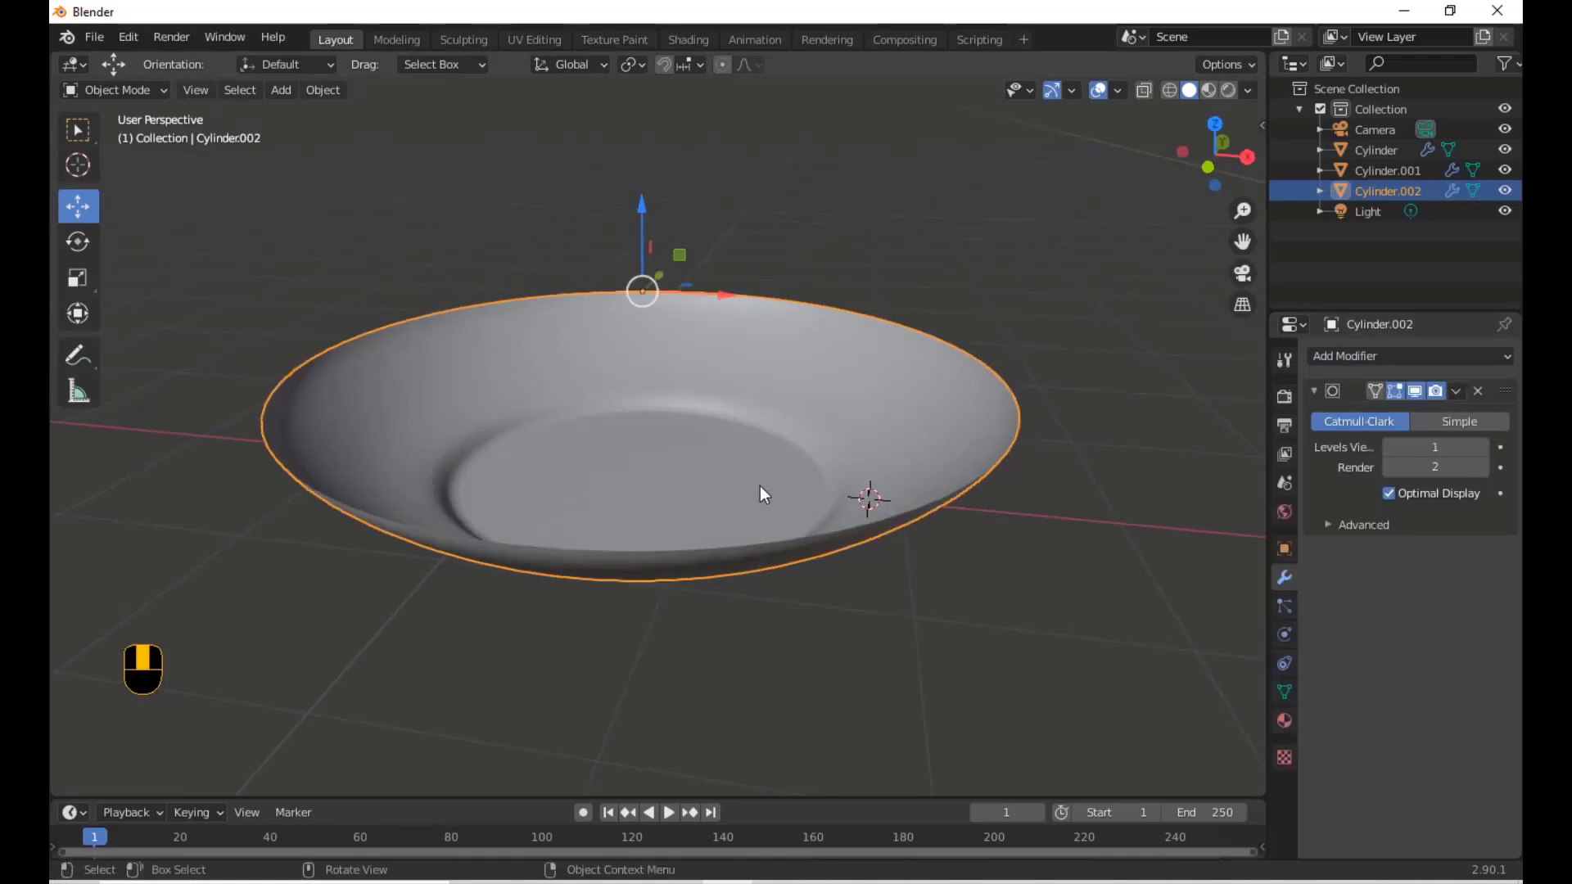
left_click(1483, 447)
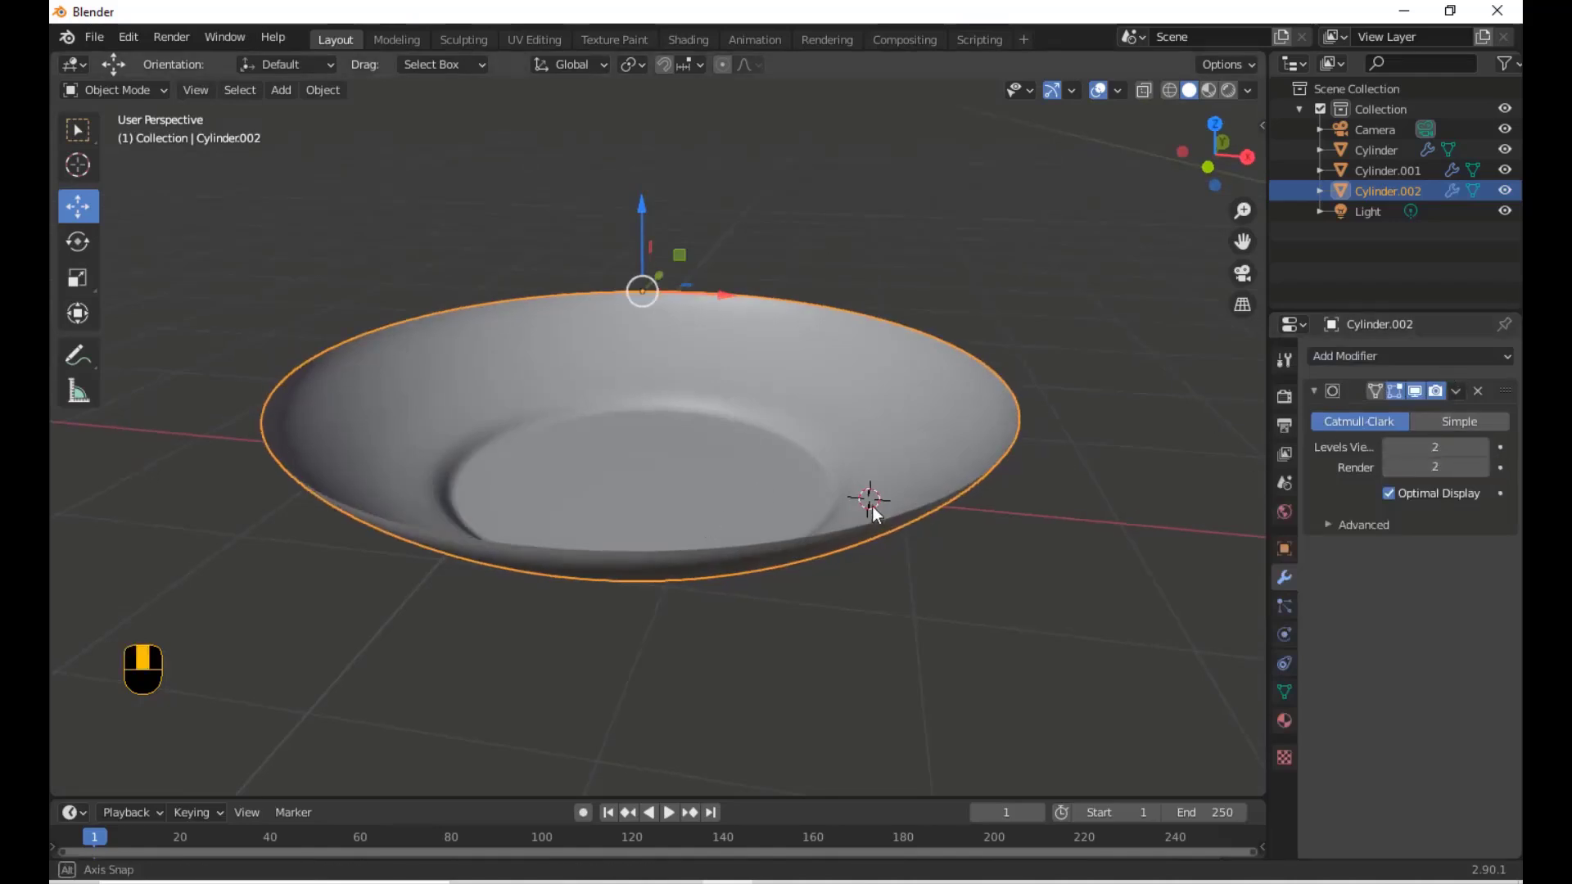
mouse_move(874, 509)
middle_mouse_down()
mouse_move(876, 456)
mouse_move(876, 489)
middle_mouse_up()
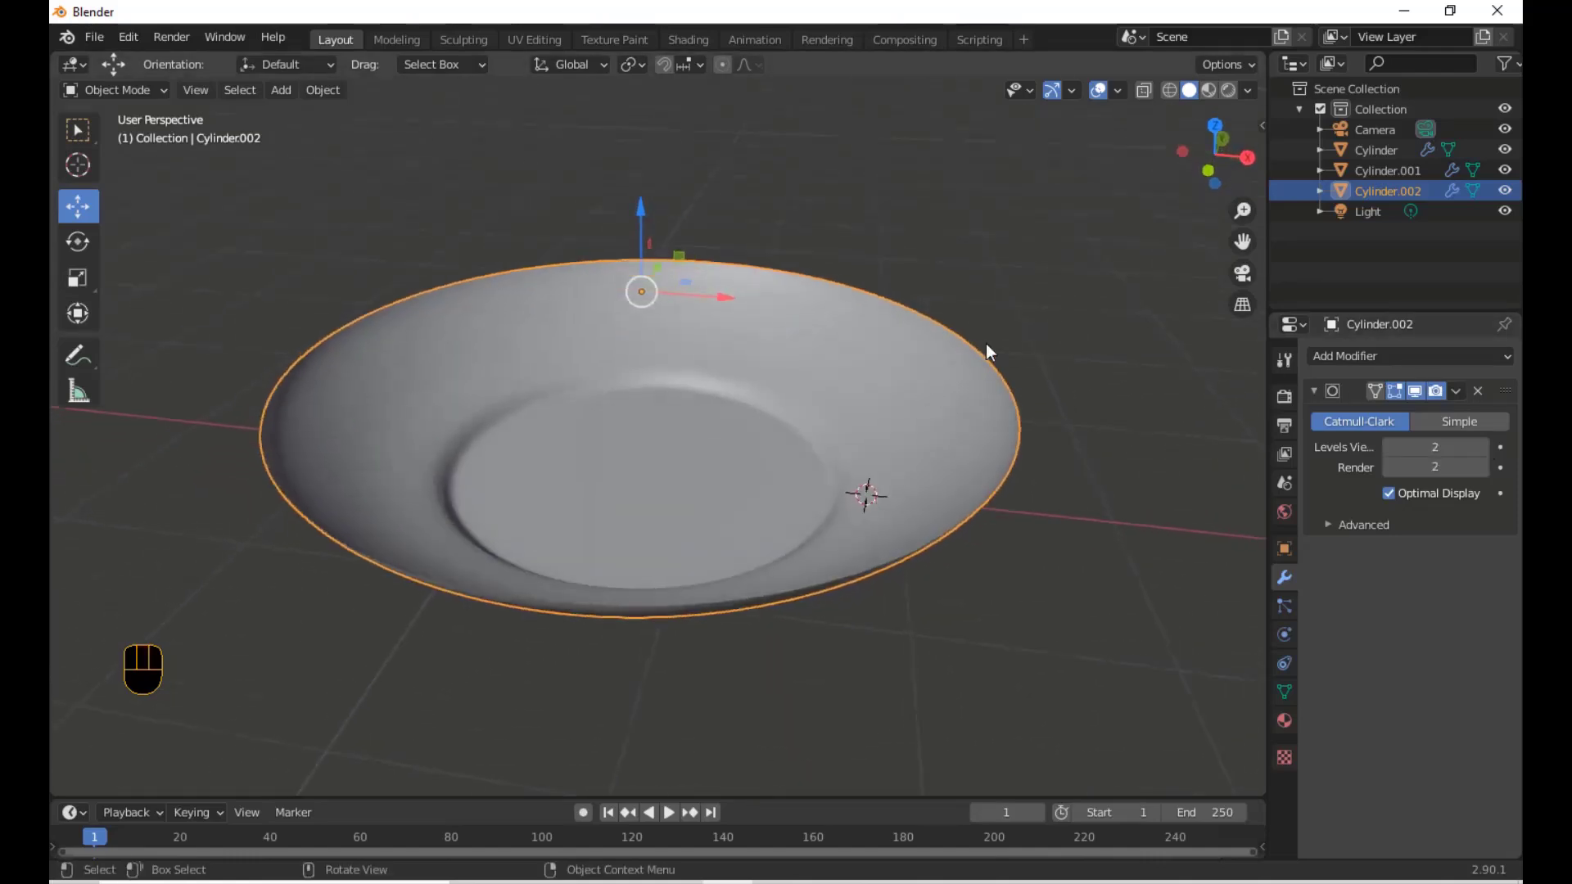
Add a Solidify modifier to the plate to give its wall thickness
left_click(1438, 353)
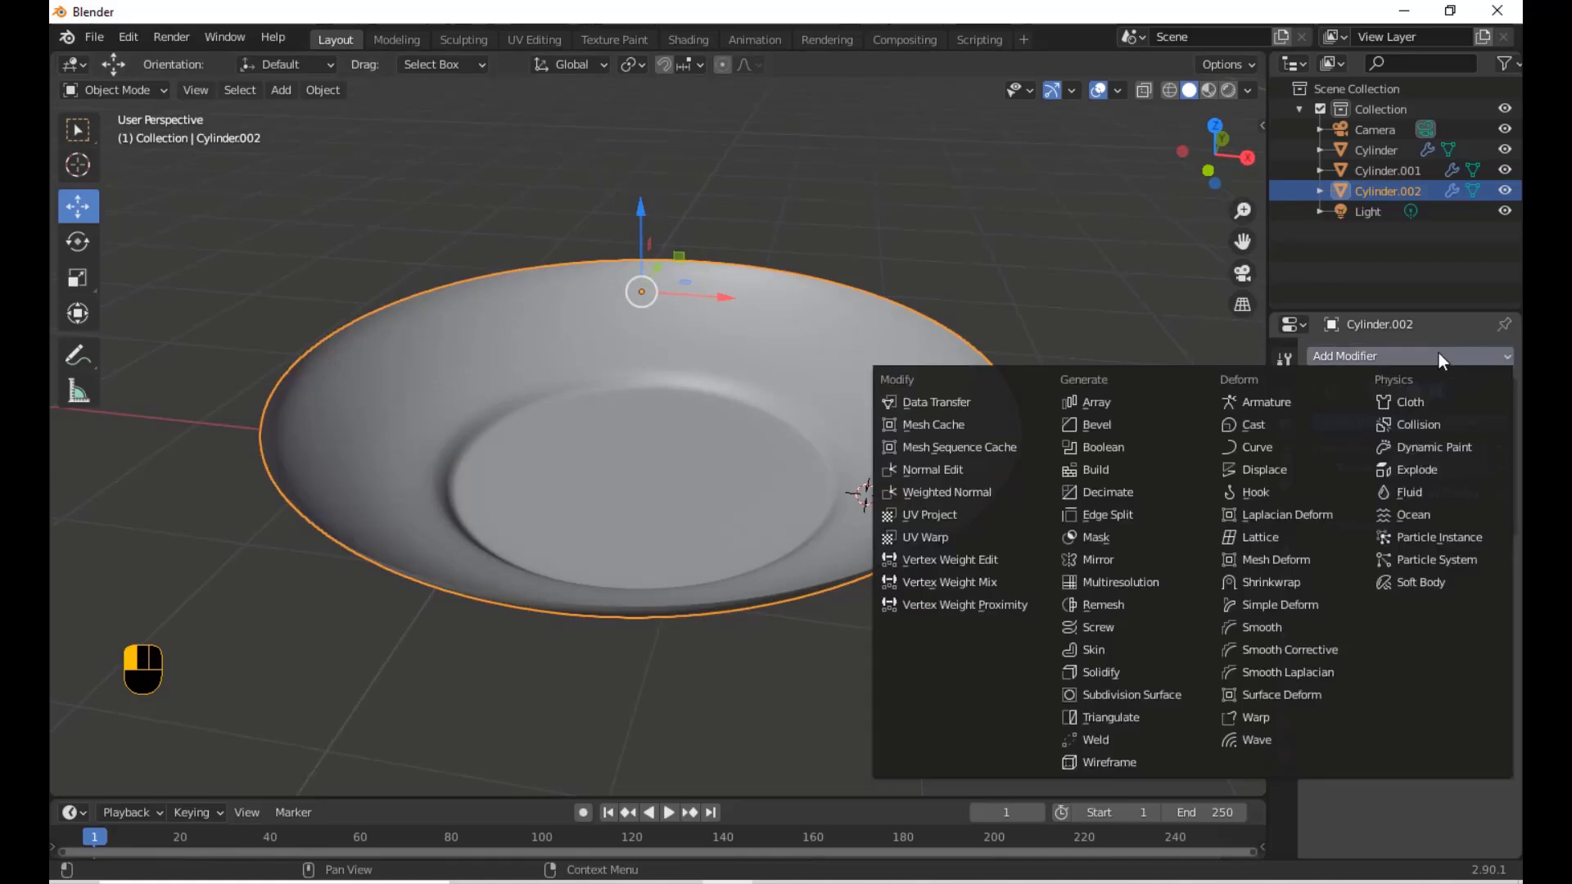
left_click(1103, 672)
middle_click_drag(863, 522, 783, 468)
scroll(945, 460, "down", 5)
middle_click_drag(945, 460, 926, 400)
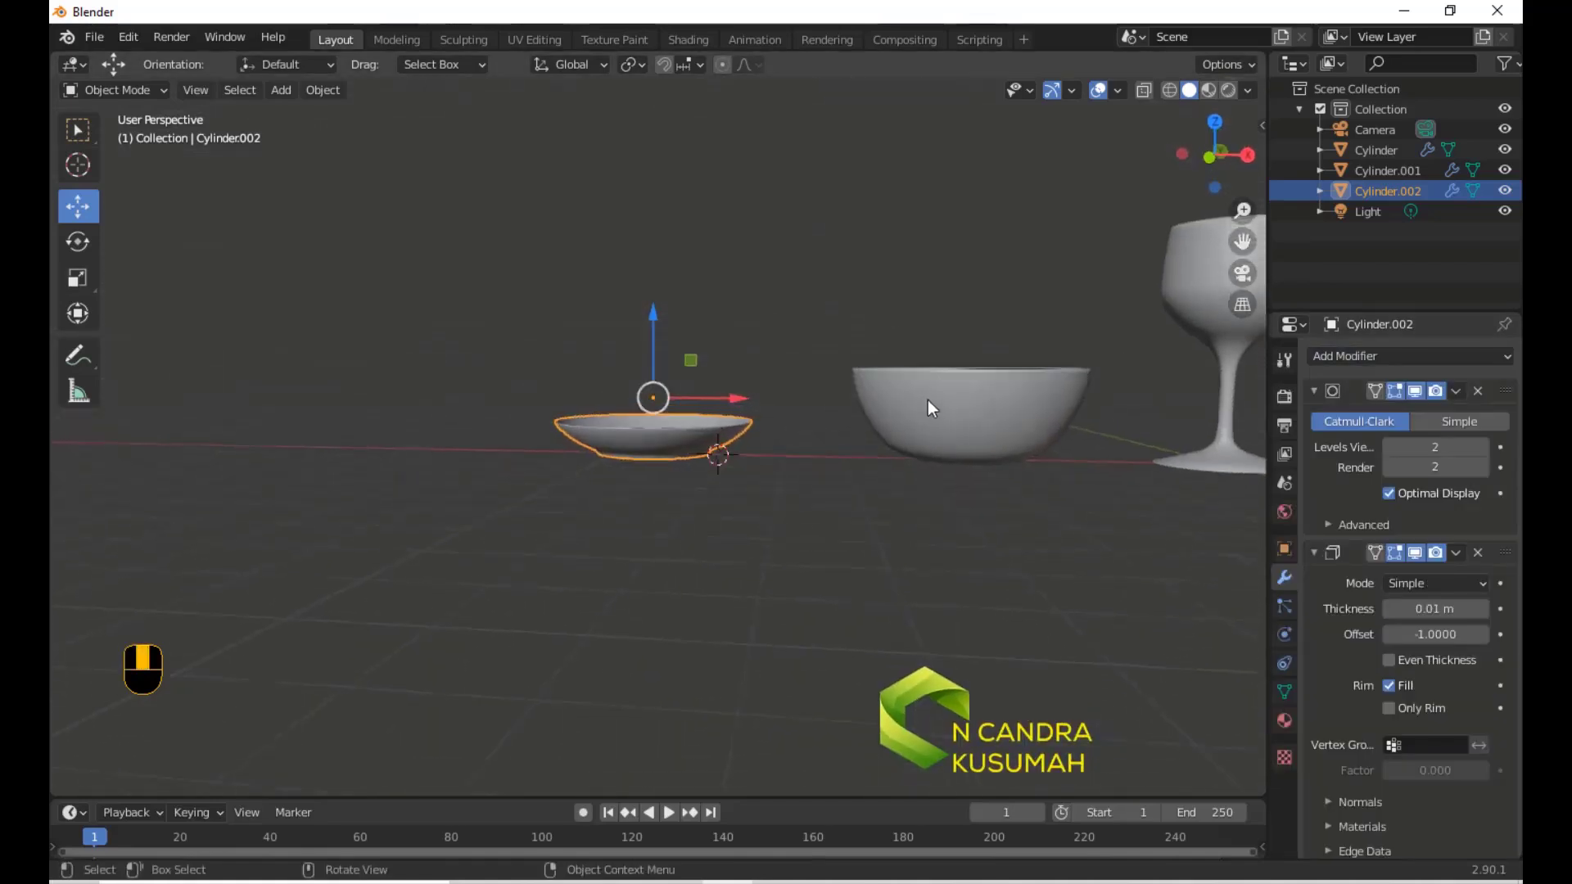
scroll(1132, 450, "down", 3)
middle_click_drag(1133, 449, 798, 476)
Add a plane beneath the tableware, scale it up into a large ground surface, and shift it along X to centre it under the three objects
left_click(798, 476)
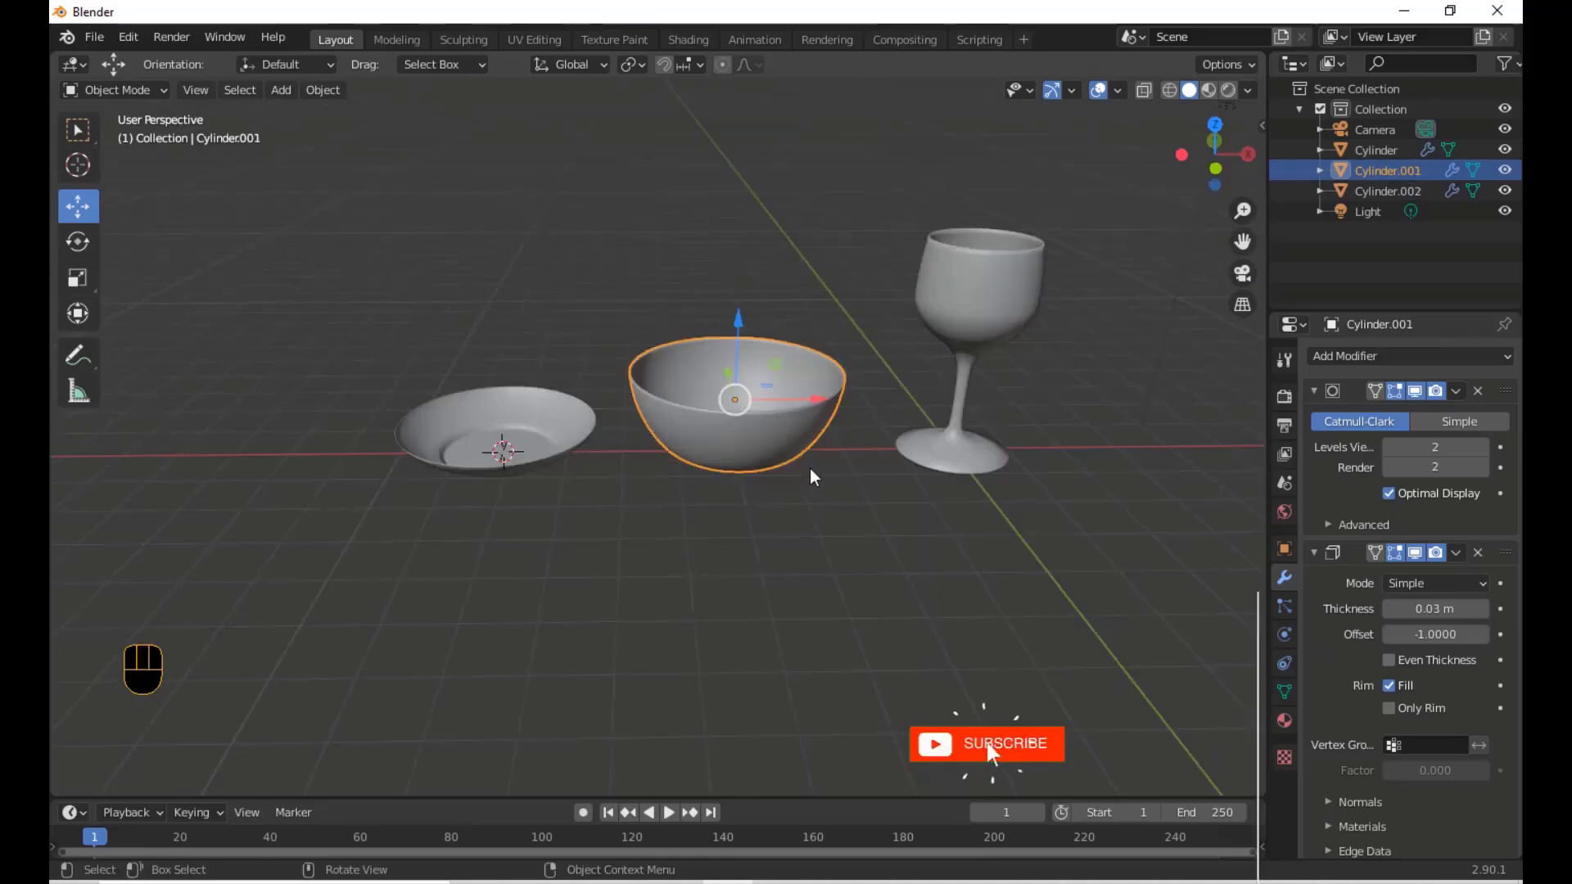
left_click(866, 459)
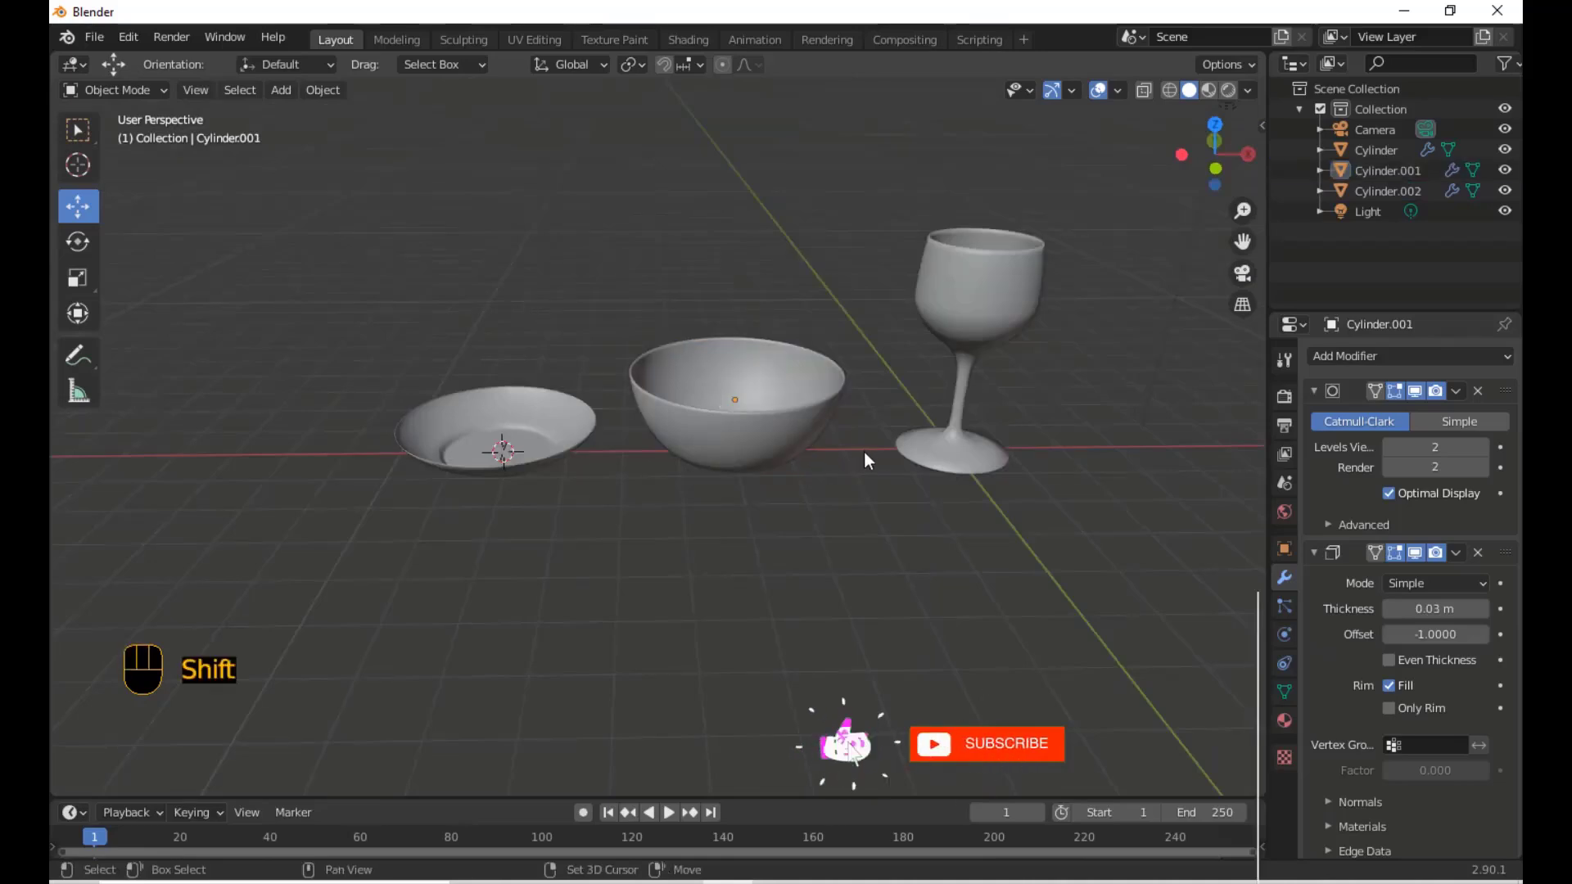
key("shift+a")
mouse_move(863, 451)
left_click(940, 456)
middle_click_drag(946, 452, 714, 458)
key("s")
key("s")
key("s")
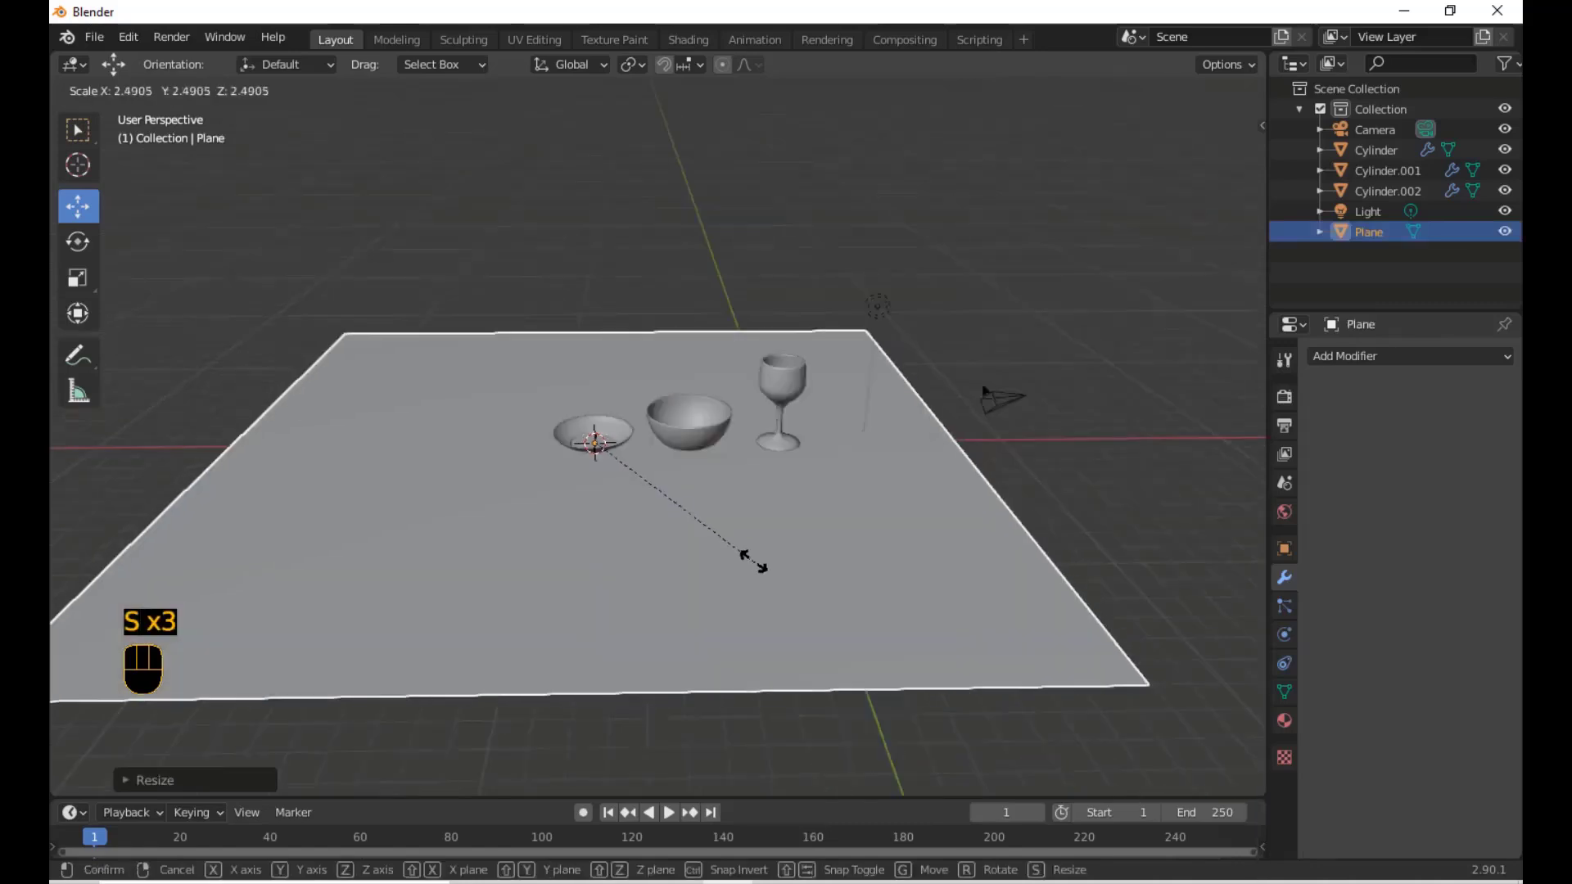
left_click(774, 519)
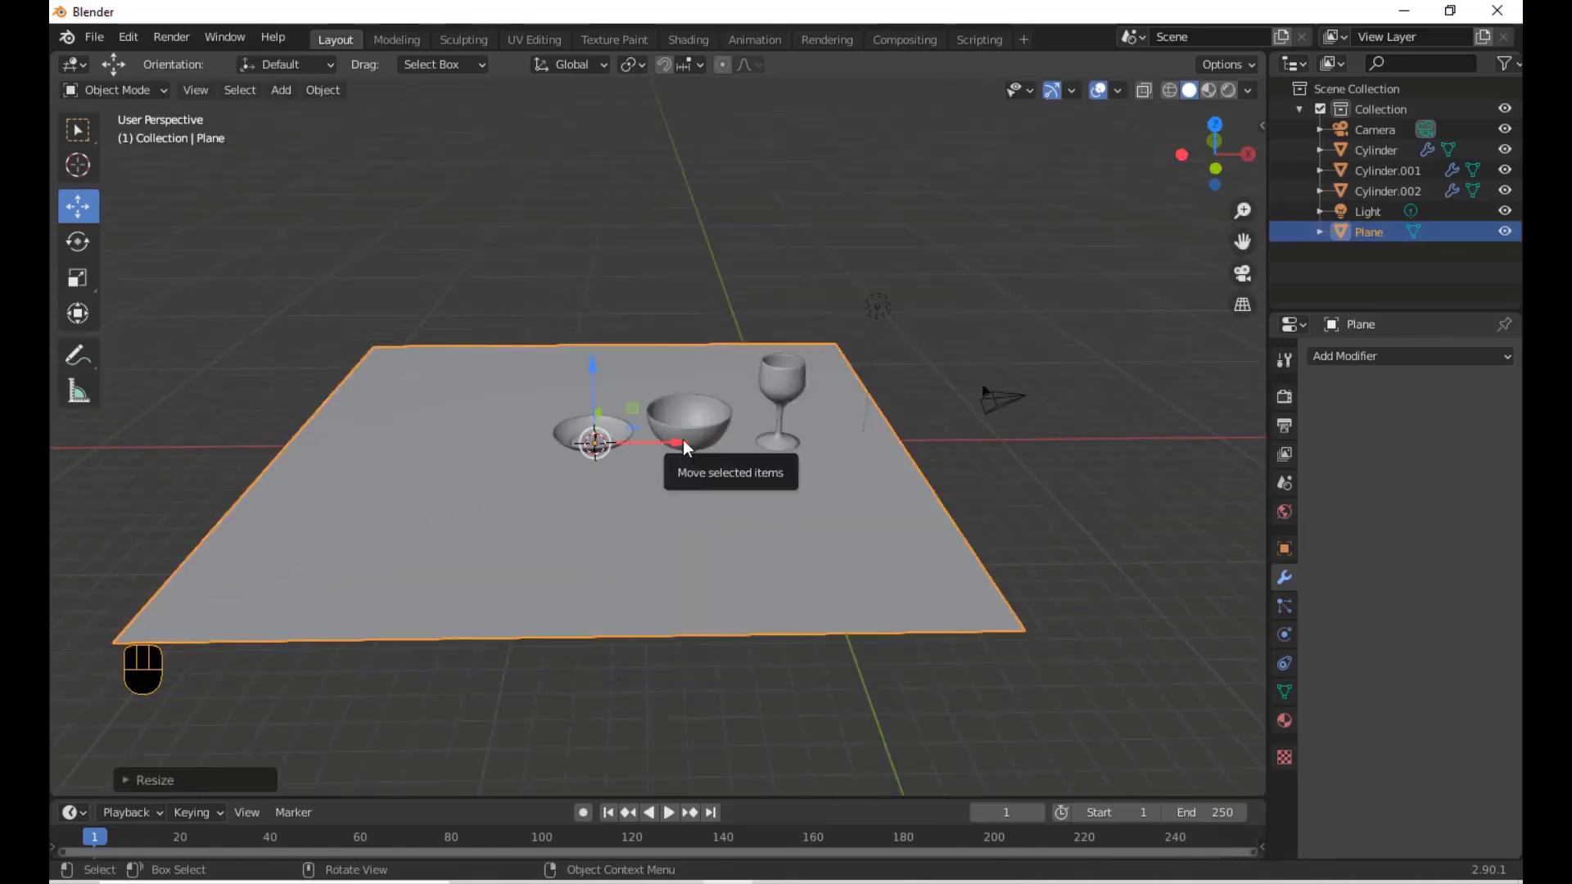
left_click_drag(678, 445, 788, 448)
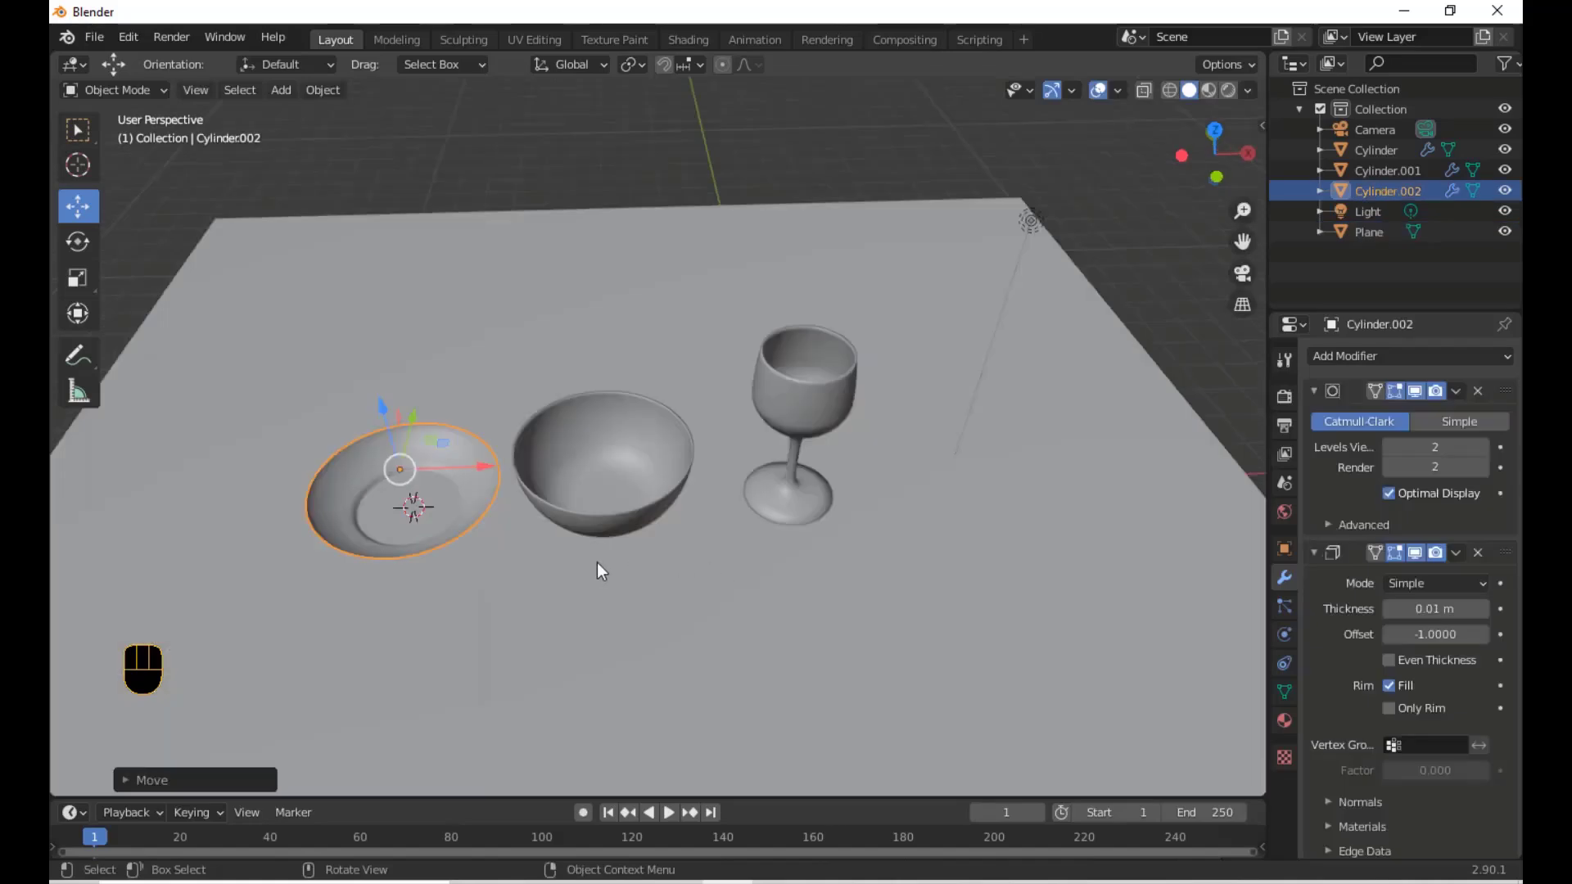
Examine how the plate, bowl and glass sit on the ground plane
middle_click_drag(606, 573, 614, 542)
scroll(622, 537, "up", 1)
left_click(664, 523)
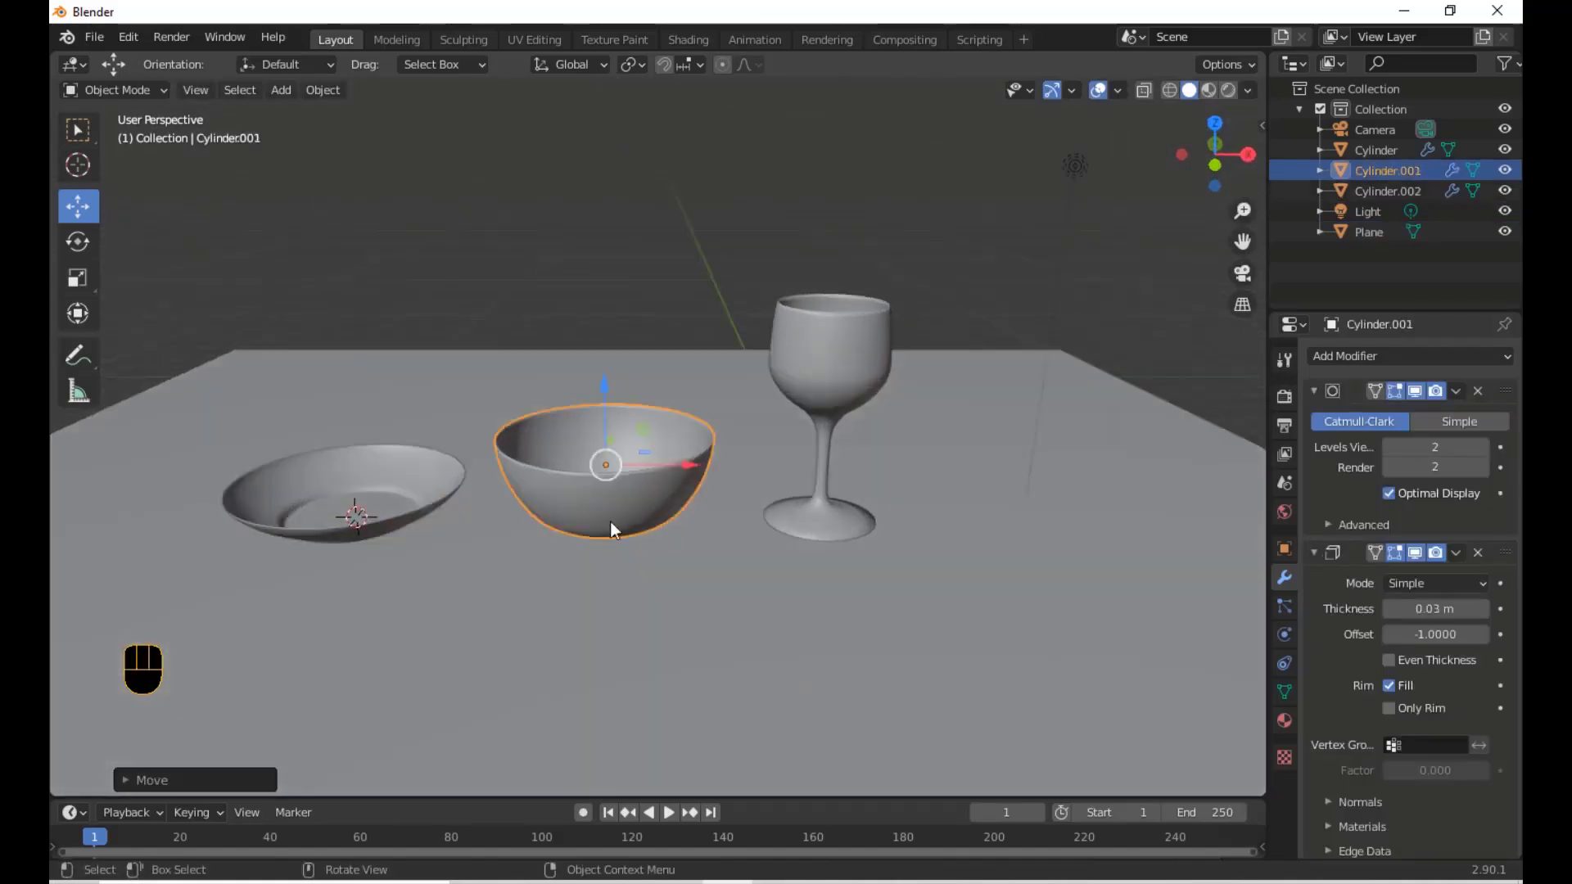
left_click(428, 499)
scroll(673, 499, "down", 3)
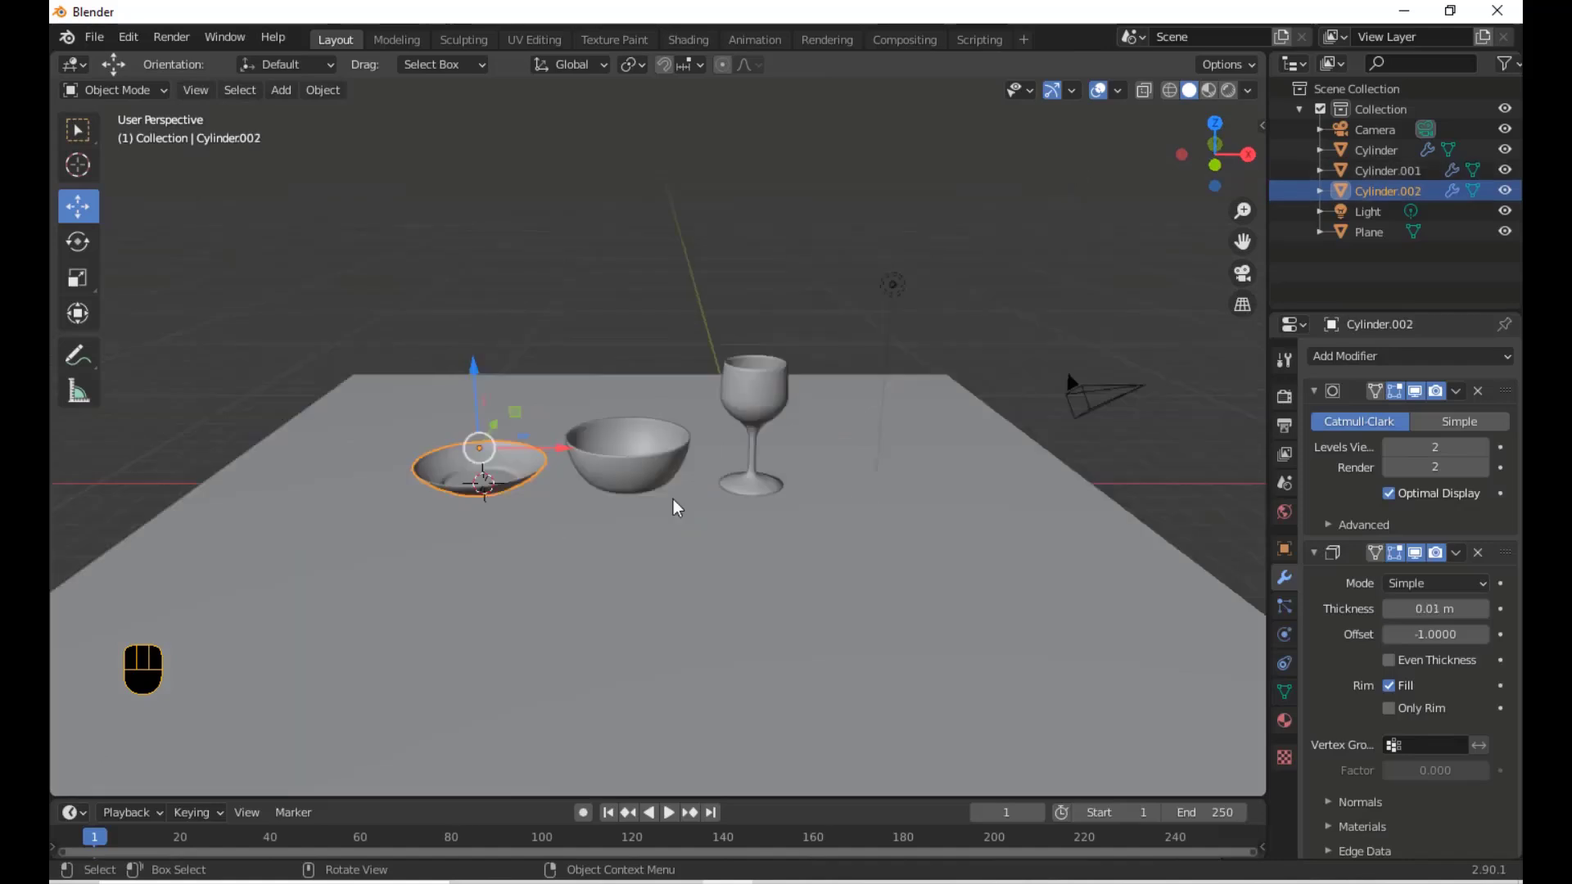
scroll(673, 499, "up", 1)
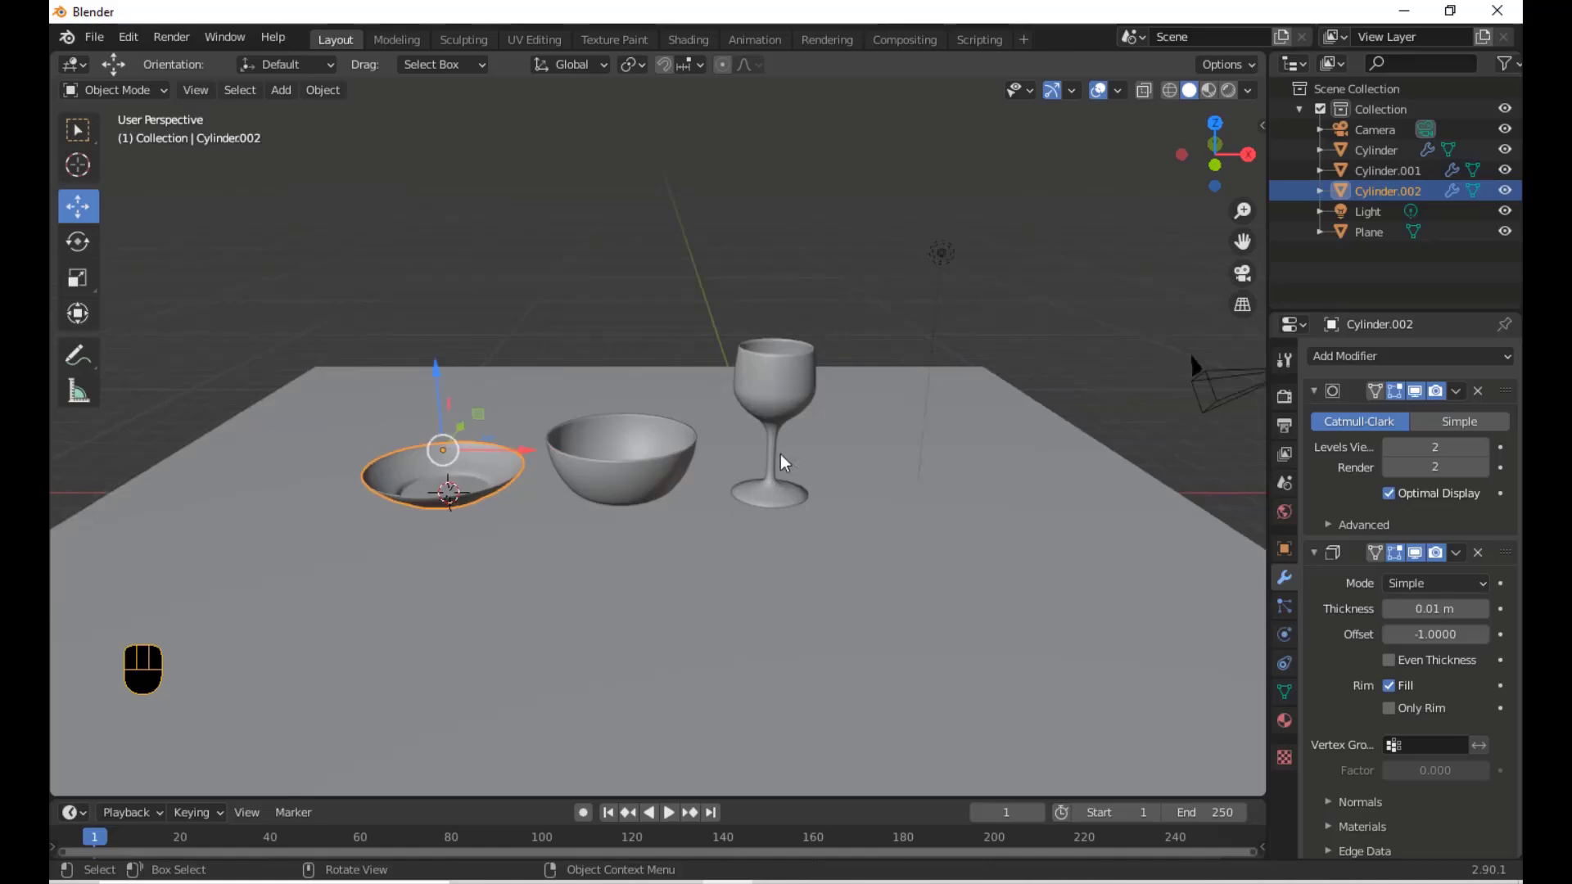
scroll(784, 381, "up", 1)
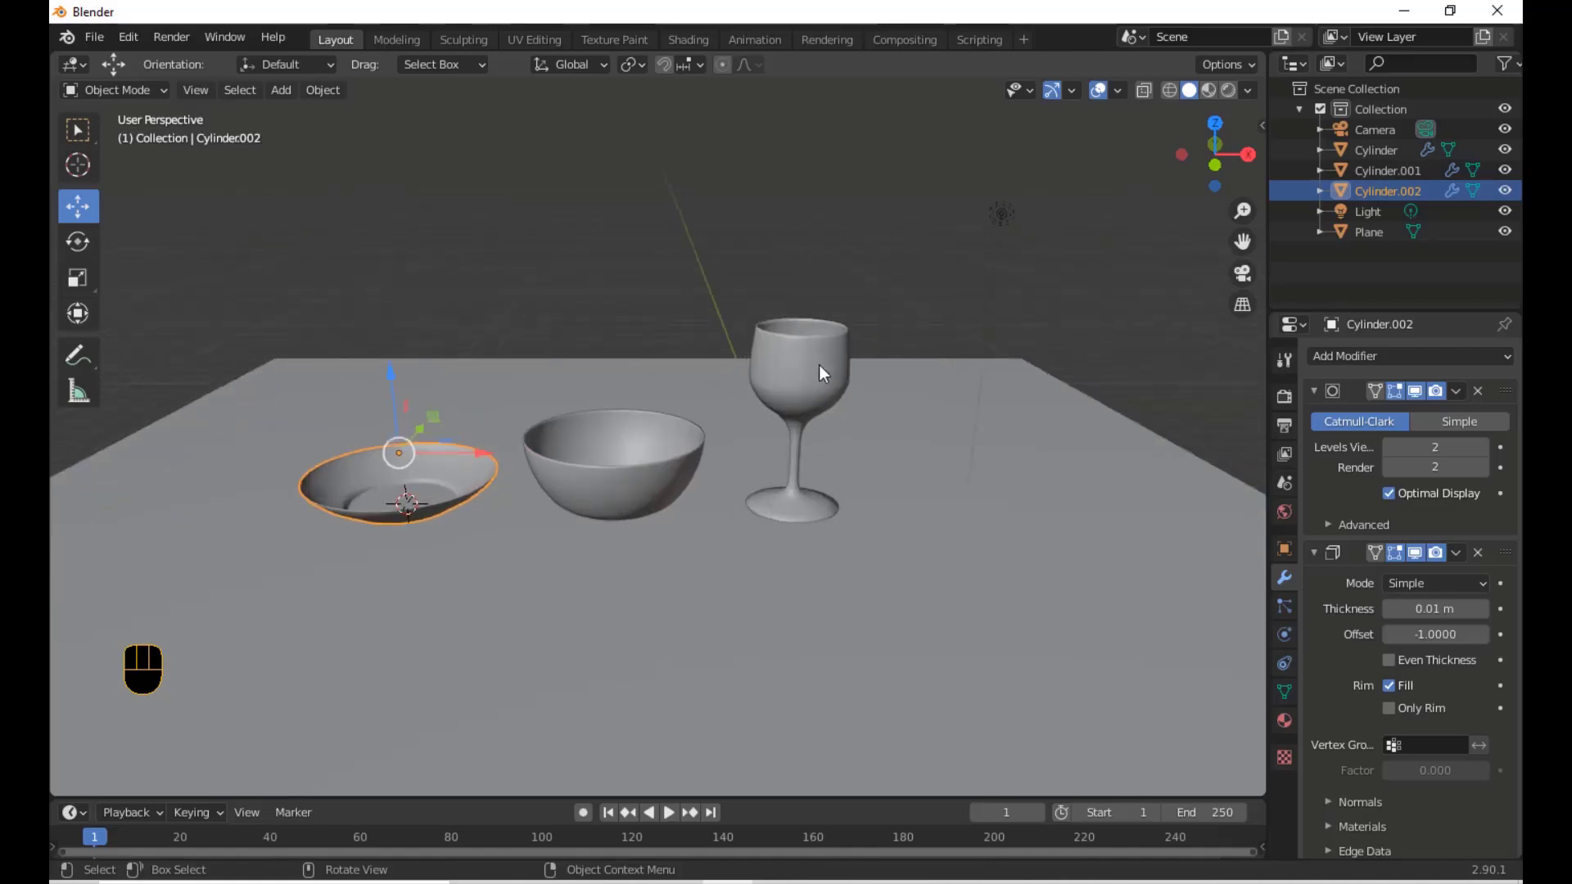